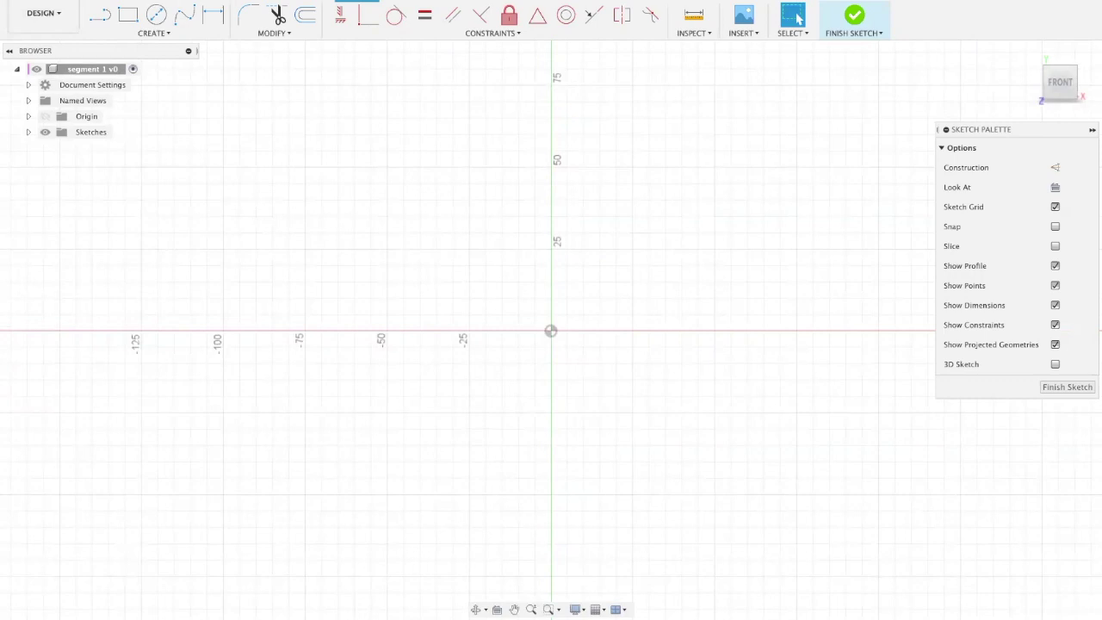
View the files of the workshop 2 project and hide the file list again
left_click(16, 1)
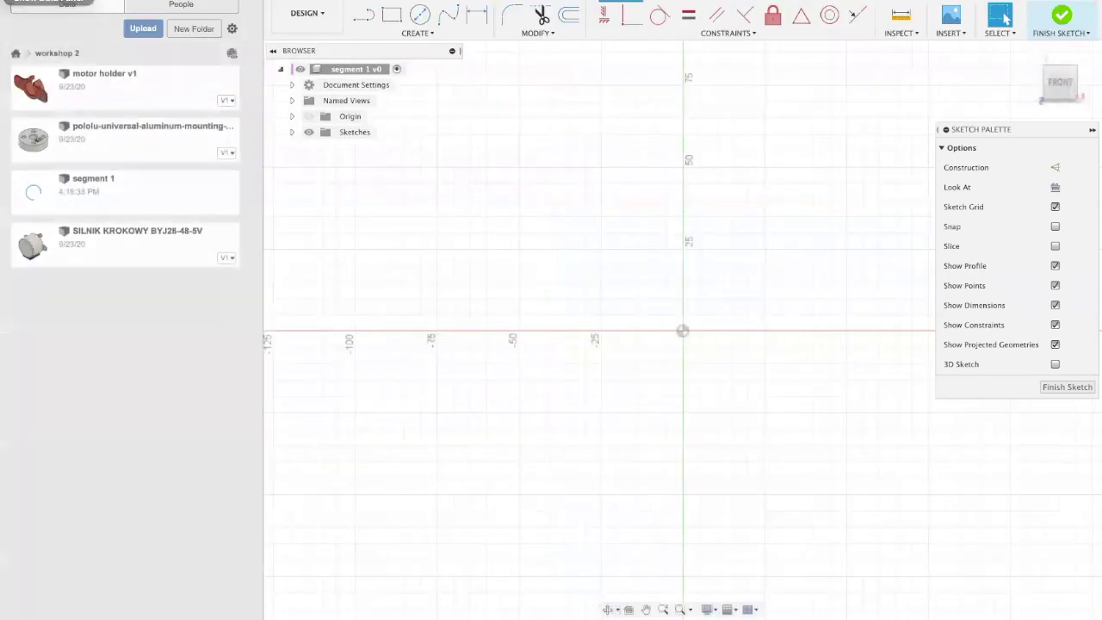
left_click(52, 1)
left_click(119, 343)
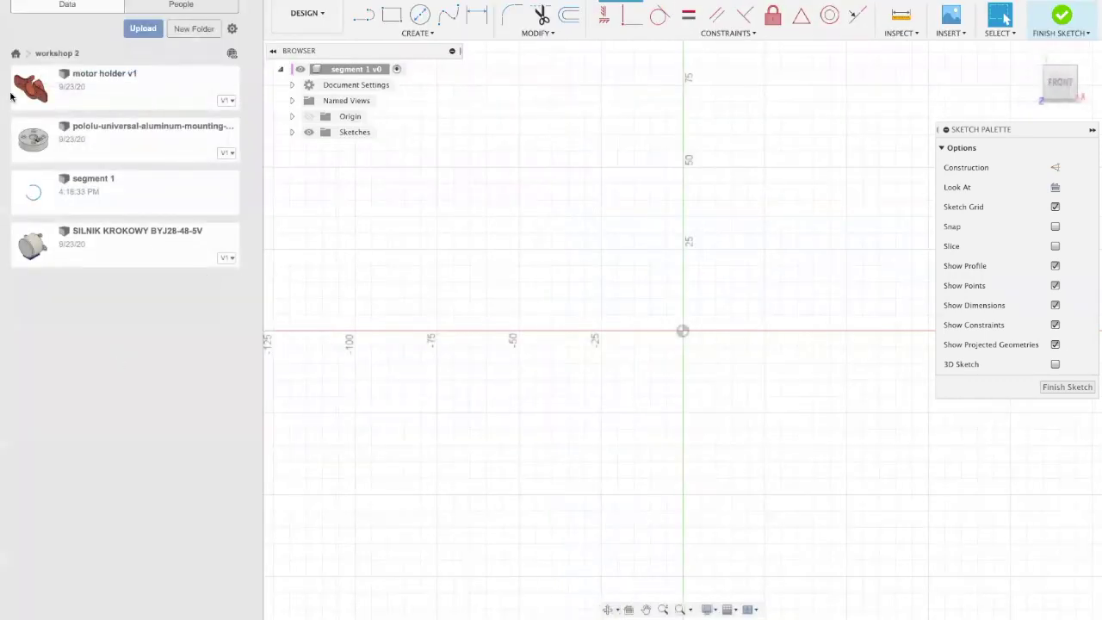
left_click(280, 1)
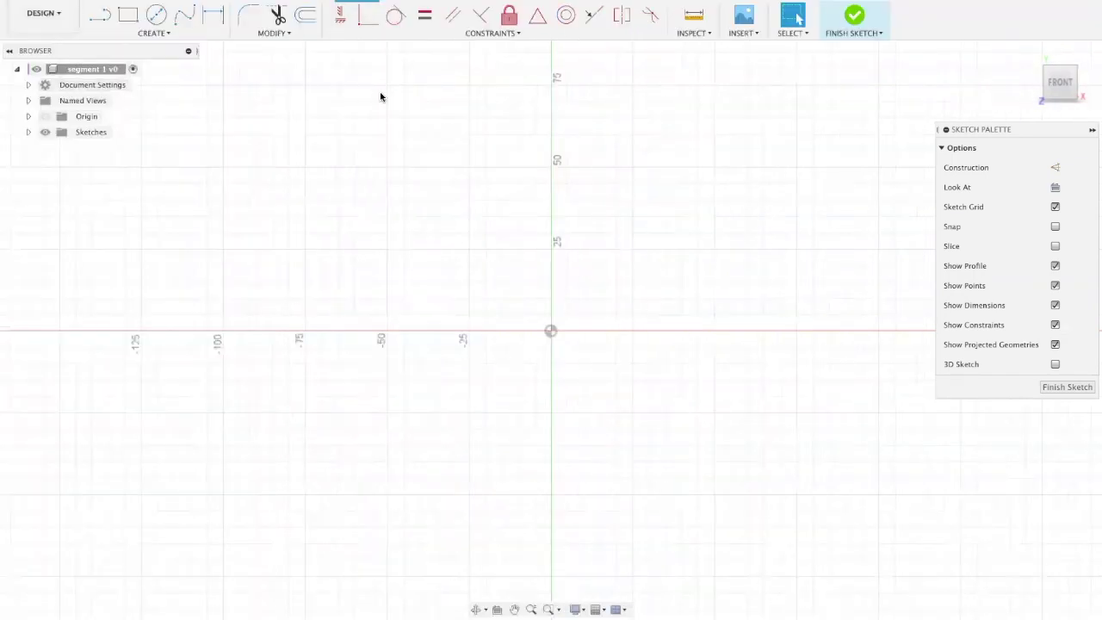
scroll(555, 328, "up", 3)
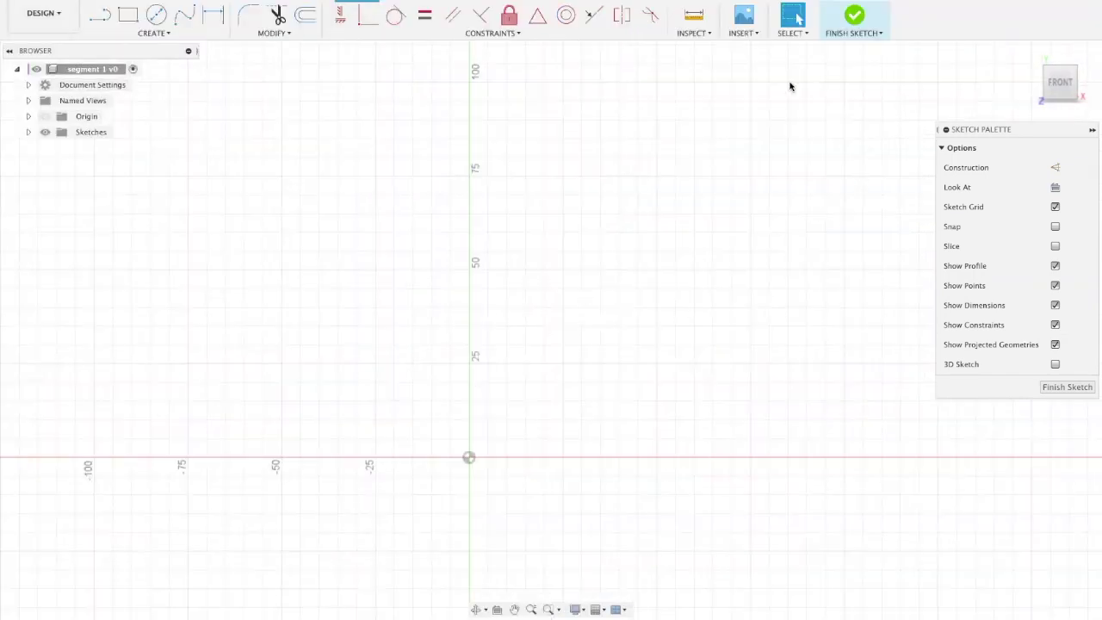
scroll(327, 275, "up", 2)
scroll(375, 284, "down", 8)
scroll(446, 323, "up", 4)
scroll(440, 310, "up", 4)
scroll(448, 453, "down", 5)
scroll(543, 484, "up", 5)
scroll(827, 422, "down", 5)
scroll(347, 475, "down", 2)
scroll(339, 556, "up", 8)
scroll(617, 316, "down", 4)
scroll(561, 452, "up", 3)
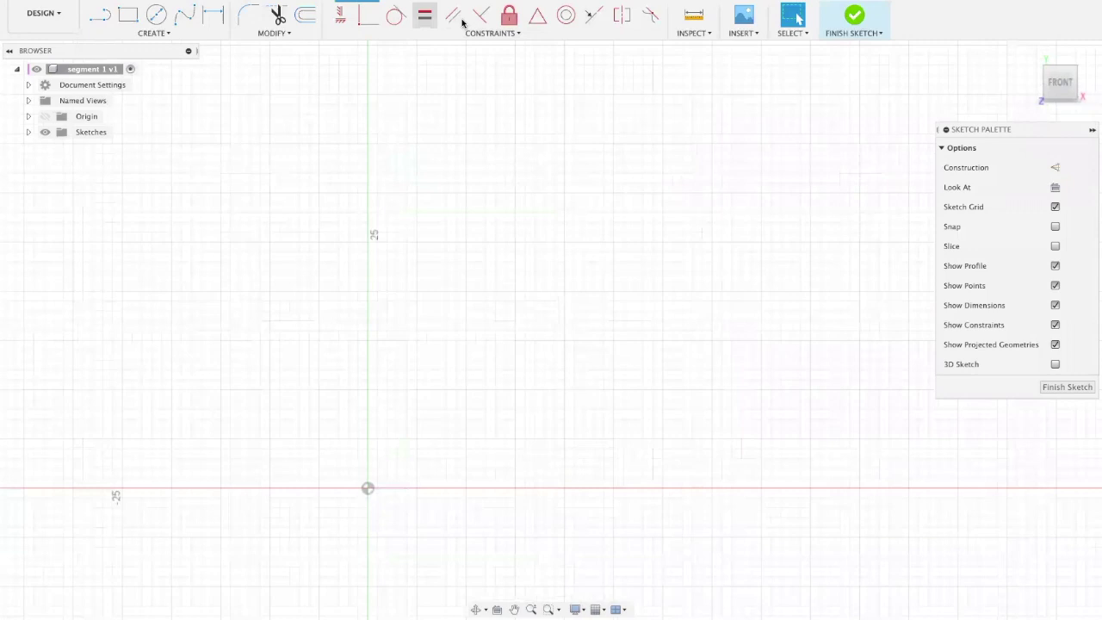
Draw a slanted line from the origin up into the upper-right quadrant of the sketch
left_click(100, 14)
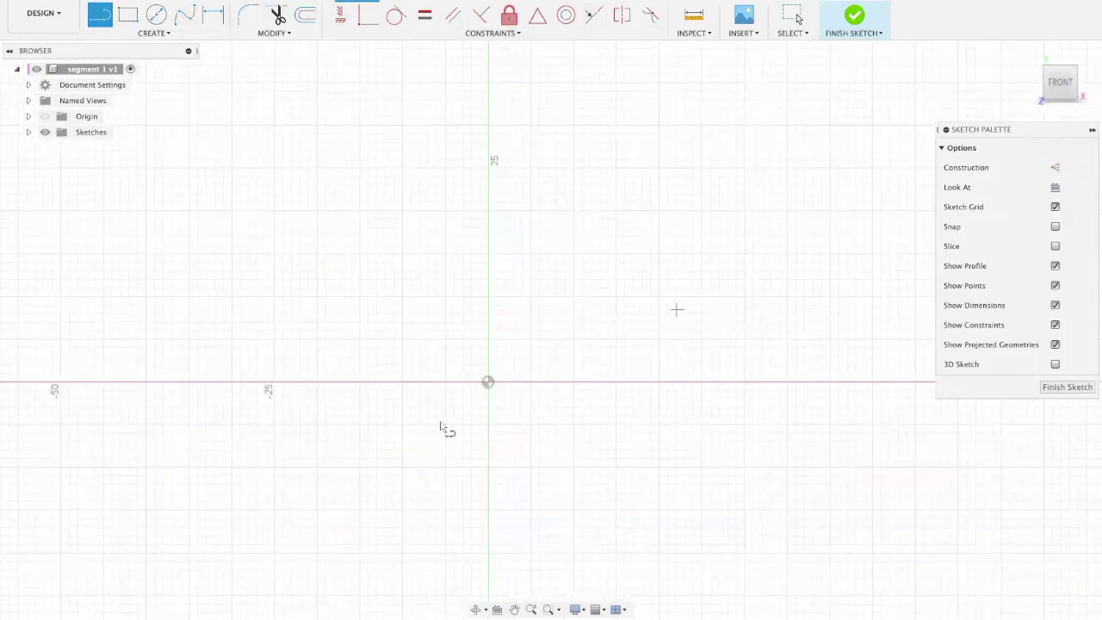
left_click(490, 384)
scroll(531, 440, "up", 3)
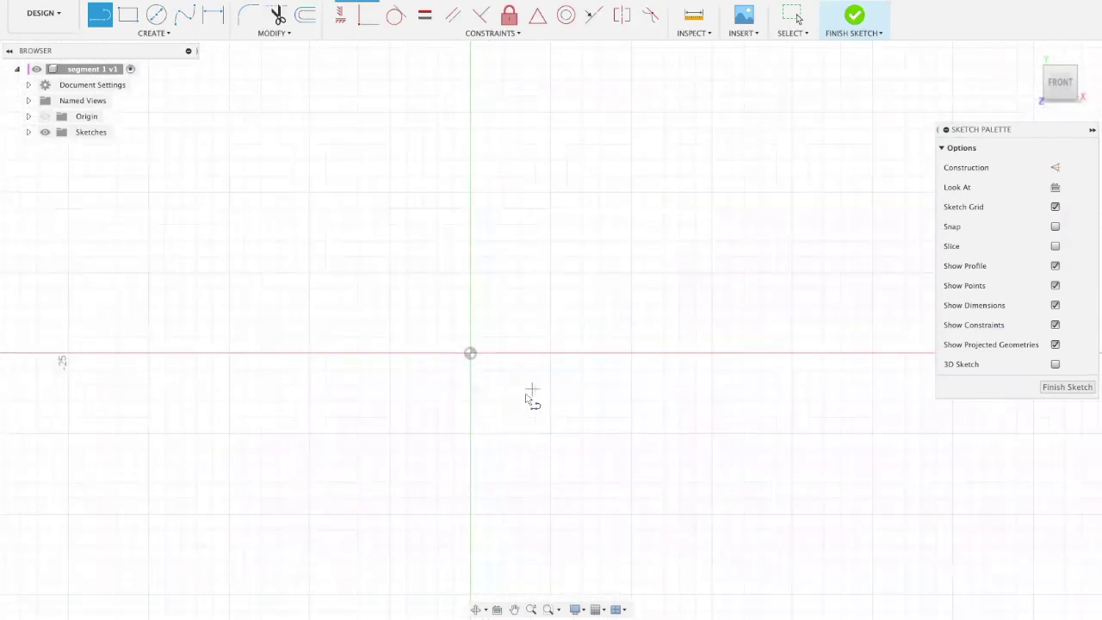
scroll(546, 330, "up", 2)
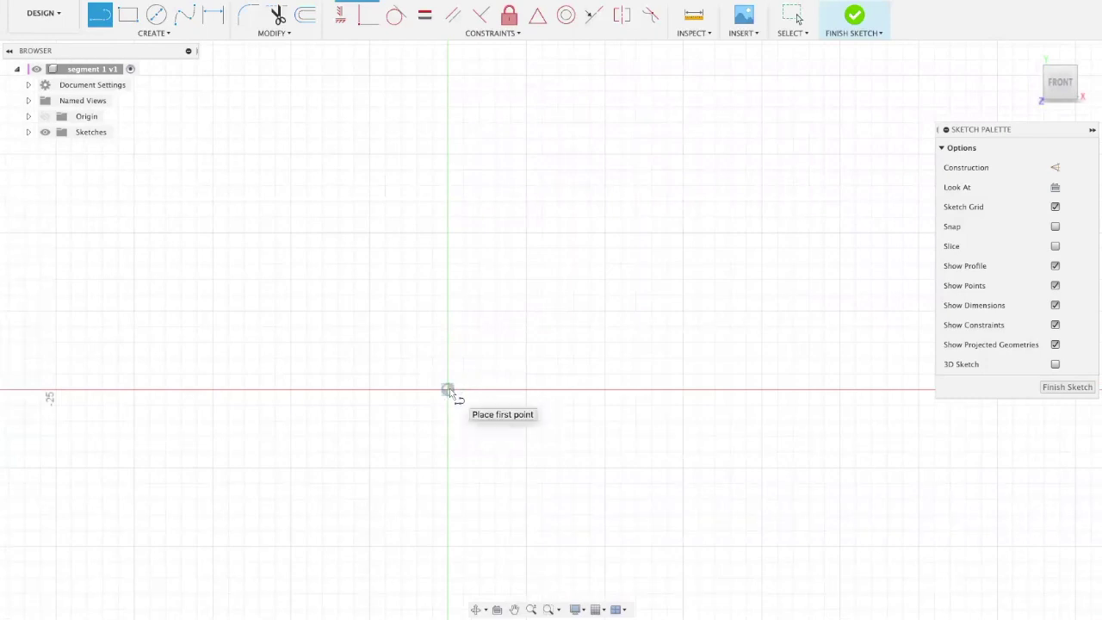
left_click(448, 391)
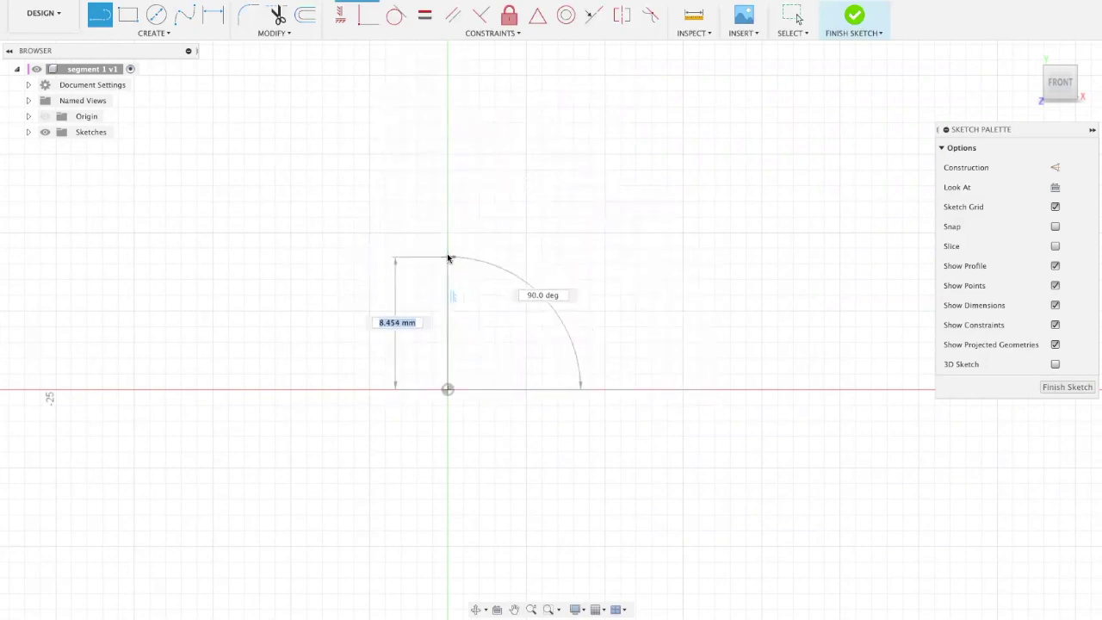
left_click(514, 186)
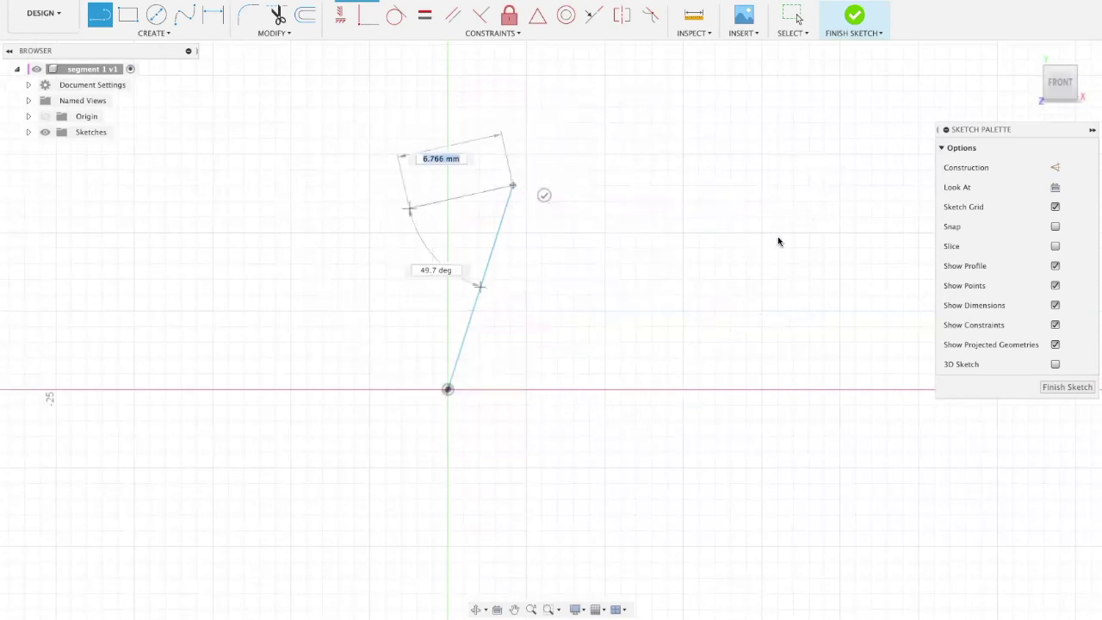
key("Escape")
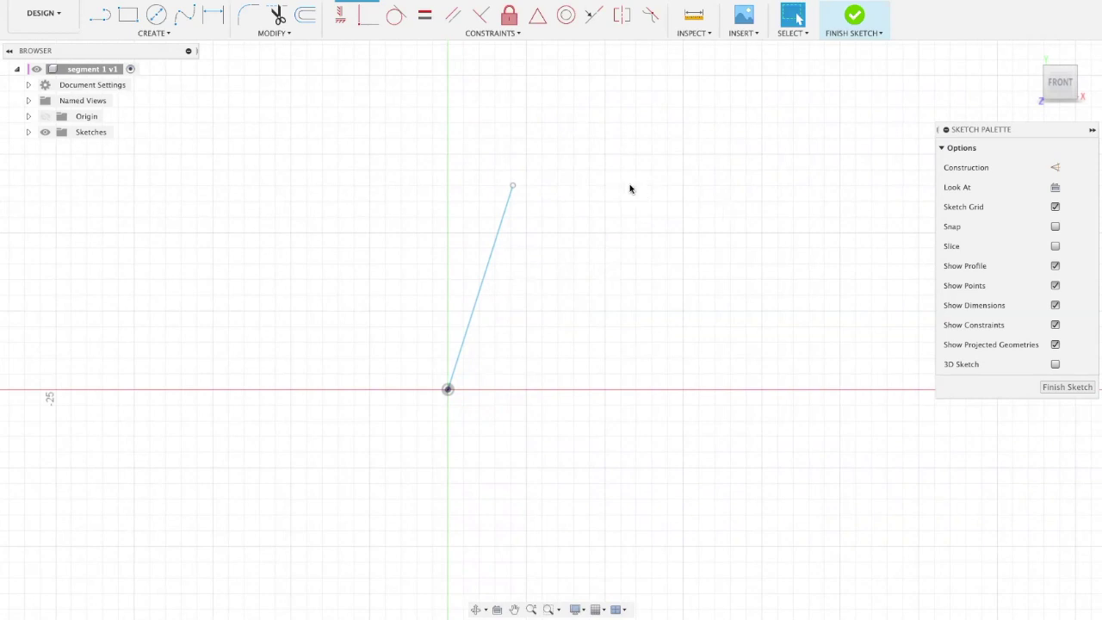
Draw a second slanted line beside the first, starting on the horizontal axis right of the origin and rising up to the right
key("l")
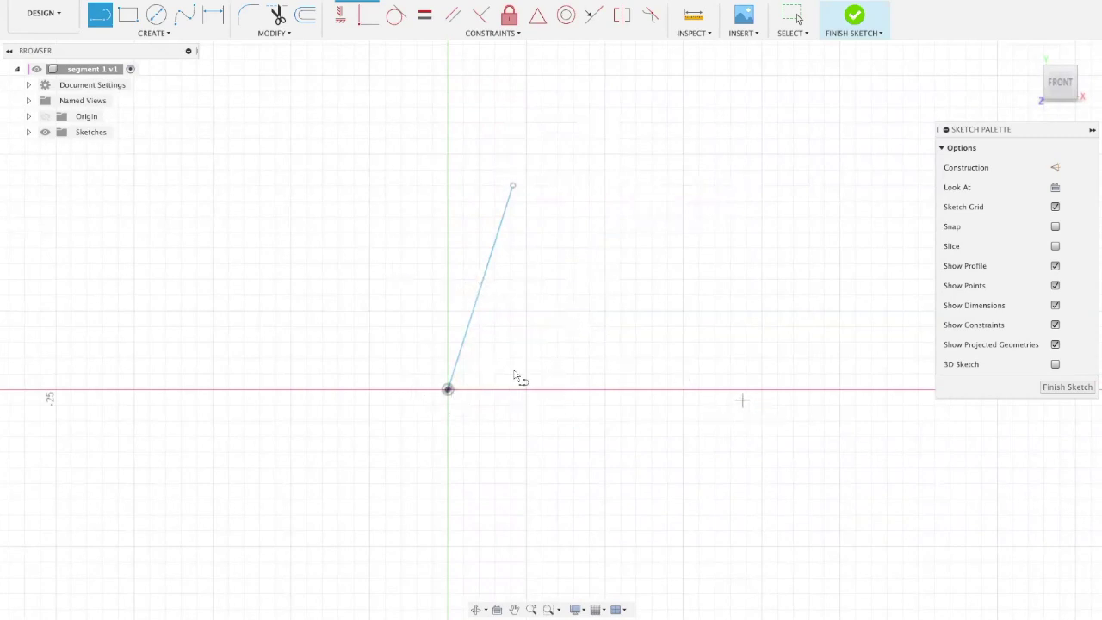
left_click(448, 389)
left_click(594, 200)
key("Escape")
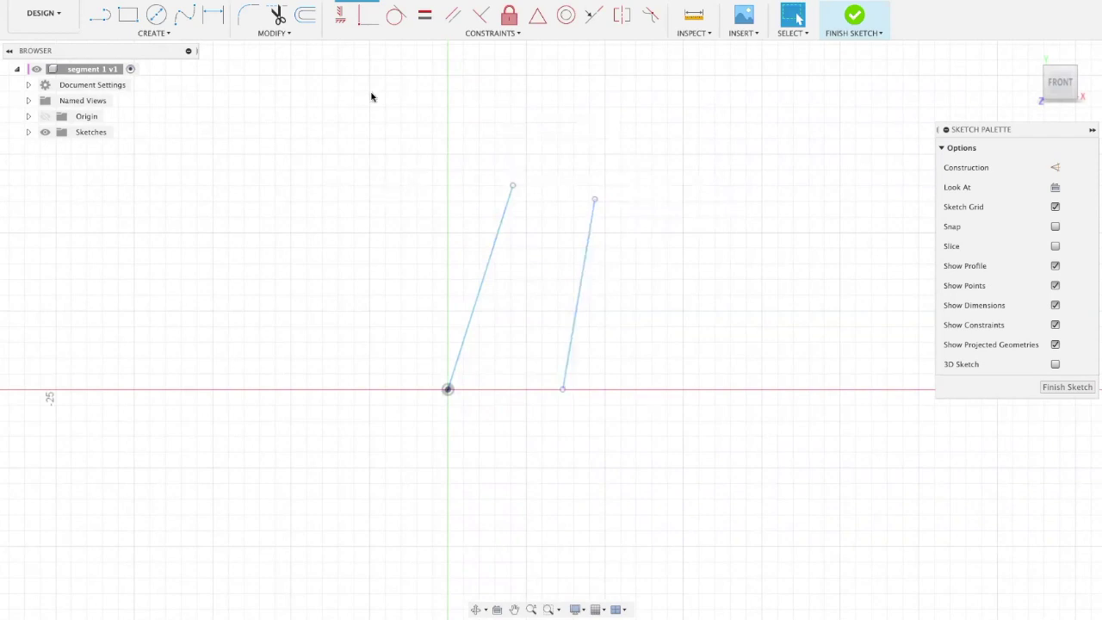
Apply the Horizontal/Vertical constraint to both slanted lines to make them vertical
left_click(341, 16)
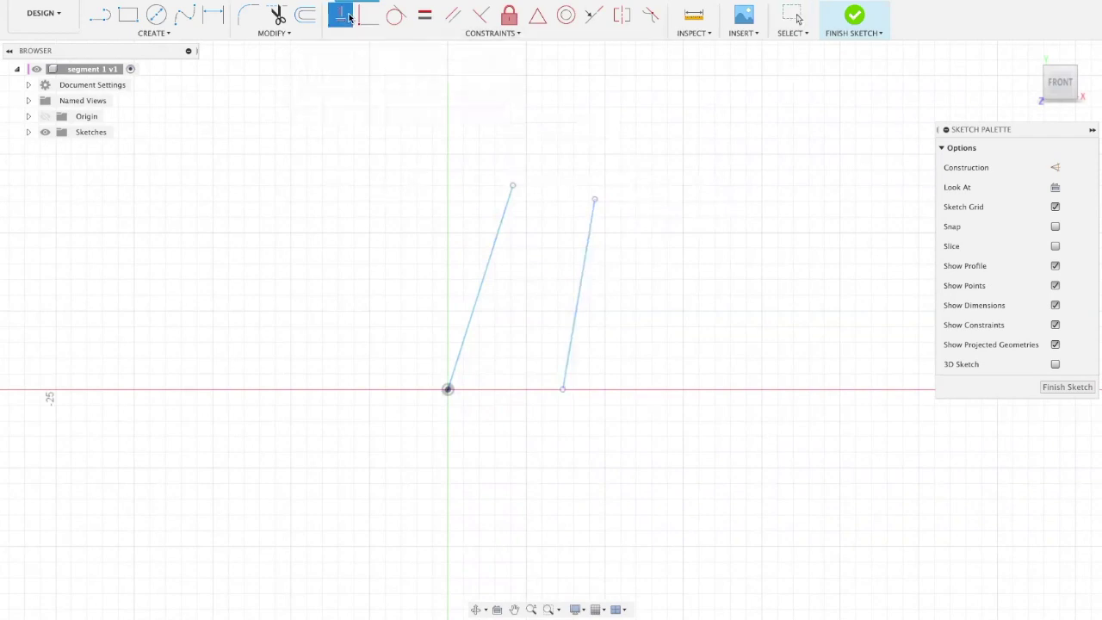
left_click(493, 254)
left_click(583, 270)
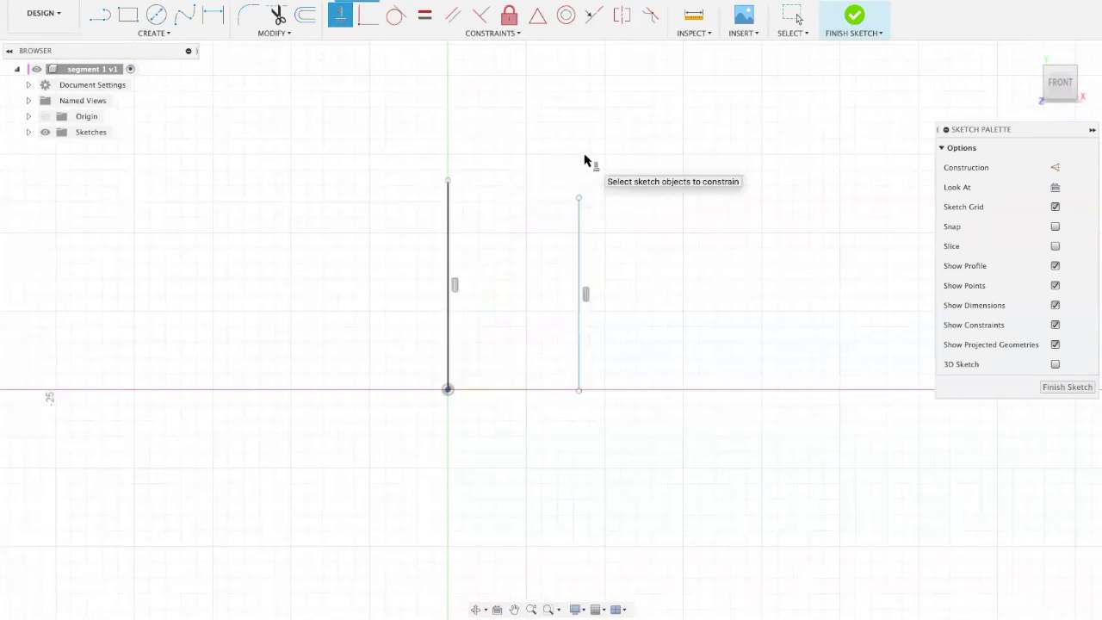
key("Escape")
Undo the second line's vertical constraint and try constraining it as horizontal with its free end lowered
key("ctrl+z")
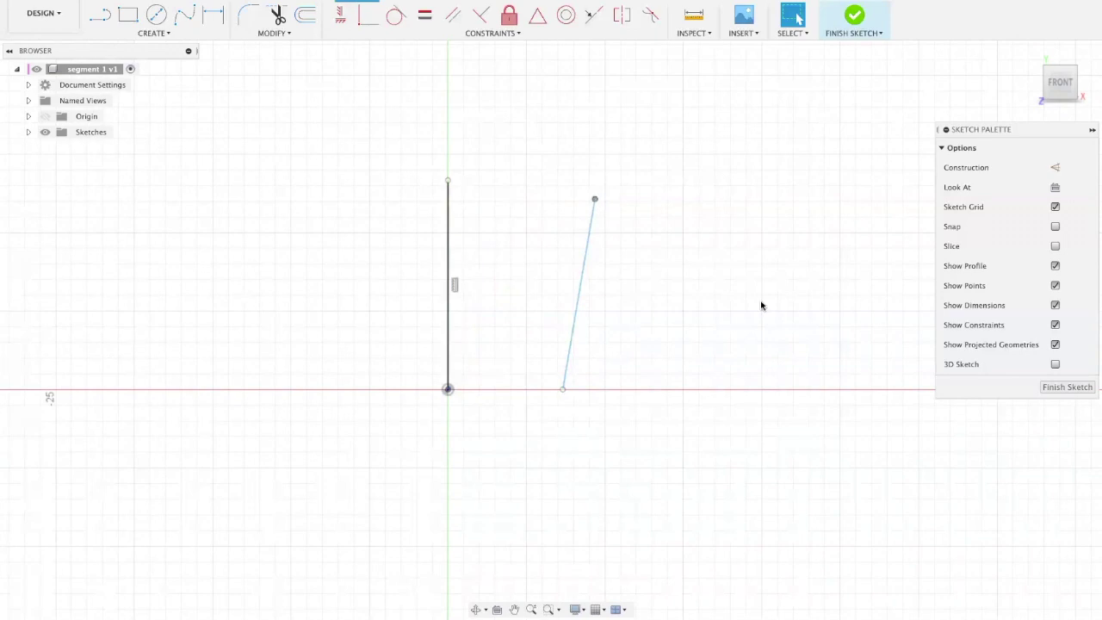
key("ctrl+z")
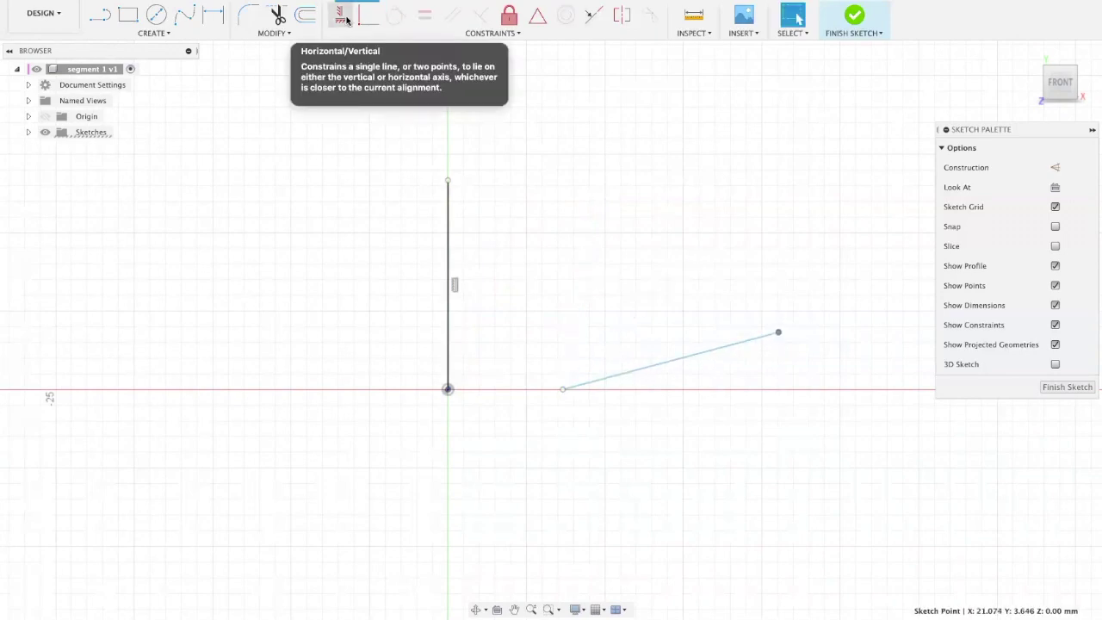
left_click(348, 19)
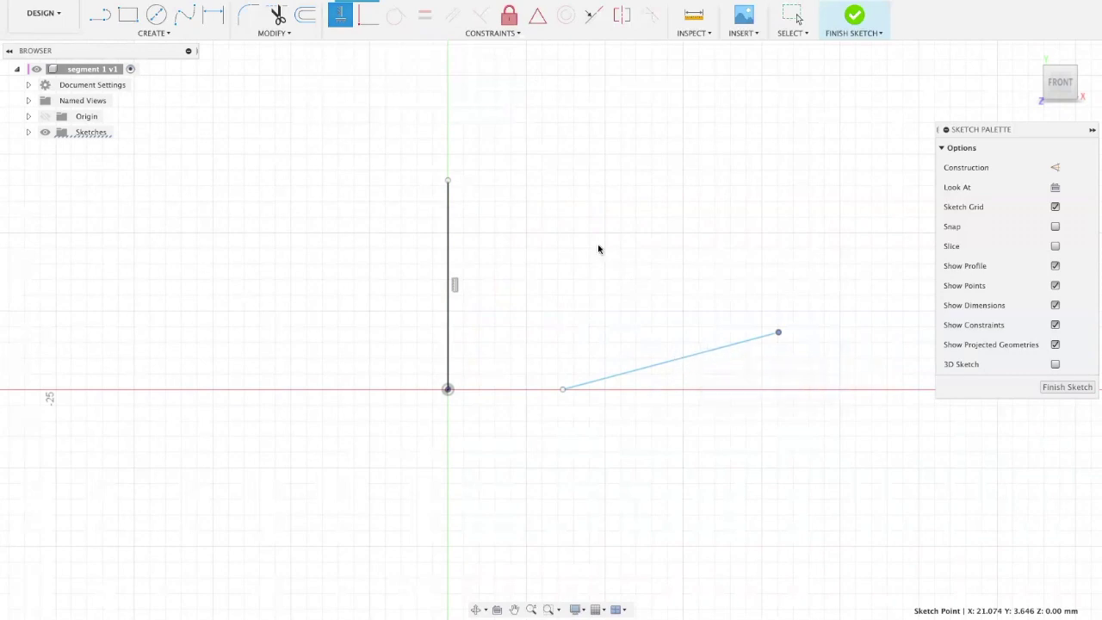
left_click(341, 14)
left_click(341, 15)
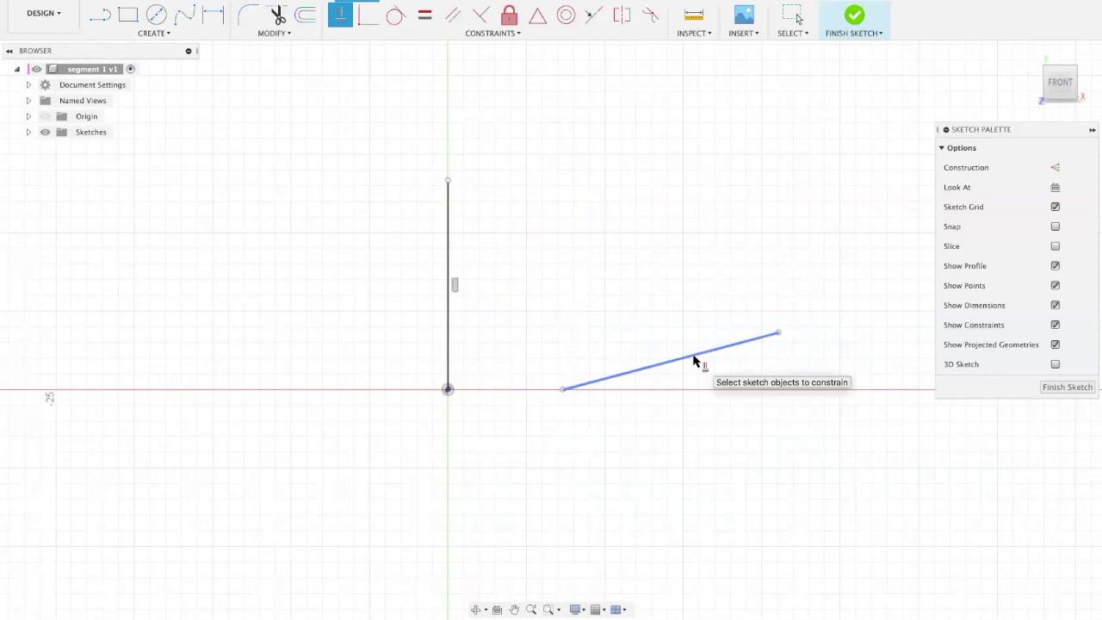
left_click(693, 355)
key("Escape")
key("super+z")
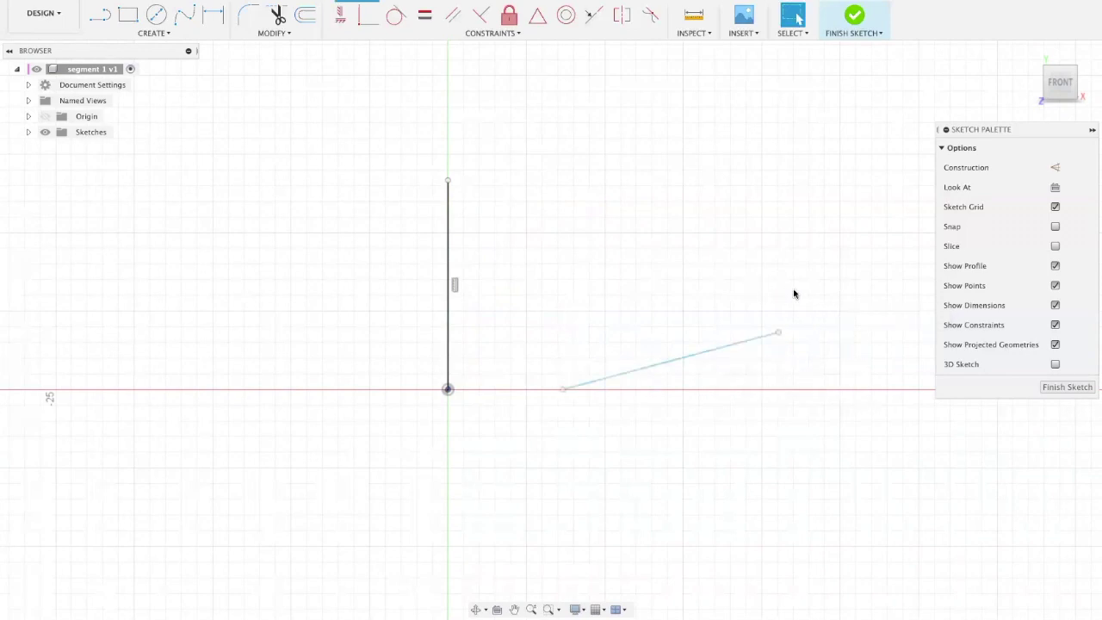
key("super+z")
Constrain the second line, right of the origin, to vertical with the Horizontal/Vertical constraint
left_click(341, 14)
left_click(573, 327)
scroll(495, 391, "down", 2)
scroll(470, 389, "up", 4)
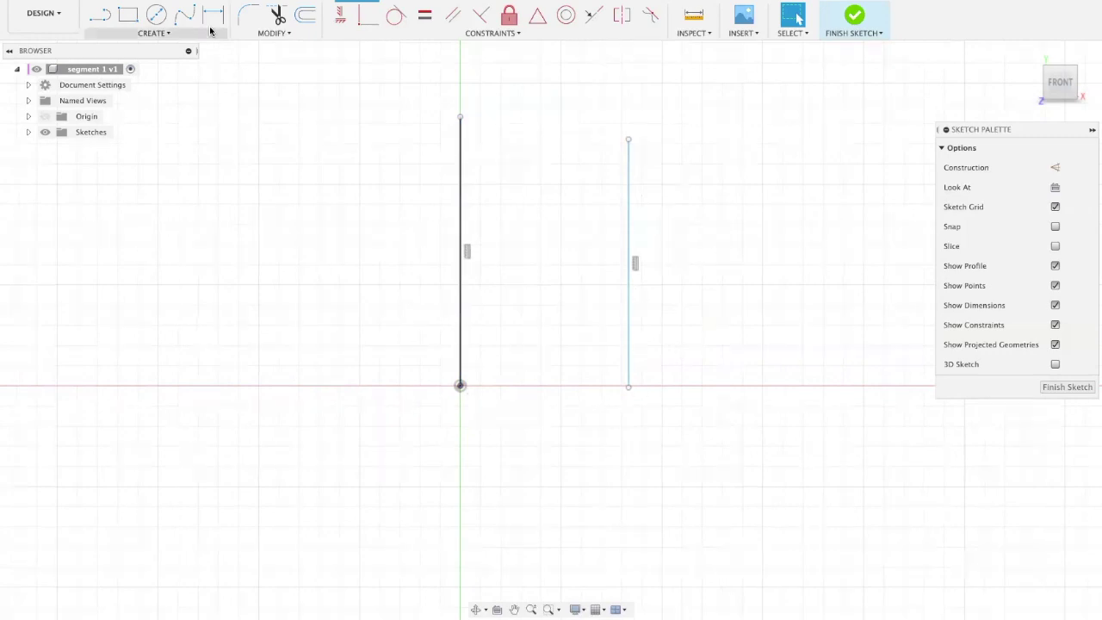
Align the second line's lower endpoint horizontally with the origin using the Horizontal/Vertical constraint
left_click(348, 17)
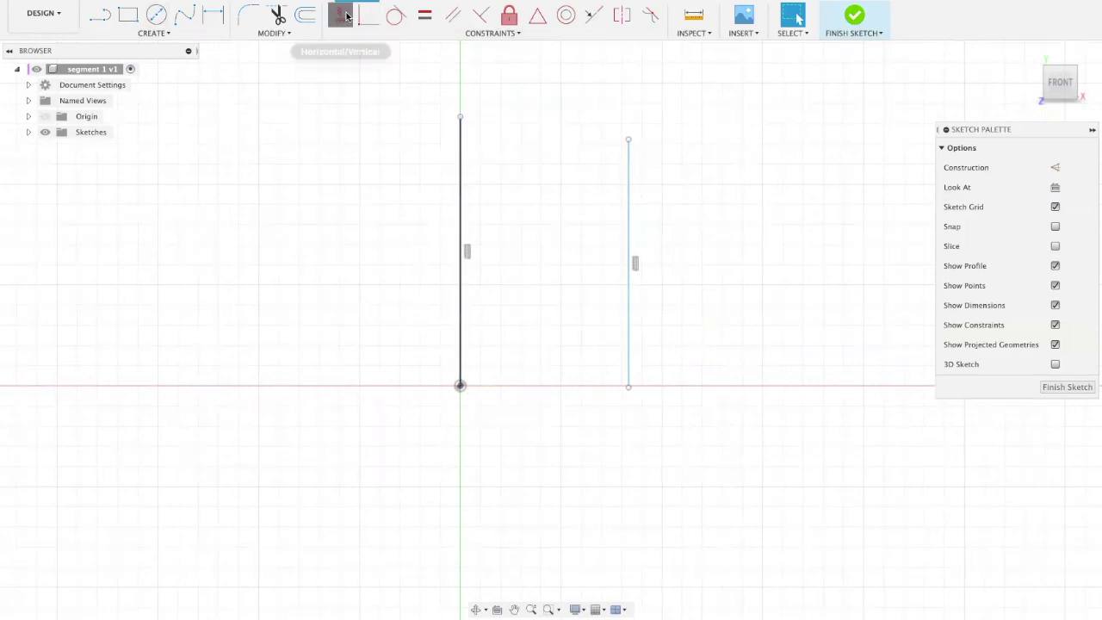
left_click(459, 387)
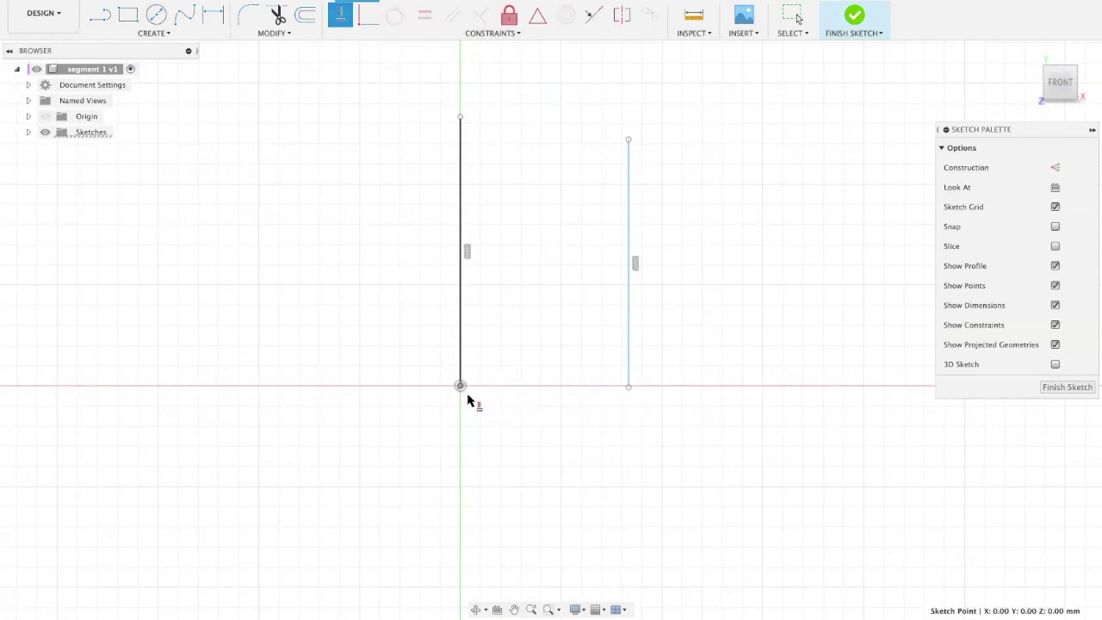
left_click(628, 388)
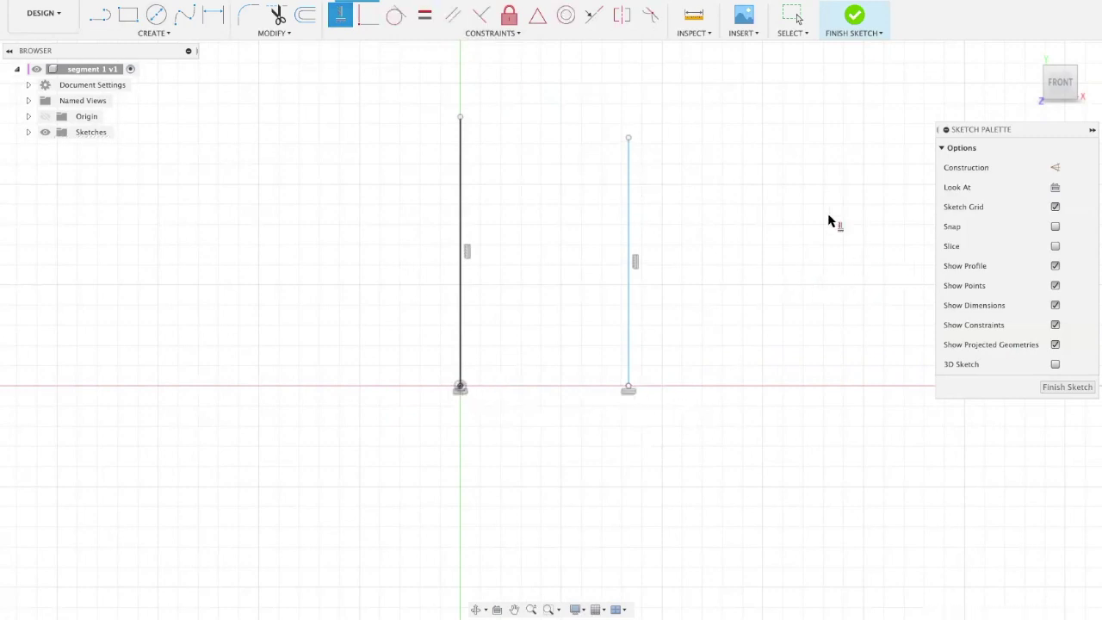
key("Escape")
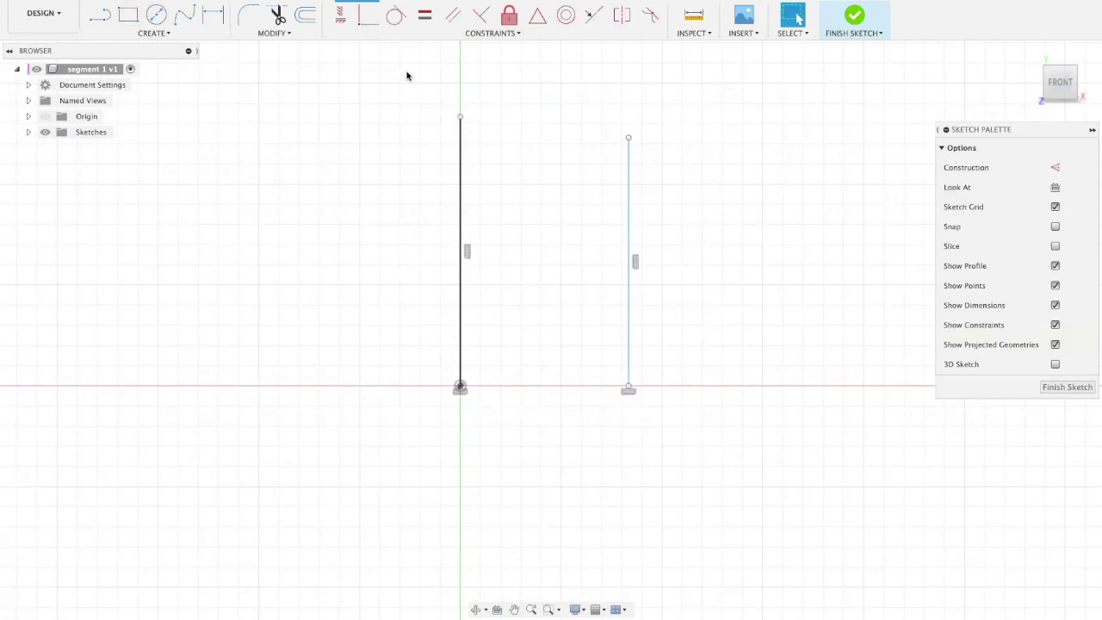
Apply an Equal constraint to the two vertical lines so their lengths match
left_click(424, 18)
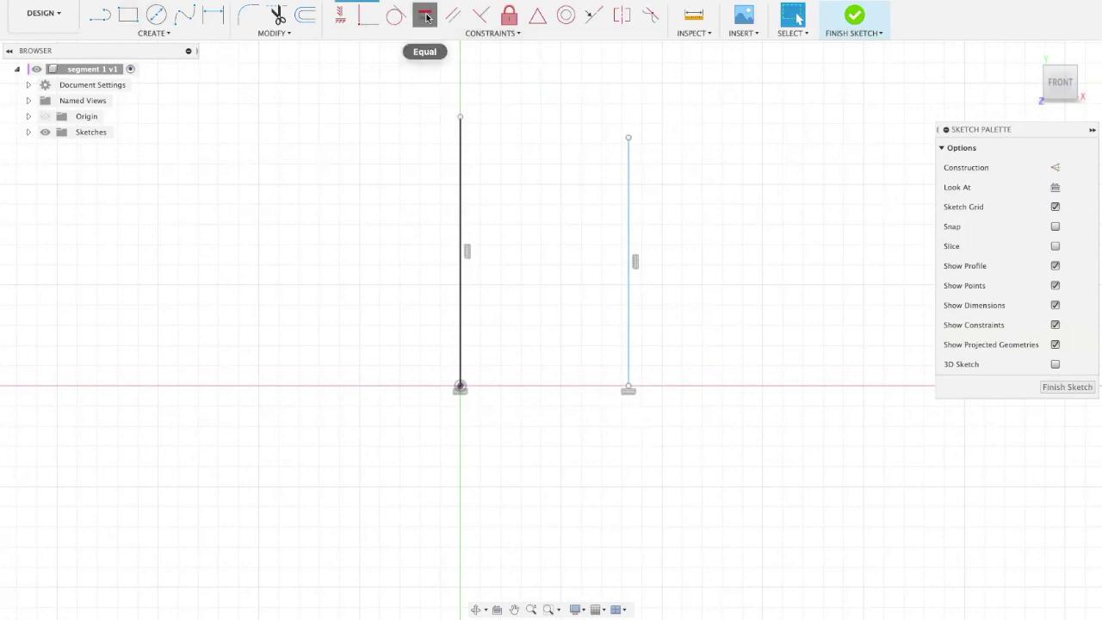
left_click(459, 201)
left_click(638, 212)
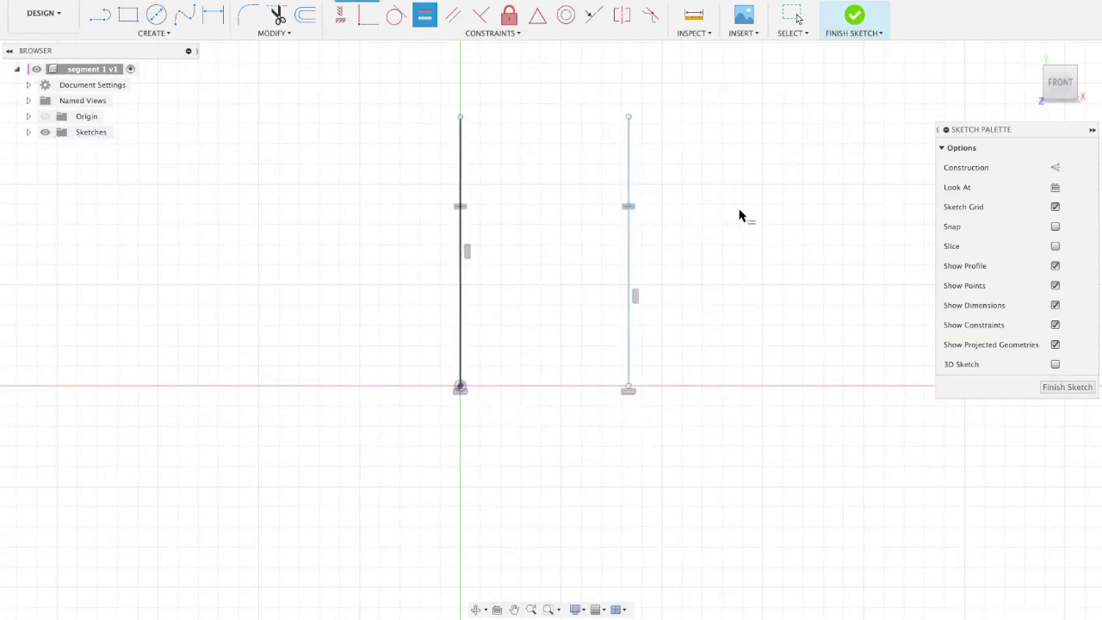
key("Escape")
Raise the first line's upper endpoint until both equal lines are about 20.5 mm long, and shift the second line slightly sideways
scroll(560, 377, "down", 3)
scroll(590, 212, "up", 5)
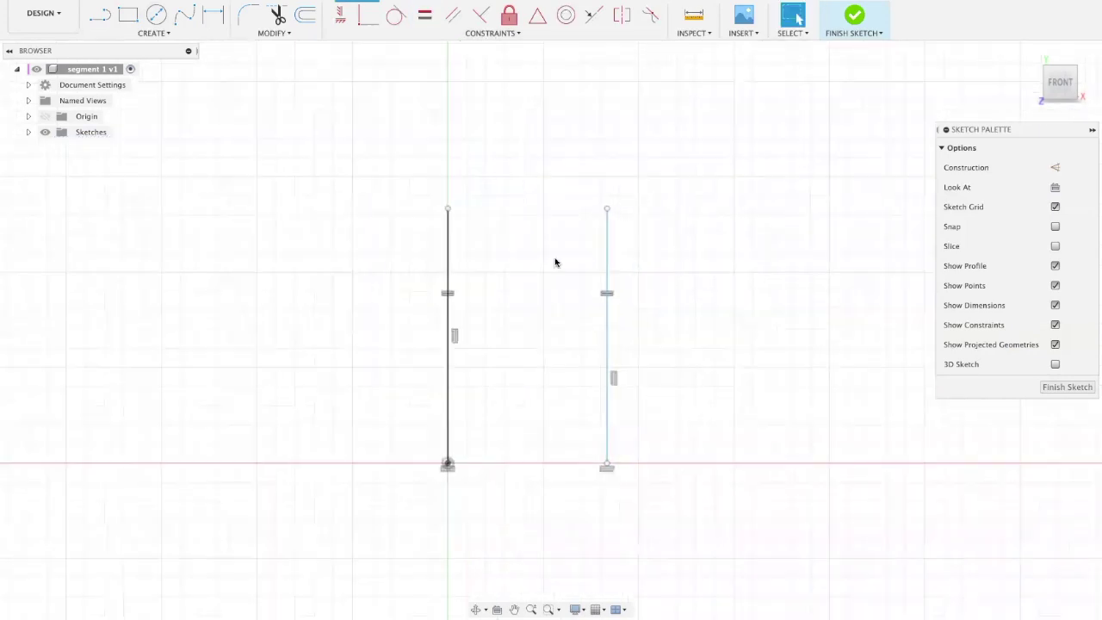
left_click_drag(398, 215, 419, 117)
scroll(606, 266, "down", 4)
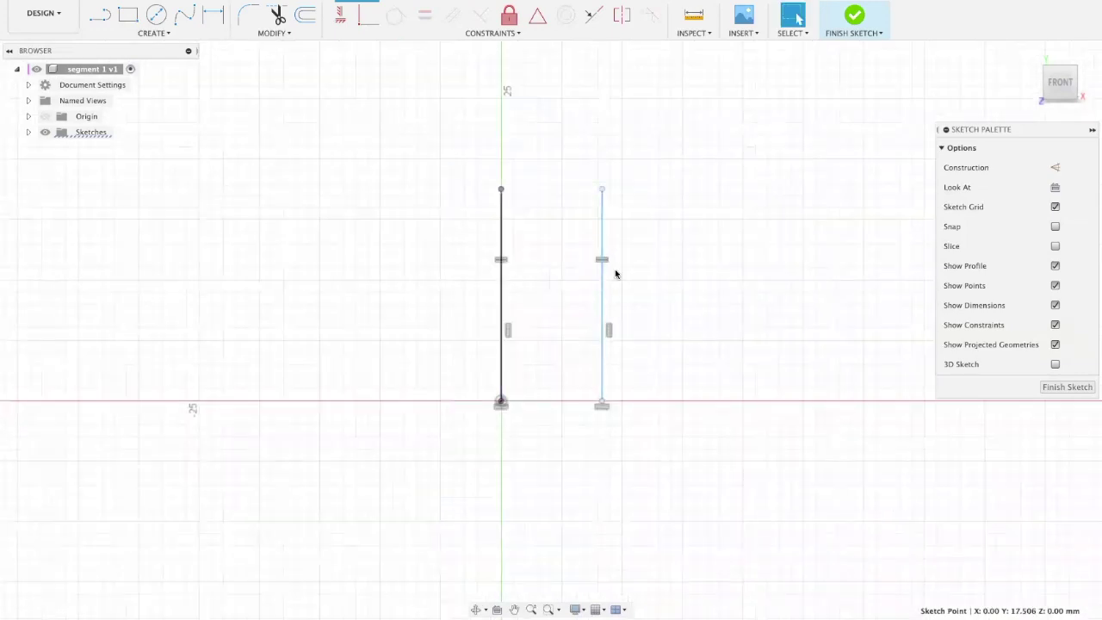
scroll(652, 309, "up", 3)
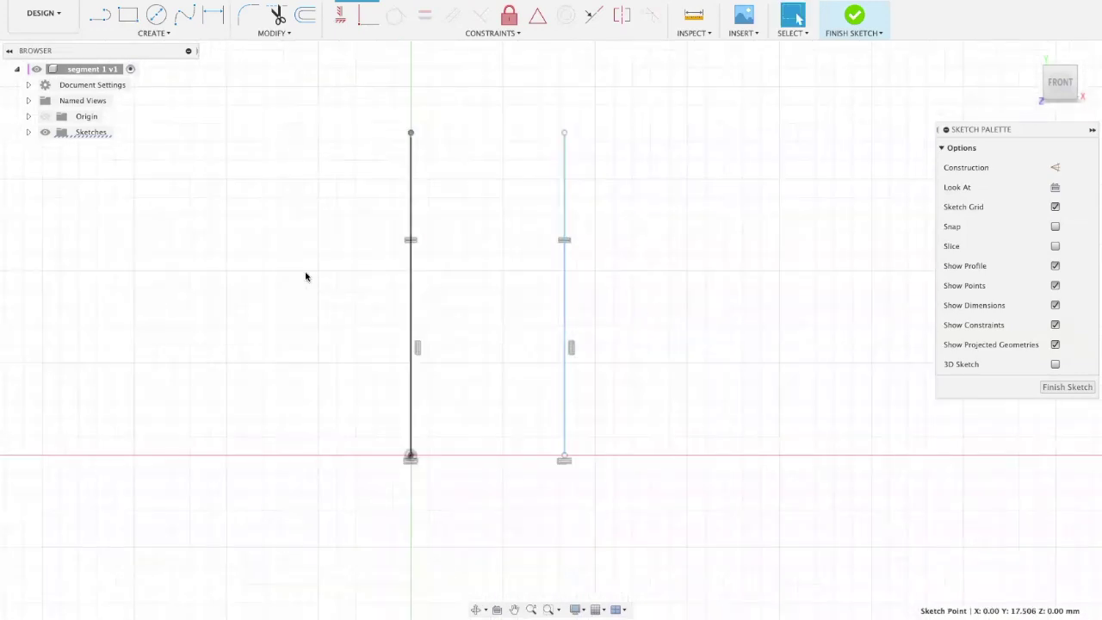
scroll(306, 276, "up", 1)
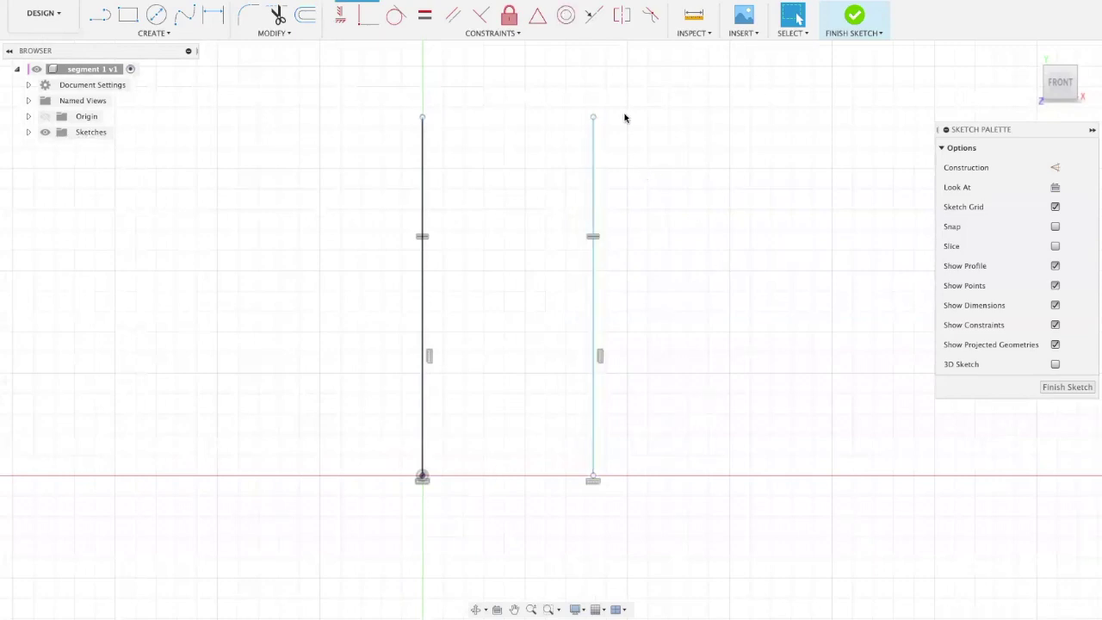
left_click(425, 122)
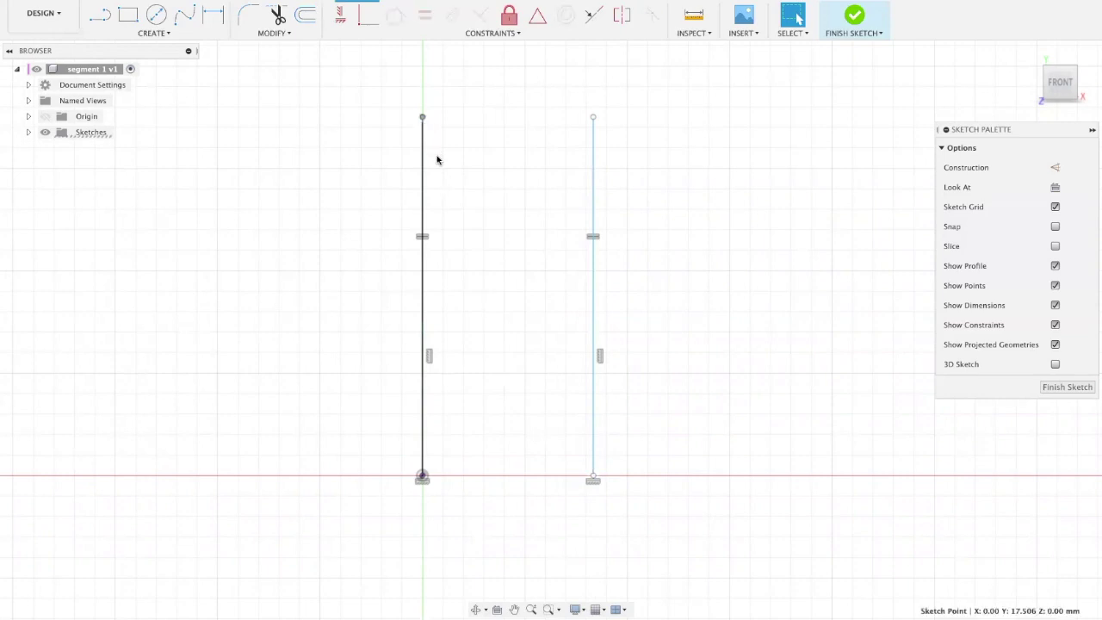
left_click(572, 126)
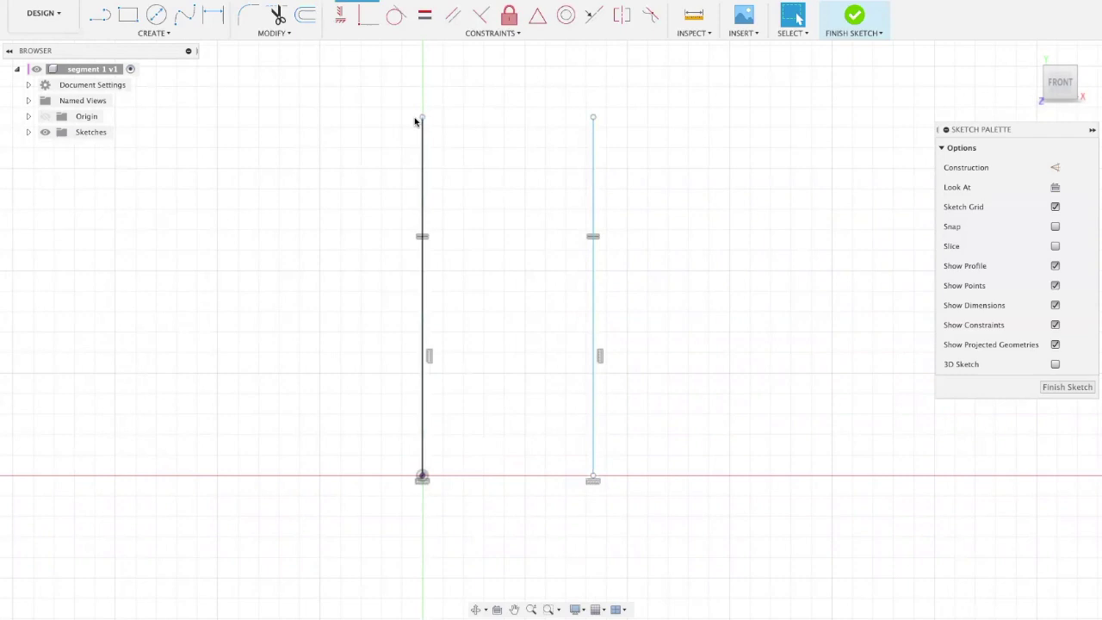
mouse_move(423, 119)
left_mouse_down()
mouse_move(409, 177)
mouse_move(408, 387)
mouse_move(411, 59)
mouse_move(422, 55)
left_mouse_up()
mouse_move(592, 369)
left_mouse_down()
mouse_move(416, 340)
mouse_move(586, 342)
mouse_move(576, 316)
mouse_move(750, 354)
mouse_move(611, 332)
mouse_move(617, 422)
left_mouse_up()
scroll(616, 422, "down", 2)
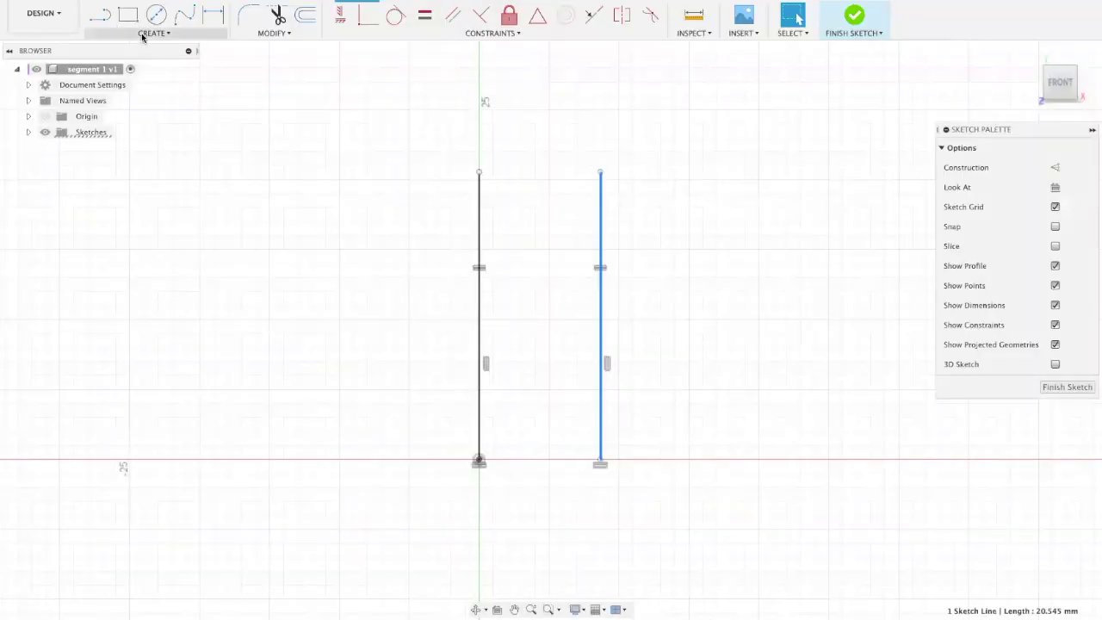
Draw a three-point arc bulging upward between the two lines' upper endpoints, and lower its centre point to about Y 21 mm
left_click(143, 35)
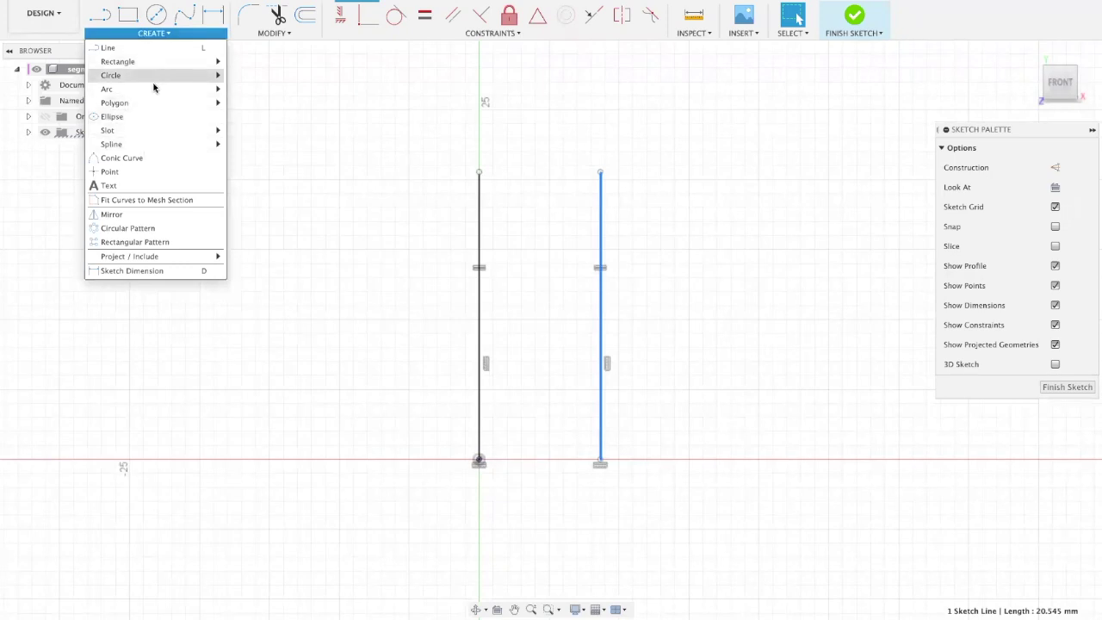
mouse_move(154, 89)
left_click(245, 90)
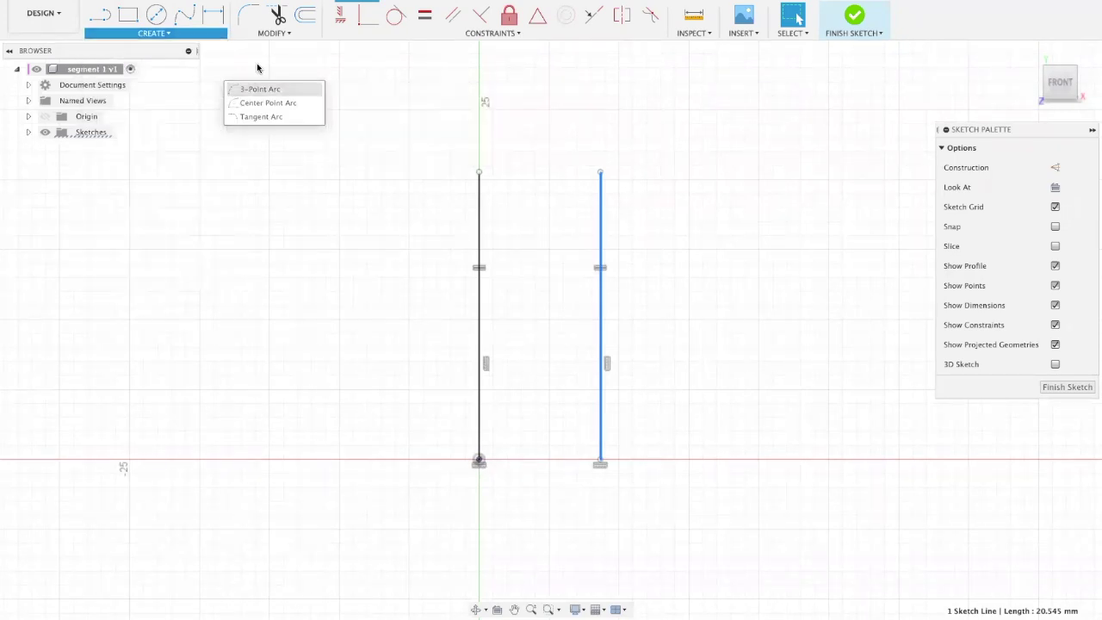
left_click(479, 173)
left_click(601, 172)
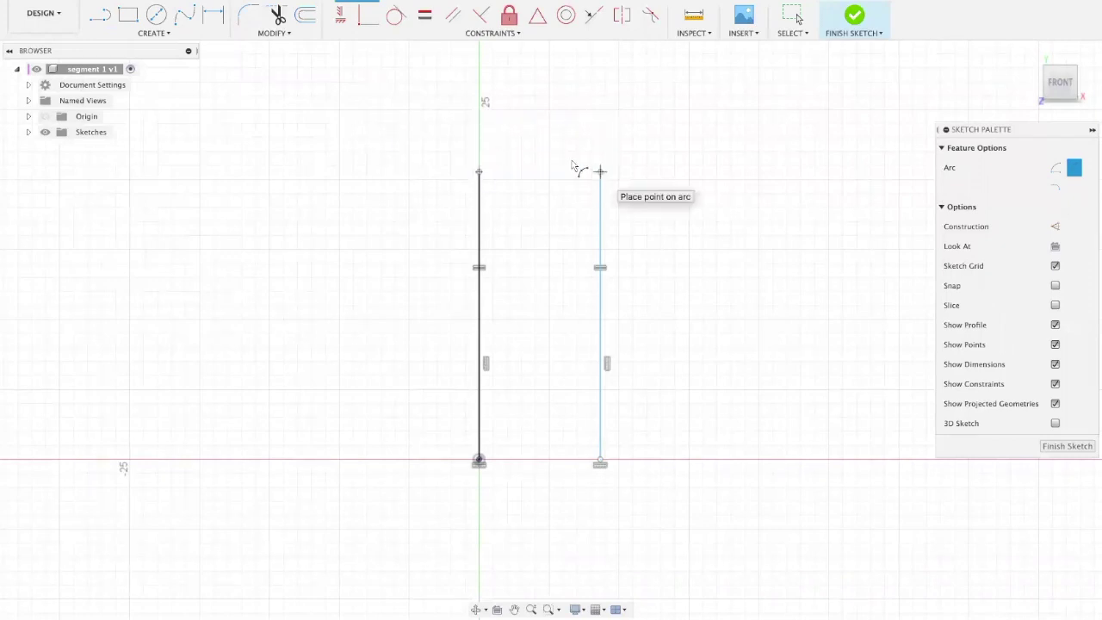
left_click(539, 182)
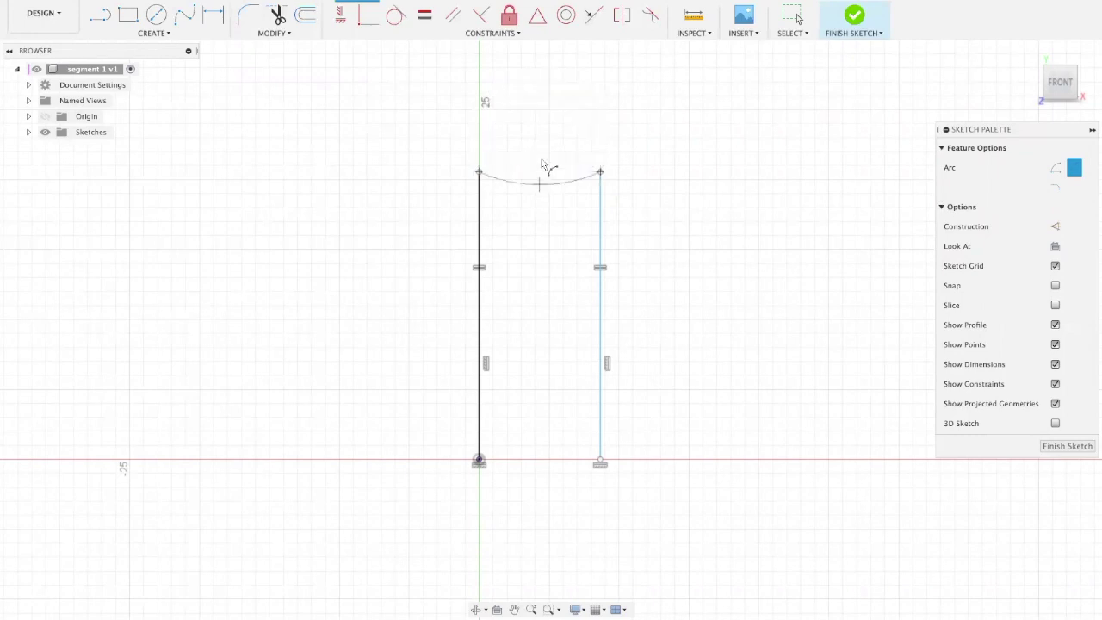
left_click(540, 78)
key("Escape")
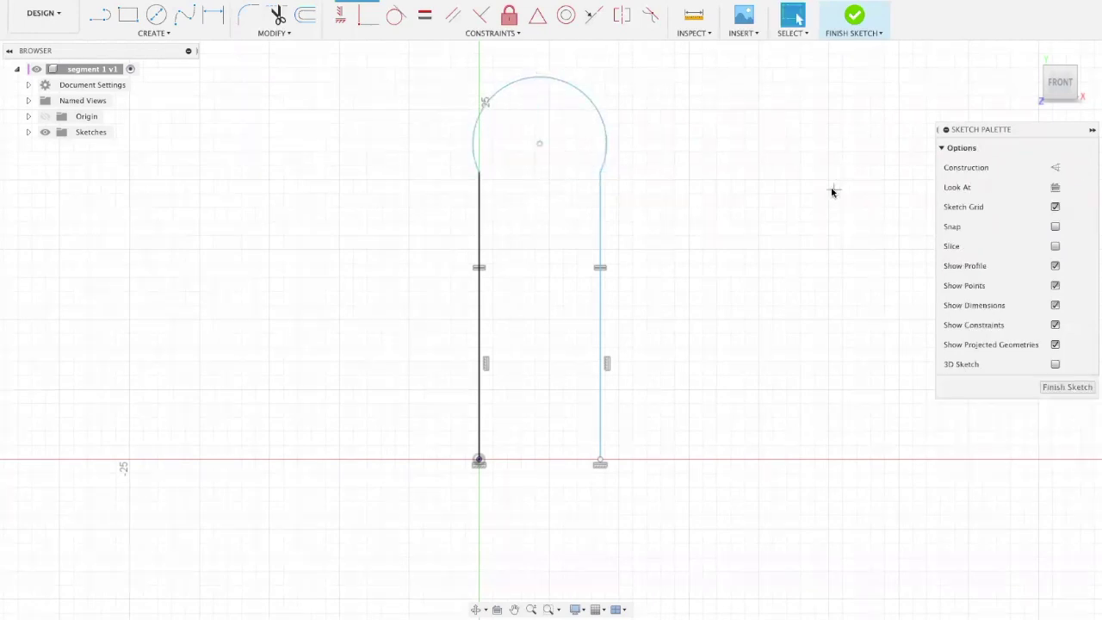
left_click_drag(540, 144, 538, 177)
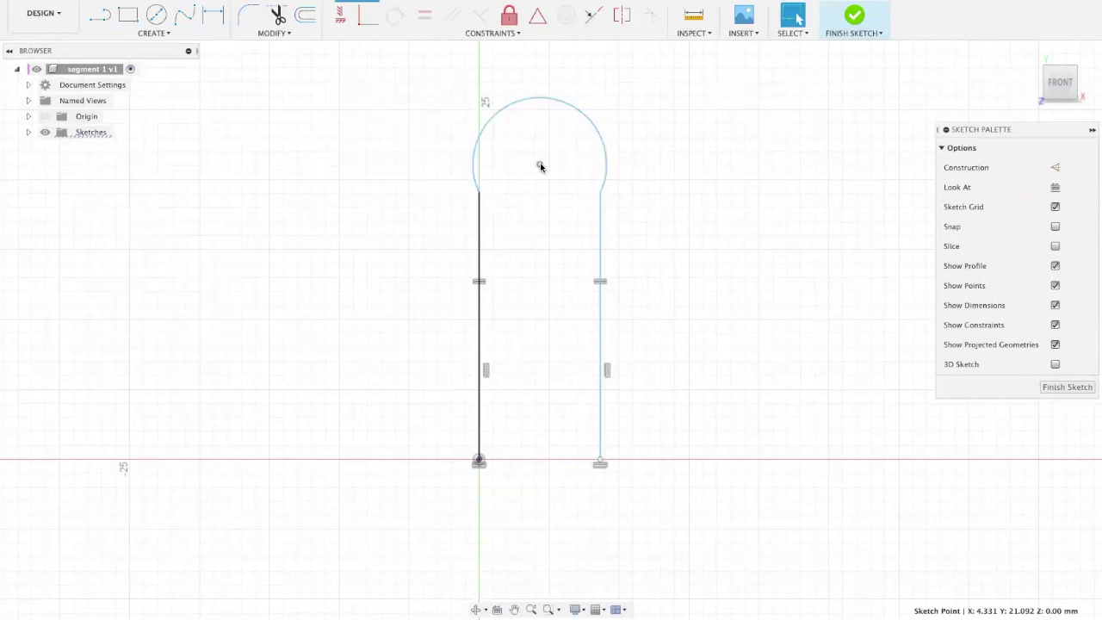
left_click(681, 160)
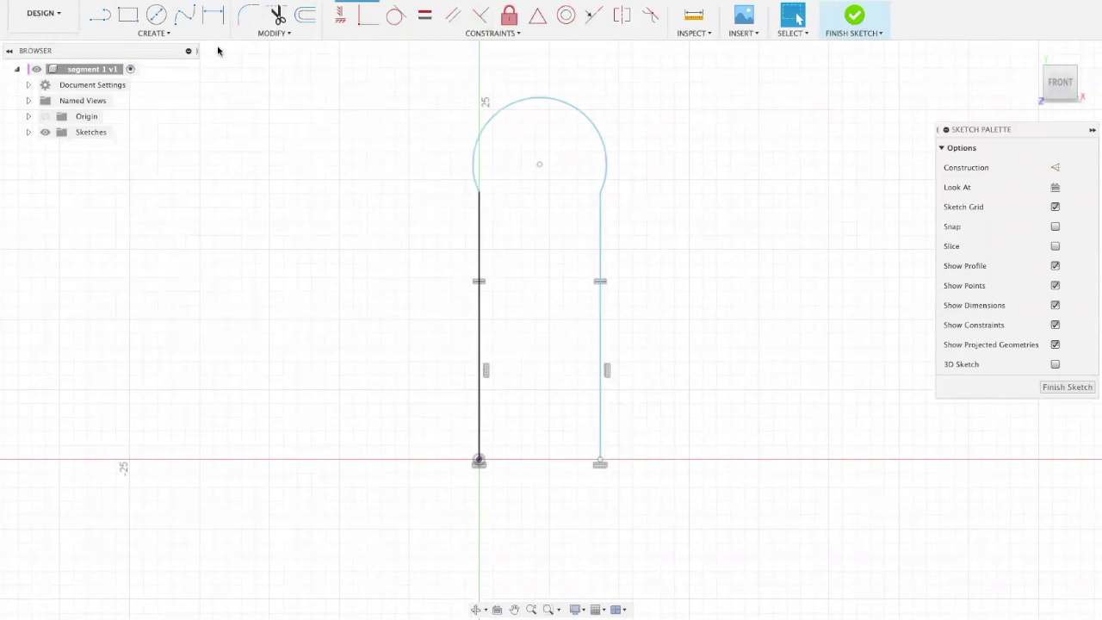
Dimension the upper arc's radius as 20 mm
left_click(213, 14)
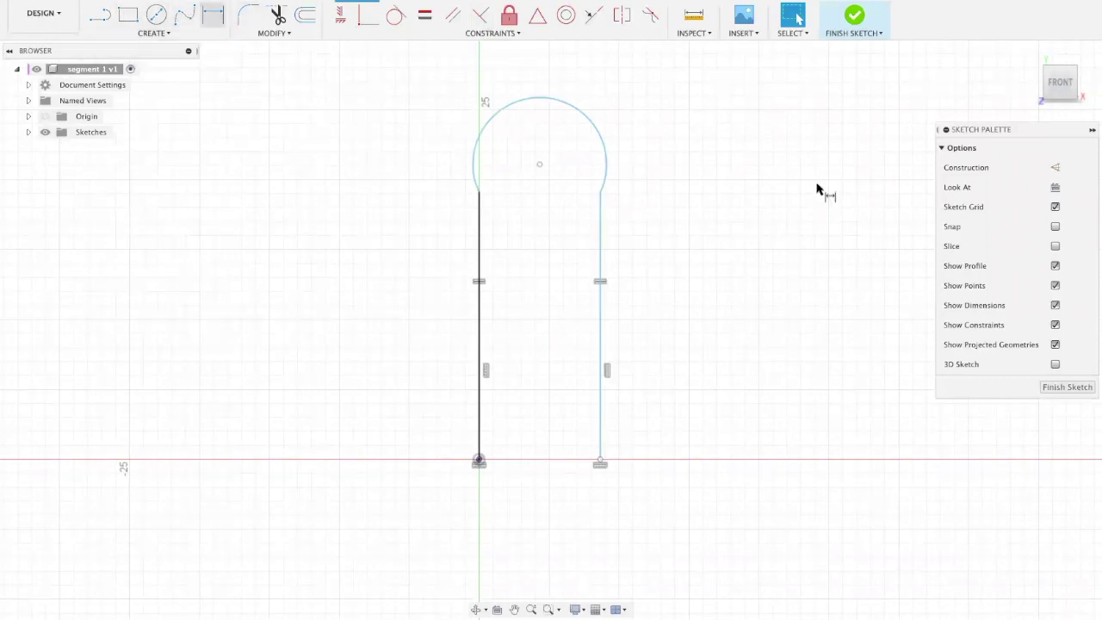
left_click(604, 135)
left_click(684, 98)
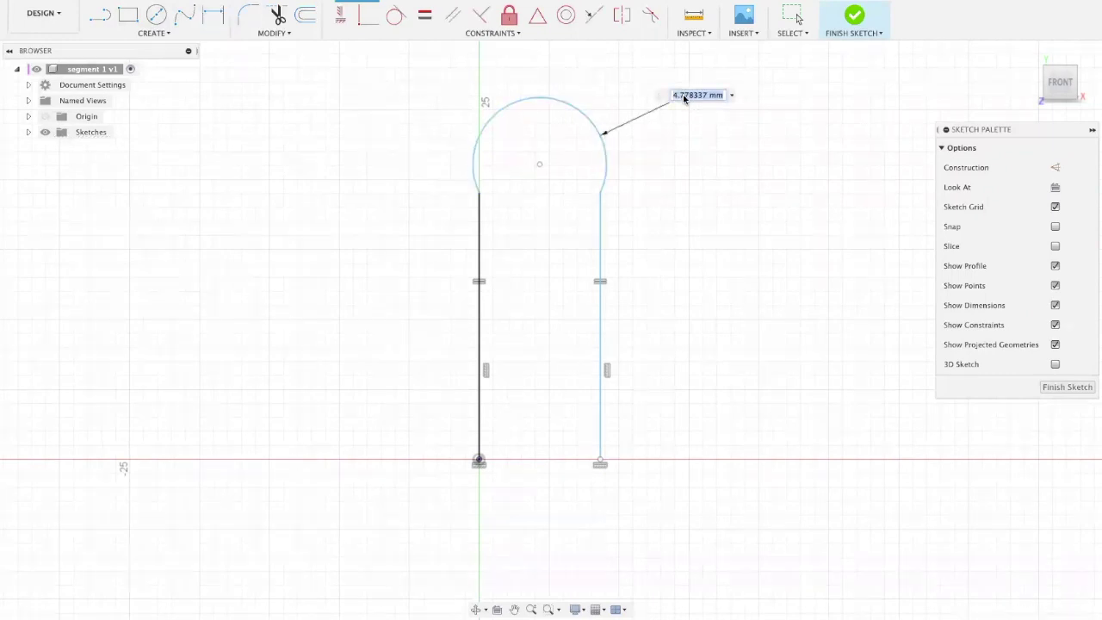
type("20")
key("Return")
scroll(632, 327, "down", 5)
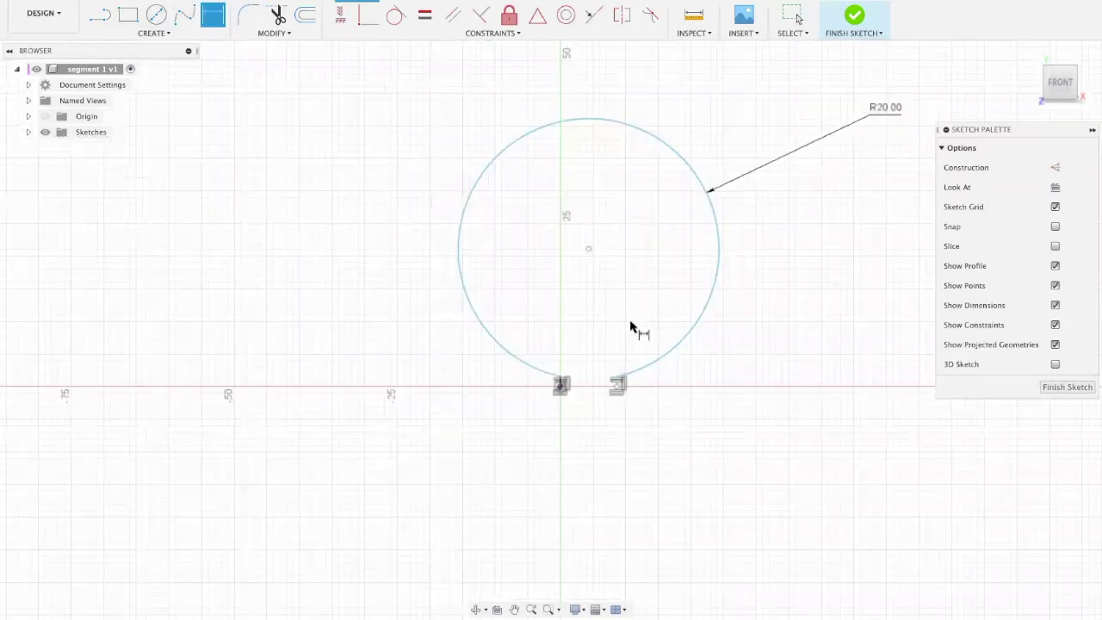
scroll(633, 267, "up", 3)
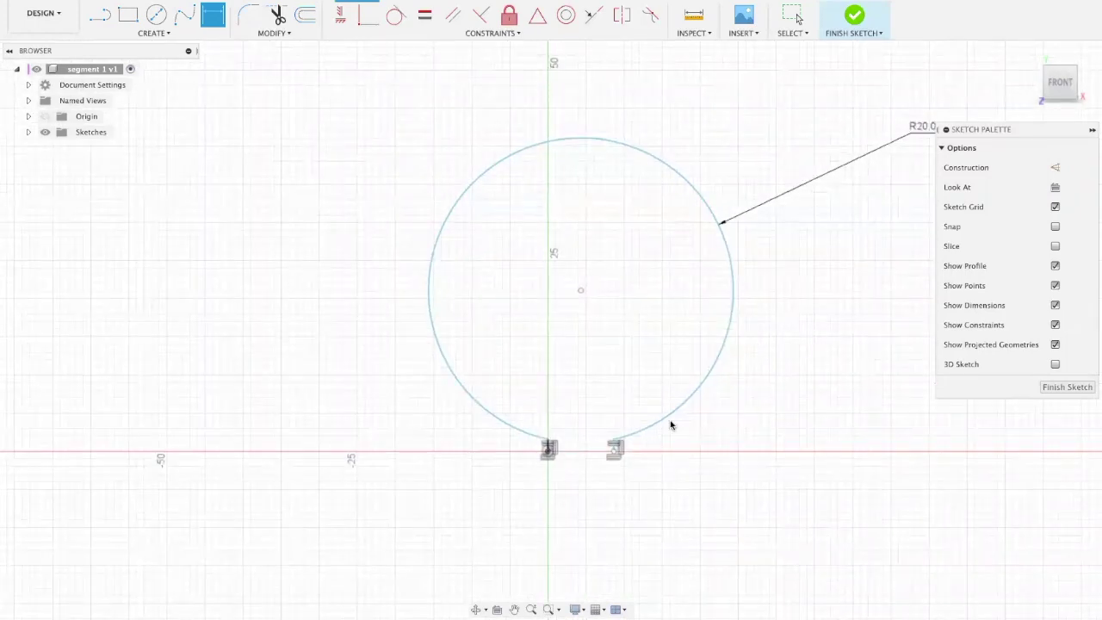
key("Escape")
Raise the second line's upper endpoint to about Y 31 mm, and apply a Tangent constraint between the arc and the first line
left_click_drag(615, 440, 689, 172)
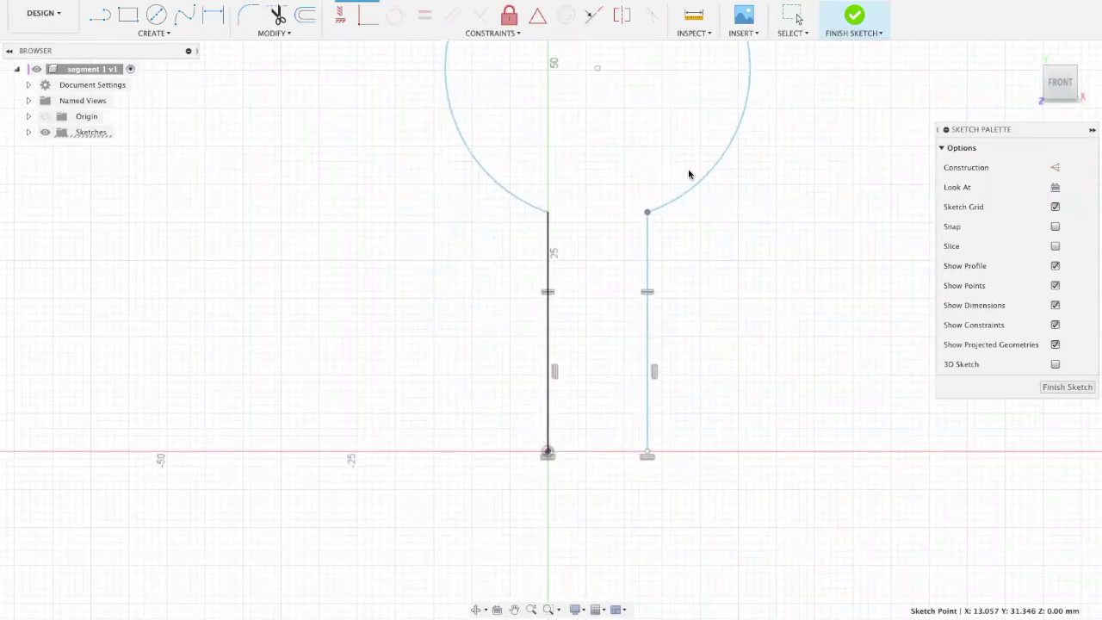
scroll(776, 246, "down", 5)
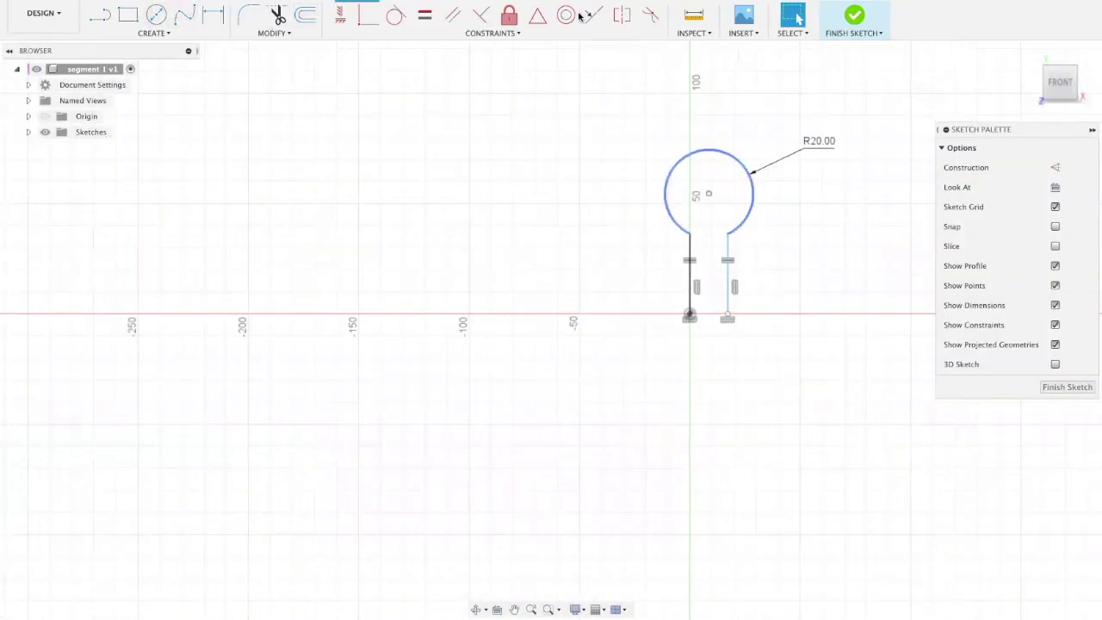
left_click(394, 16)
left_click(673, 225)
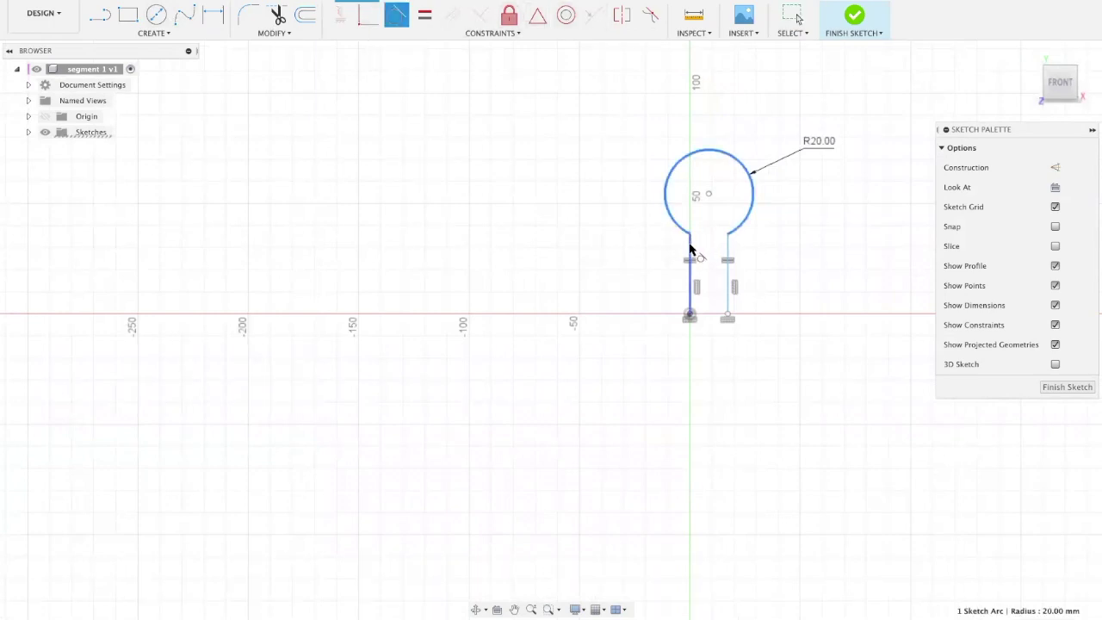
left_click(690, 250)
Try to apply a Tangent constraint between the upper arc and the second line
scroll(786, 235, "up", 5)
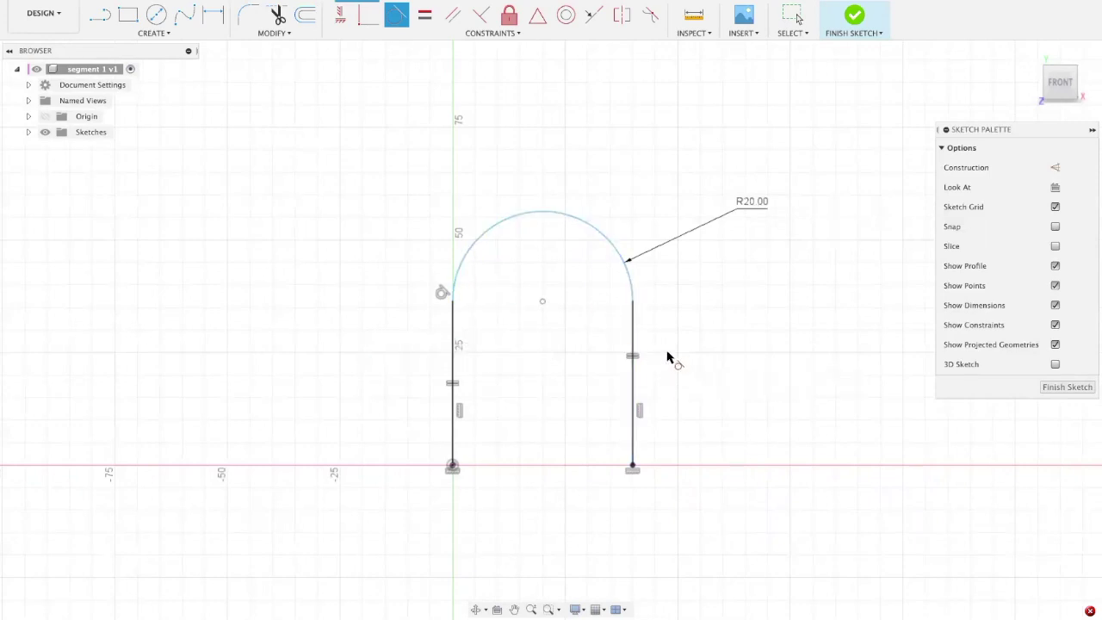
left_click(627, 291)
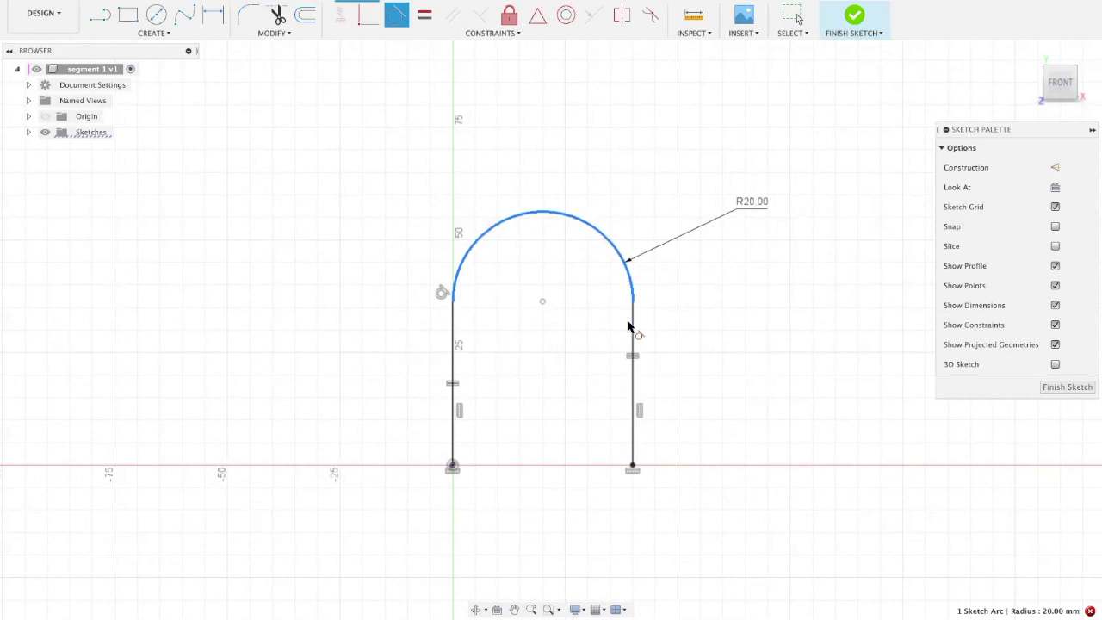
left_click(633, 329)
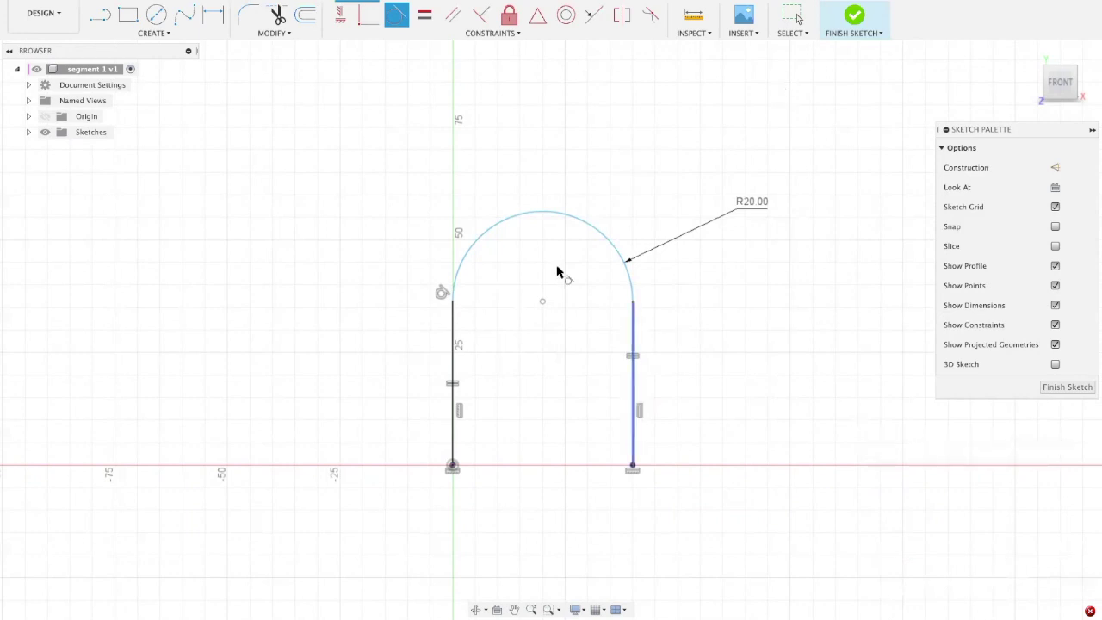
key("Escape")
Draw a three-point arc bulging downward between the lower endpoints of the two vertical lines to close the profile
scroll(542, 298, "down", 3)
left_click(154, 33)
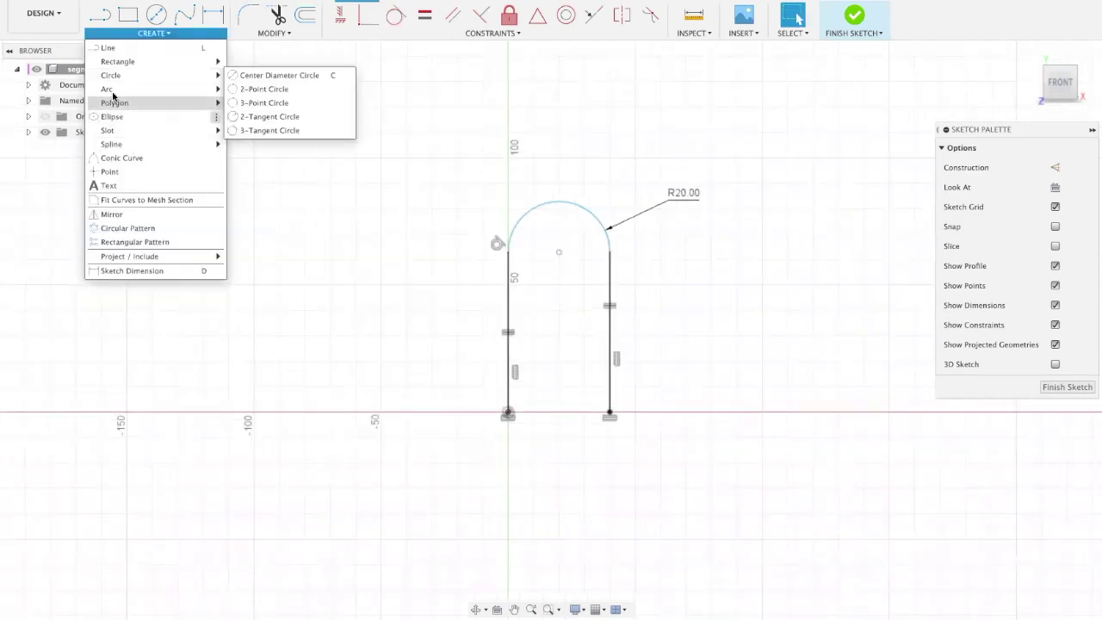
mouse_move(217, 95)
left_click(263, 103)
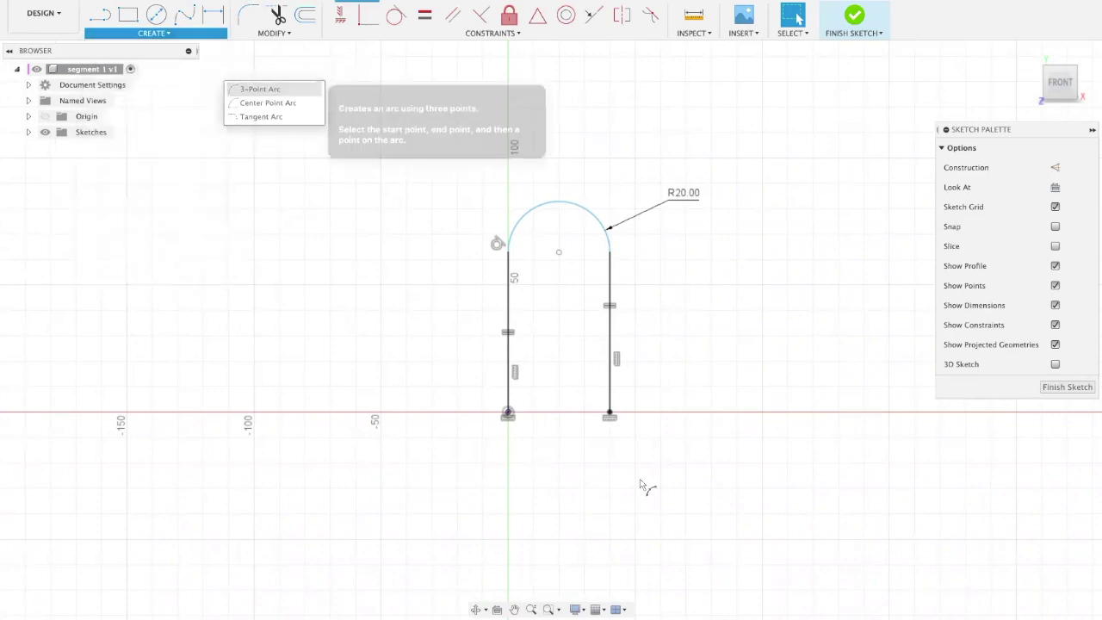
left_click(508, 417)
left_click(610, 417)
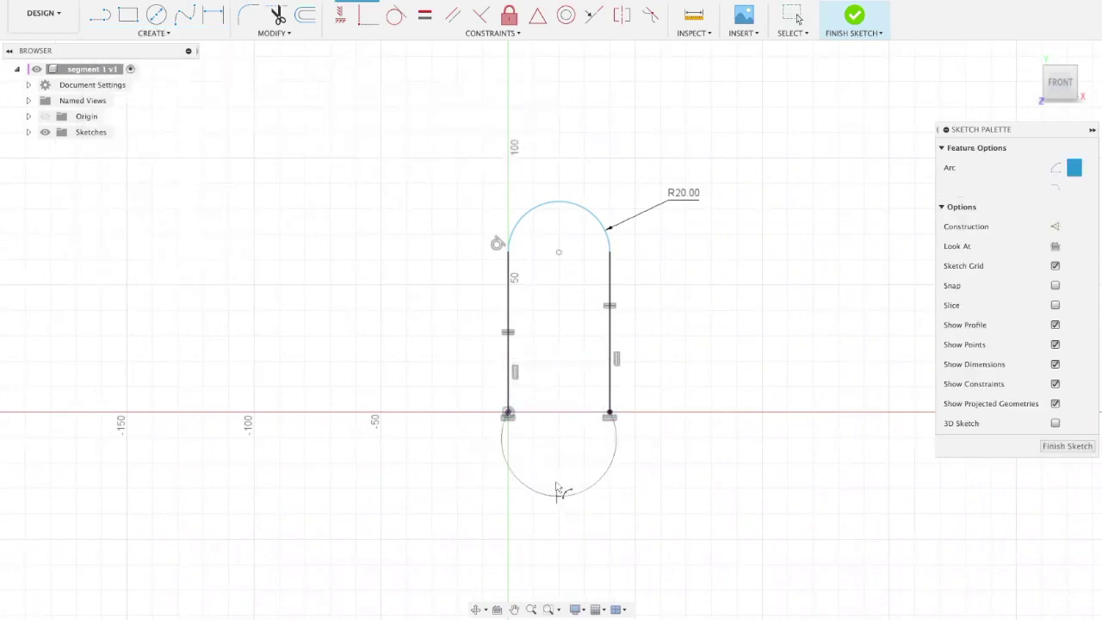
left_click(556, 487)
key("Escape")
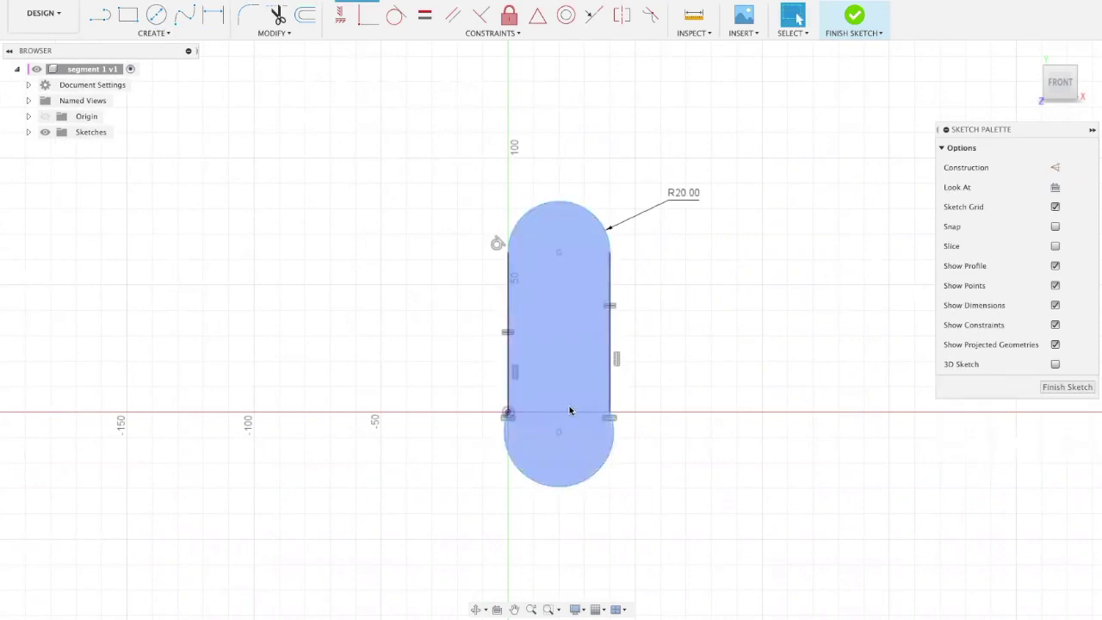
Align the lower arc's centre point horizontally with the second line's lower endpoint using the Horizontal/Vertical constraint
scroll(552, 426, "up", 1)
scroll(552, 426, "up", 3)
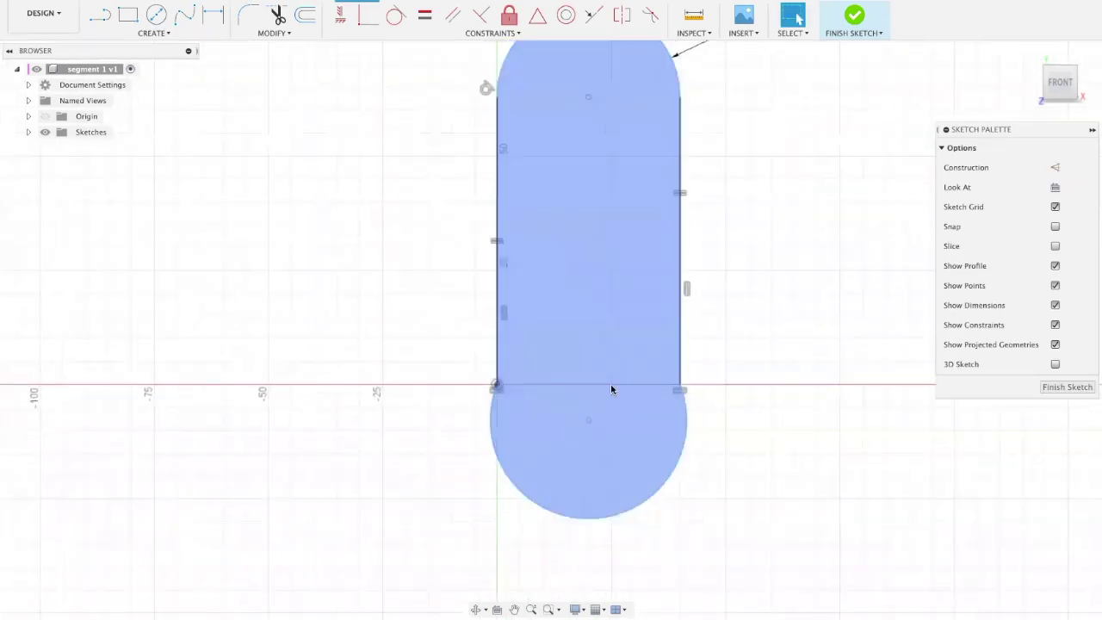
left_click(340, 14)
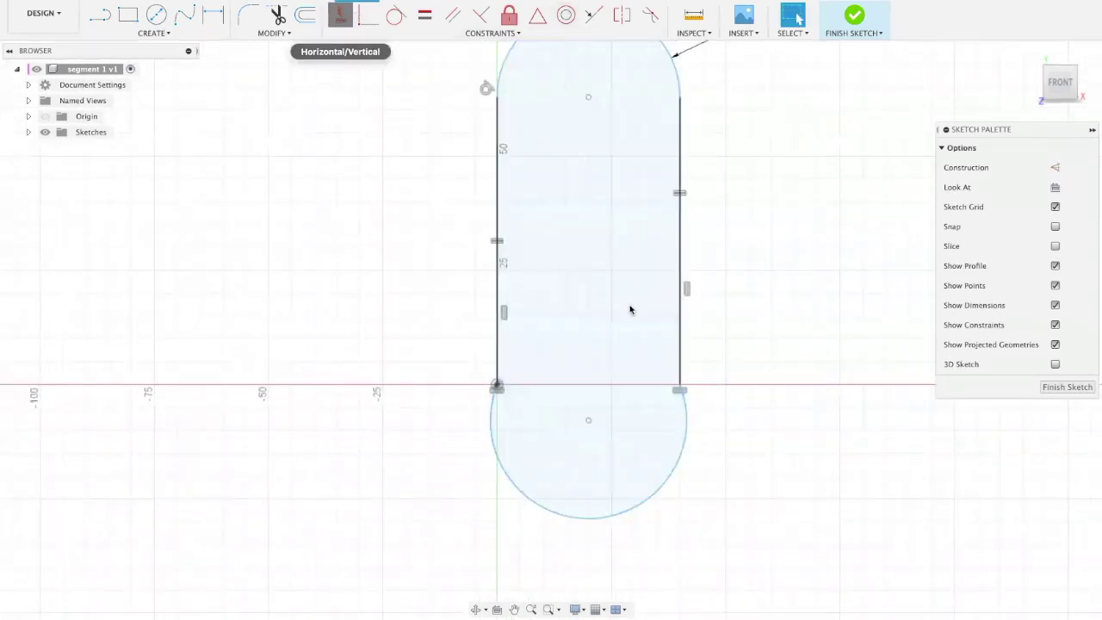
left_click(590, 422)
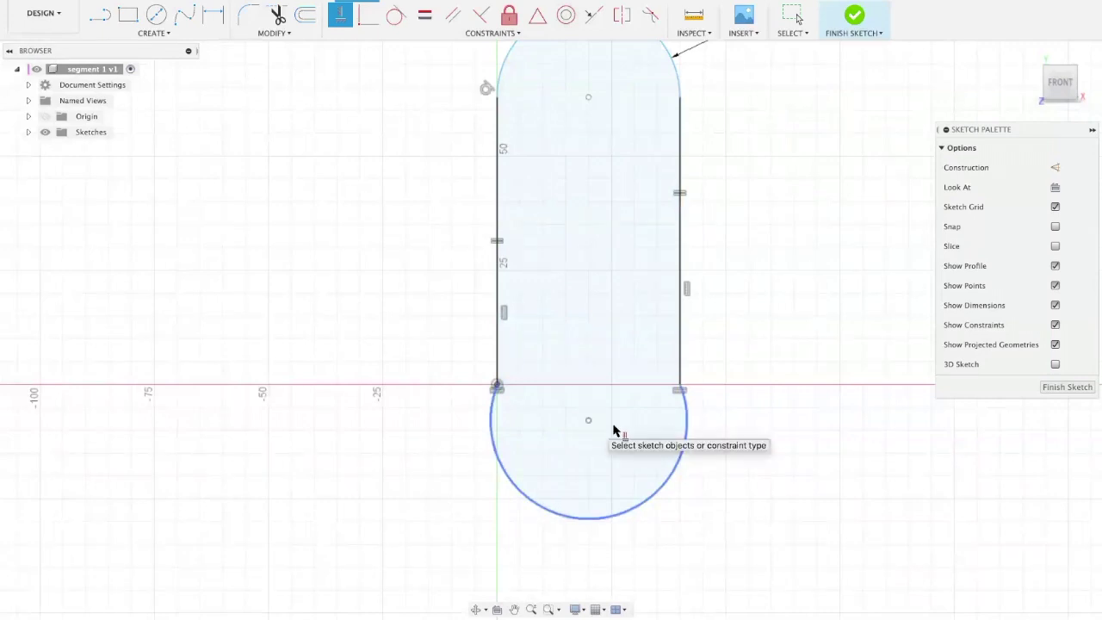
left_click(681, 387)
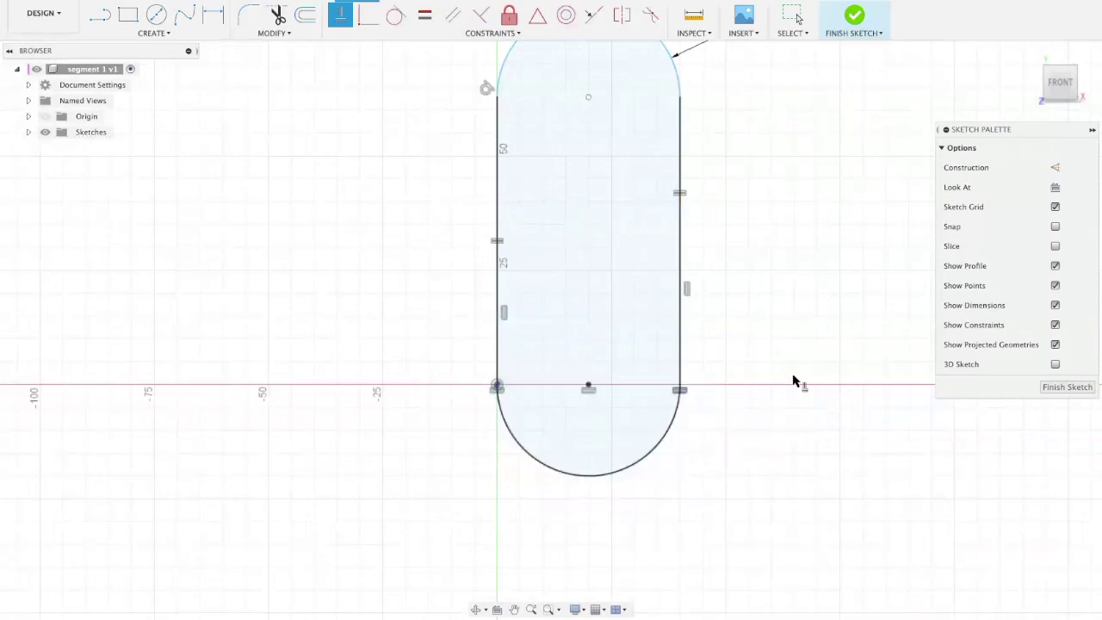
scroll(793, 379, "down", 3)
scroll(831, 259, "up", 2)
key("Escape")
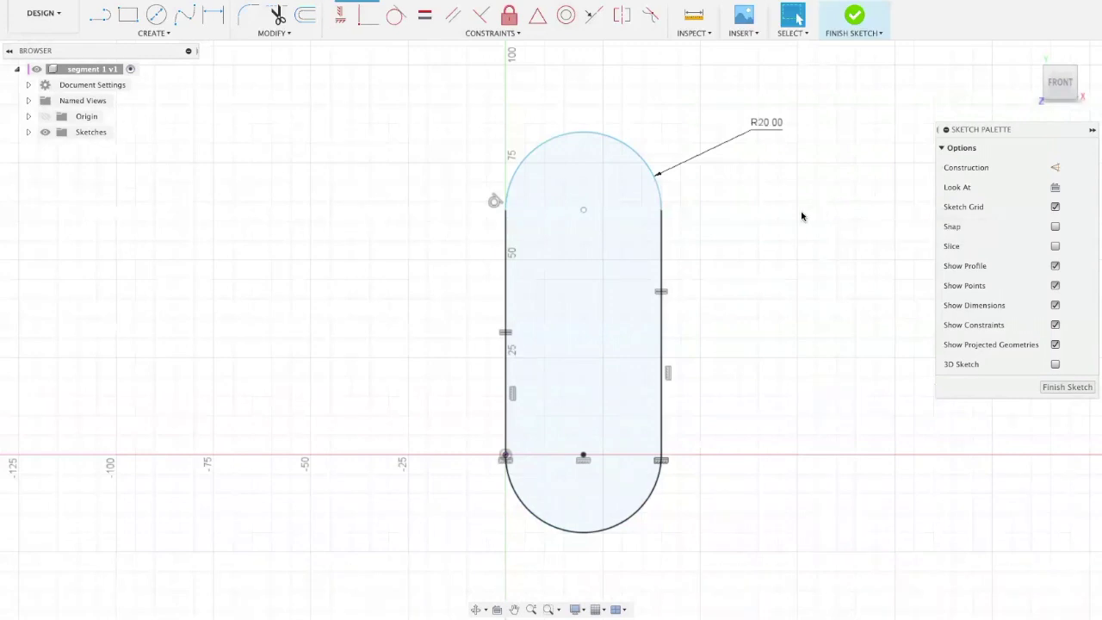
Lengthen the slot-shaped profile by moving the upper arc's centre point up to about Y 177.6 mm
scroll(689, 222, "down", 4)
scroll(603, 275, "up", 2)
mouse_move(503, 328)
left_mouse_down()
mouse_move(502, 135)
mouse_move(506, 195)
left_mouse_up()
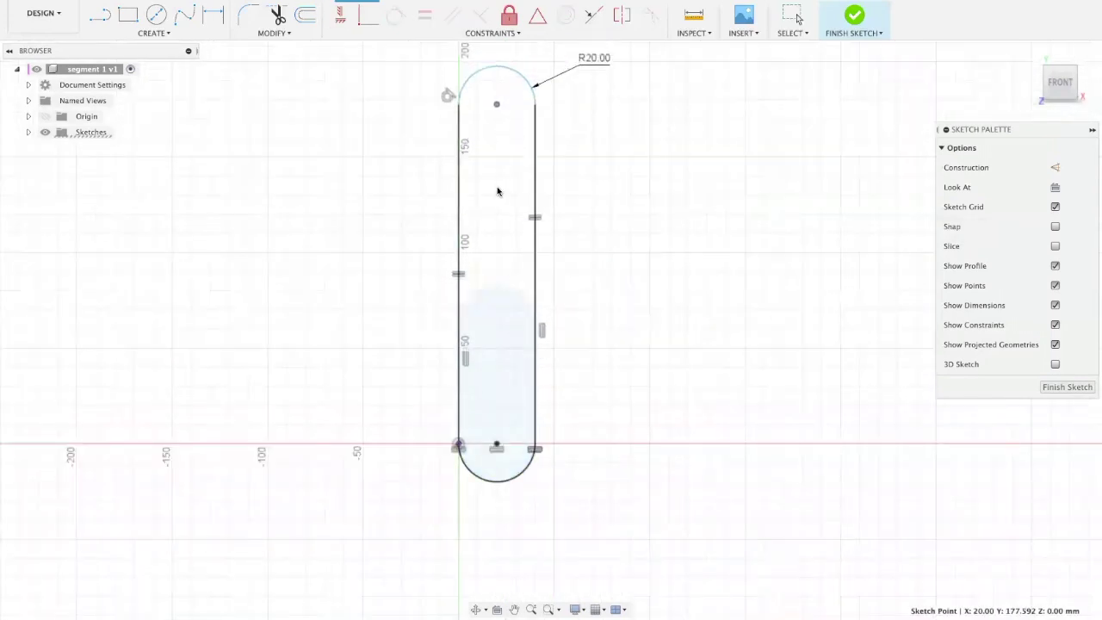
scroll(743, 231, "down", 2)
scroll(748, 232, "up", 2)
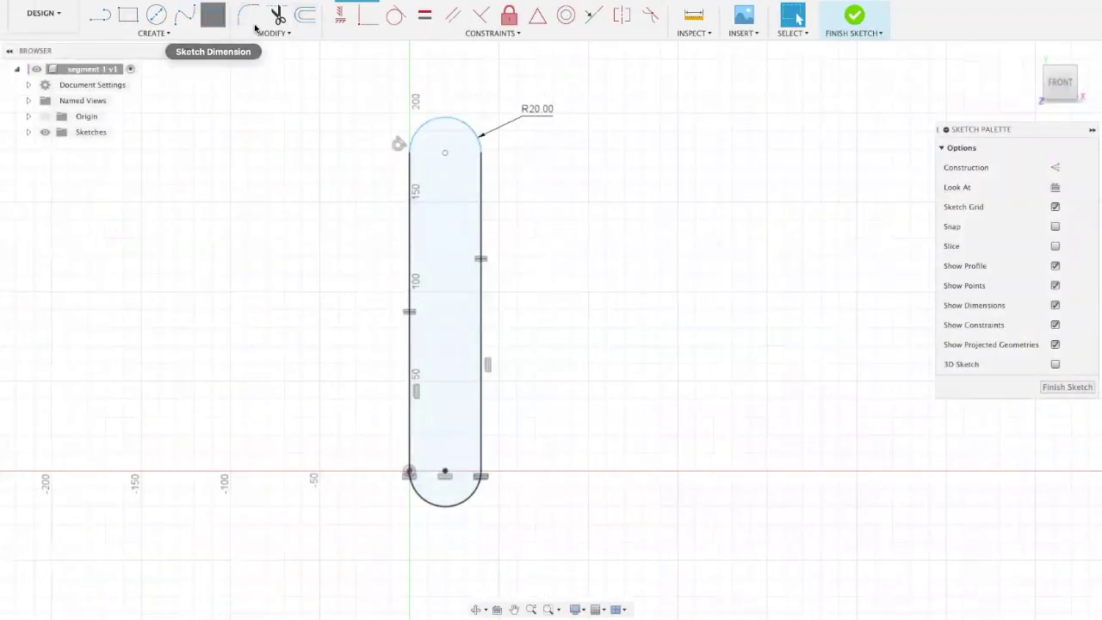
left_click(212, 15)
left_click(471, 152)
left_click(467, 502)
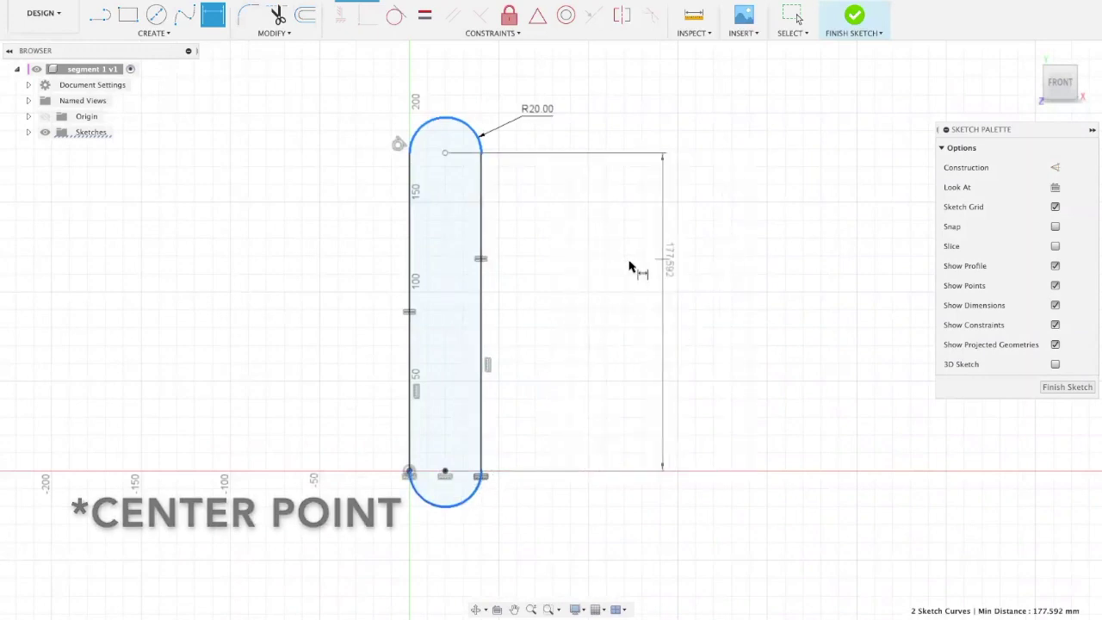
key("Escape")
left_click(637, 203)
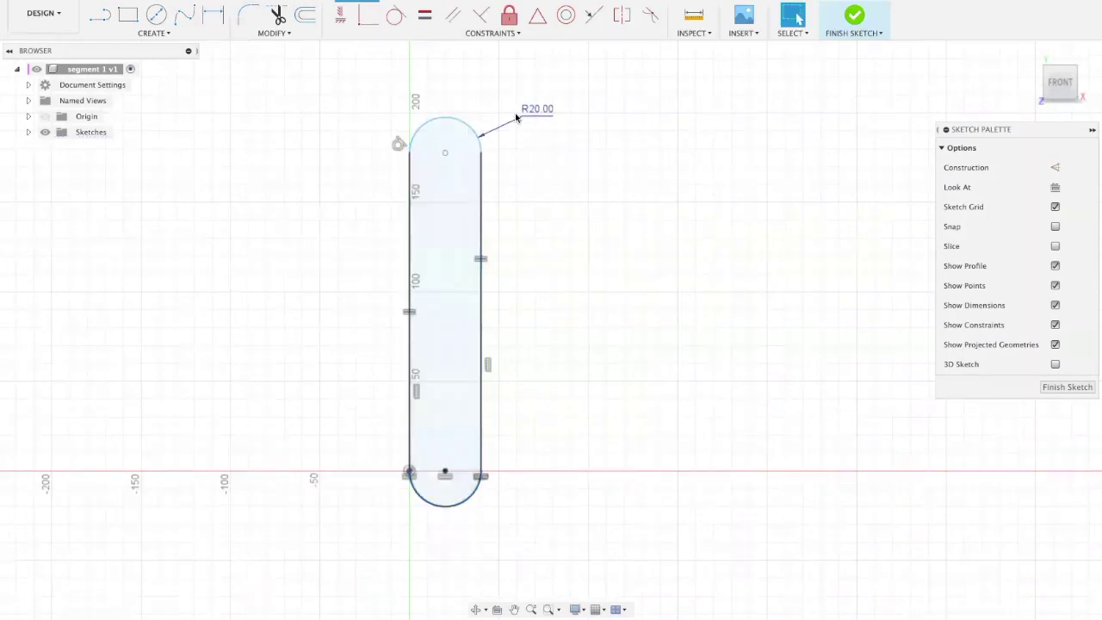
left_click(444, 121)
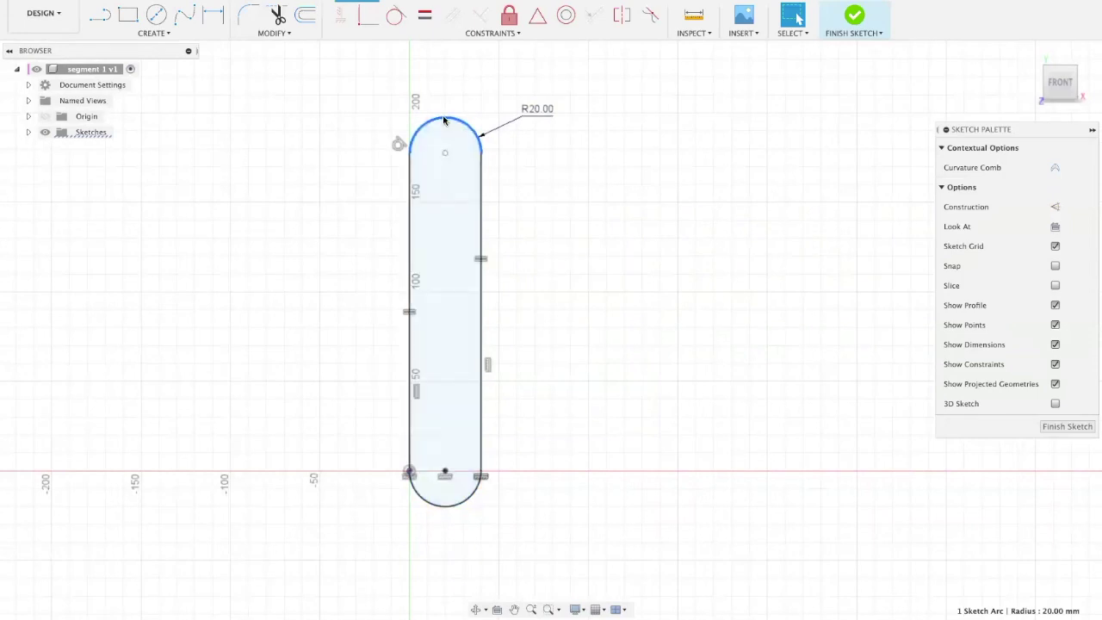
left_click(578, 431)
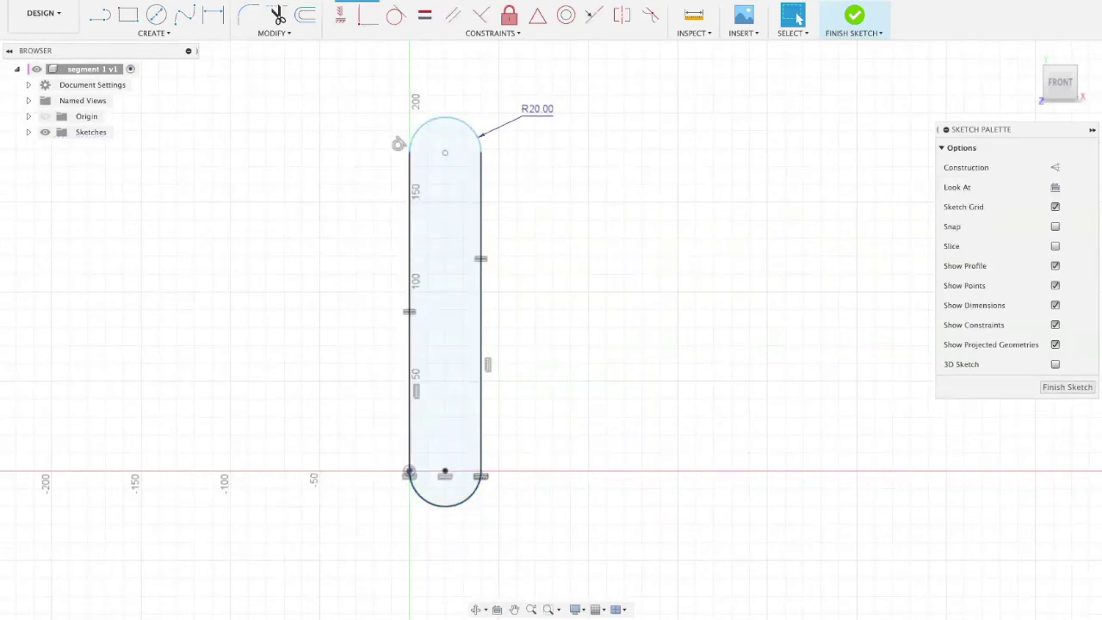
Dimension the slot profile's overall height between the midpoints of its upper and lower arcs as 140 mm
left_click(211, 16)
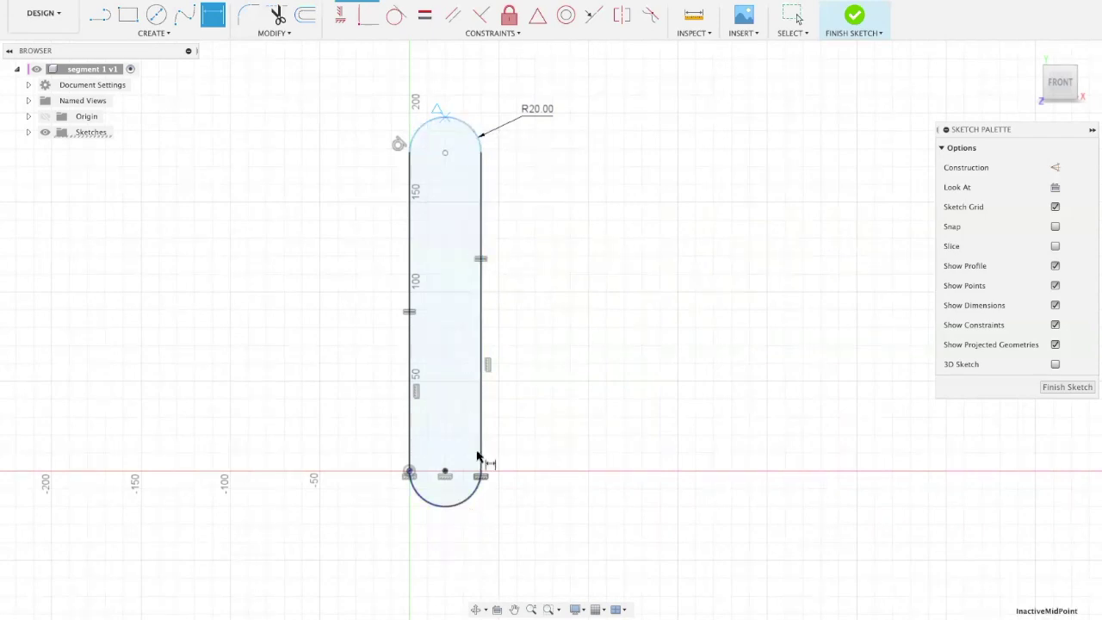
left_click(444, 511)
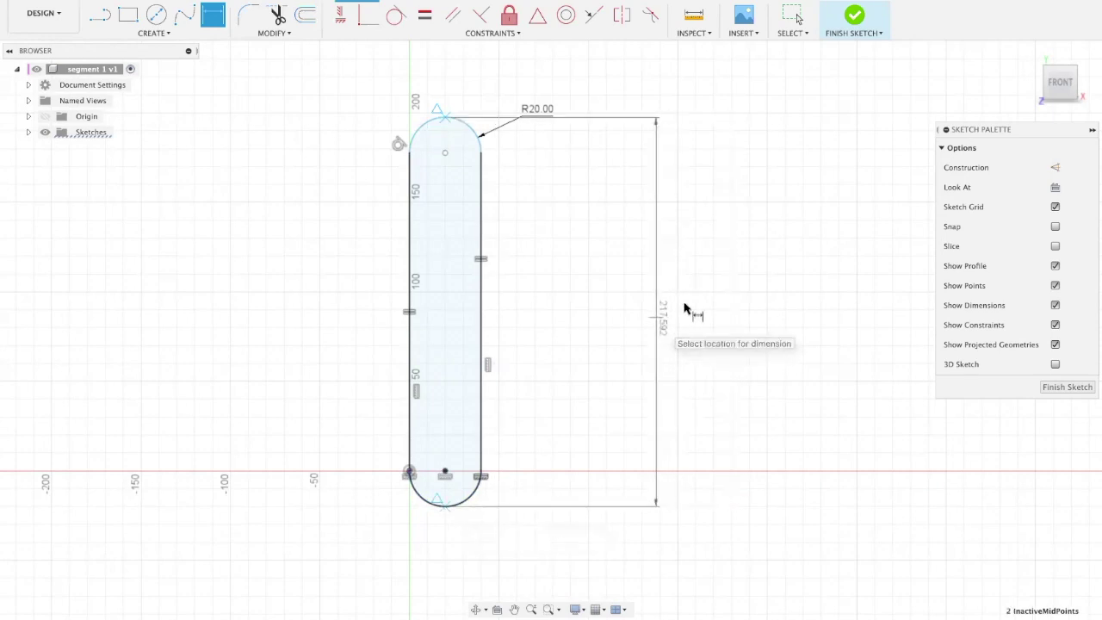
left_click(627, 314)
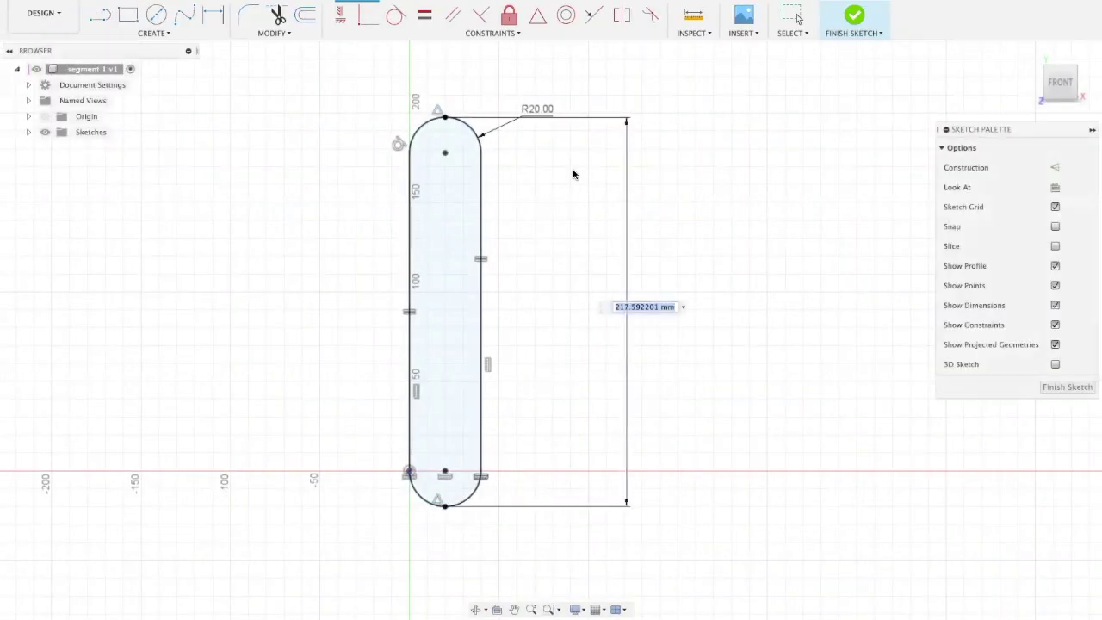
type("140")
key("Return")
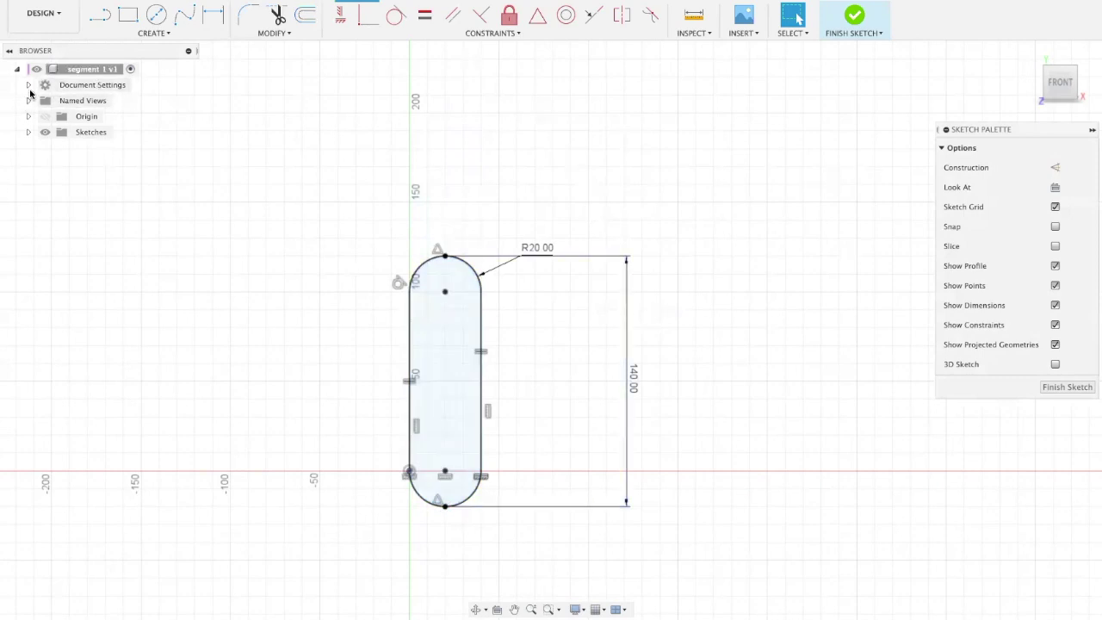
Review the unit types available in the document's active units settings, and close the settings without changing the unit
left_click(27, 86)
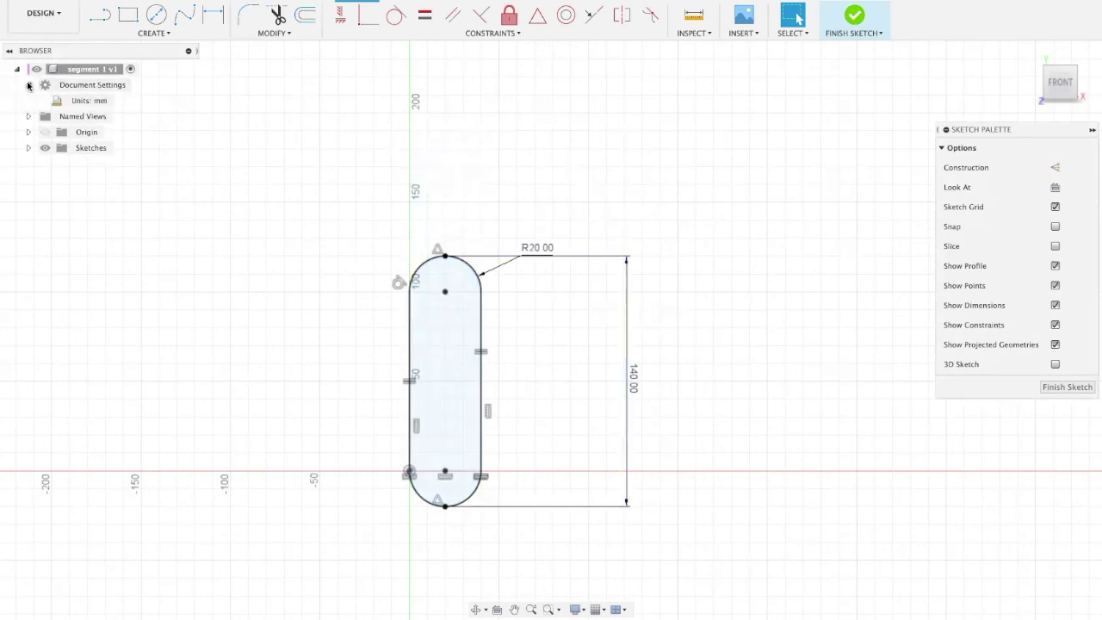
left_click(120, 102)
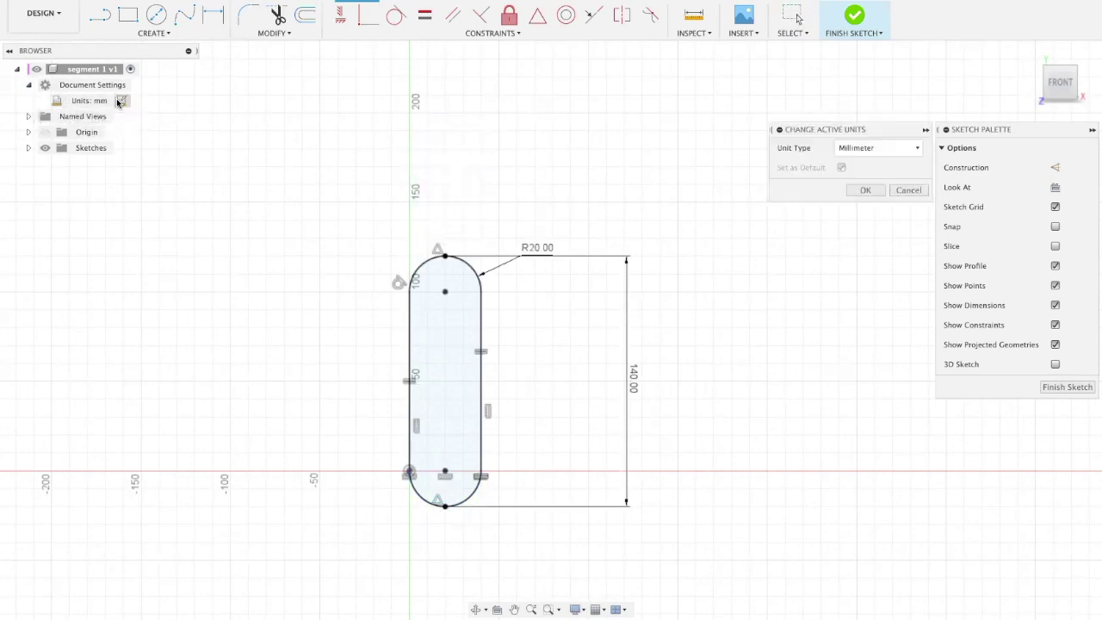
left_click(863, 147)
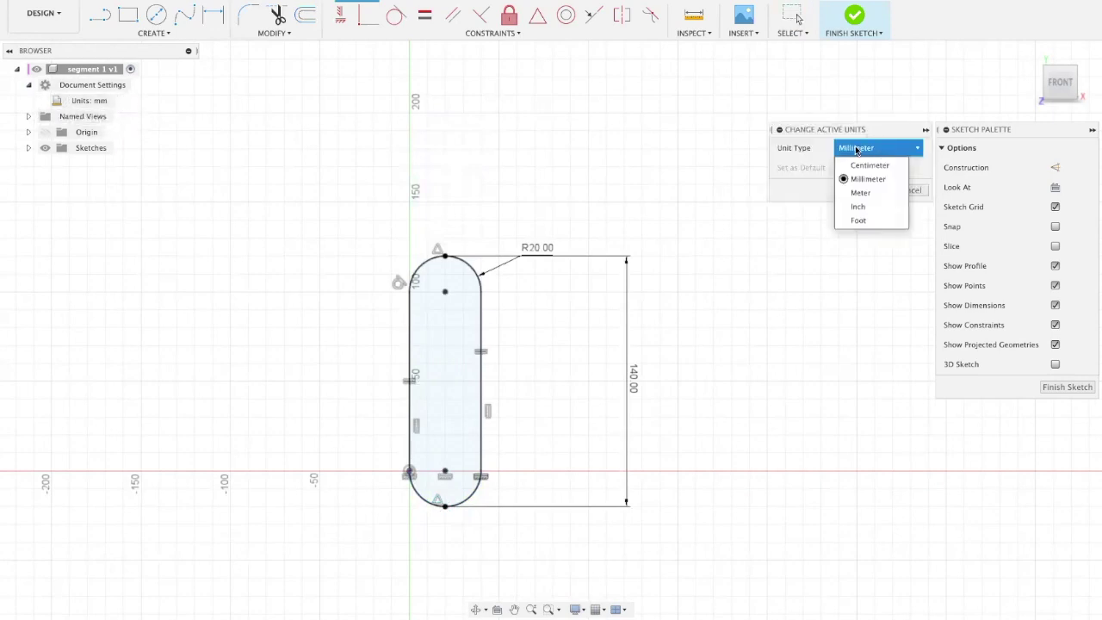
left_click(916, 193)
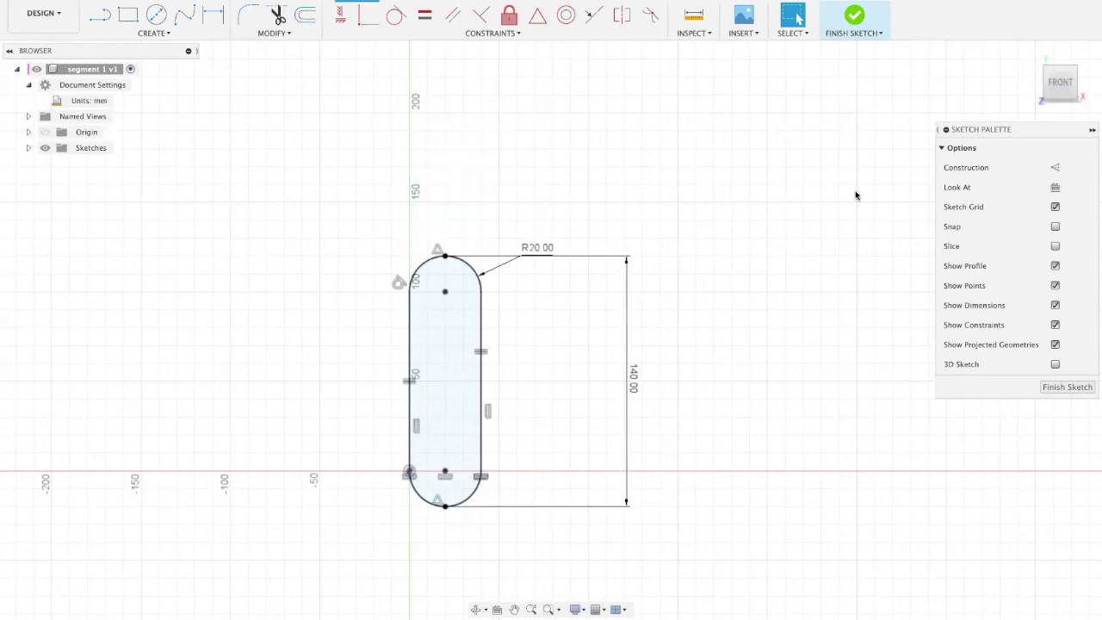
Draw four small centre-diameter circles of different sizes around the lower arc's centre point inside the slot profile
scroll(652, 216, "up", 5)
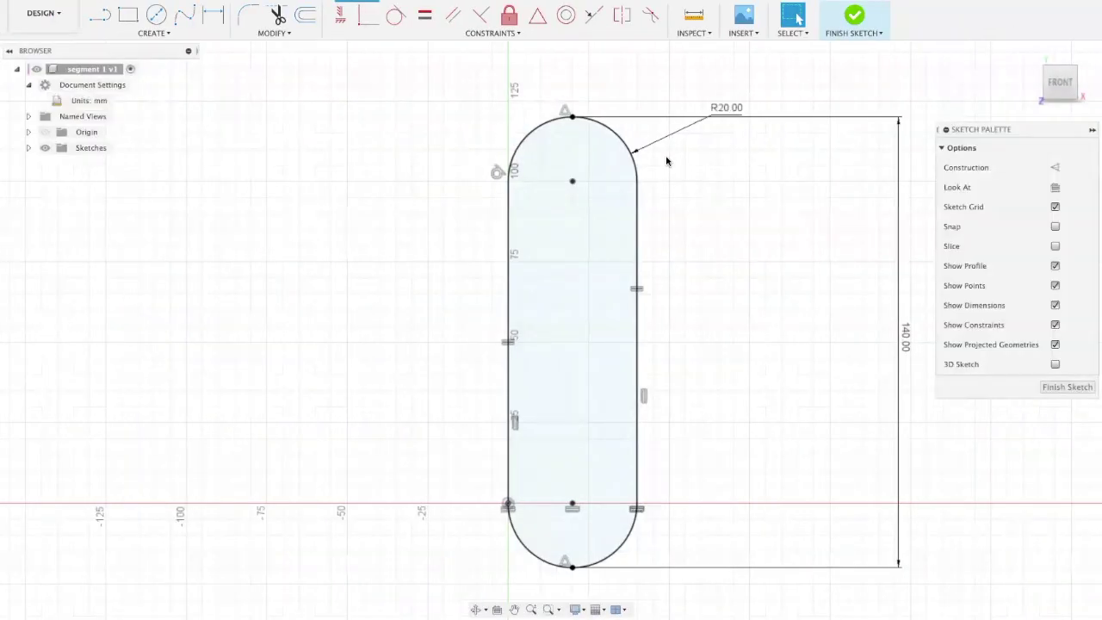
scroll(540, 346, "up", 3)
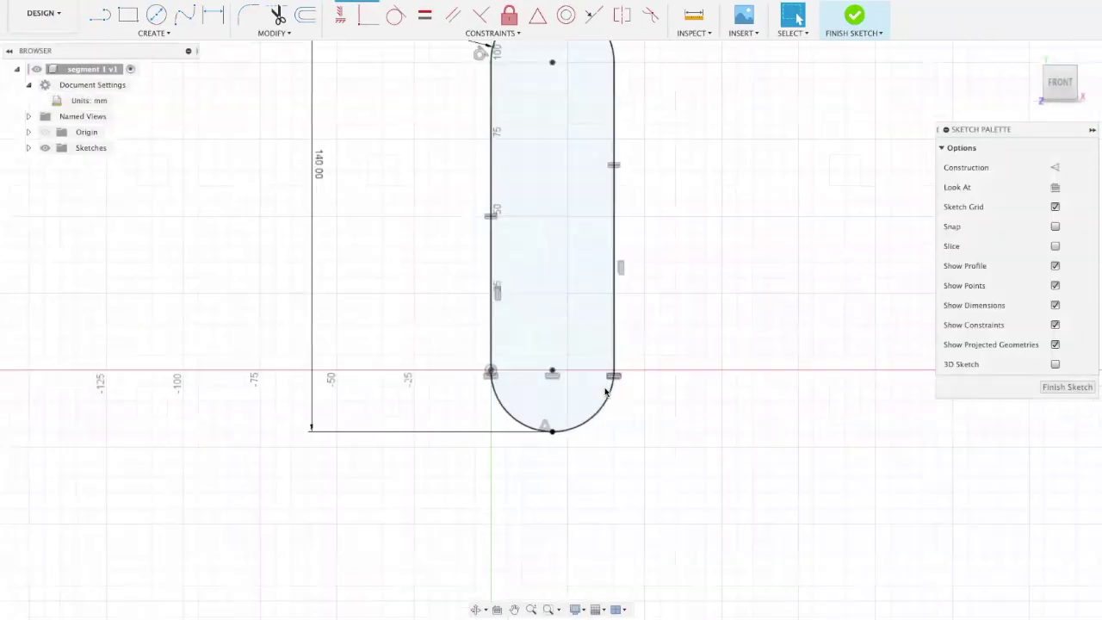
left_click(156, 15)
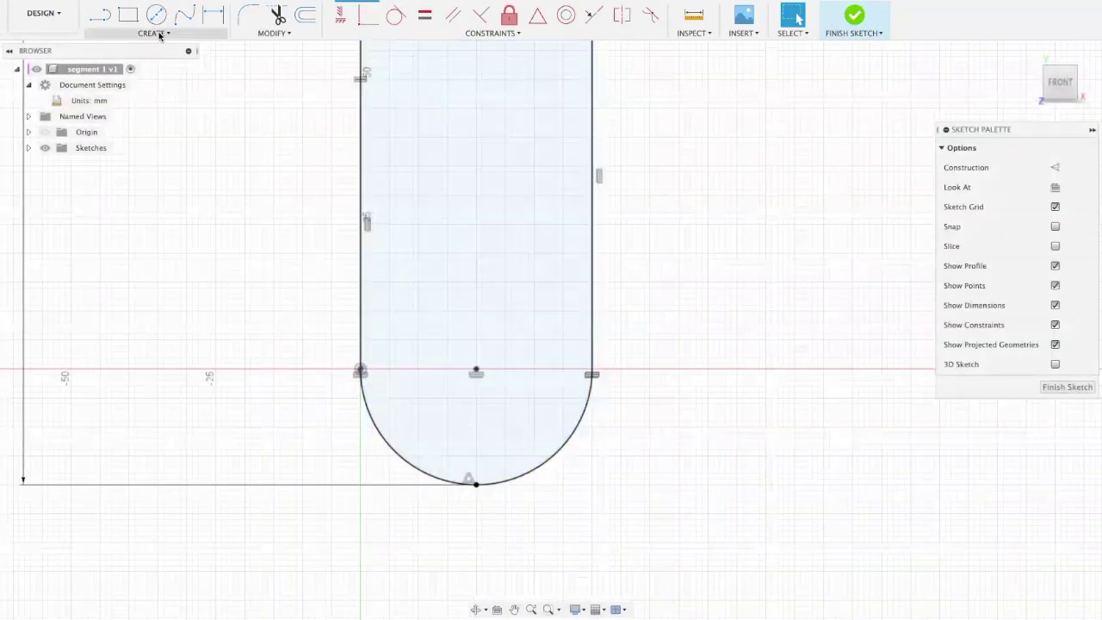
left_click(431, 342)
left_click(444, 329)
left_click(529, 342)
left_click(520, 330)
left_click(508, 437)
left_click(492, 421)
left_click(439, 420)
left_click(459, 400)
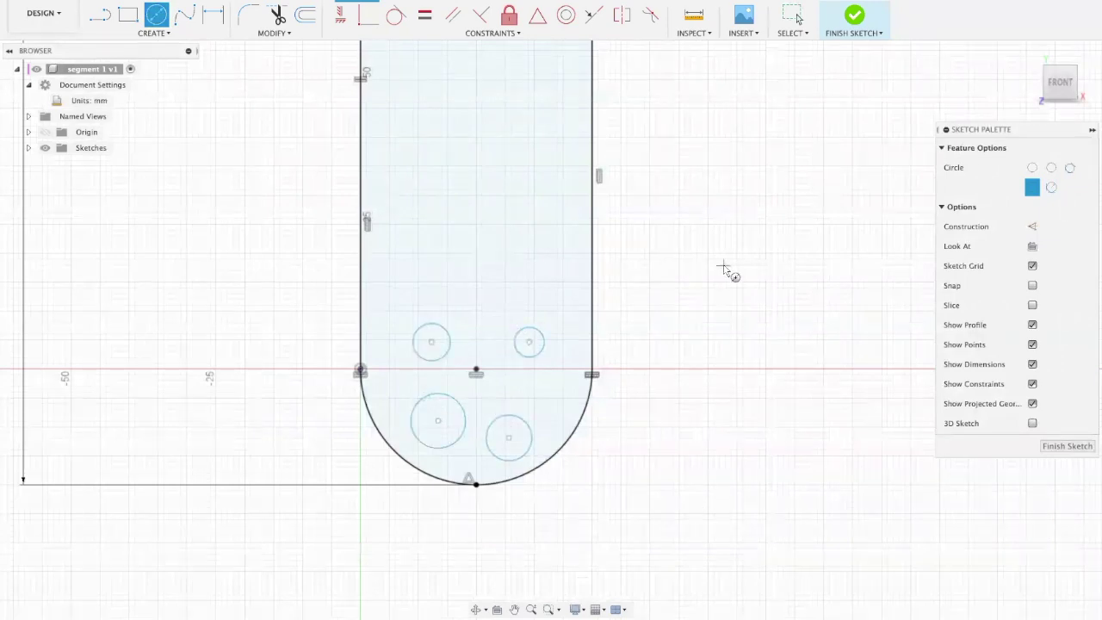
key("Escape")
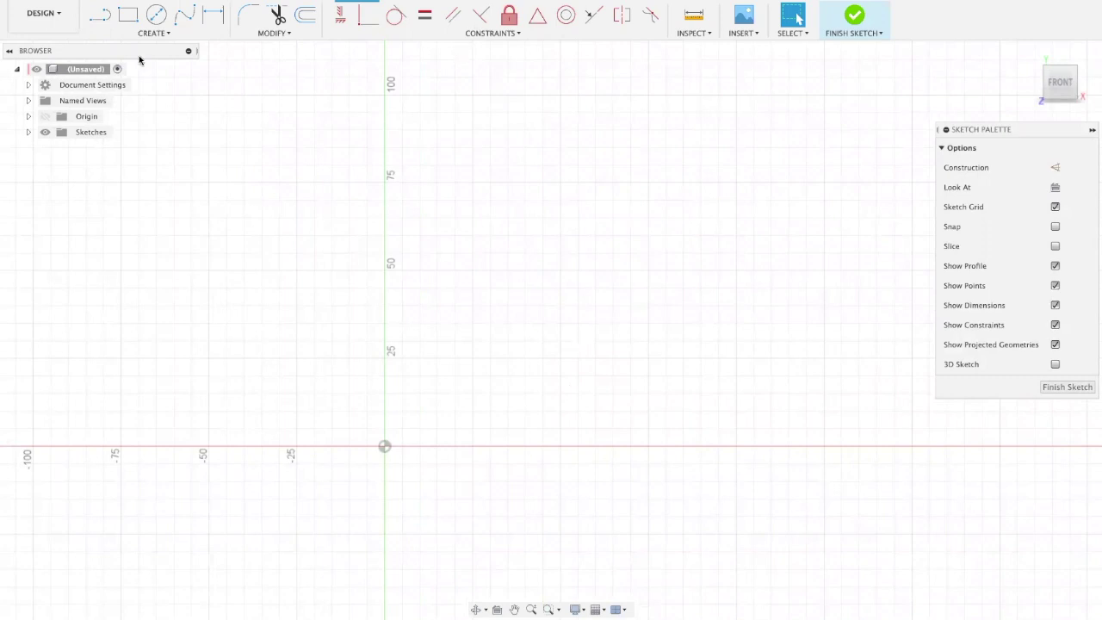
In the new unsaved design's sketch, draw five separate circles of about 32 to 126 mm diameter in a row along the X axis
left_click(156, 15)
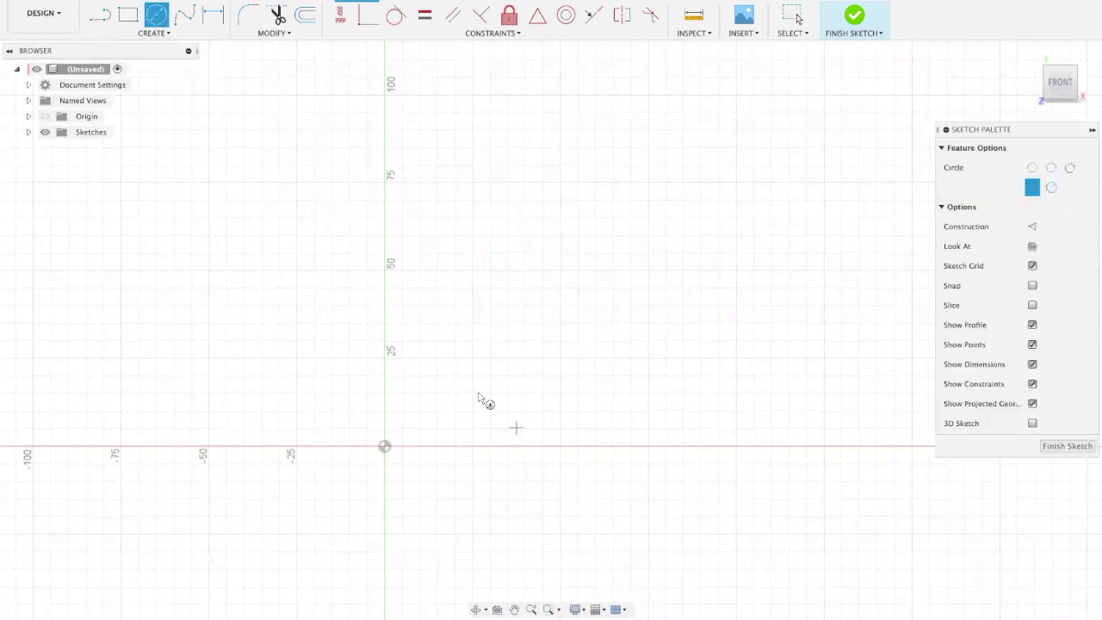
left_click(440, 443)
left_click(430, 336)
left_click(835, 490)
left_click(657, 362)
scroll(179, 497, "down", 5)
scroll(690, 456, "up", 5)
left_click(552, 468)
left_click(527, 426)
left_click(699, 456)
left_click(680, 424)
left_click(841, 485)
left_click(819, 440)
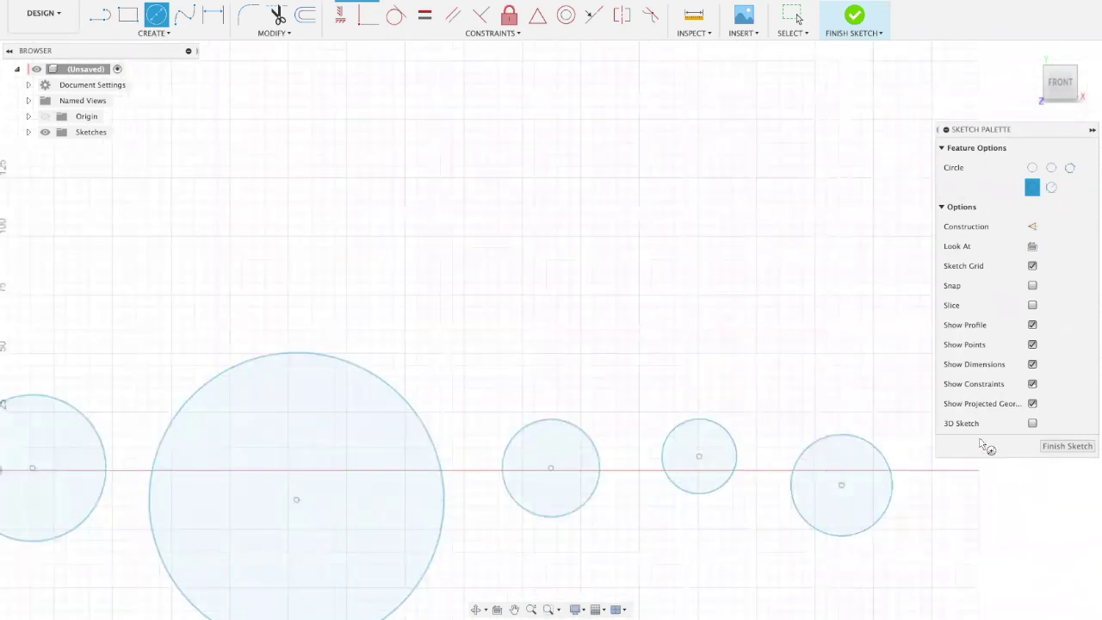
scroll(646, 401, "down", 5)
scroll(718, 507, "up", 4)
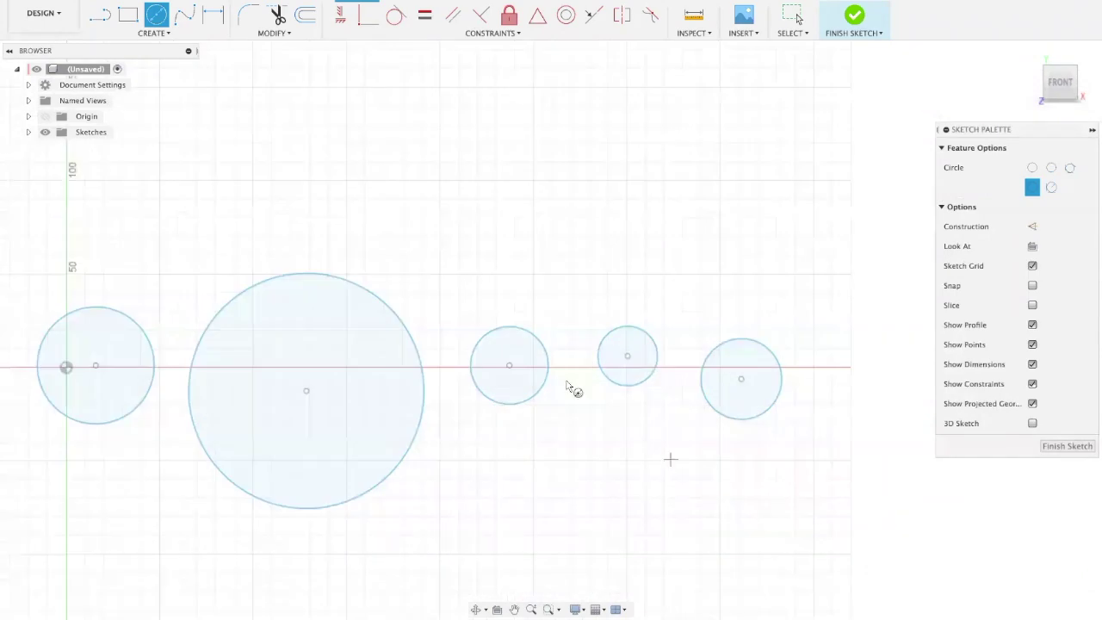
scroll(517, 379, "down", 1)
scroll(397, 351, "up", 3)
scroll(603, 386, "down", 3)
key("Escape")
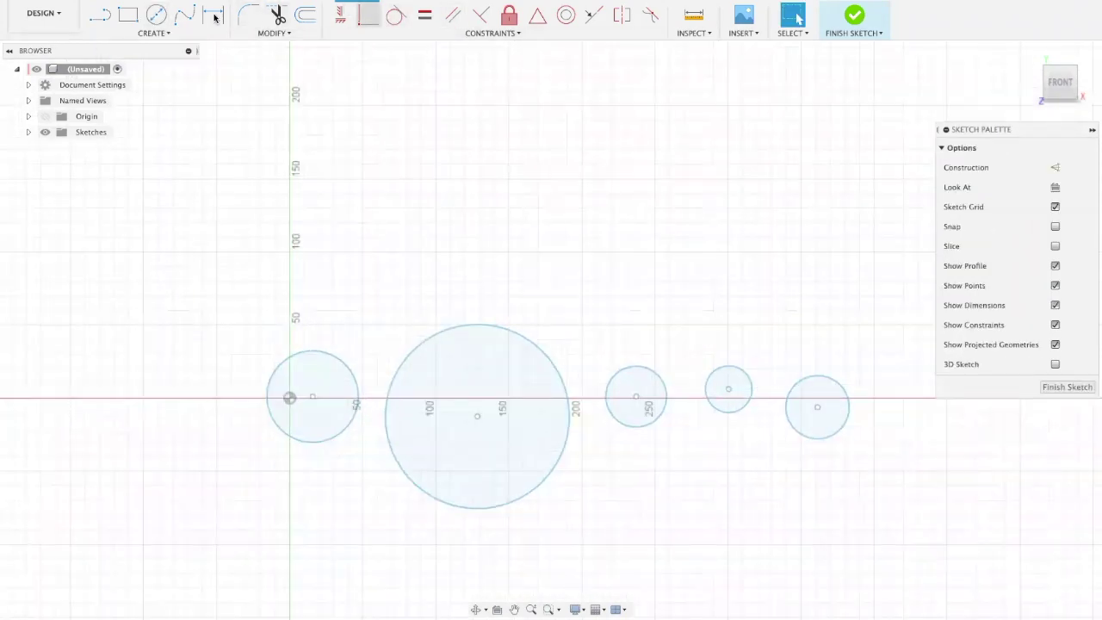
Dimension the diameter of the circle nearest the origin as 50 mm
key("d")
left_click(281, 363)
left_click(216, 330)
type("50")
key("Return")
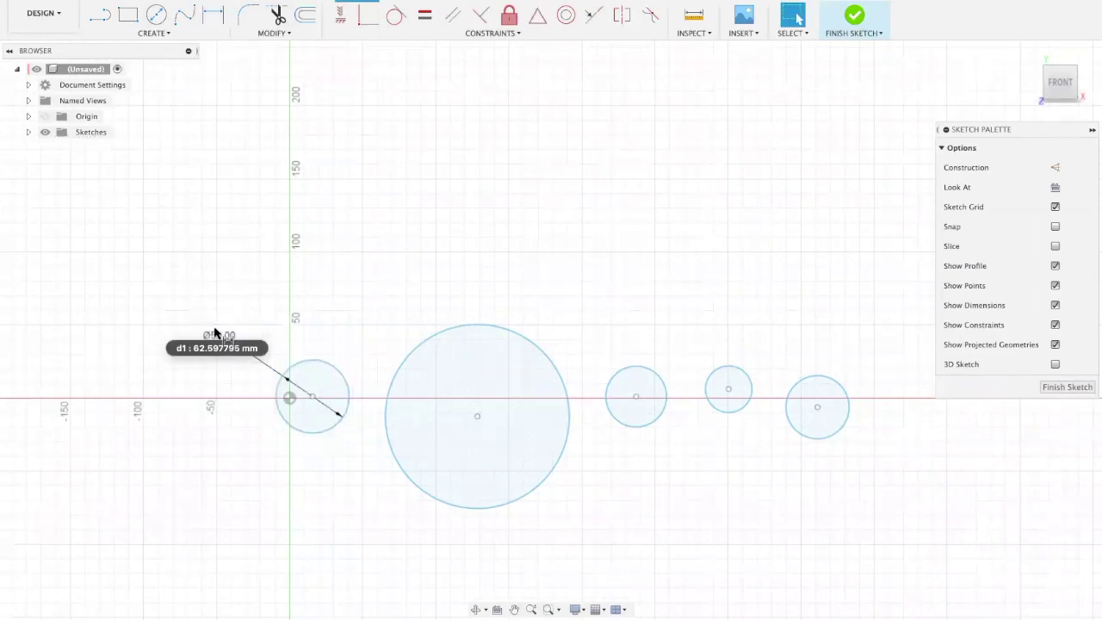
key("Escape")
Apply Equal constraints between the 50 mm circle at the origin and each of the other four circles
left_click(424, 15)
left_click(461, 327)
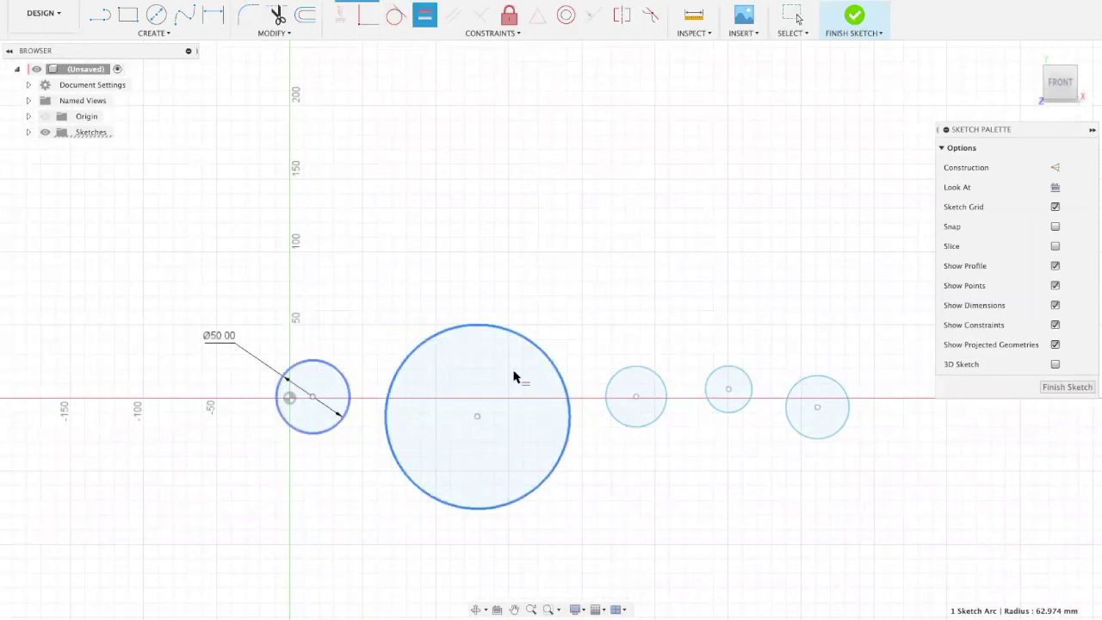
left_click(642, 367)
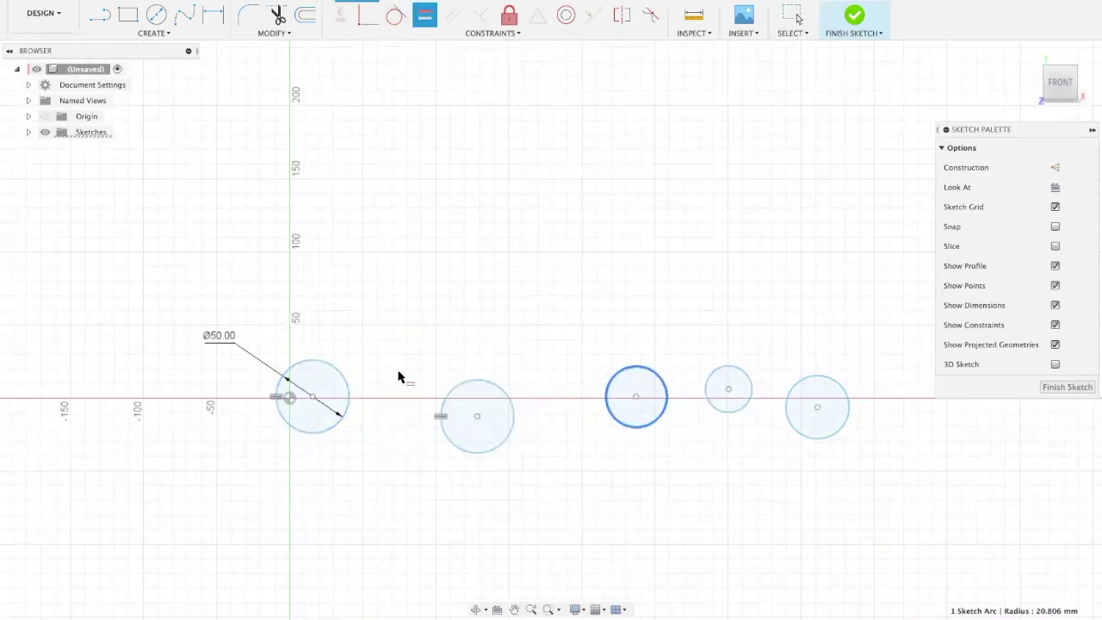
left_click(335, 371)
left_click(708, 384)
left_click(340, 371)
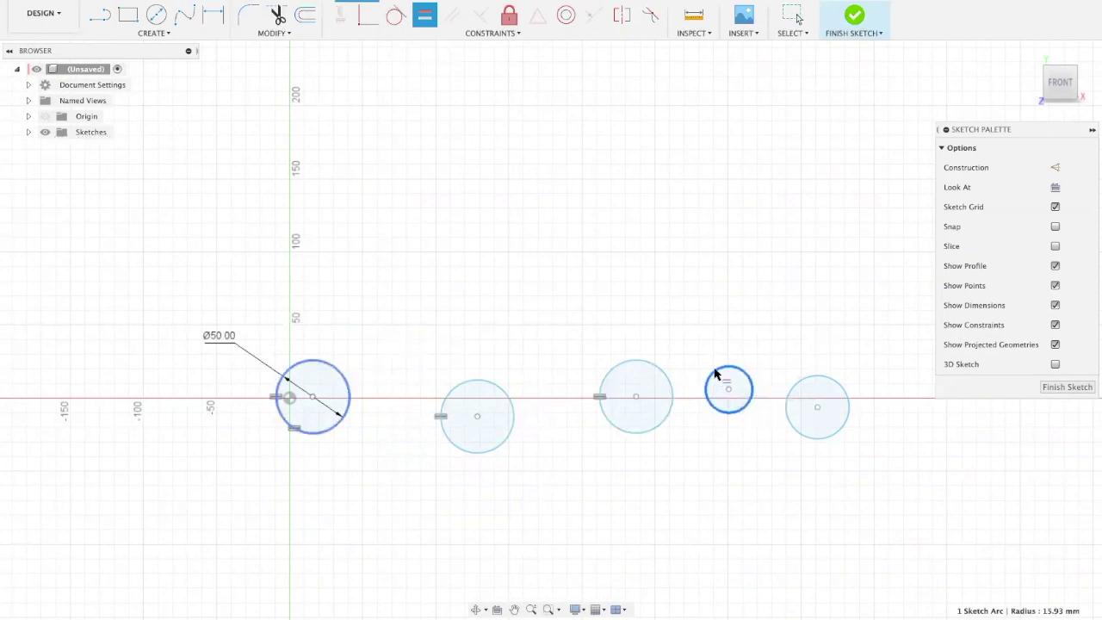
left_click(840, 387)
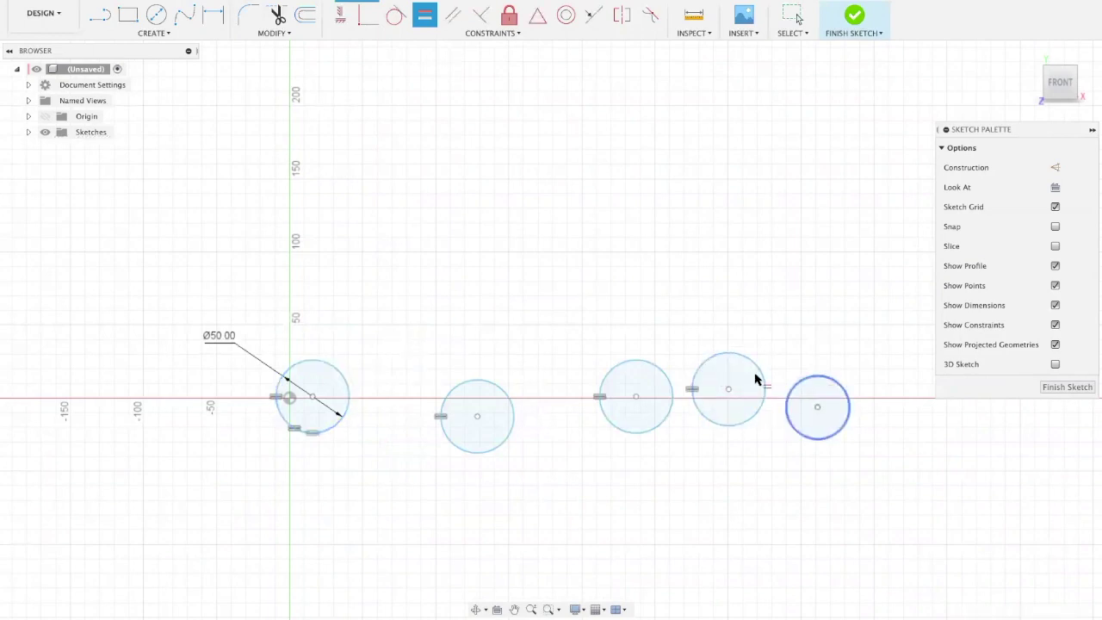
left_click(338, 373)
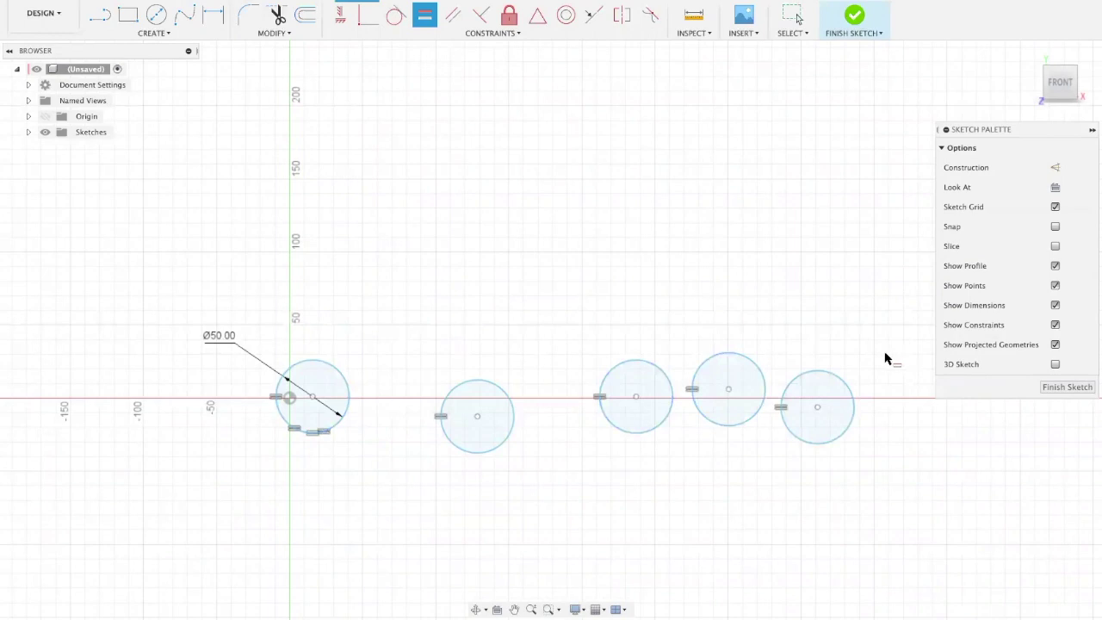
key("Escape")
Delete the dimensioned circle at the origin that the other circles are set equal to
left_click(327, 364)
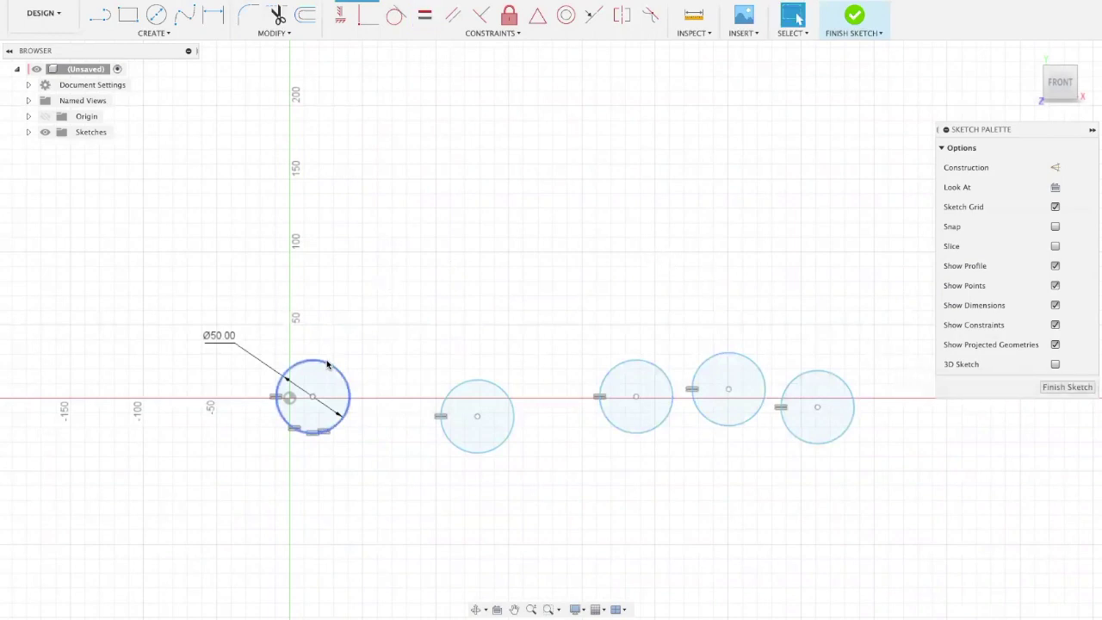
left_click(339, 366)
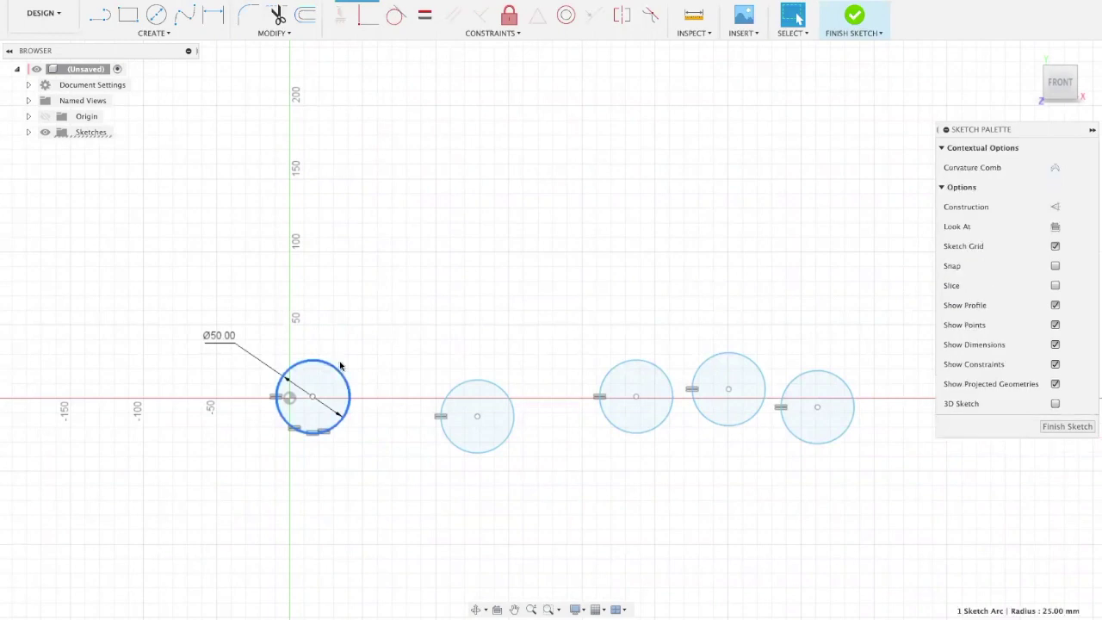
key("Delete")
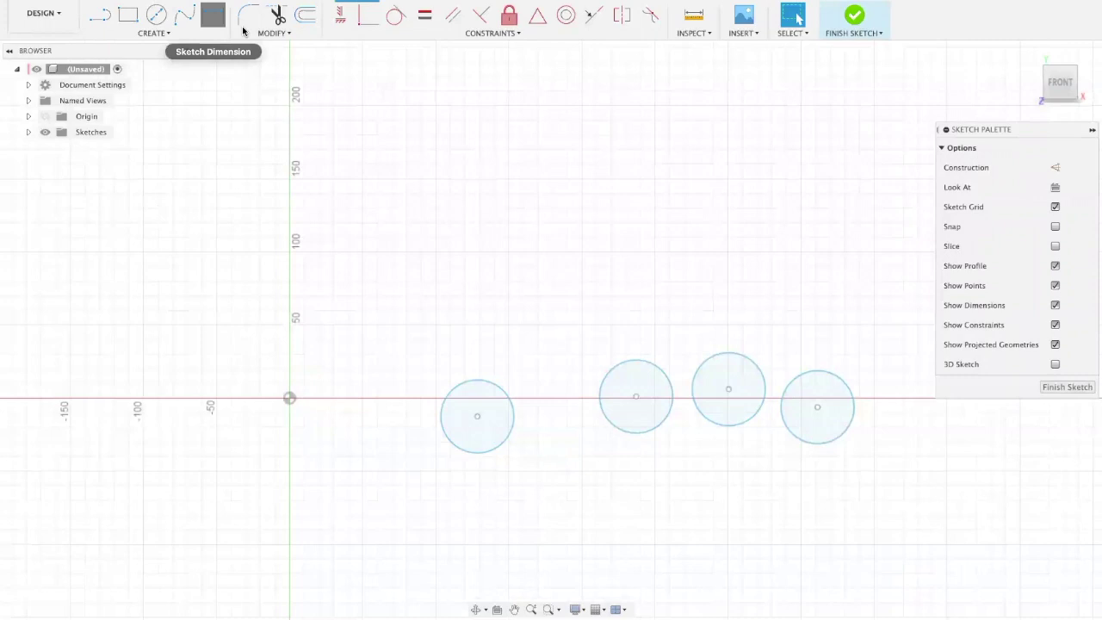
Dimension the remaining circle nearest the origin as 50 mm in diameter, and cancel the dimension started on its neighbour
left_click(214, 15)
left_click(452, 394)
left_click(433, 304)
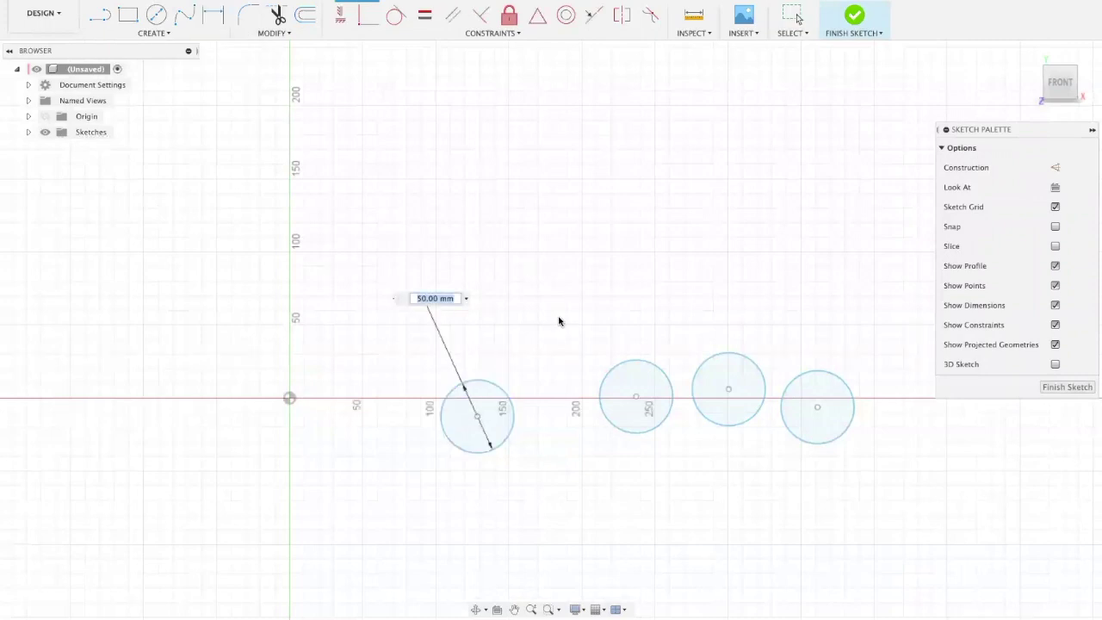
left_click(628, 362)
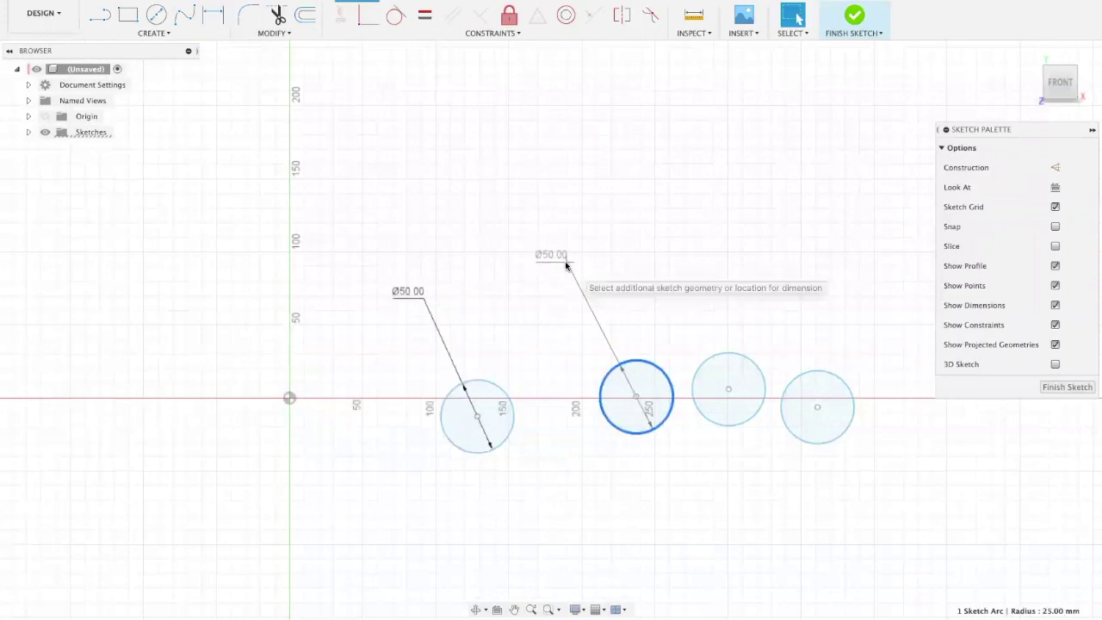
key("Escape")
Enlarge the second and third remaining circles freehand by their edges, and undo both size changes
left_click_drag(629, 364, 614, 285)
left_click(635, 354)
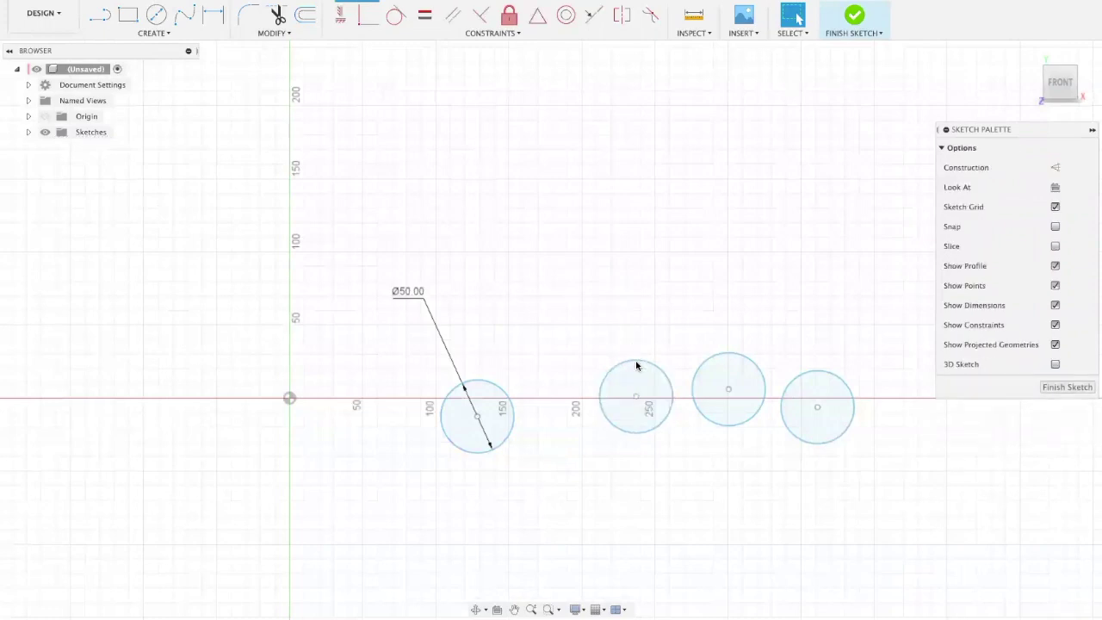
left_click_drag(637, 361, 590, 247)
left_click_drag(713, 357, 686, 335)
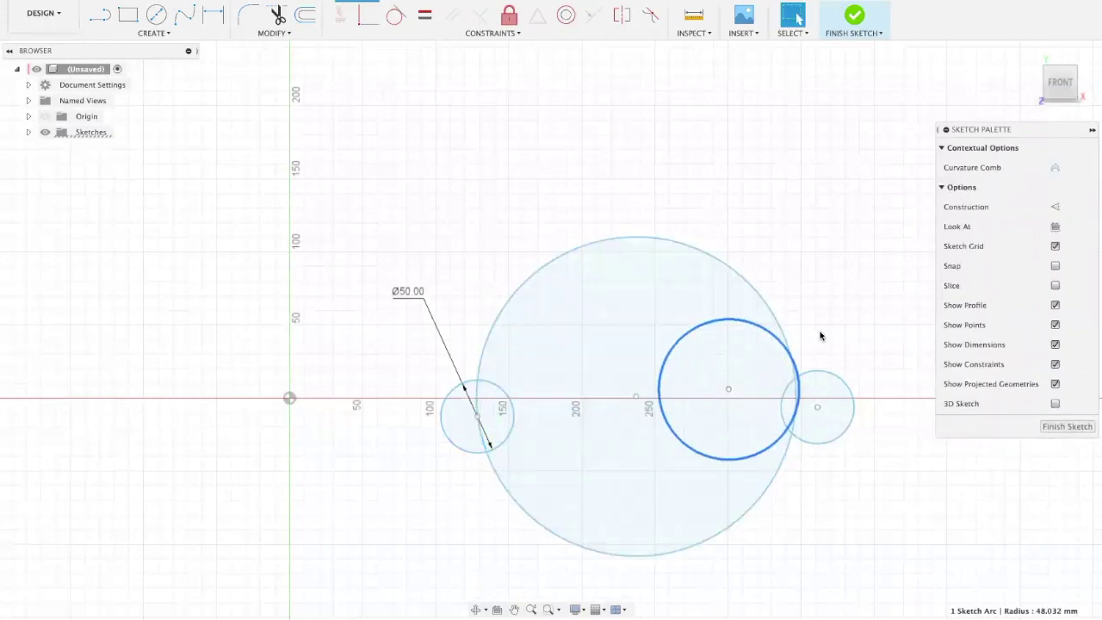
key("ctrl+z")
key("ctrl+z")
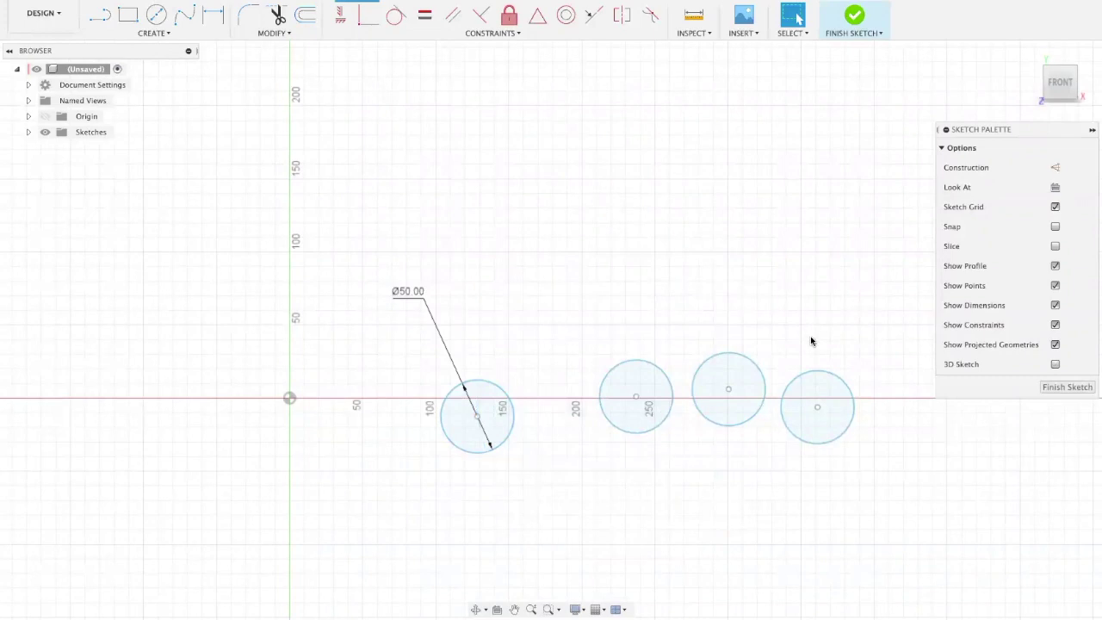
Undo the circle deletion, dimensions and Equal constraints back to the five undimensioned circles
key("ctrl+z")
key("ctrl+z")
key("ctrl+z")
key("ctrl+z")
key("ctrl+z")
key("ctrl+z")
key("ctrl+z")
Add a diameter dimension of 50 mm to the circle at the origin, with its label up and outside the circle
left_click(222, 15)
left_click(280, 366)
left_click(235, 333)
type("50")
key("Return")
Apply Equal constraints in a chain, linking each of the four other circles to its neighbour, starting from the dimensioned circle
left_click(425, 15)
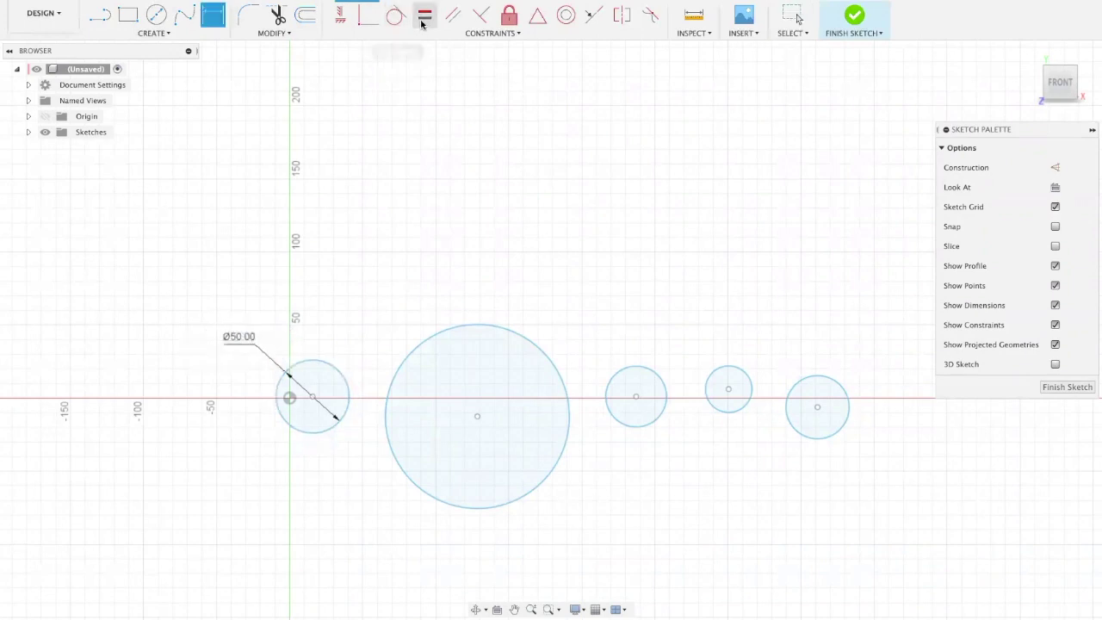
left_click(438, 337)
left_click(335, 366)
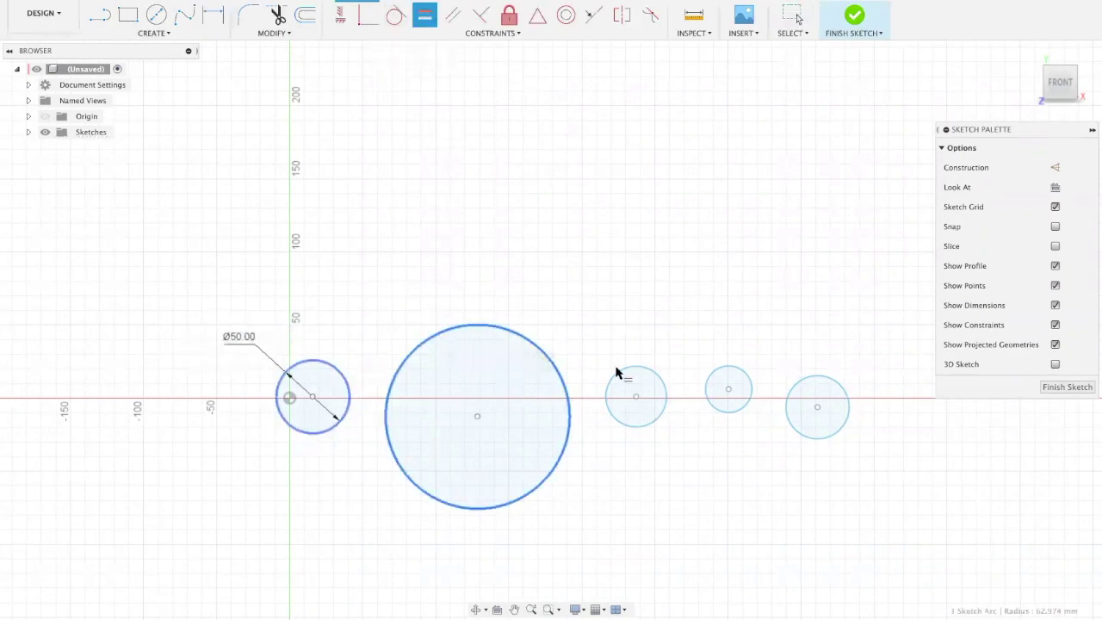
left_click(615, 374)
left_click(720, 377)
left_click(647, 364)
left_click(799, 380)
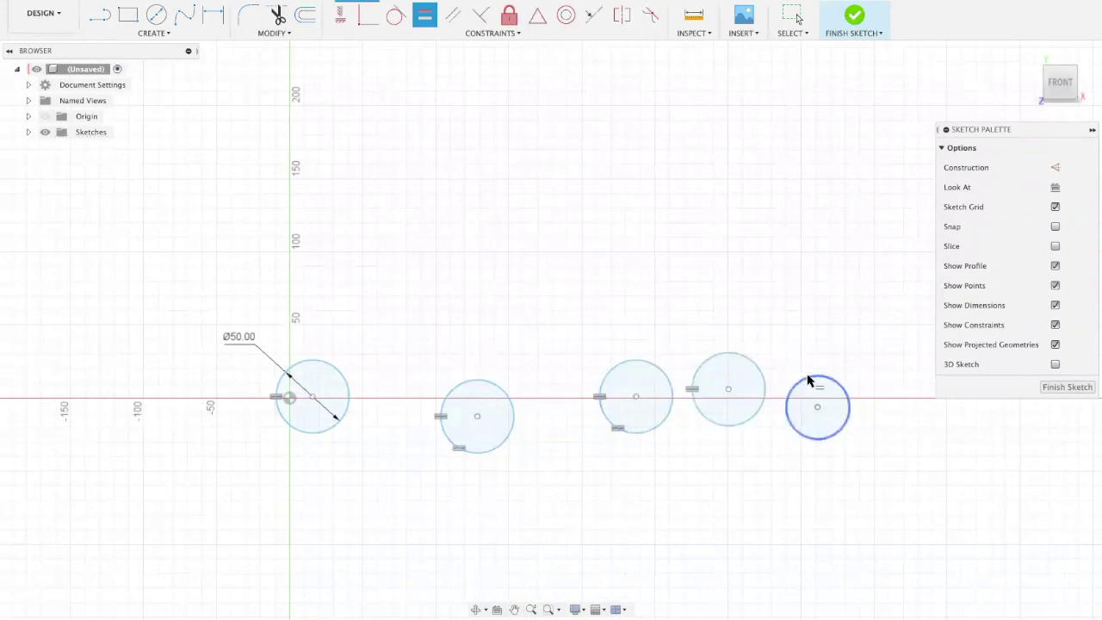
left_click(763, 373)
key("Escape")
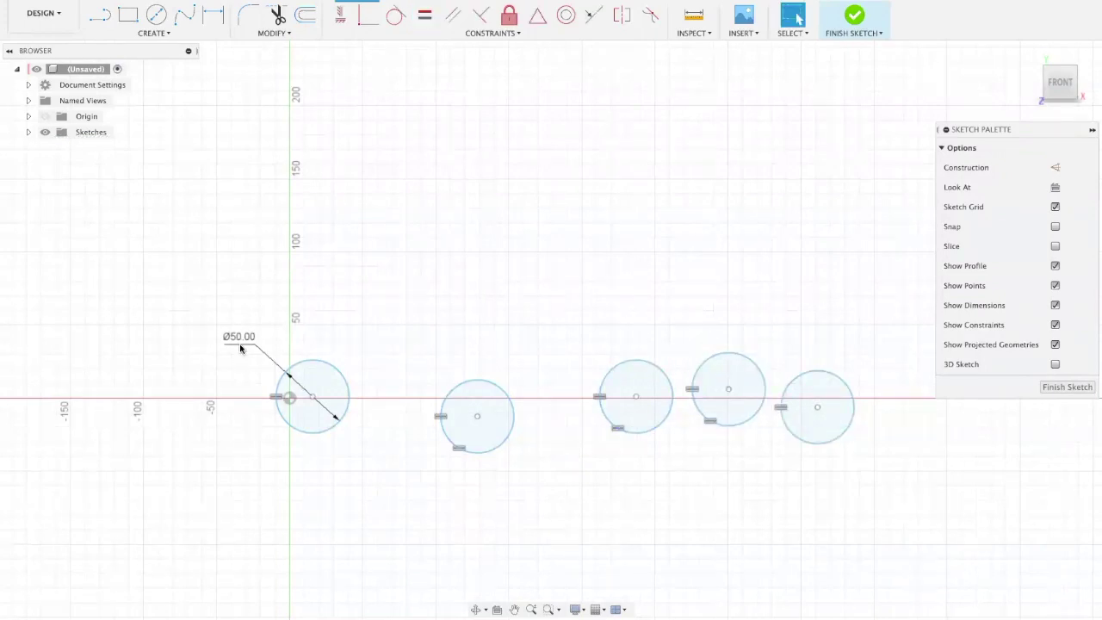
Delete the dimensioned circle at the origin and add a 50 mm diameter dimension to the circle beside it
left_click(311, 363)
key("Delete")
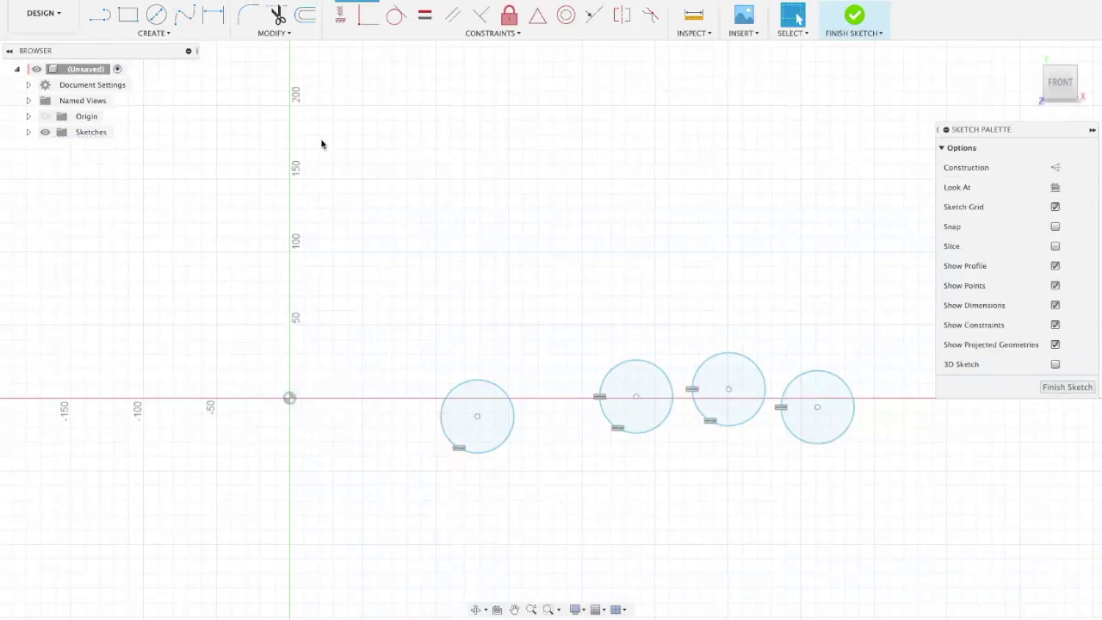
left_click(213, 14)
left_click(450, 387)
left_click(425, 357)
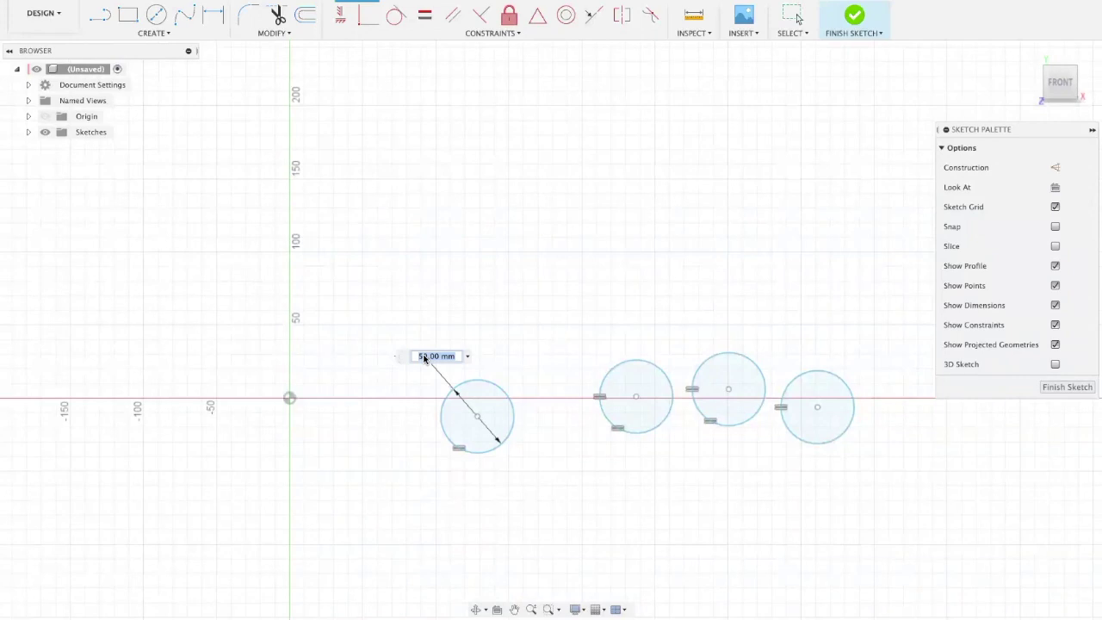
key("Return")
Move the second remaining circle down freehand, and close the practice design without saving
mouse_move(661, 368)
left_mouse_down()
mouse_move(626, 327)
mouse_move(608, 490)
mouse_move(646, 412)
left_mouse_up()
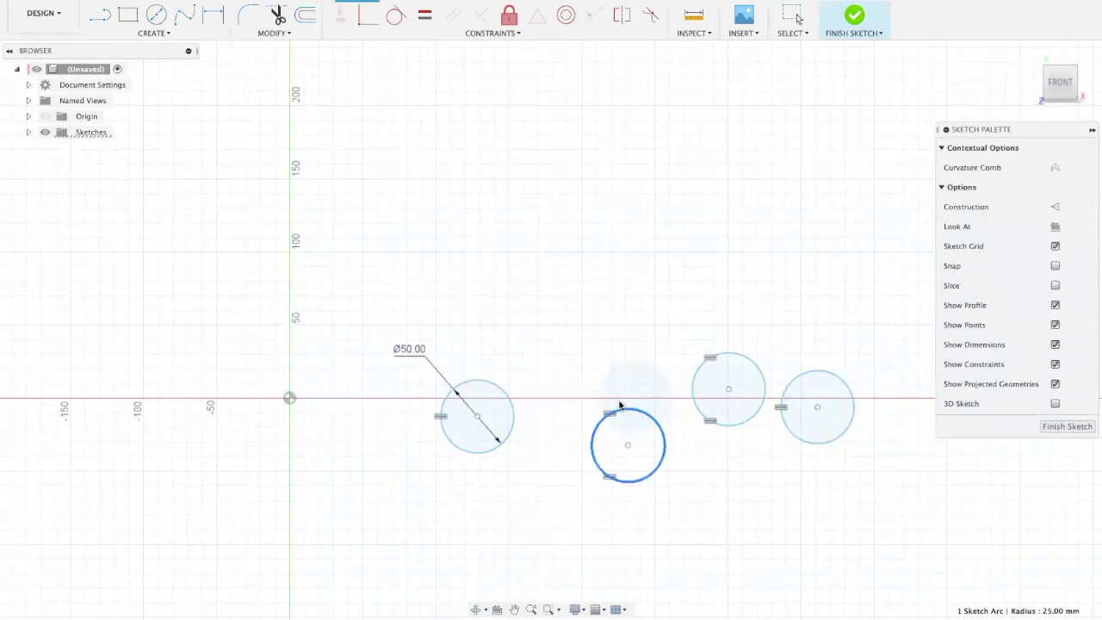
left_click(1094, 448)
key("super+w")
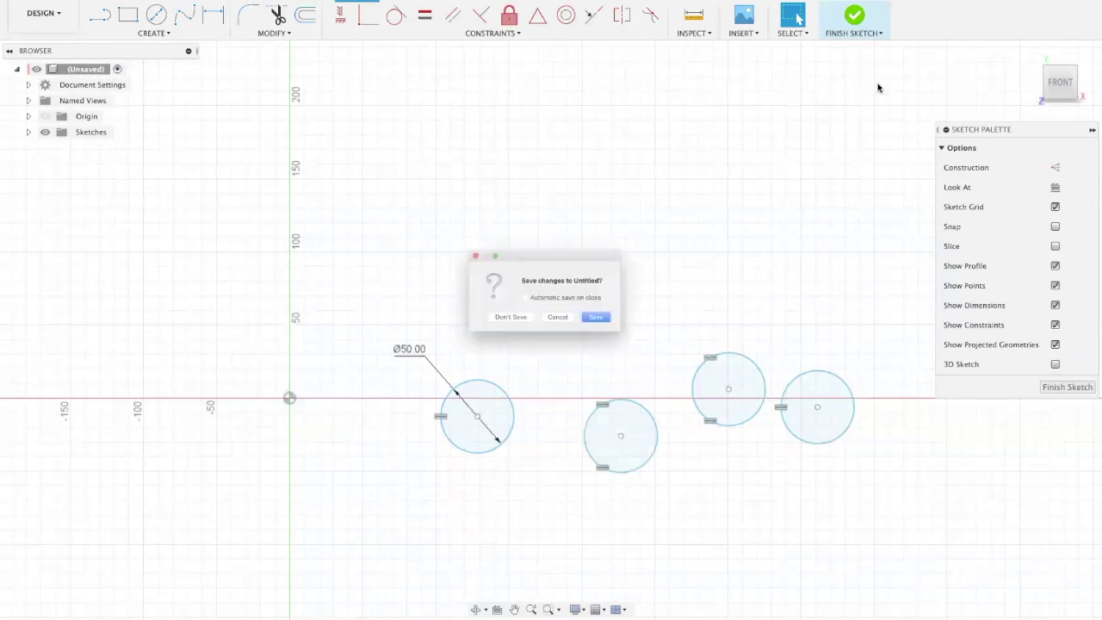
left_click(528, 323)
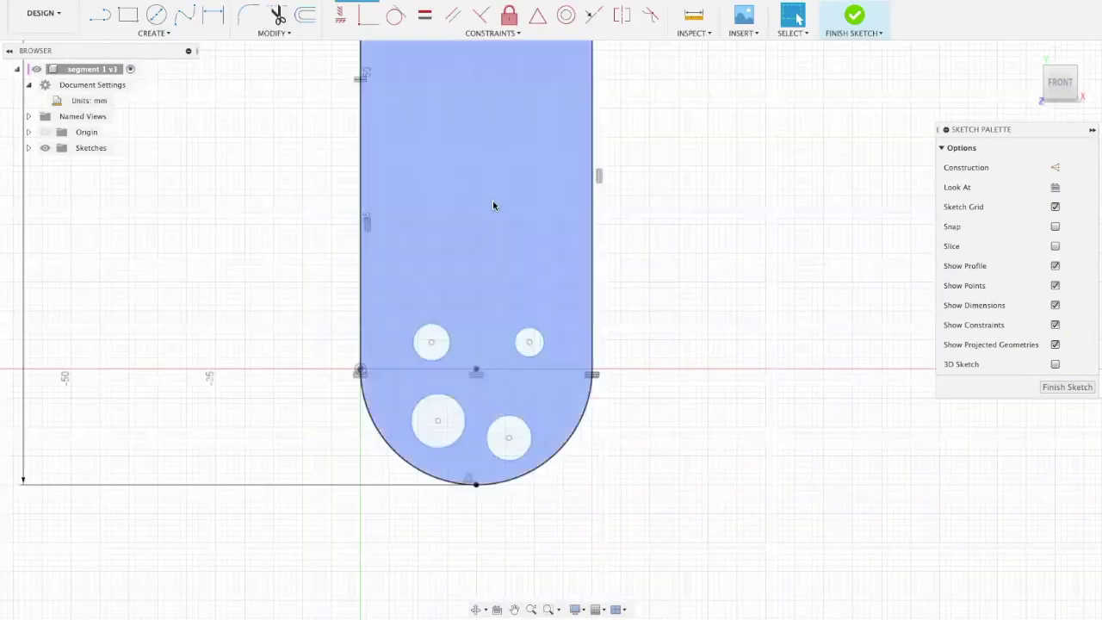
Add a 3.05 mm diameter dimension to the upper-left circle at the slot's lower end
left_click(213, 14)
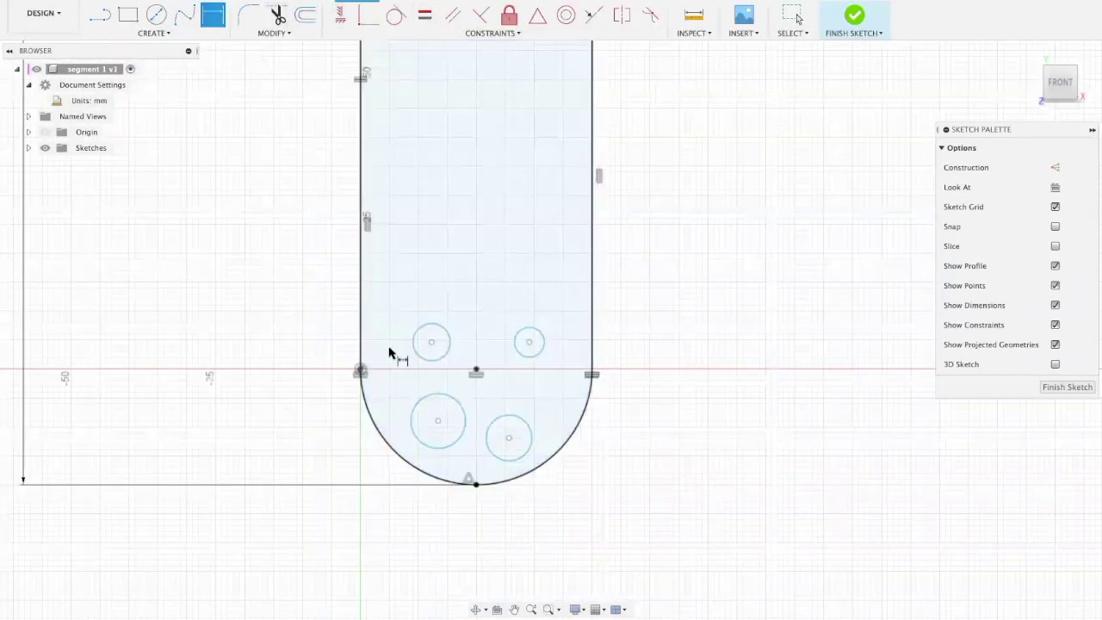
left_click(415, 342)
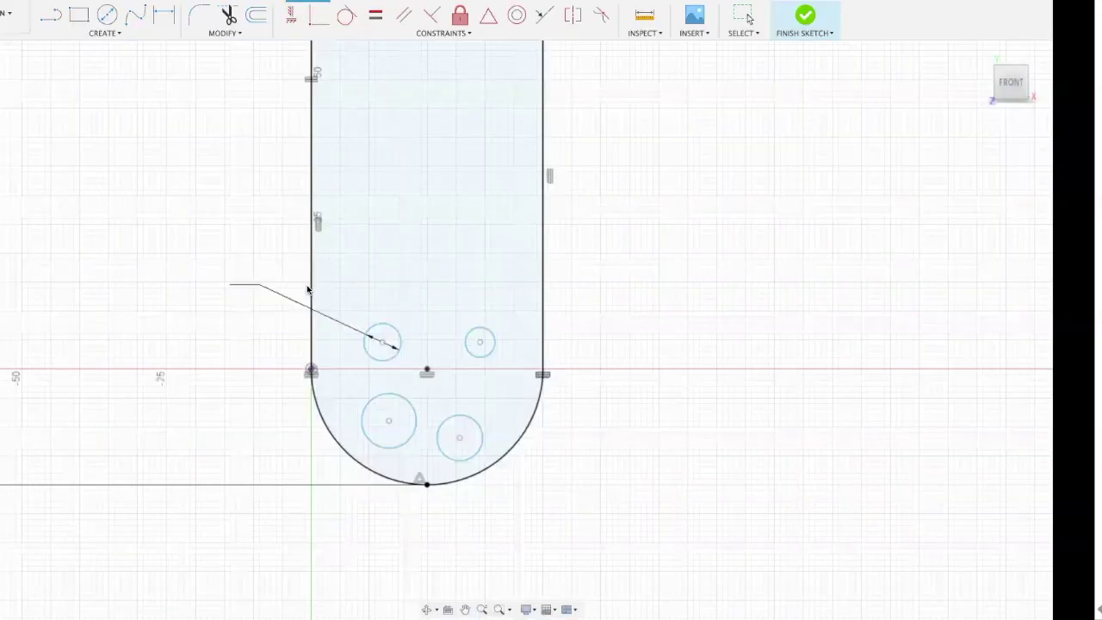
left_click(307, 285)
type("3.05")
key("Return")
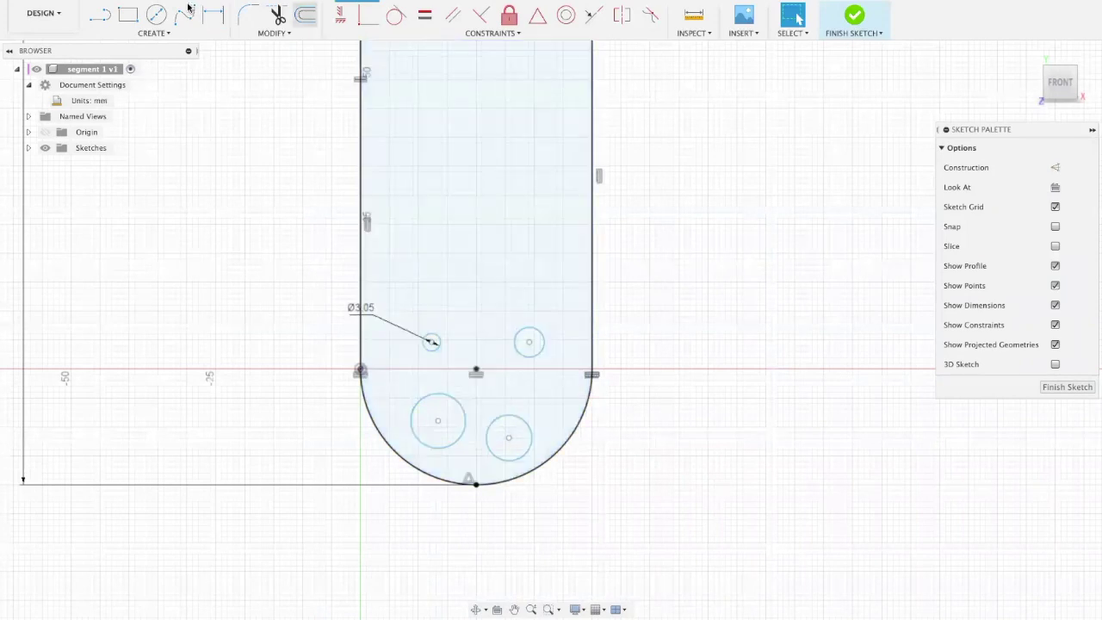
Apply Equal constraints linking the other three circles at the slot's lower end to the 3.05 mm circle in a chain
left_click(424, 14)
left_click(540, 352)
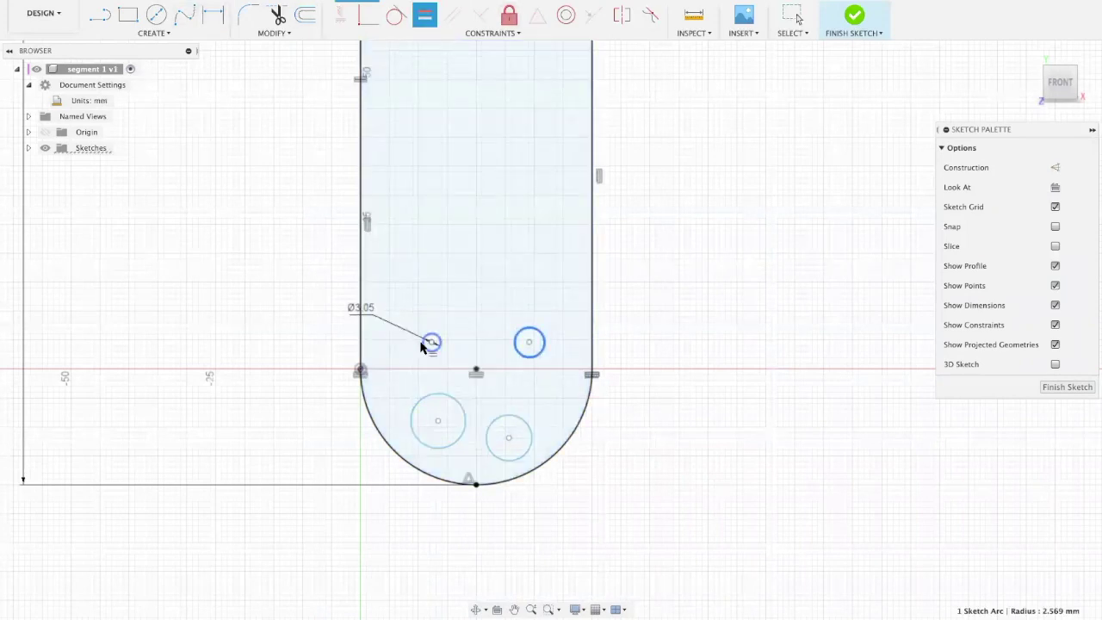
left_click(432, 348)
left_click(525, 423)
left_click(536, 347)
left_click(466, 418)
left_click(507, 437)
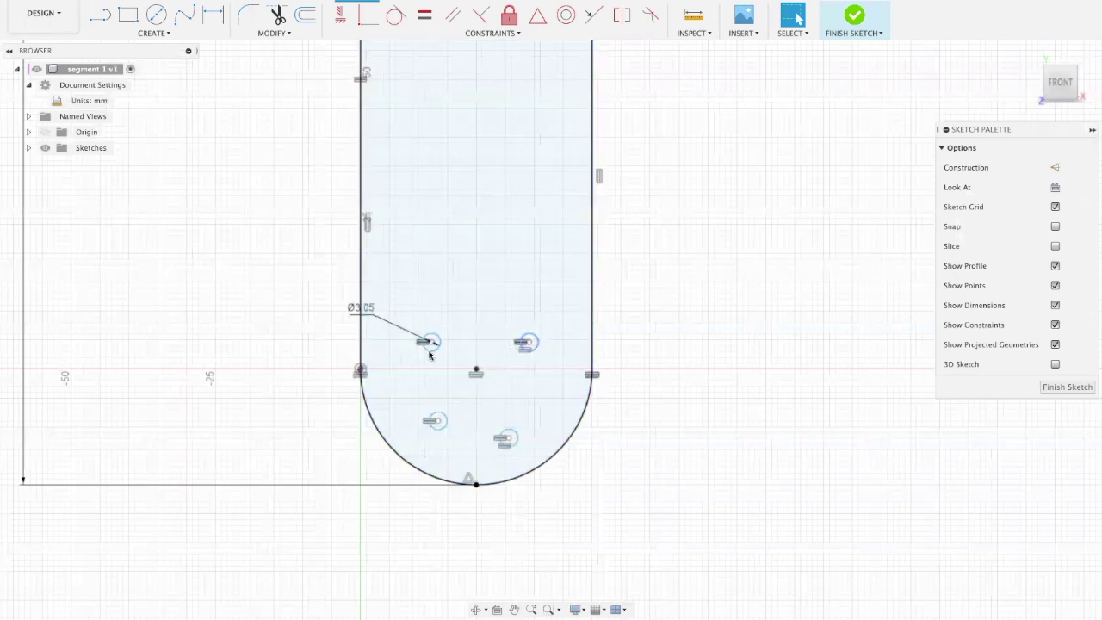
left_click(428, 342)
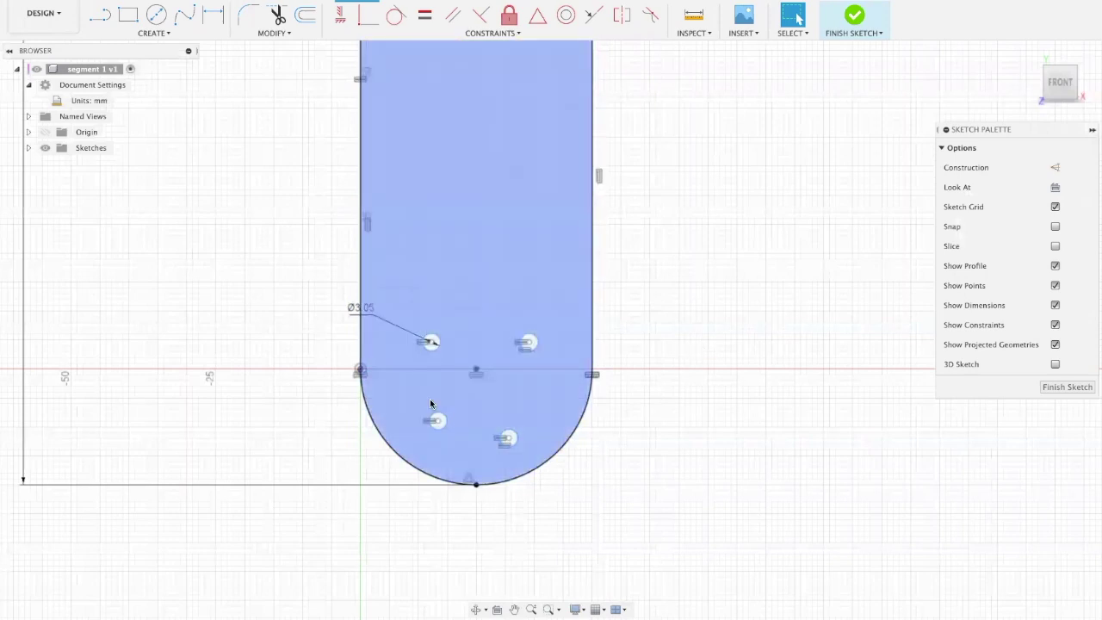
Align the centres of the four small circles into a rectangle with Horizontal/Vertical constraints
left_click(343, 19)
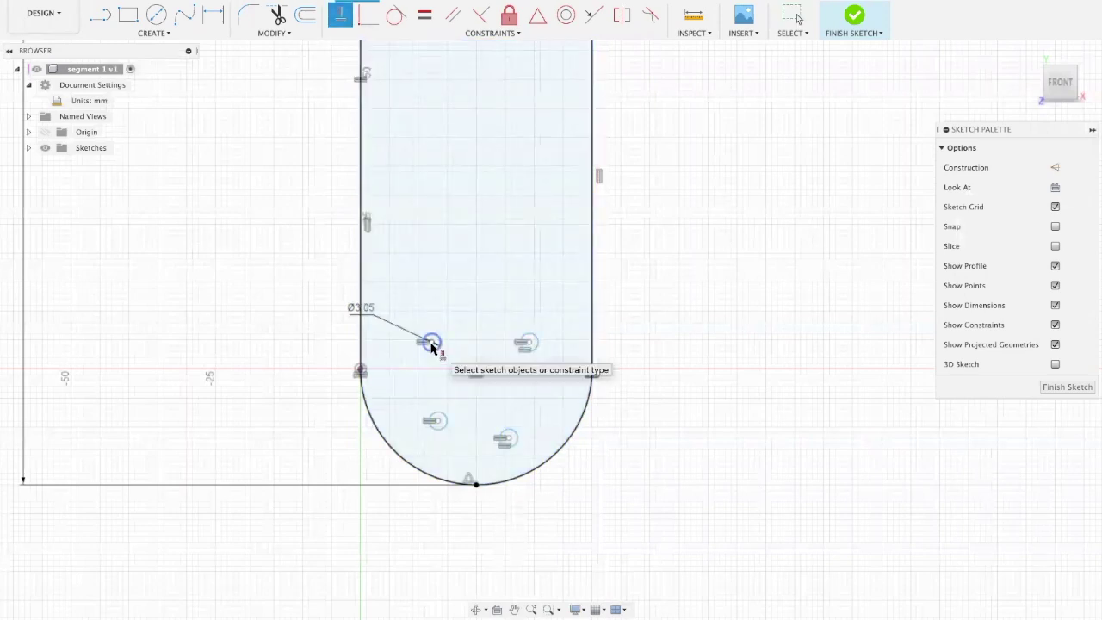
left_click(432, 344)
left_click(527, 345)
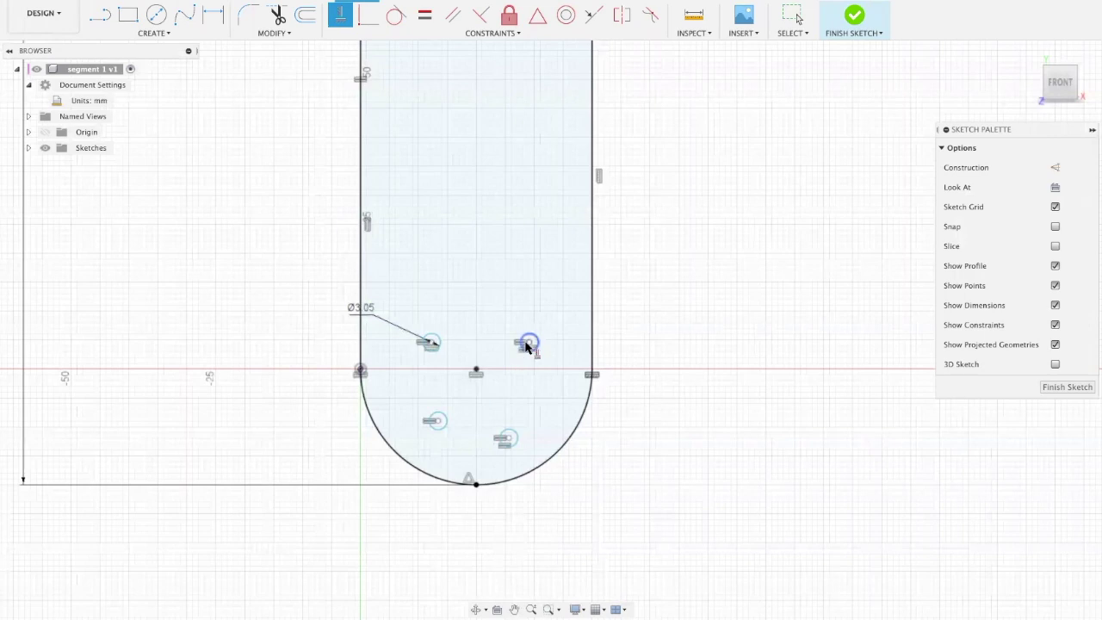
left_click(508, 442)
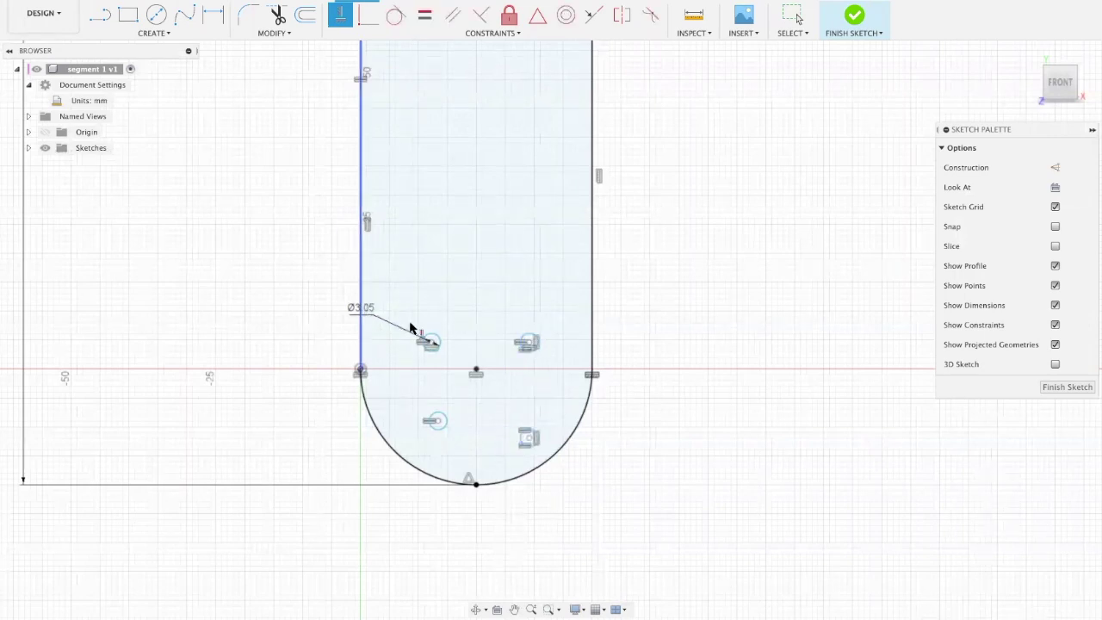
left_click(421, 430)
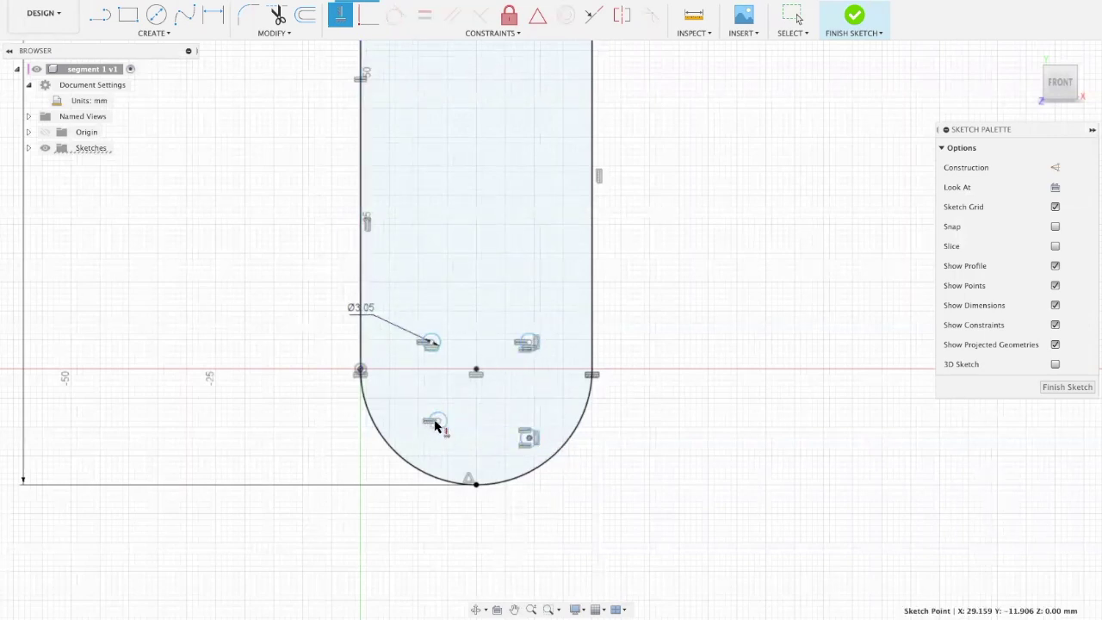
left_click(433, 423)
left_click(434, 437)
key("Escape")
mouse_move(529, 438)
left_mouse_down()
mouse_move(500, 387)
mouse_move(469, 416)
mouse_move(559, 413)
mouse_move(517, 428)
mouse_move(527, 422)
left_mouse_up()
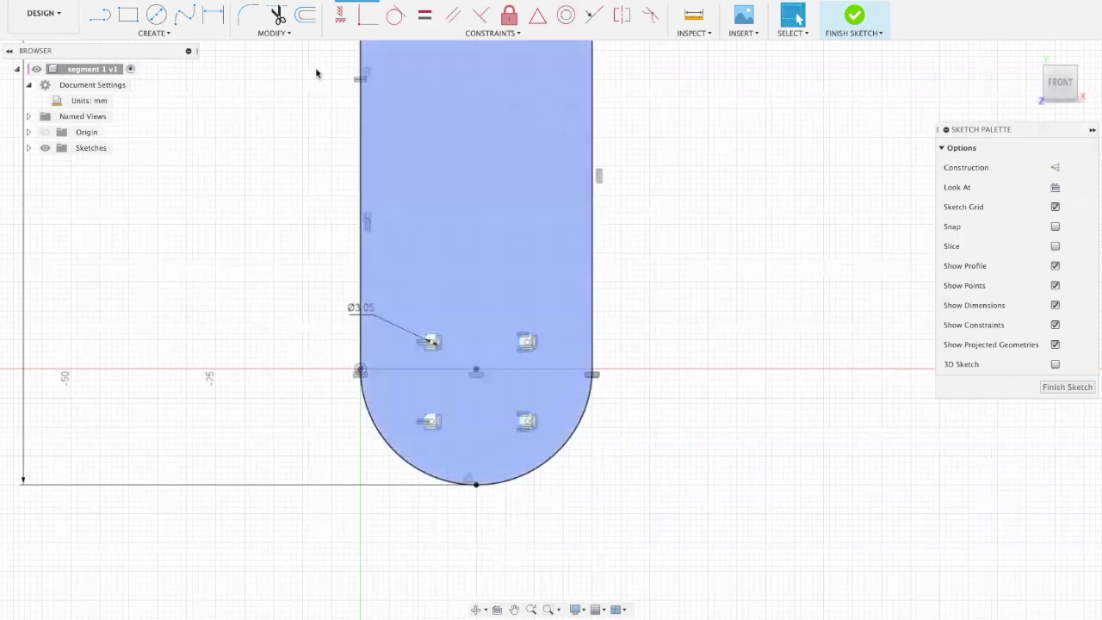
Dimension the horizontal distance between the left and right circle centres as 9 mm, placed below the slot
left_click(213, 15)
left_click(528, 348)
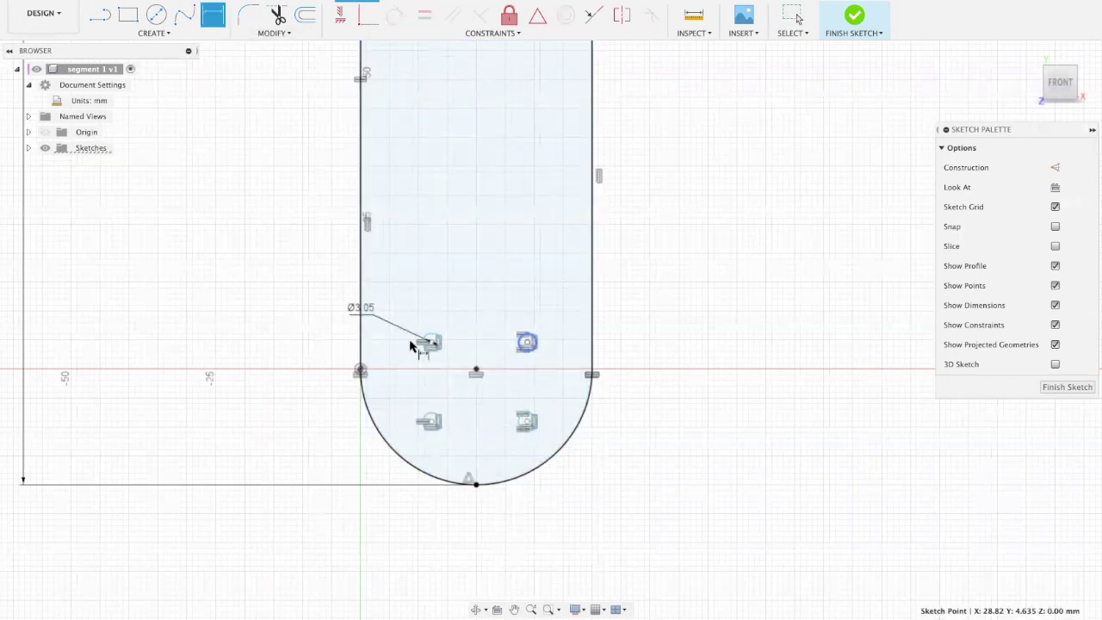
left_click(527, 343)
left_click(470, 546)
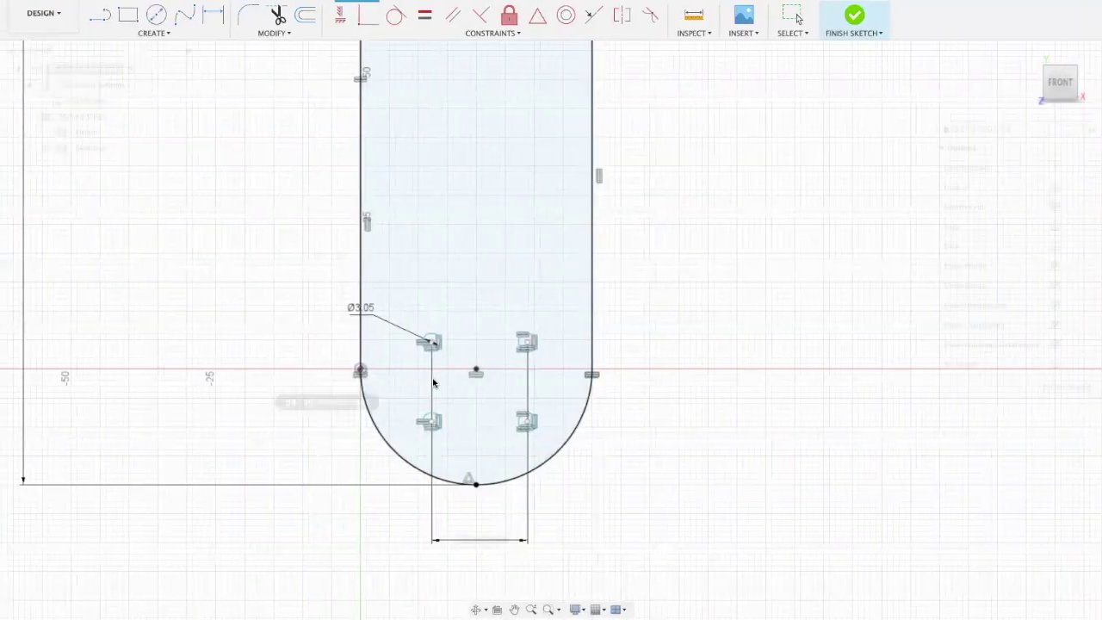
type("9")
key("Return")
Dimension the vertical distance between the right-hand circle centres as 9 mm, and shift the circle group freehand within the slot's lower end
left_click(483, 343)
left_click(485, 422)
left_click(736, 388)
type("9")
key("Return")
key("Escape")
mouse_move(485, 343)
left_mouse_down()
mouse_move(522, 348)
mouse_move(505, 316)
mouse_move(500, 357)
mouse_move(520, 399)
left_mouse_up()
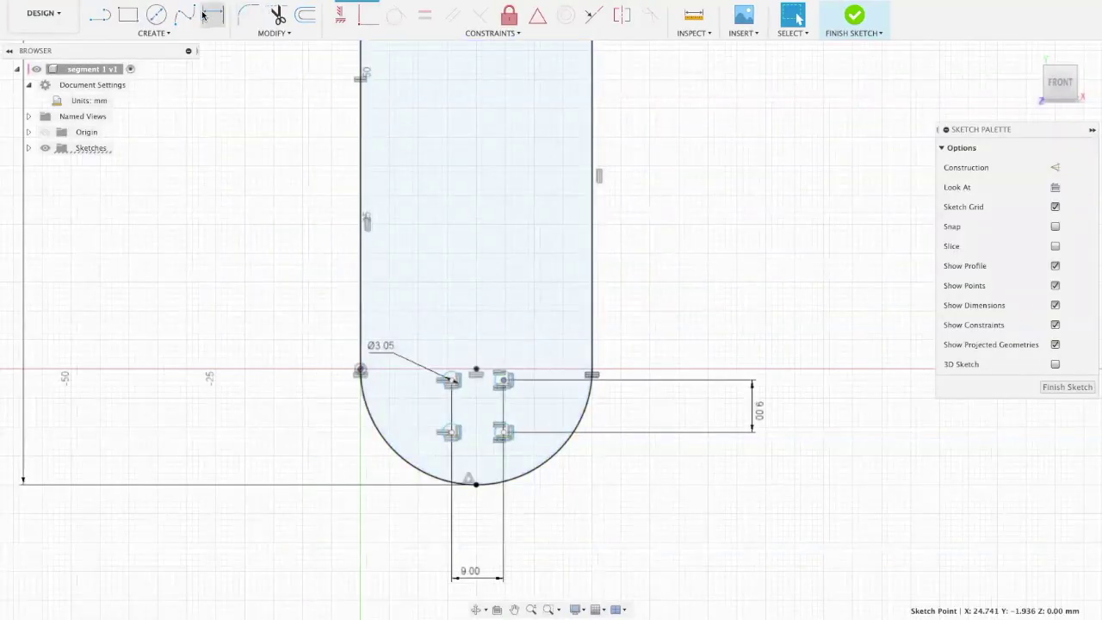
Dimension the vertical distance from the upper-right circle's centre to the slot's lowest point as 24.5 mm
left_click(211, 15)
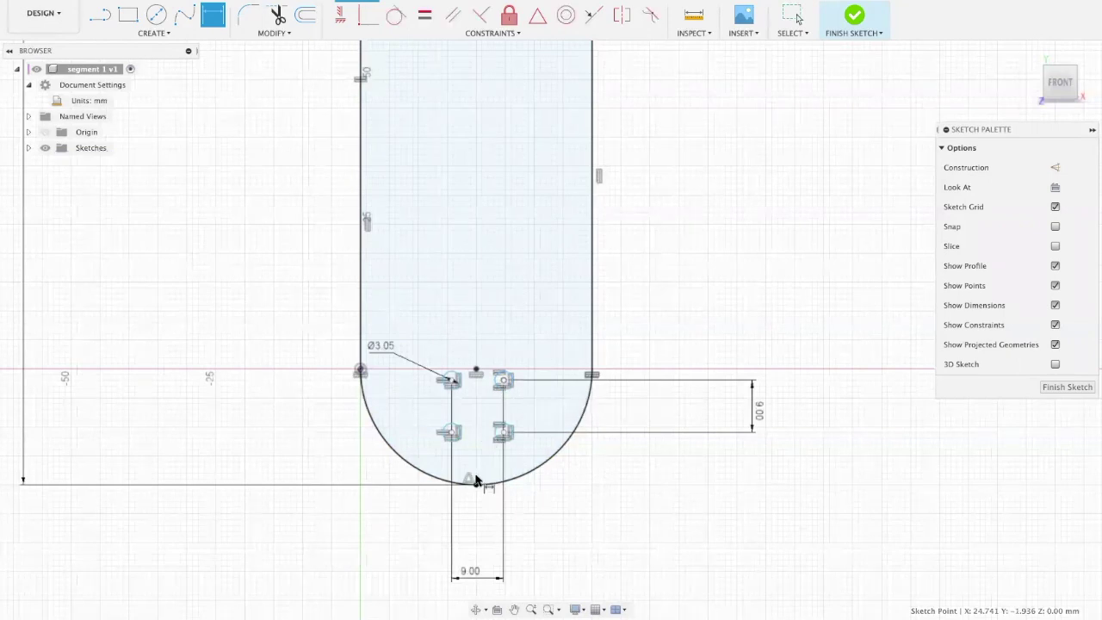
left_click(504, 382)
left_click(818, 424)
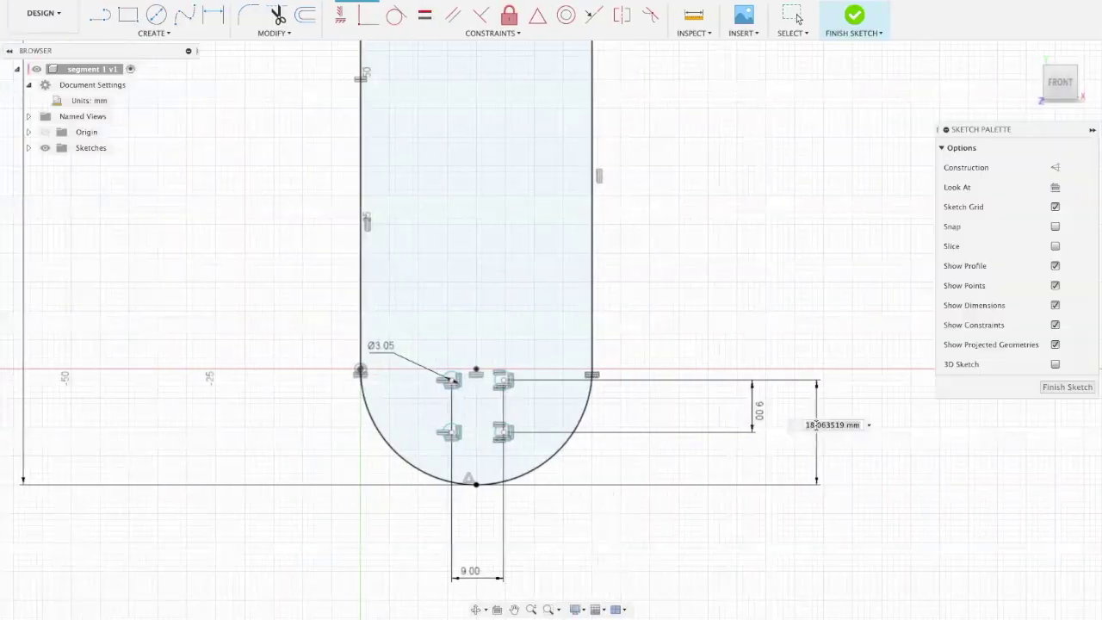
type("24.5")
key("Return")
key("Escape")
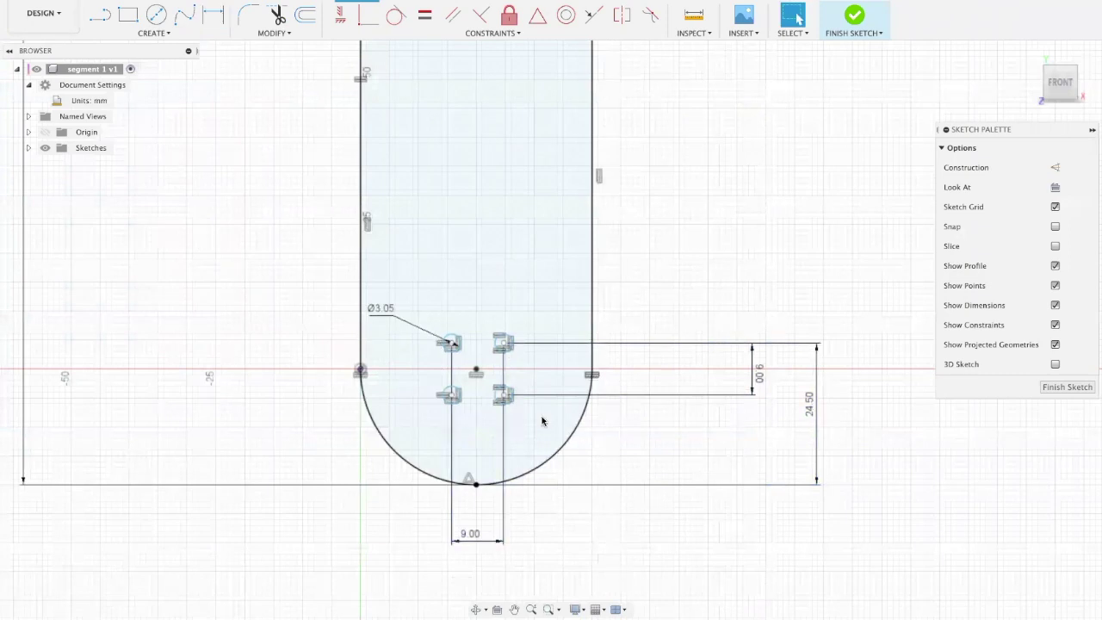
Dimension the horizontal distance from the lower arc's centre to the upper-right circle's centre as d4/2, referencing the 9 mm horizontal spacing
mouse_move(504, 343)
left_mouse_down()
mouse_move(514, 342)
mouse_move(467, 337)
mouse_move(499, 343)
left_mouse_up()
left_click(259, 197)
key("r")
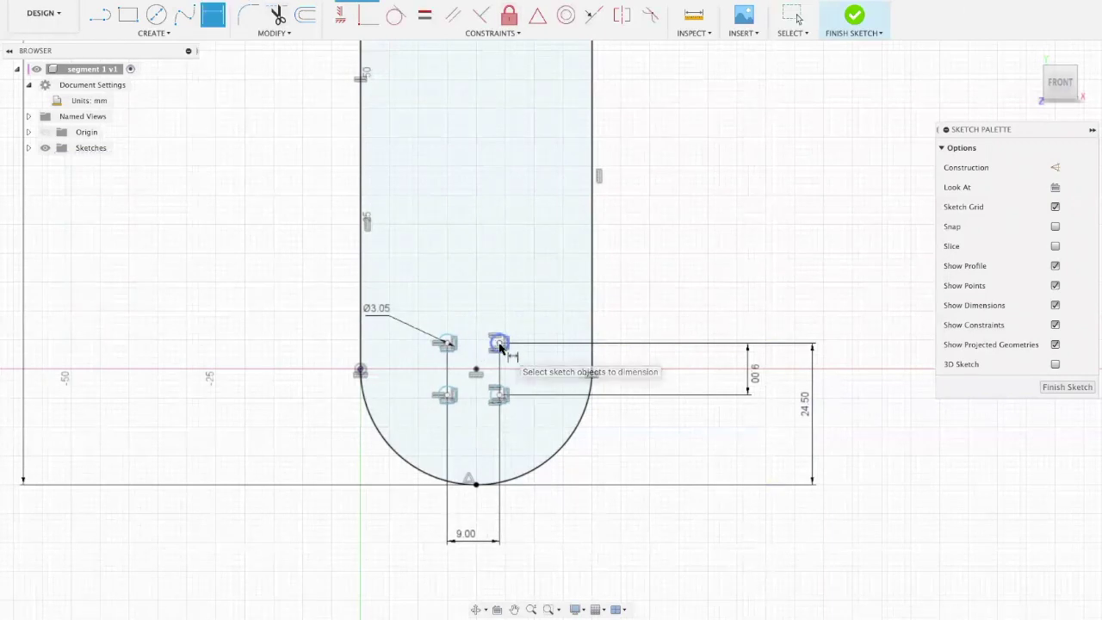
left_click(499, 344)
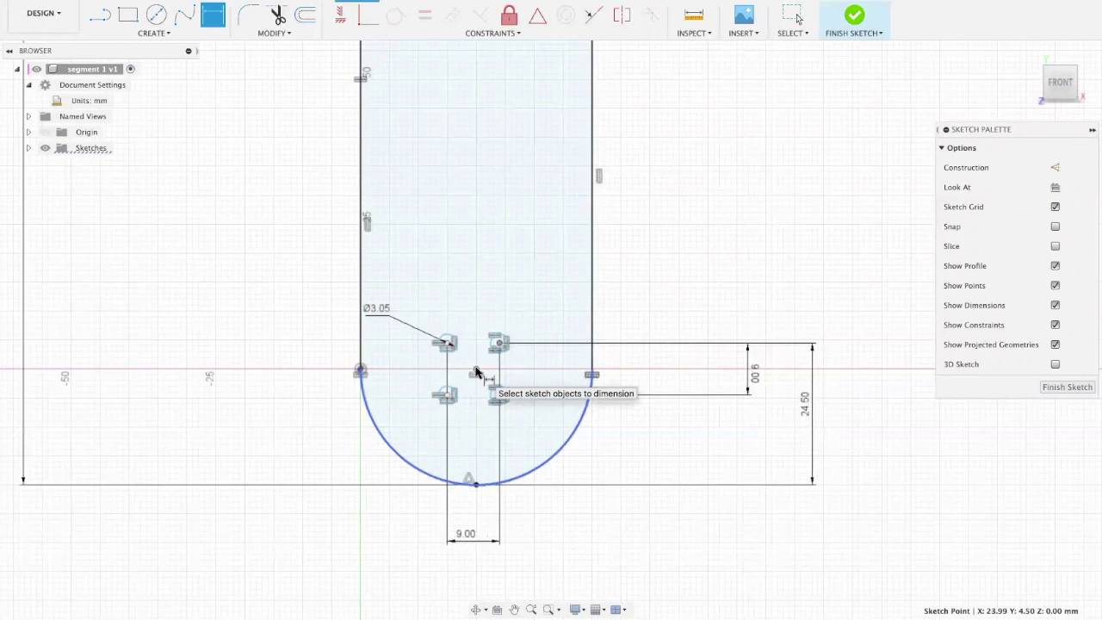
left_click(476, 371)
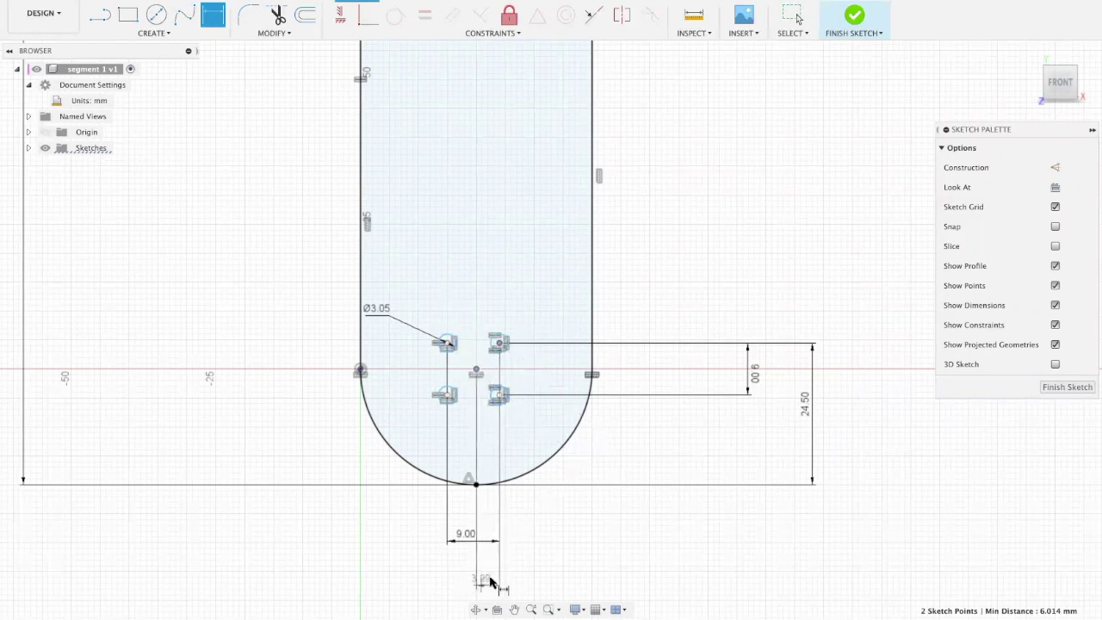
left_click(486, 580)
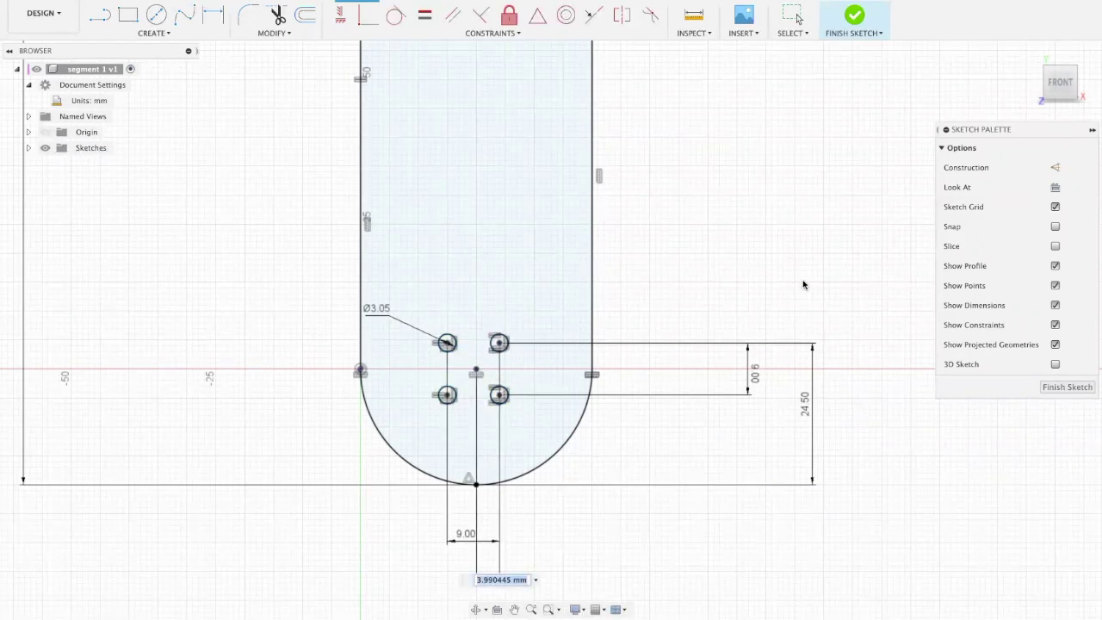
scroll(805, 285, "down", 4)
scroll(844, 392, "up", 4)
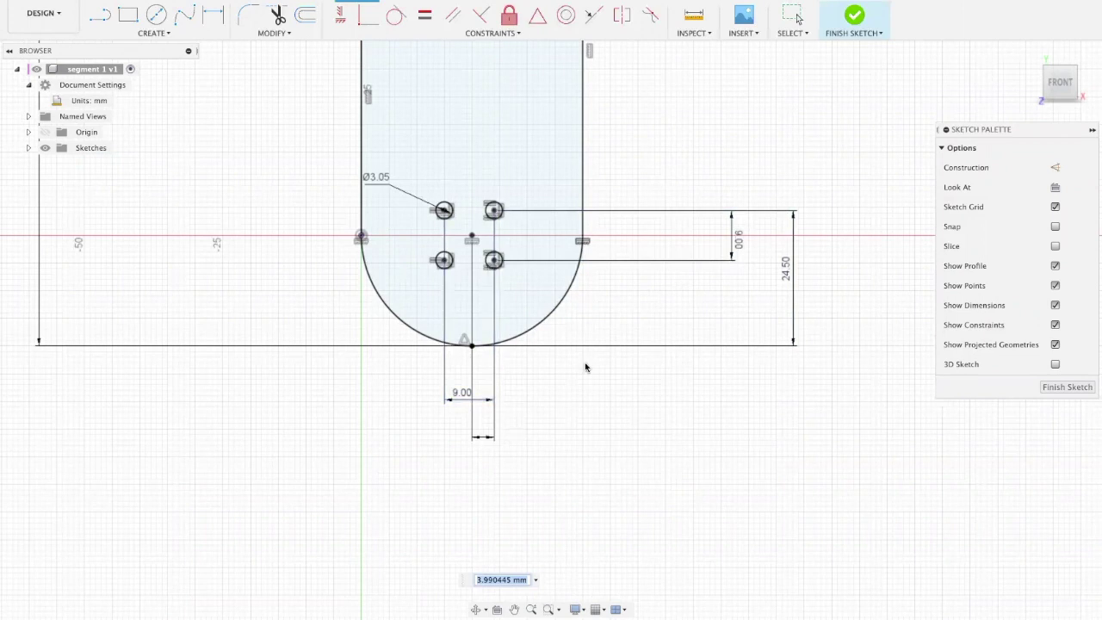
left_click(451, 393)
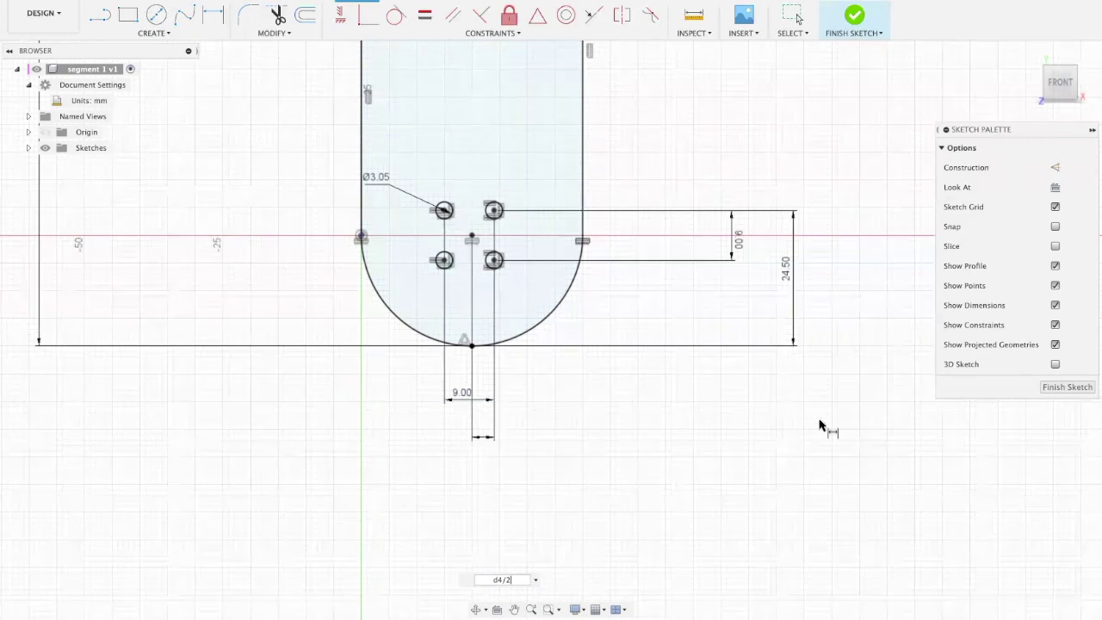
key("Return")
key("Escape")
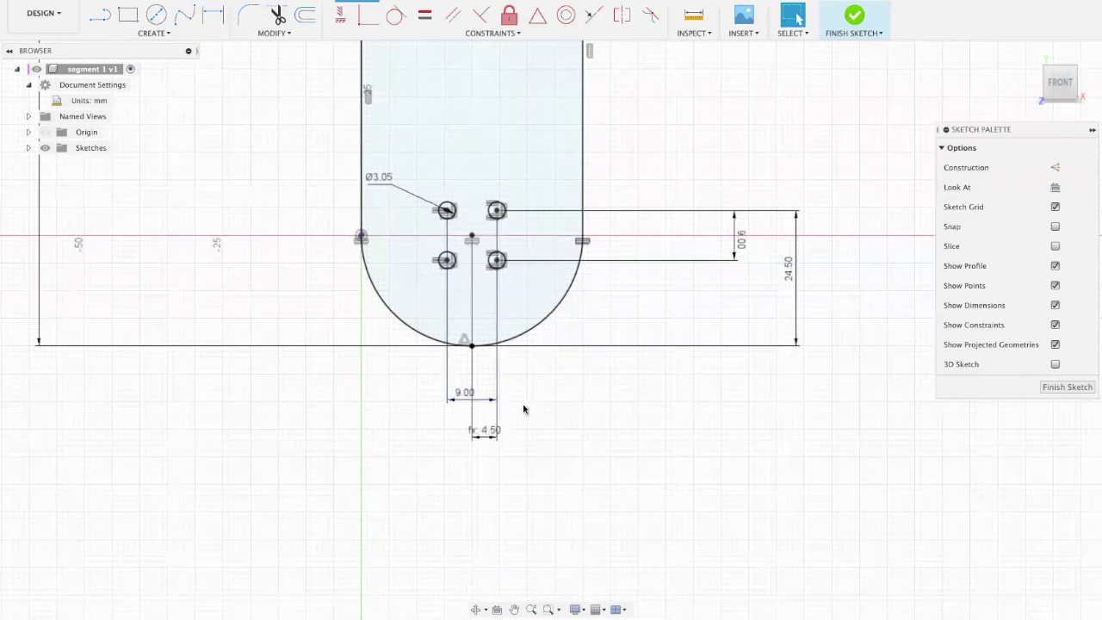
Set the horizontal circle spacing to 10 mm, and undo the change
double_click(464, 393)
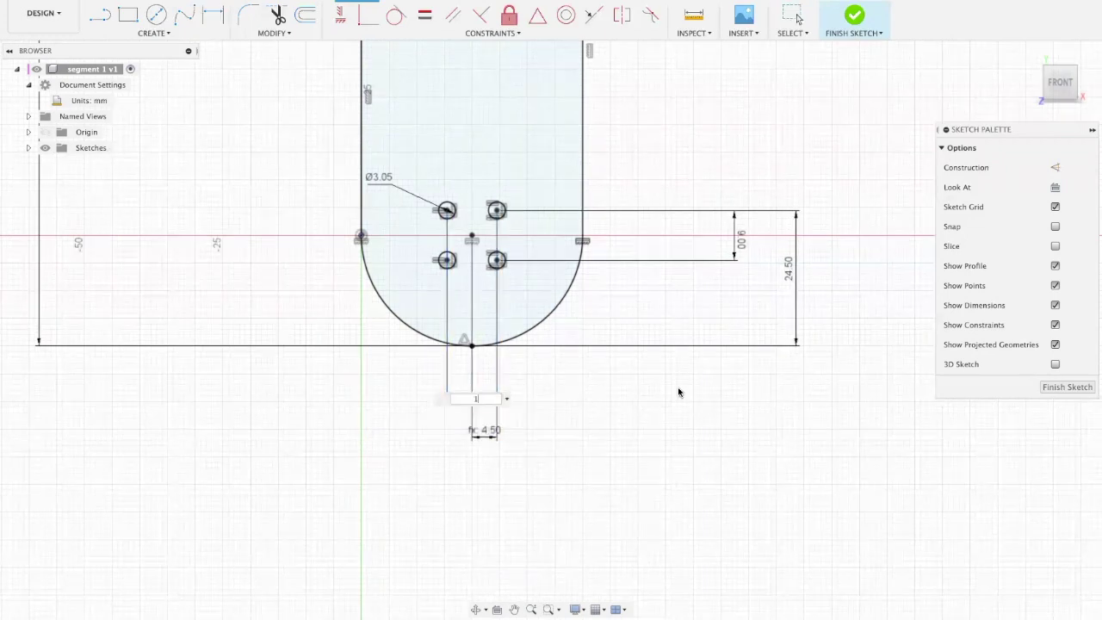
type("10")
key("Return")
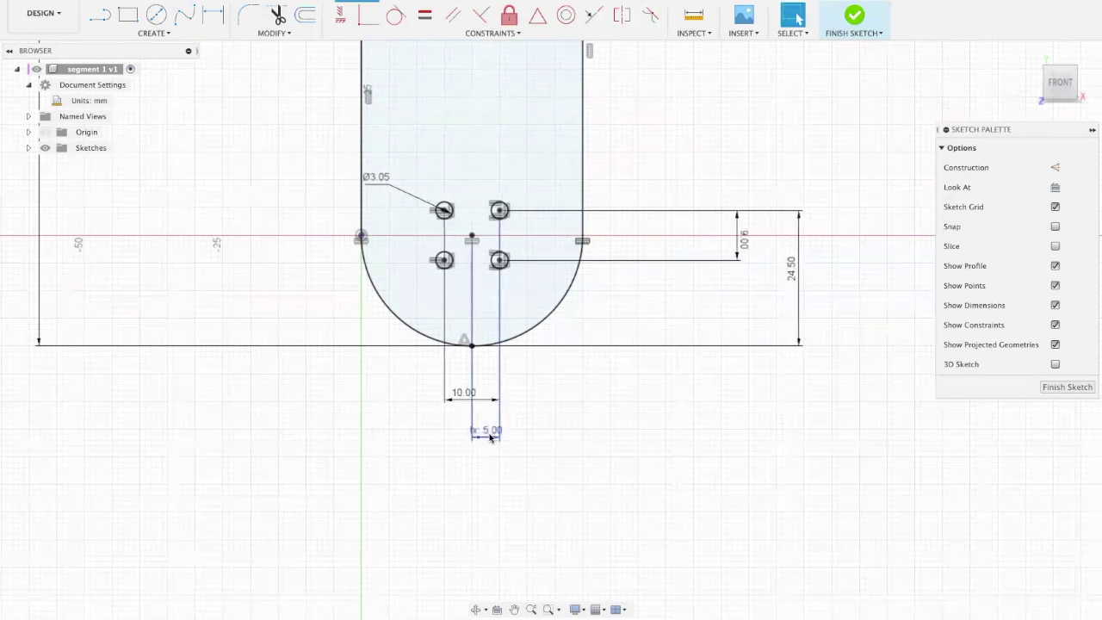
key("ctrl+z")
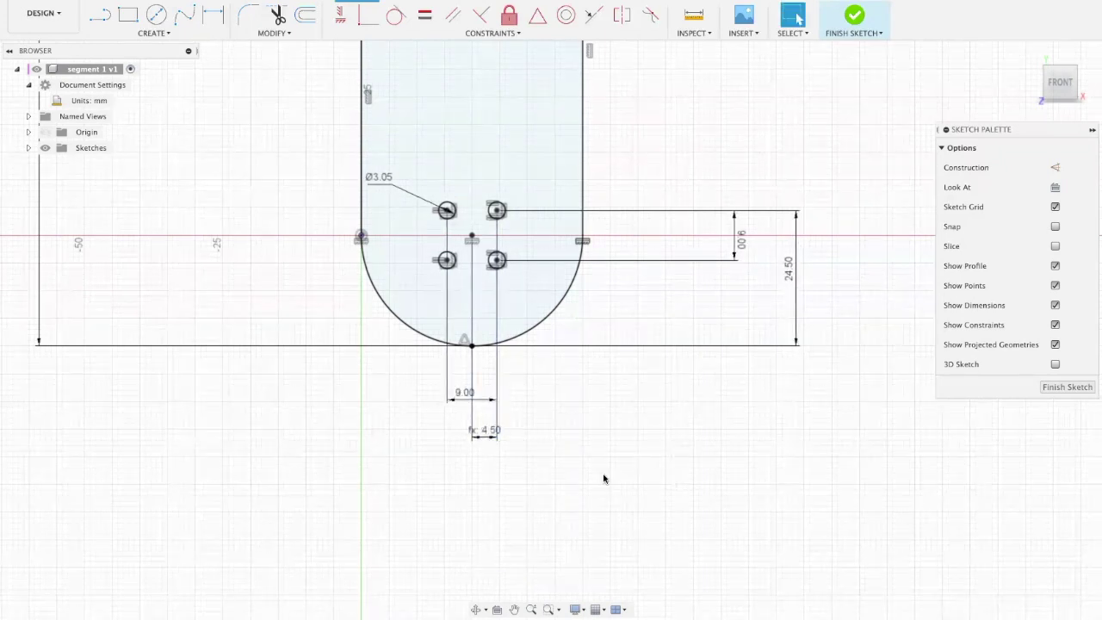
Sketch two centre-diameter circles side by side in the slot's upper end, the right one about 10 mm in diameter
scroll(603, 479, "down", 5)
left_click(578, 297)
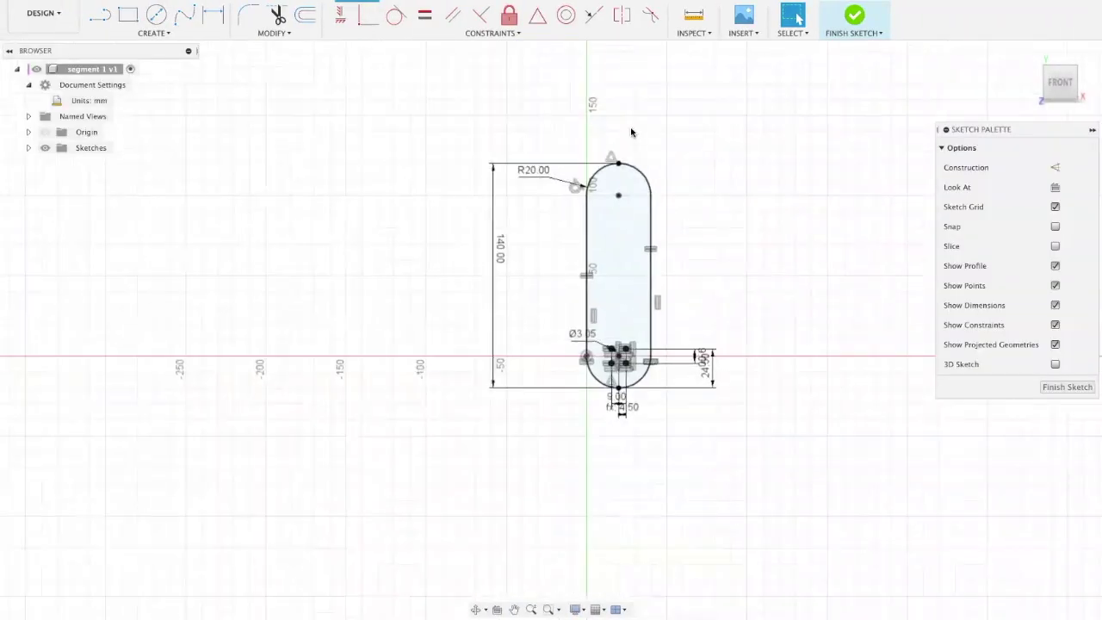
left_click(167, 38)
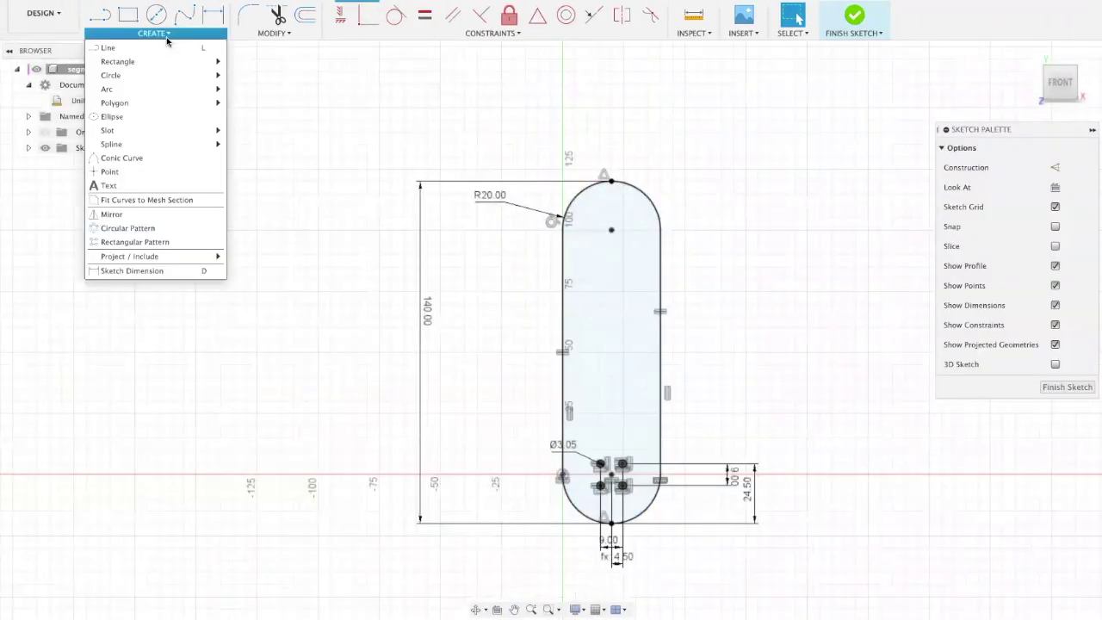
mouse_move(163, 75)
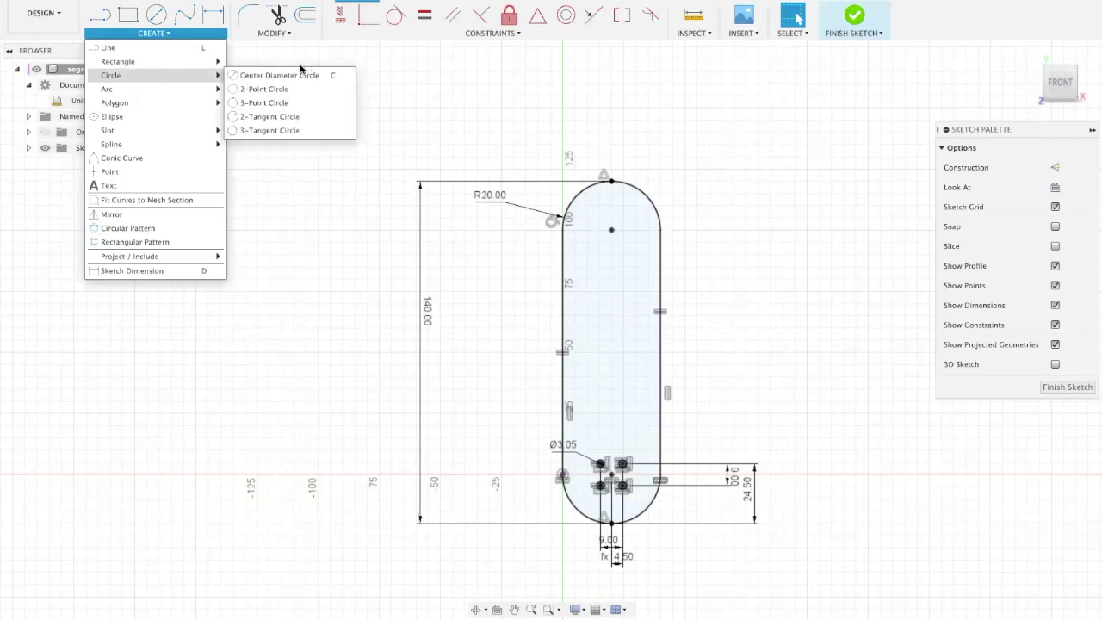
left_click(310, 75)
scroll(689, 232, "up", 4)
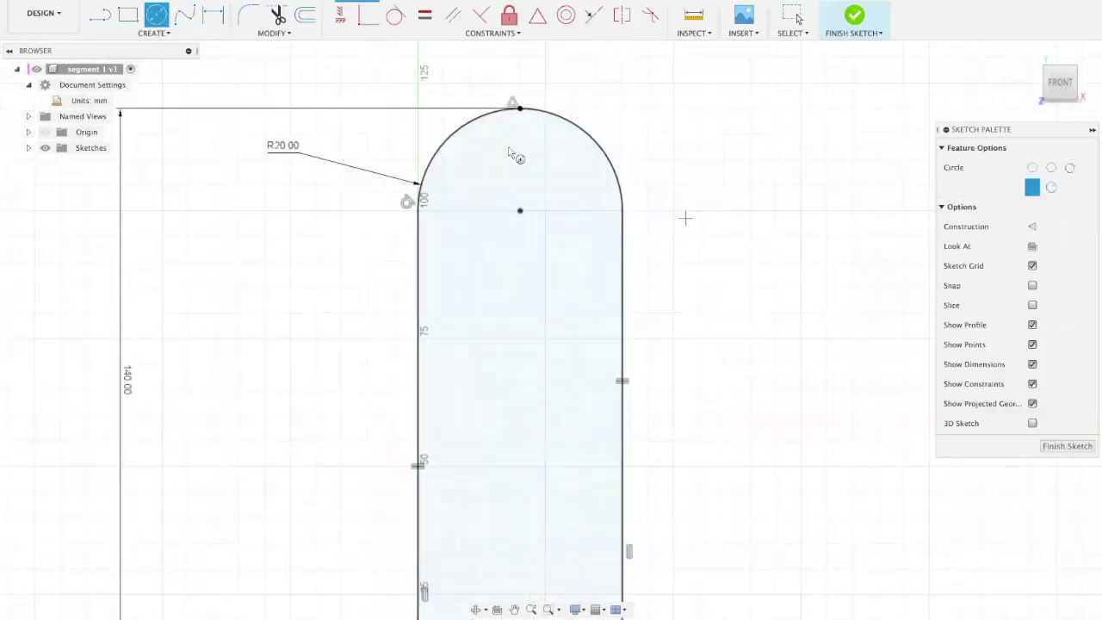
left_click(467, 180)
left_click(482, 185)
left_click(578, 191)
left_click(604, 194)
key("Escape")
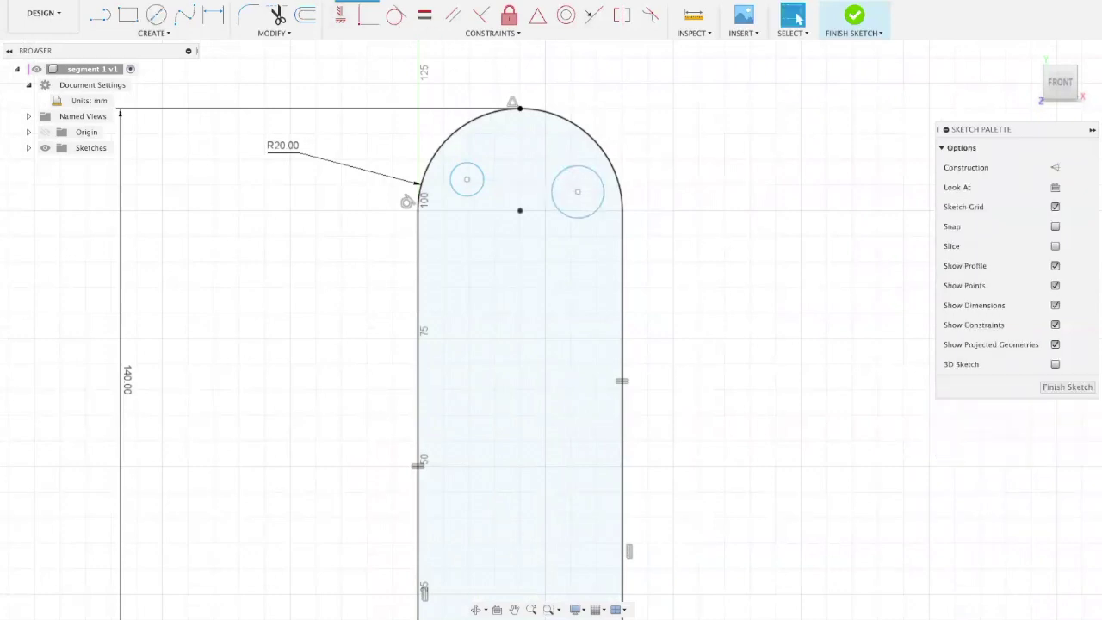
Make the two upper circles equal in size and dimension the left one's diameter as 9 mm
left_click(425, 14)
left_click(576, 167)
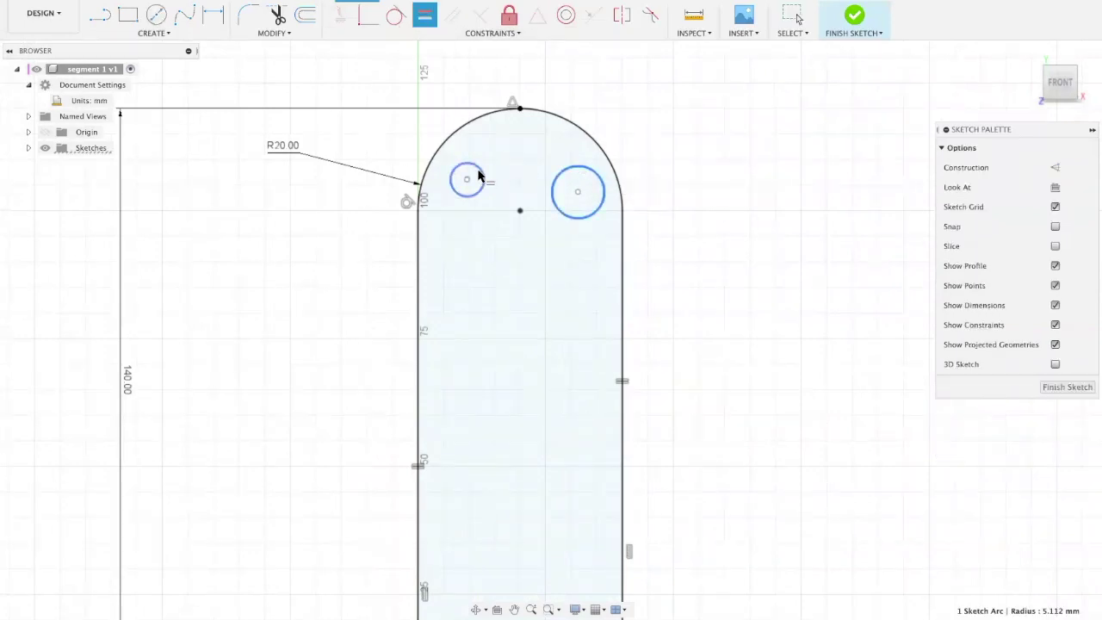
left_click(480, 176)
left_click(213, 15)
left_click(445, 164)
left_click(379, 118)
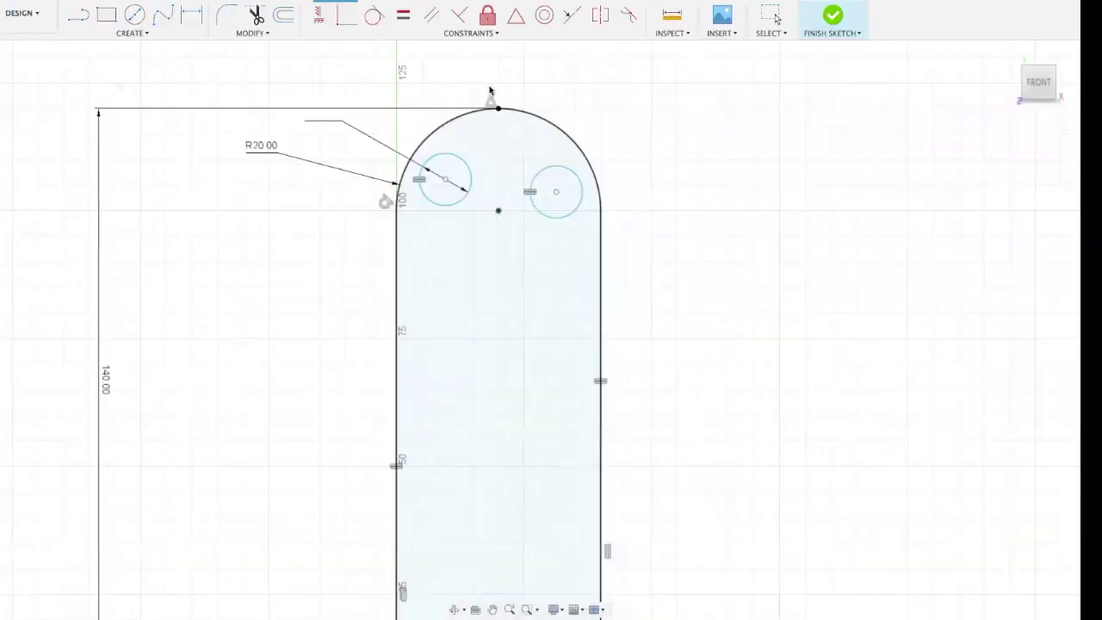
type("9")
key("Return")
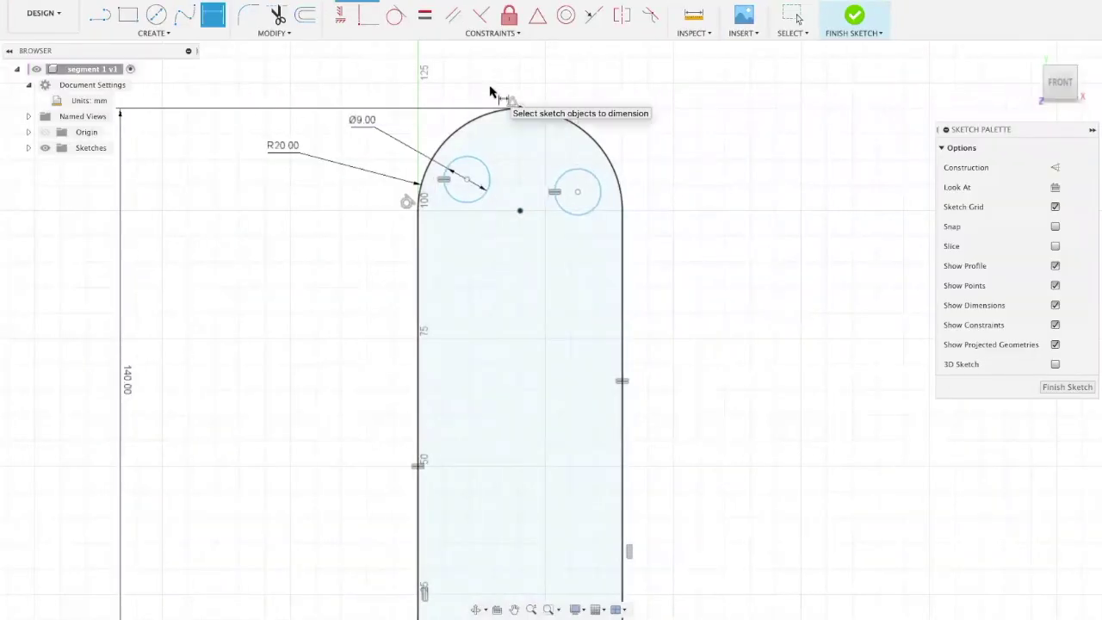
key("Escape")
Constrain the centres of the two 9 mm circles to be horizontally aligned
left_click(341, 14)
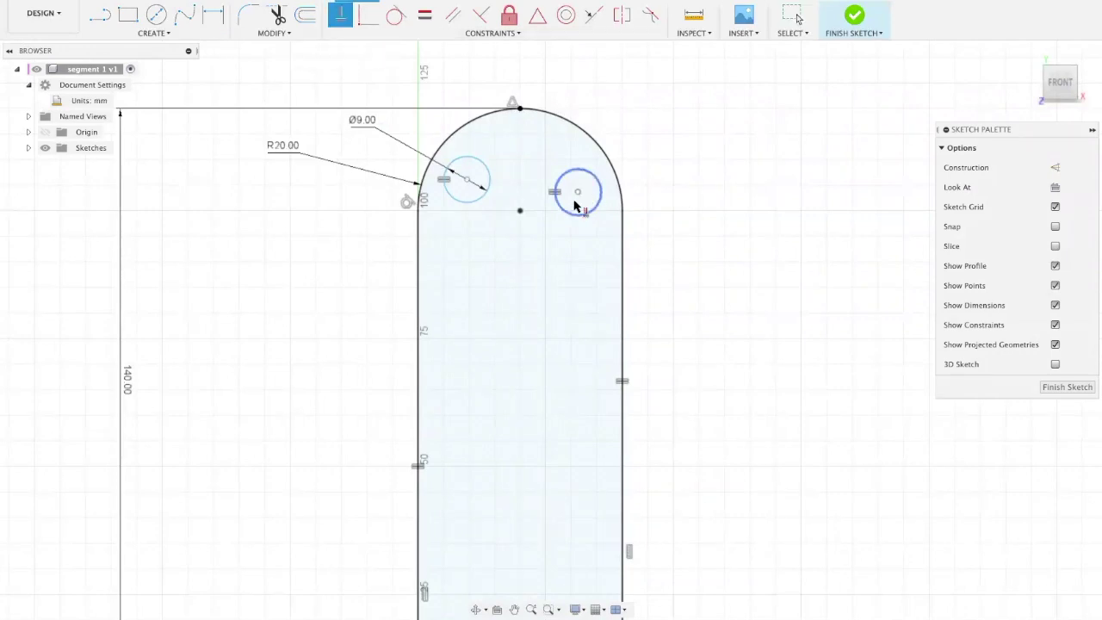
left_click(467, 183)
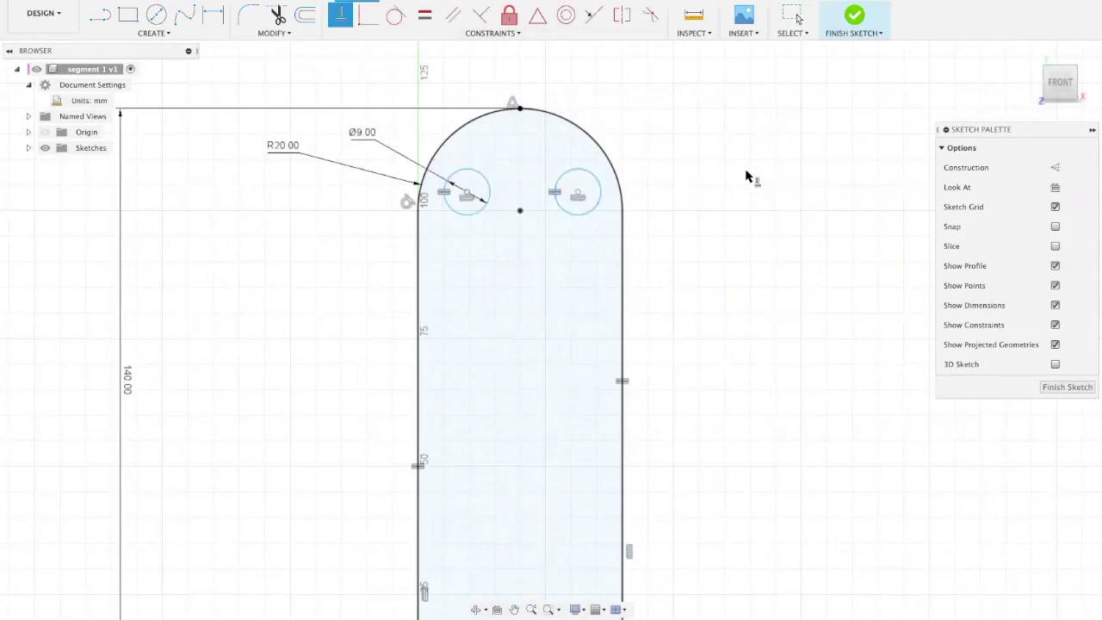
key("Escape")
Dimension the horizontal distance between the two 9 mm circles' centres as 15 mm
key("d")
left_click(467, 196)
left_click(578, 196)
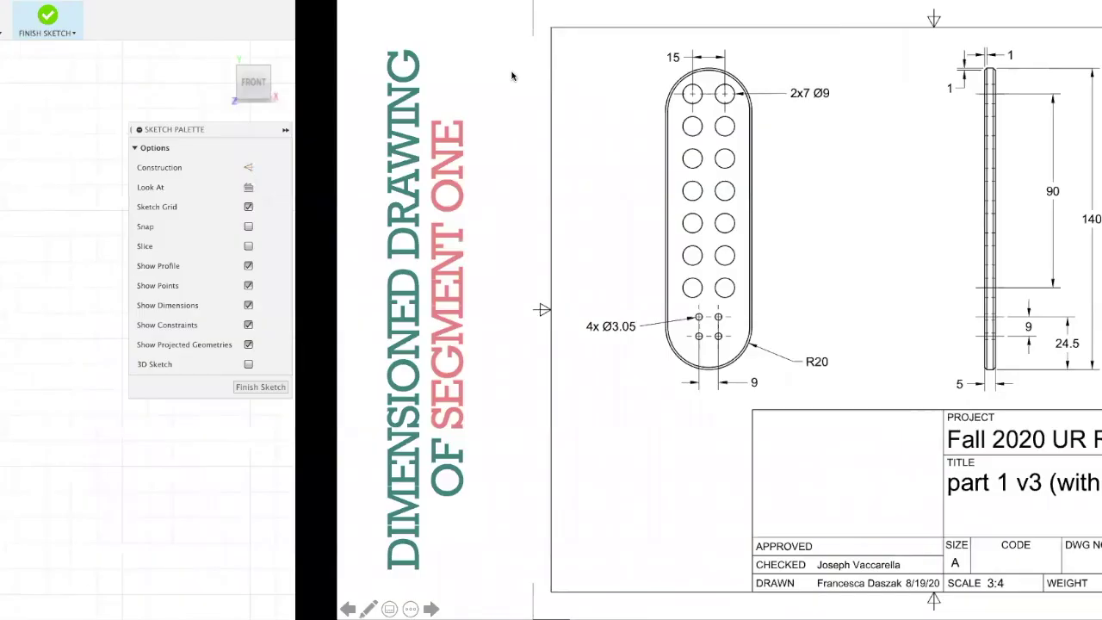
left_click(511, 75)
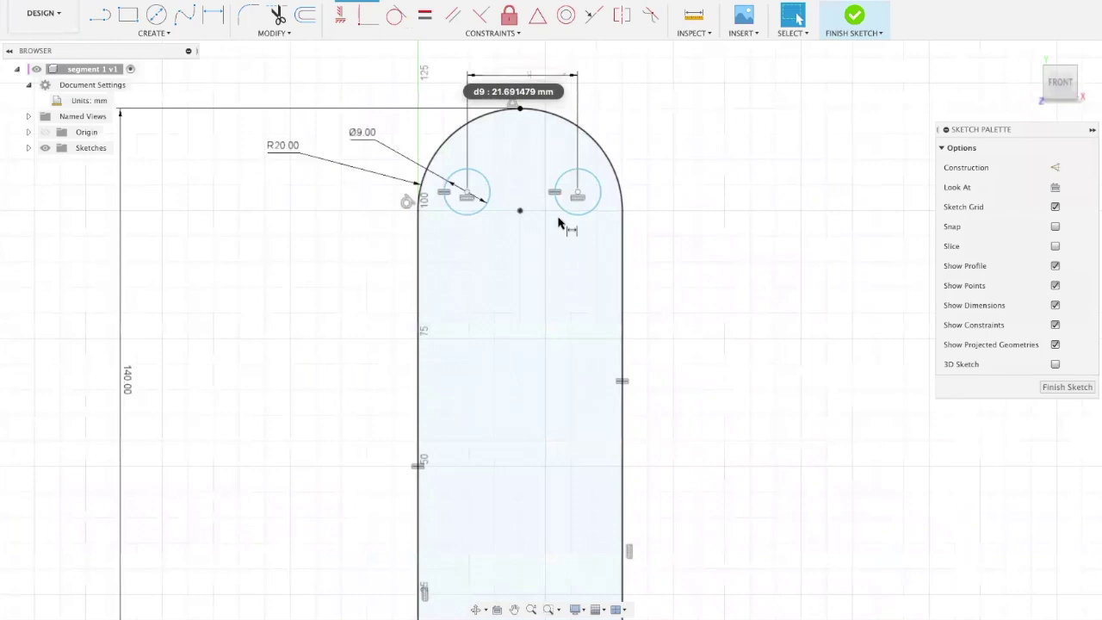
key("Return")
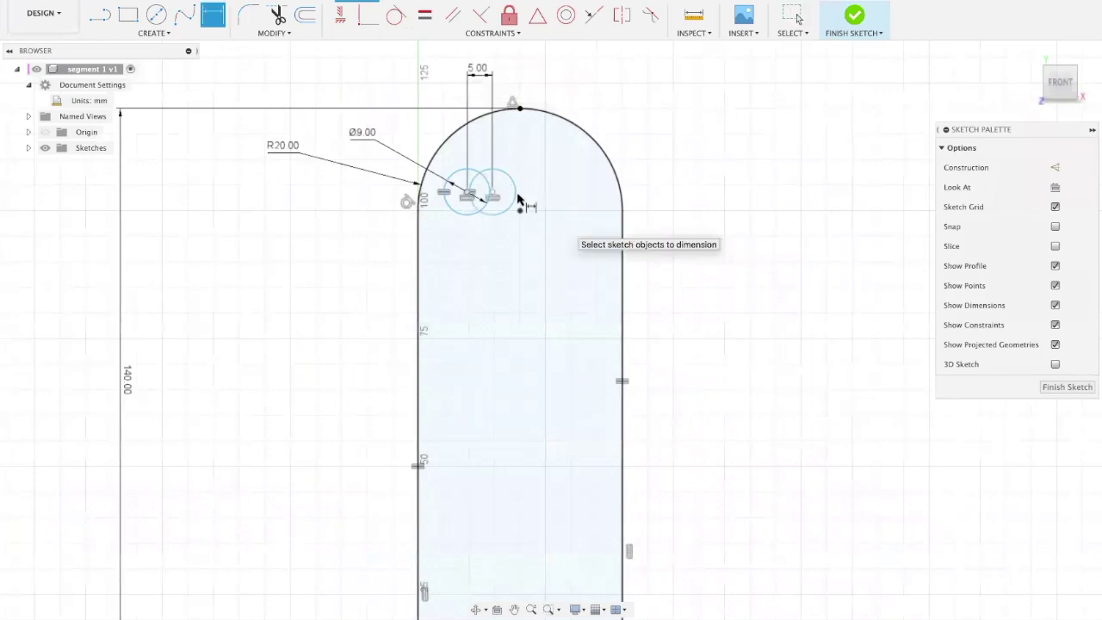
double_click(479, 71)
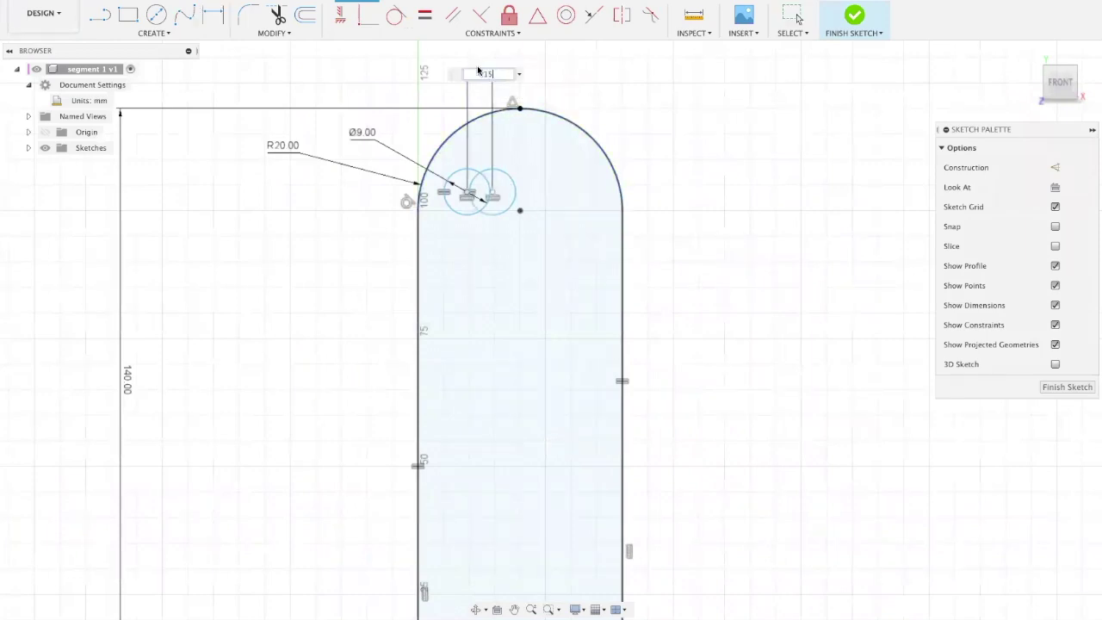
key("Return")
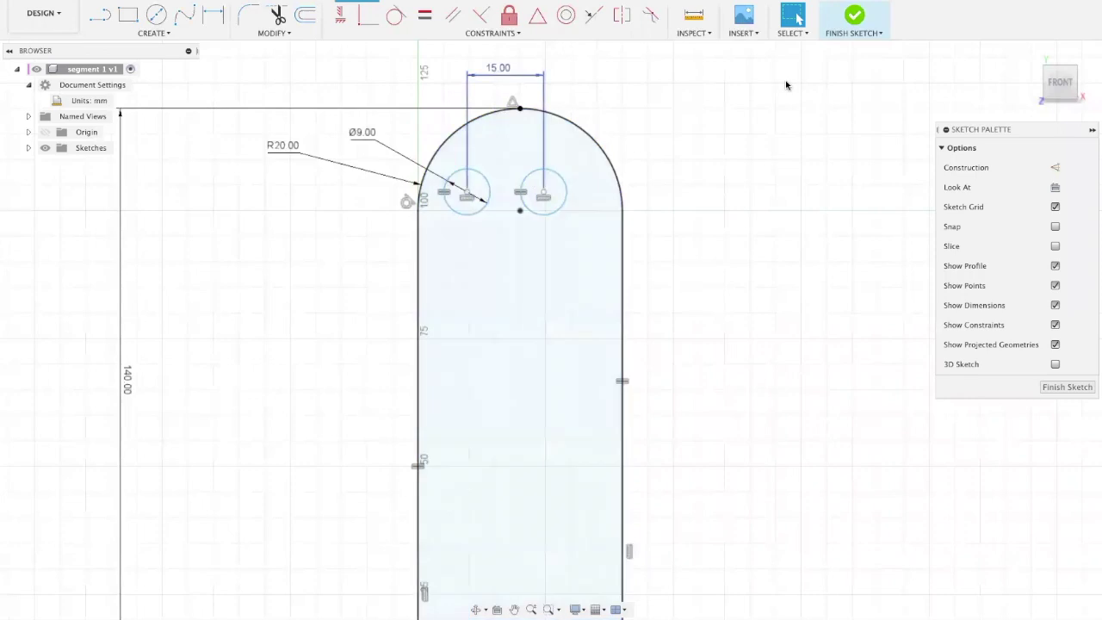
Dimension the horizontal distance from the left 9 mm circle's centre to the upper arc's centre as d9/2, referencing the 15 mm spacing
left_click(220, 19)
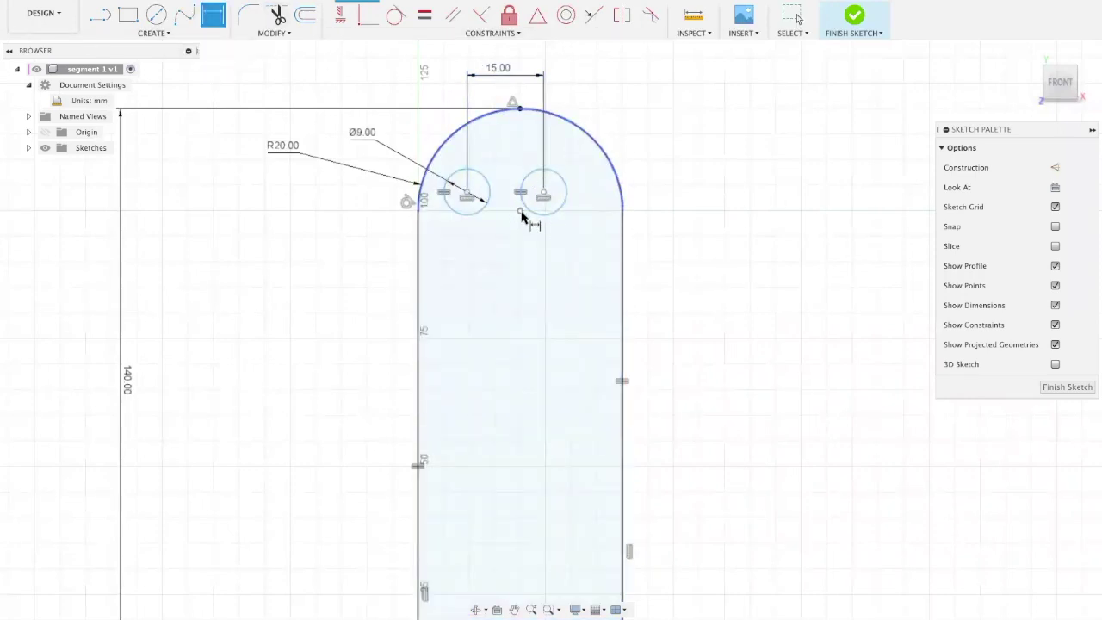
left_click(470, 196)
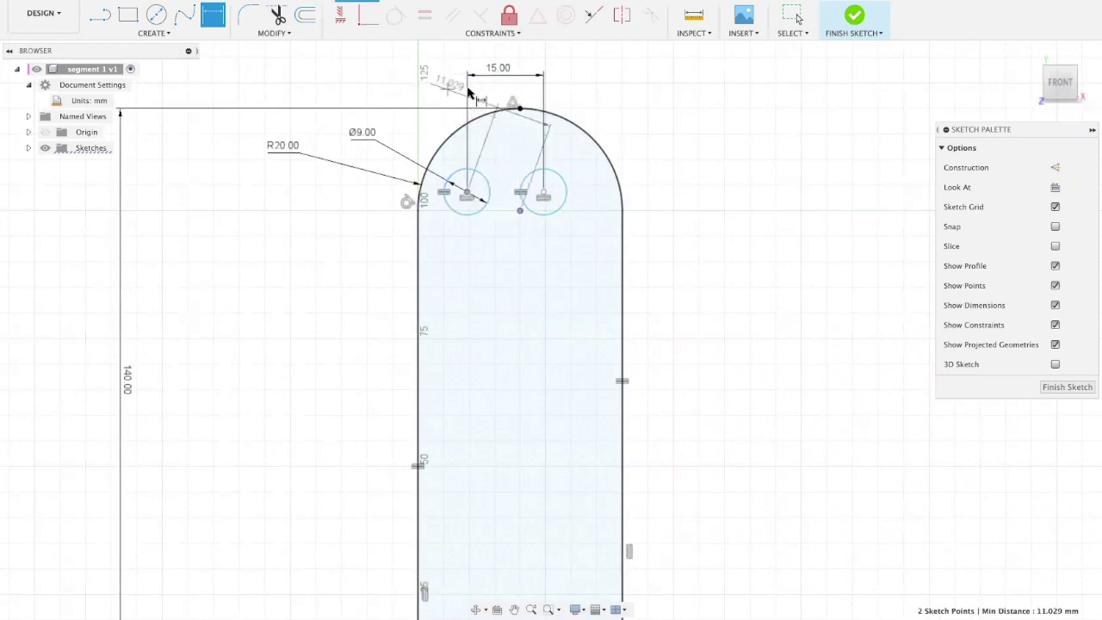
left_click(505, 89)
type("d9/2")
key("Return")
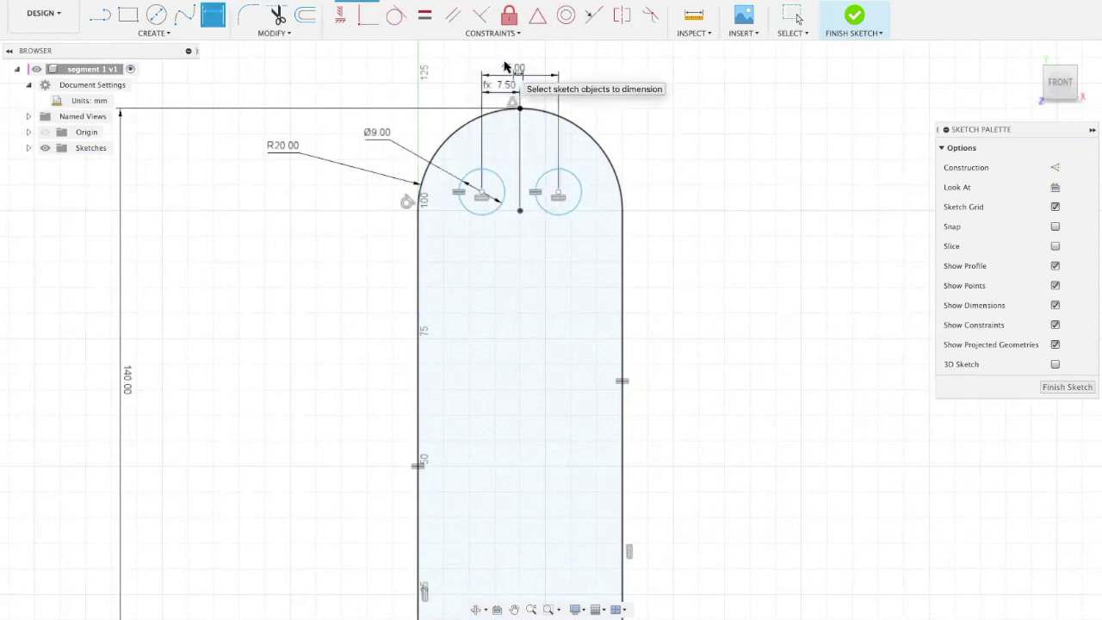
key("Escape")
Set up a rectangular pattern of the two 9 mm circles running about 85 mm down the slot
scroll(711, 127, "down", 5)
scroll(801, 164, "up", 3)
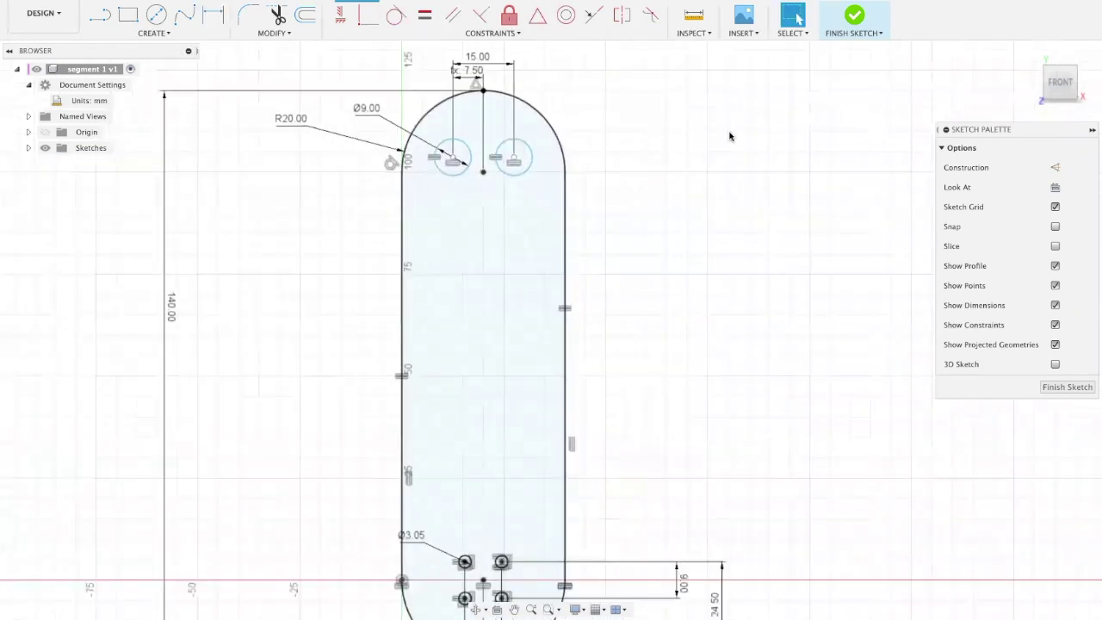
scroll(751, 270, "down", 2)
left_click(163, 33)
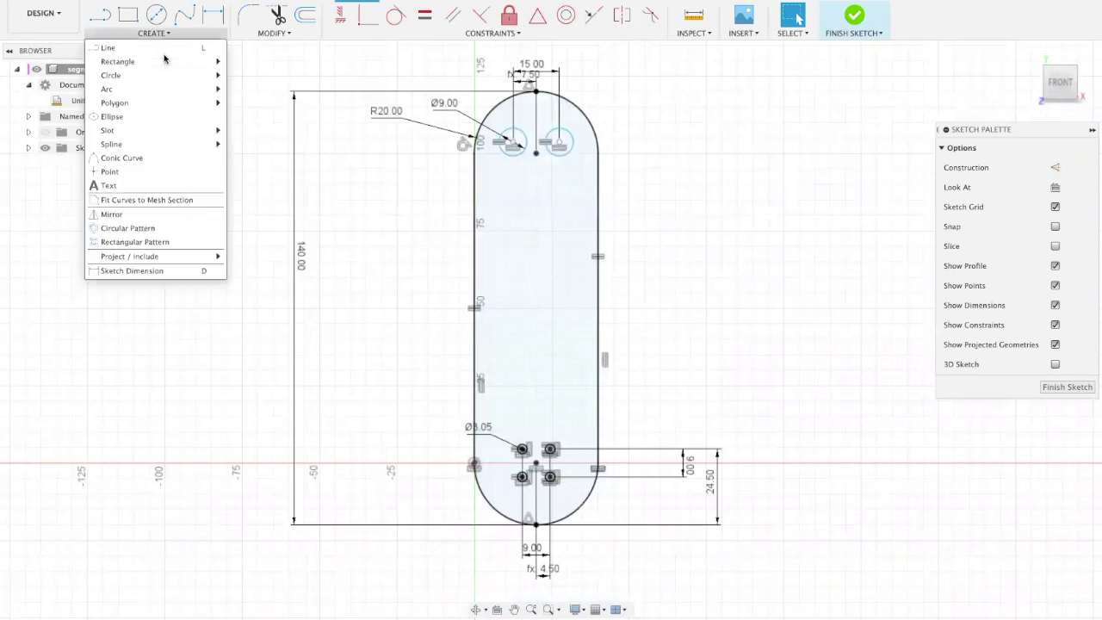
left_click(139, 243)
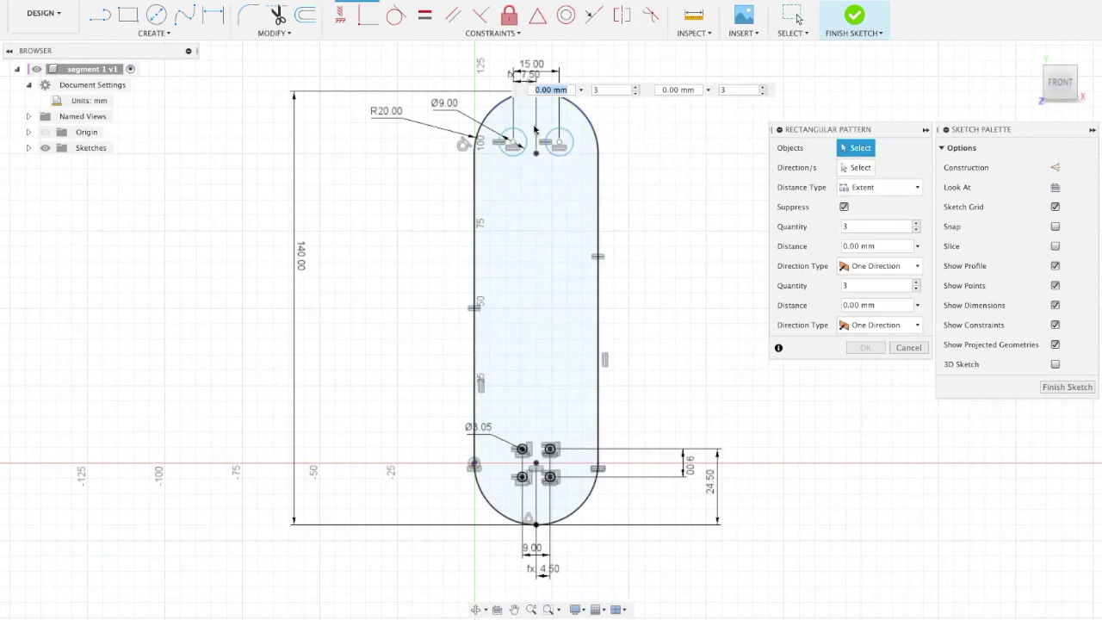
left_click(509, 136)
left_click(511, 146)
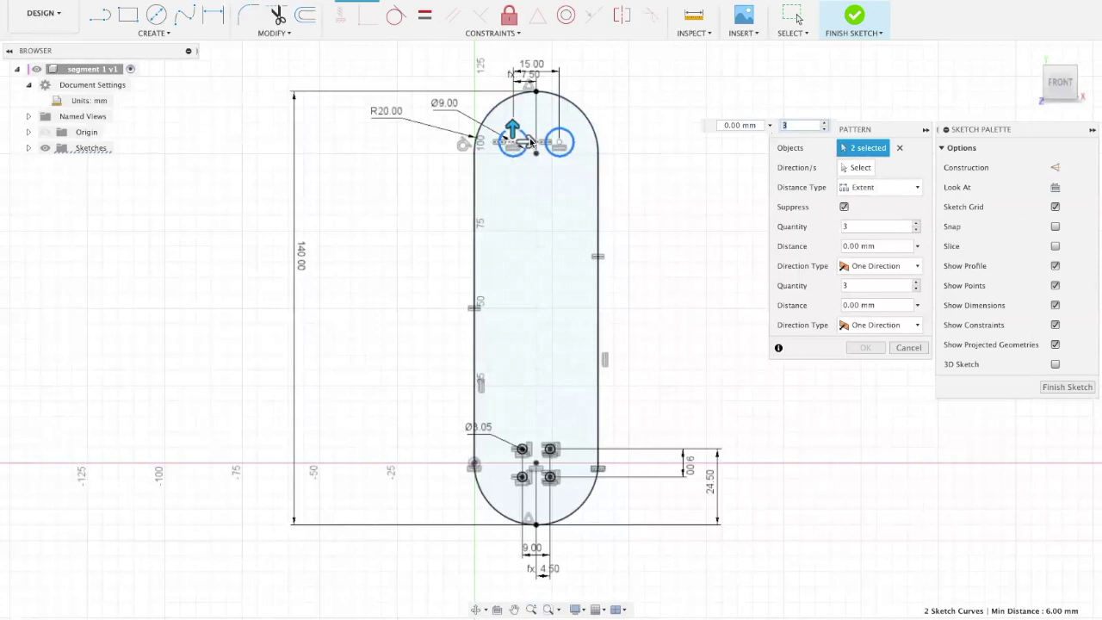
left_click_drag(513, 131, 513, 371)
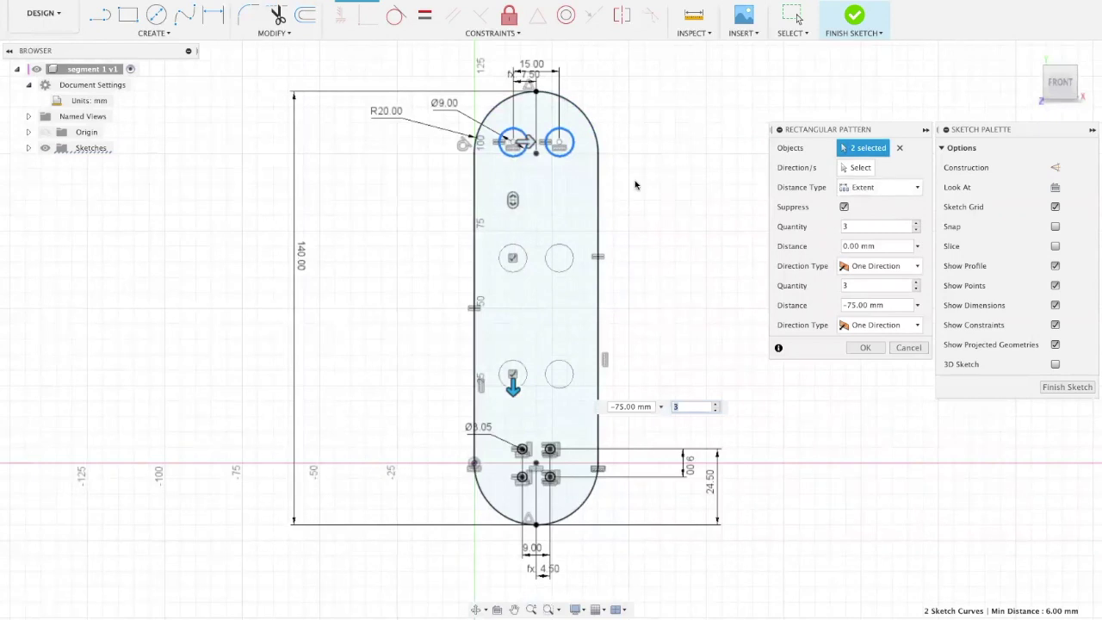
mouse_move(515, 391)
left_mouse_down()
mouse_move(529, 191)
mouse_move(532, 406)
mouse_move(531, 205)
mouse_move(531, 377)
left_mouse_up()
left_click_drag(528, 450, 580, 404)
Set the pattern's vertical quantity to 7 and its distance to -90 mm as an extent, and create the pattern
left_click(858, 286)
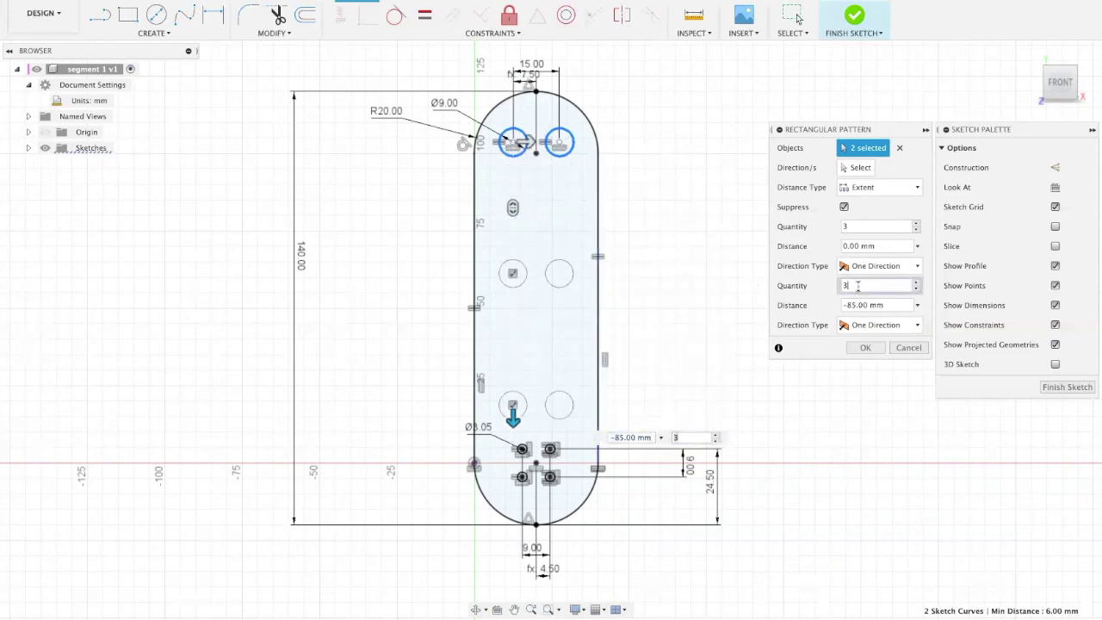
type("7")
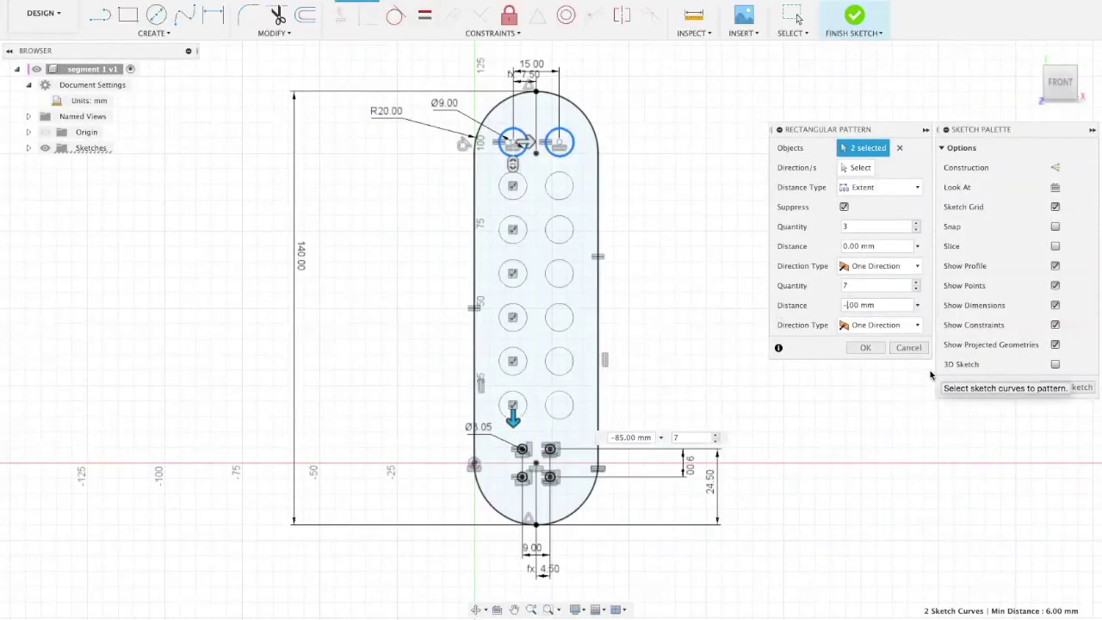
type("90.")
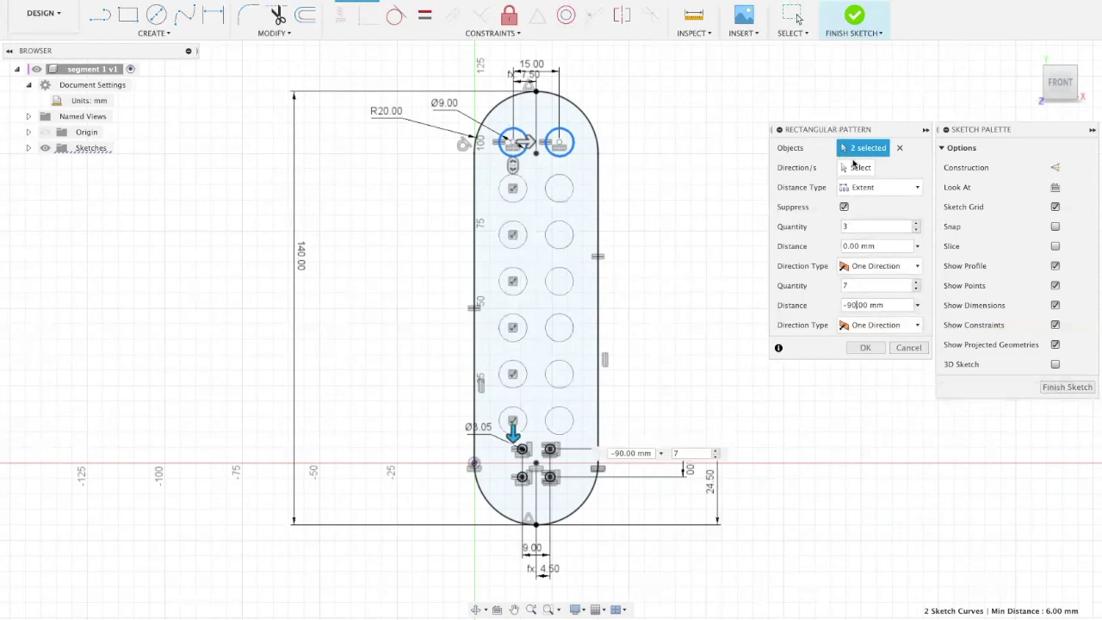
left_click(867, 188)
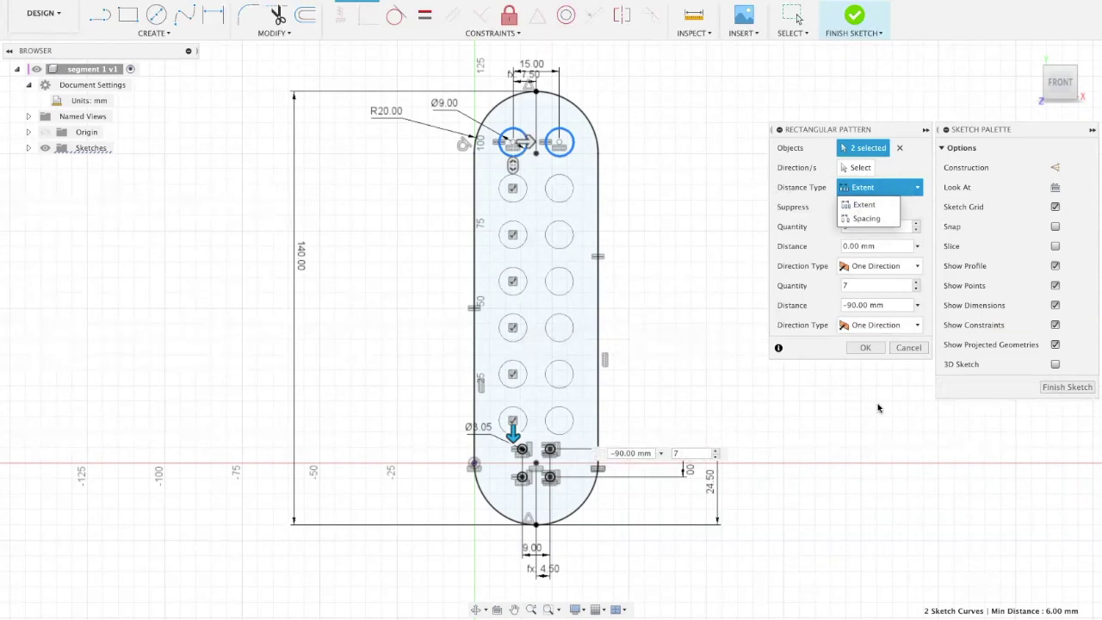
left_click(865, 347)
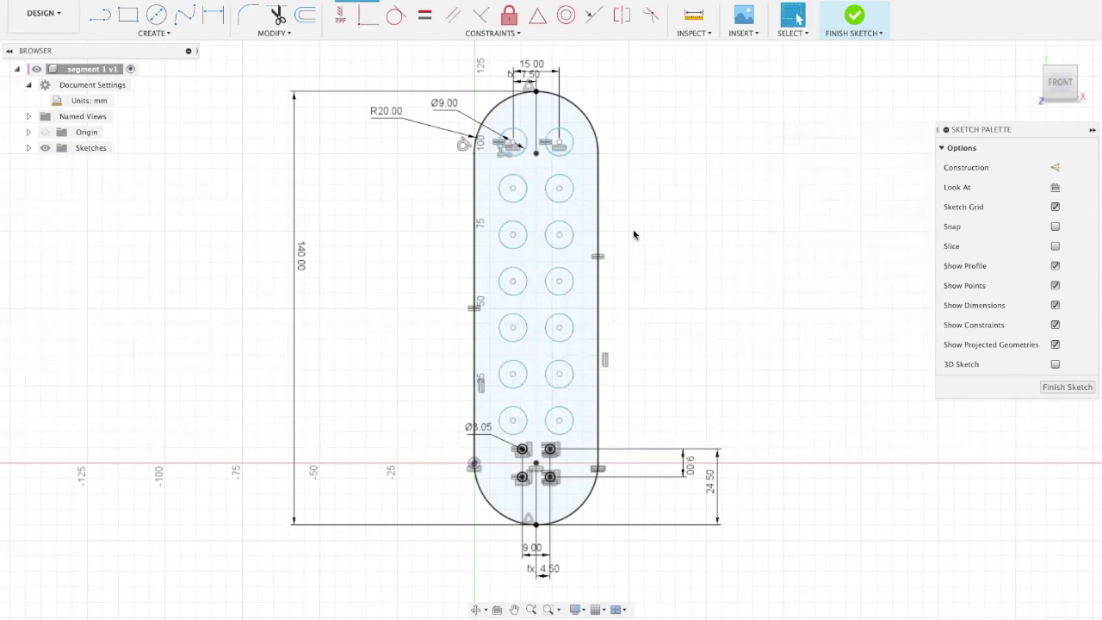
Shift the circle pattern freehand along the slot by the top circles' centres to test its remaining vertical freedom
scroll(534, 185, "up", 1)
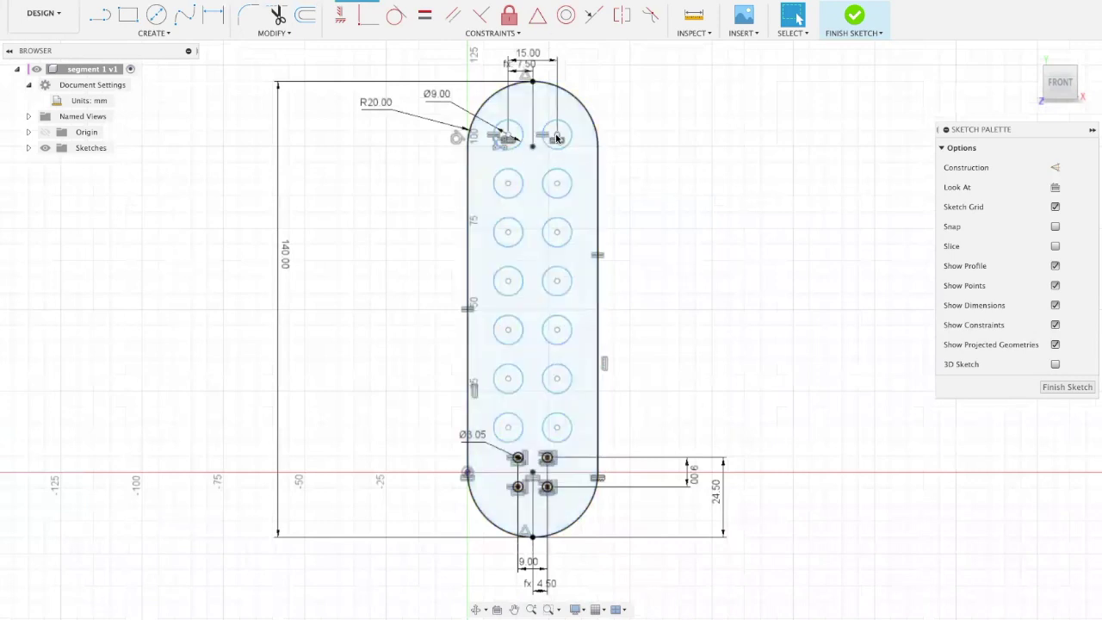
left_click(585, 437)
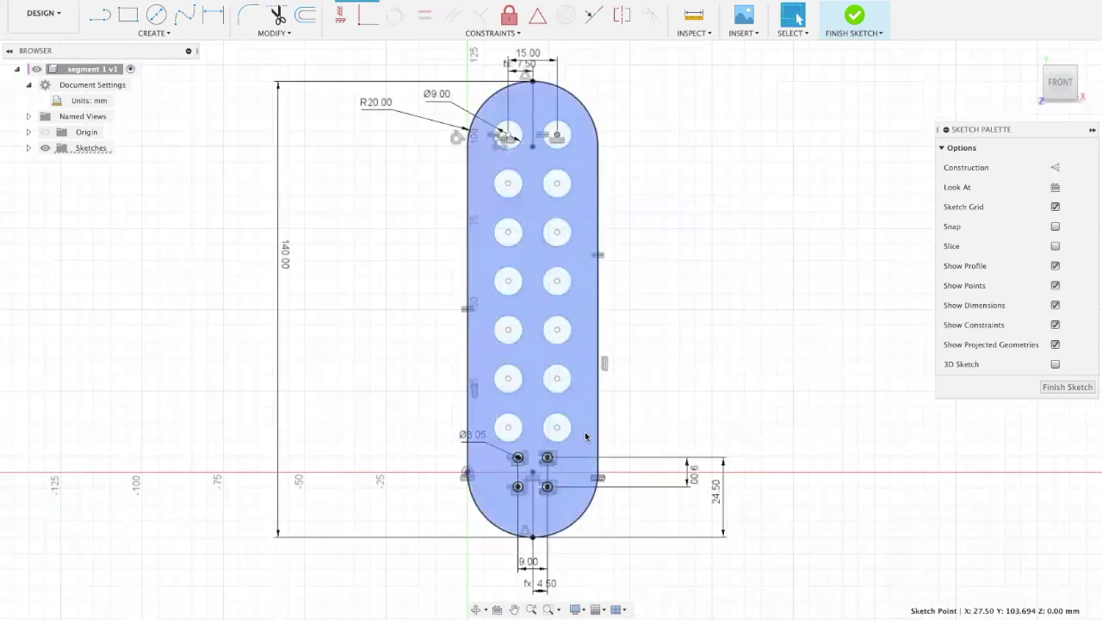
scroll(564, 413, "down", 2)
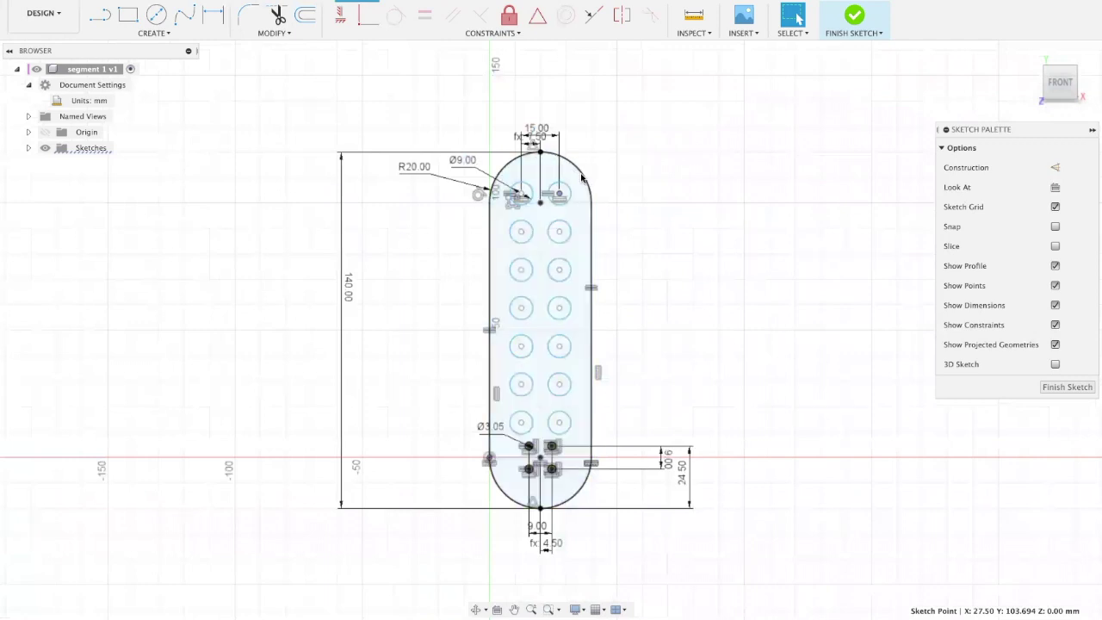
mouse_move(521, 182)
left_mouse_down()
mouse_move(525, 249)
mouse_move(525, 185)
left_mouse_up()
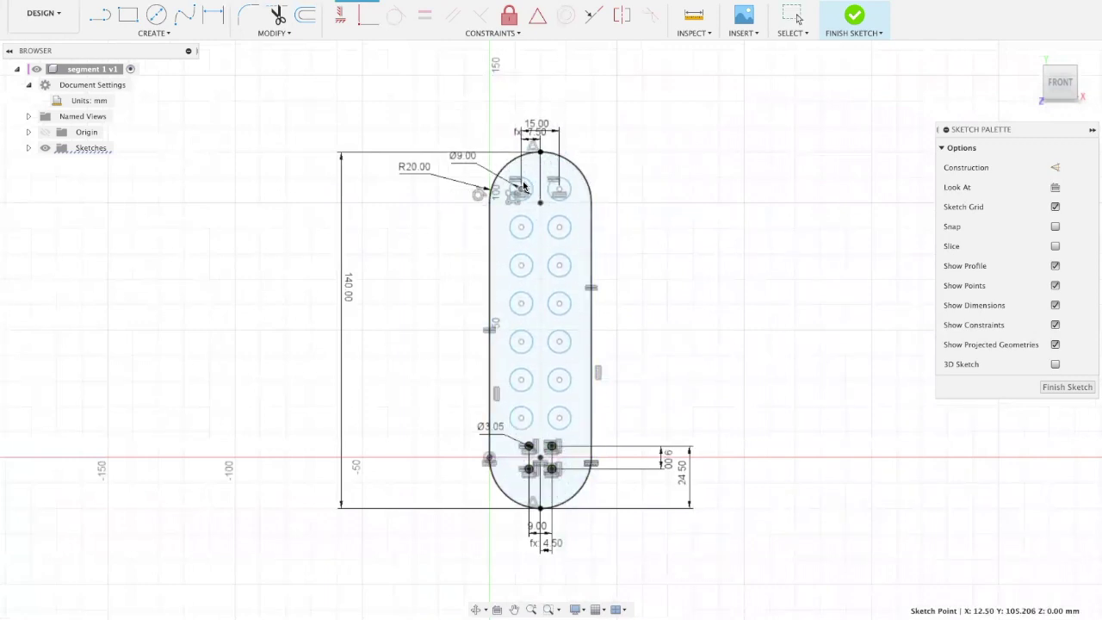
left_click(561, 574)
Dimension the vertical distance from the lowest right 9 mm circle's centre to the upper-right 3.05 mm hole's centre as 10 mm
scroll(517, 428, "down", 3)
scroll(543, 432, "up", 5)
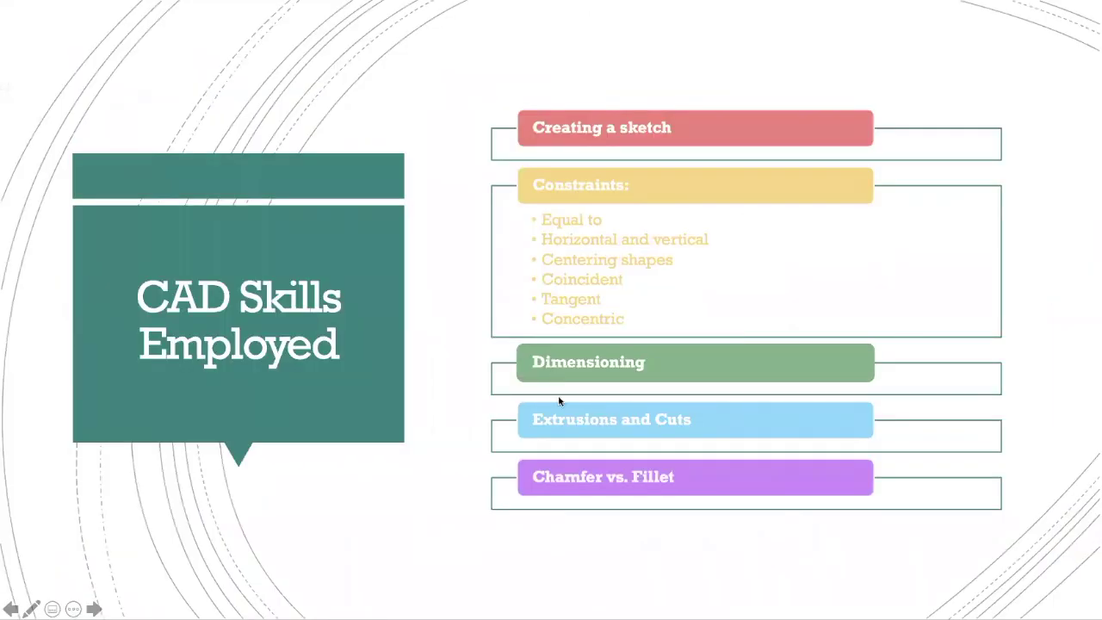
left_click(559, 402)
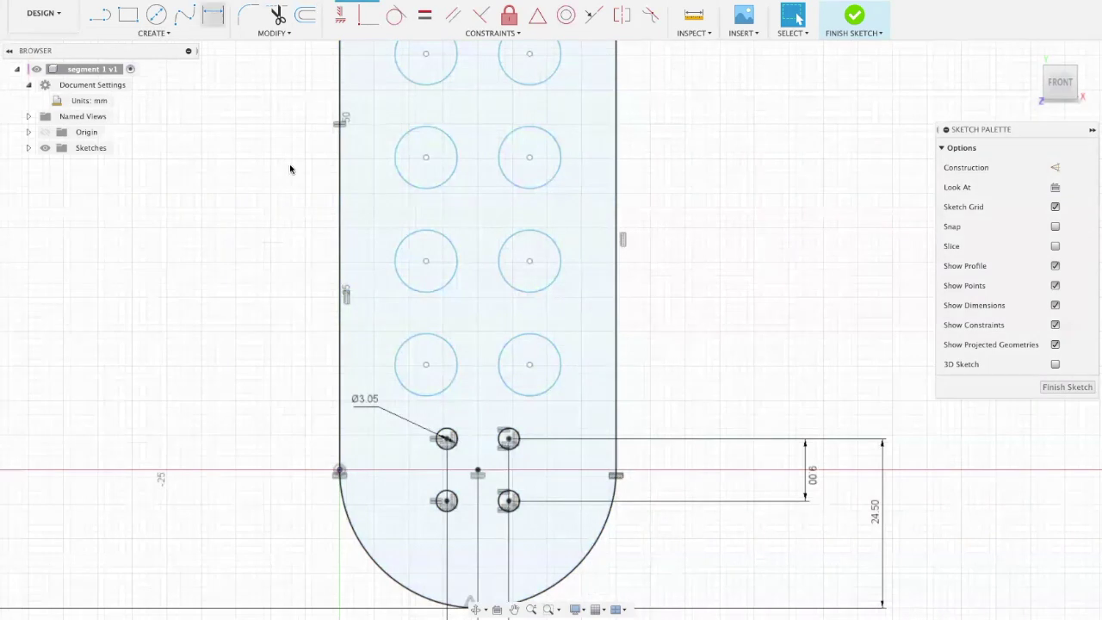
key("d")
left_click(530, 365)
left_click(508, 439)
left_click(716, 389)
type("10")
key("Return")
key("Escape")
scroll(718, 387, "down", 6)
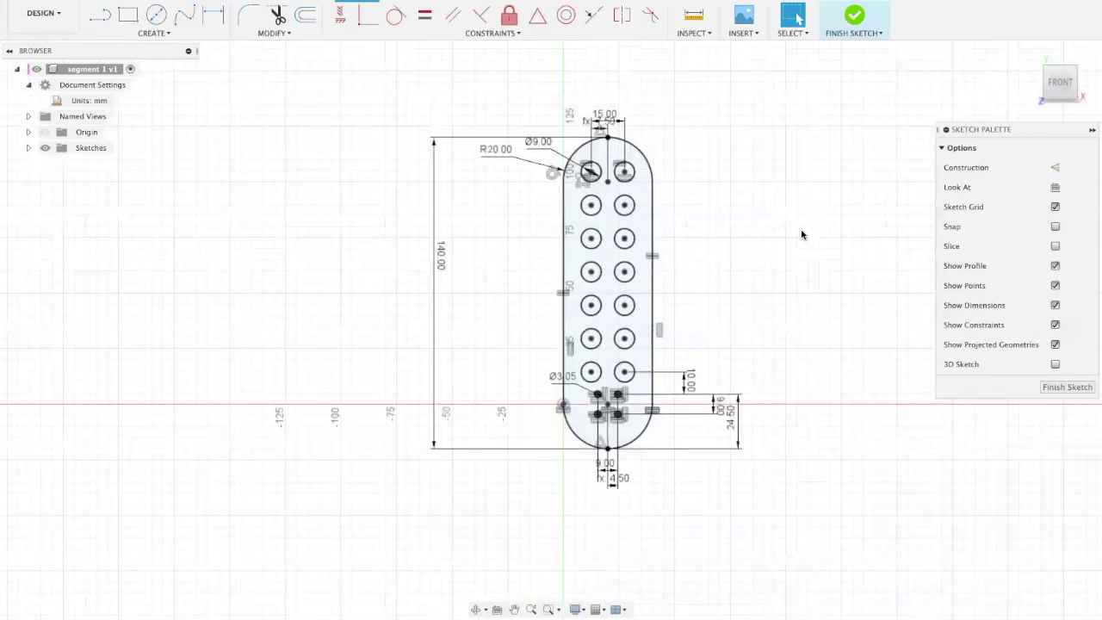
Finish the segment 1 sketch of the slot with its hole pattern
scroll(802, 235, "up", 1)
mouse_move(771, 229)
middle_mouse_down()
mouse_move(647, 194)
mouse_move(708, 244)
mouse_move(695, 243)
middle_mouse_up()
scroll(523, 207, "down", 2)
scroll(595, 263, "up", 2)
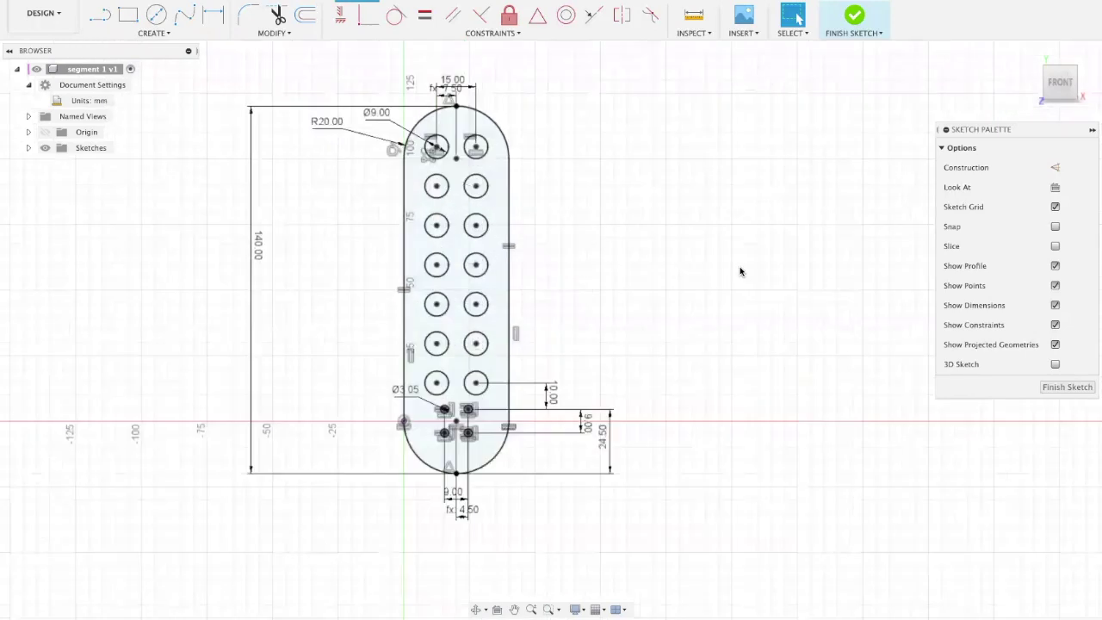
left_click(1068, 388)
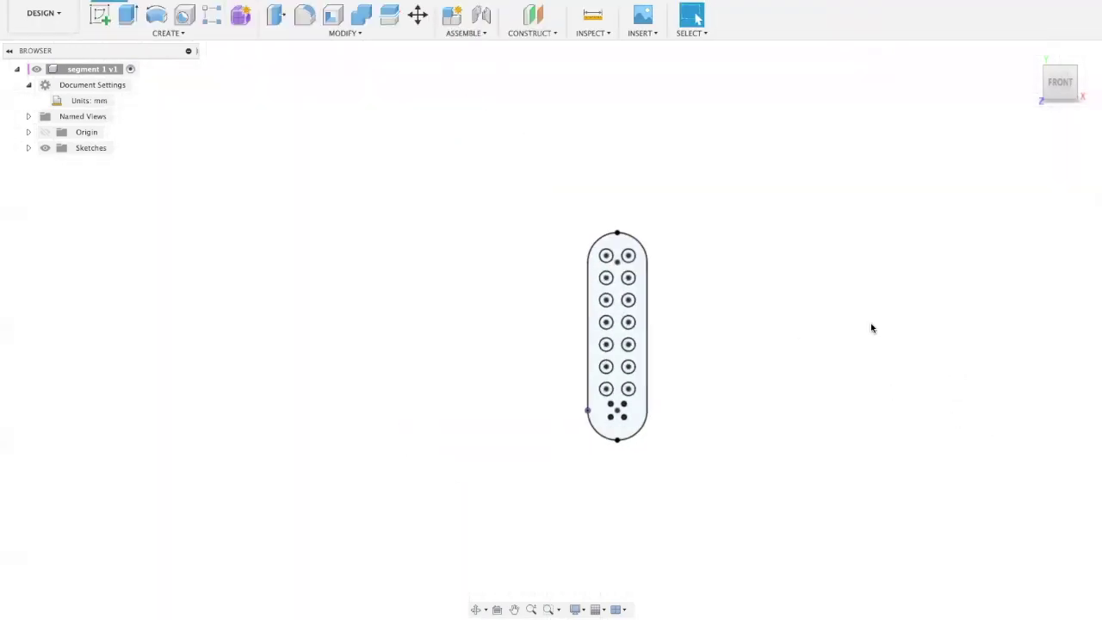
scroll(590, 369, "up", 5)
scroll(603, 370, "down", 2)
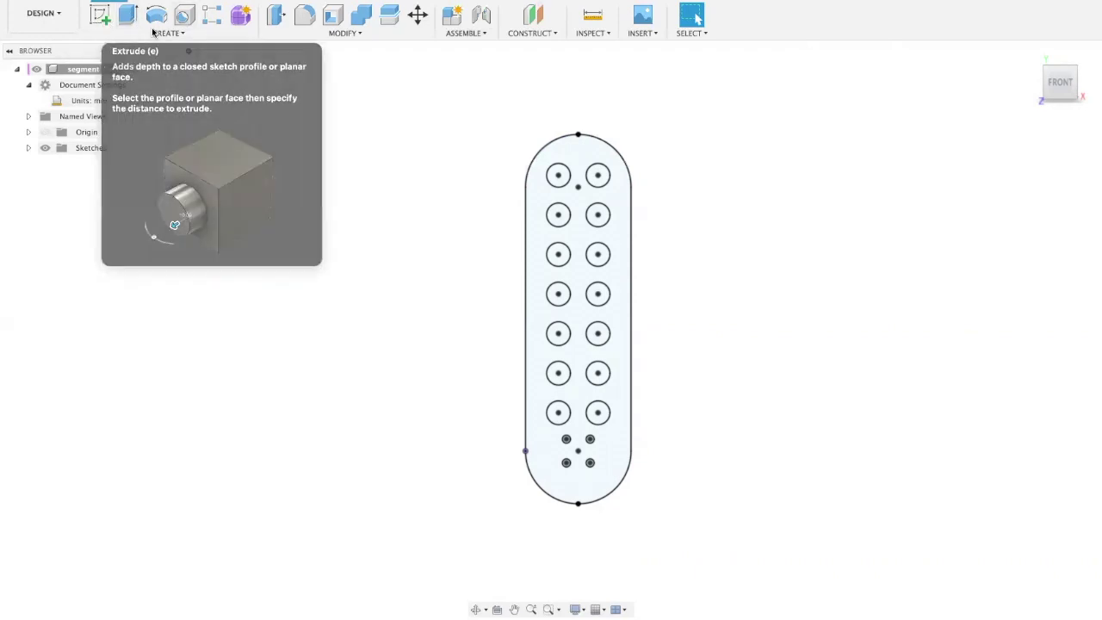
Extrude the slot profile around the holes 5 mm to one side as a new body
left_click(134, 19)
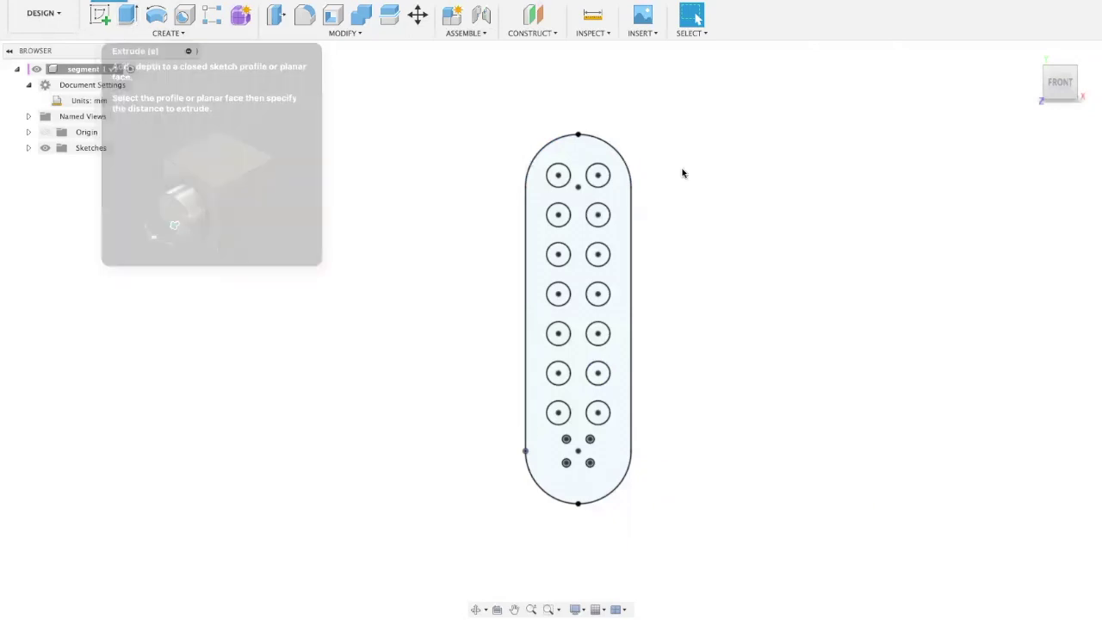
left_click(610, 169)
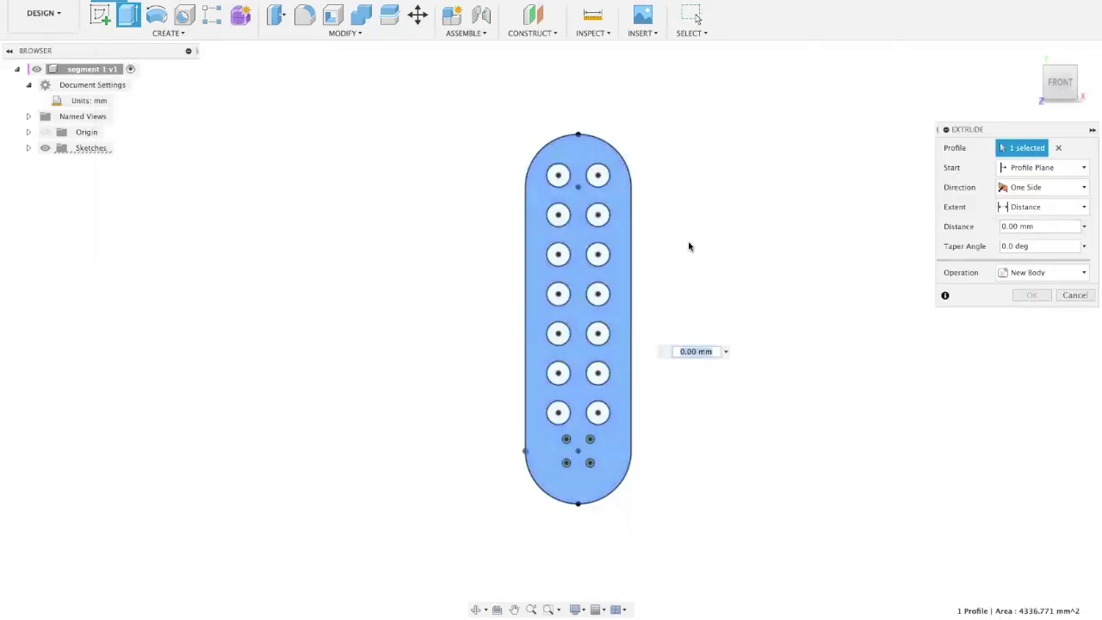
middle_click_drag(822, 222, 767, 266, "shift")
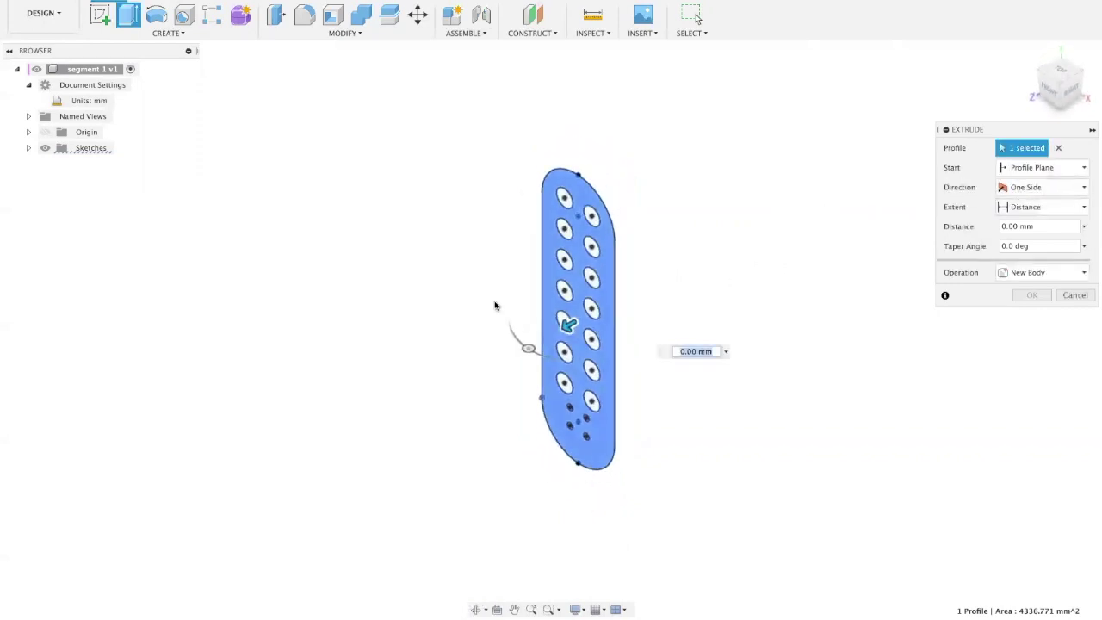
mouse_move(511, 352)
left_mouse_down()
mouse_move(310, 447)
mouse_move(259, 499)
mouse_move(370, 396)
mouse_move(258, 465)
left_mouse_up()
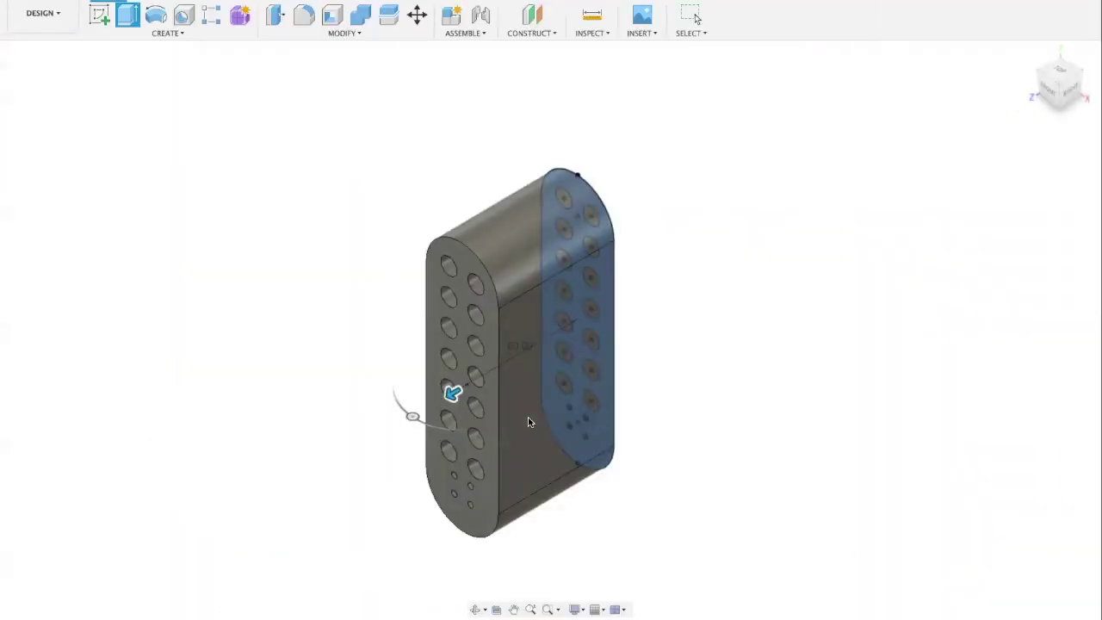
mouse_move(459, 406)
left_mouse_down()
mouse_move(452, 387)
mouse_move(533, 346)
left_mouse_up()
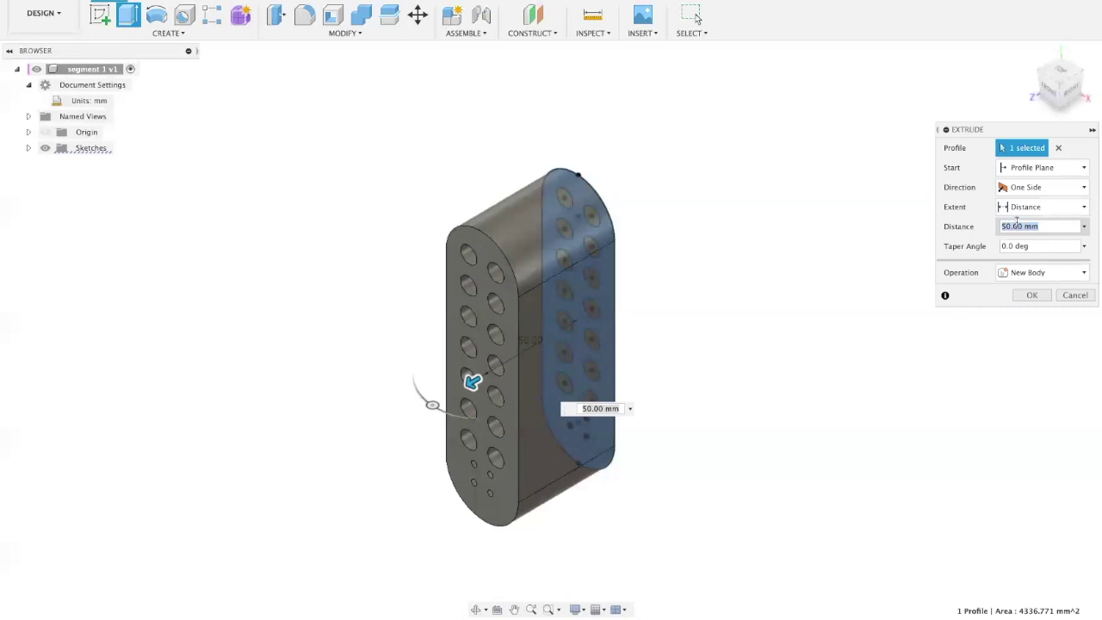
type("5")
key("Return")
Open the plate's existing appearance for editing, applied to bodies/components, and bring up the color libraries
middle_click_drag(610, 259, 939, 311, "shift")
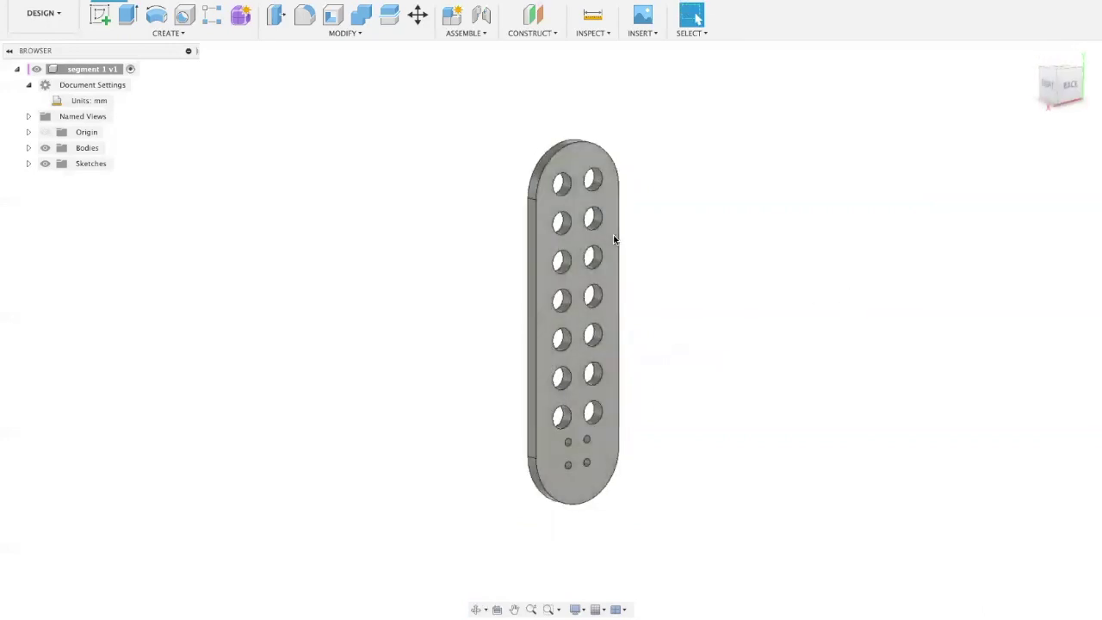
left_click(613, 239)
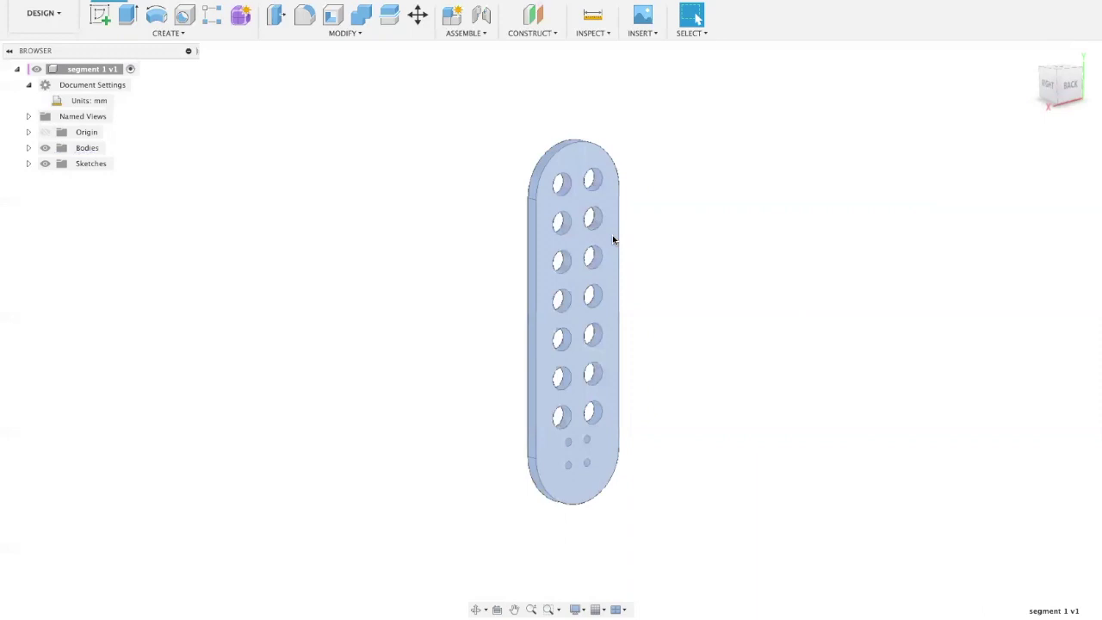
right_click(613, 239)
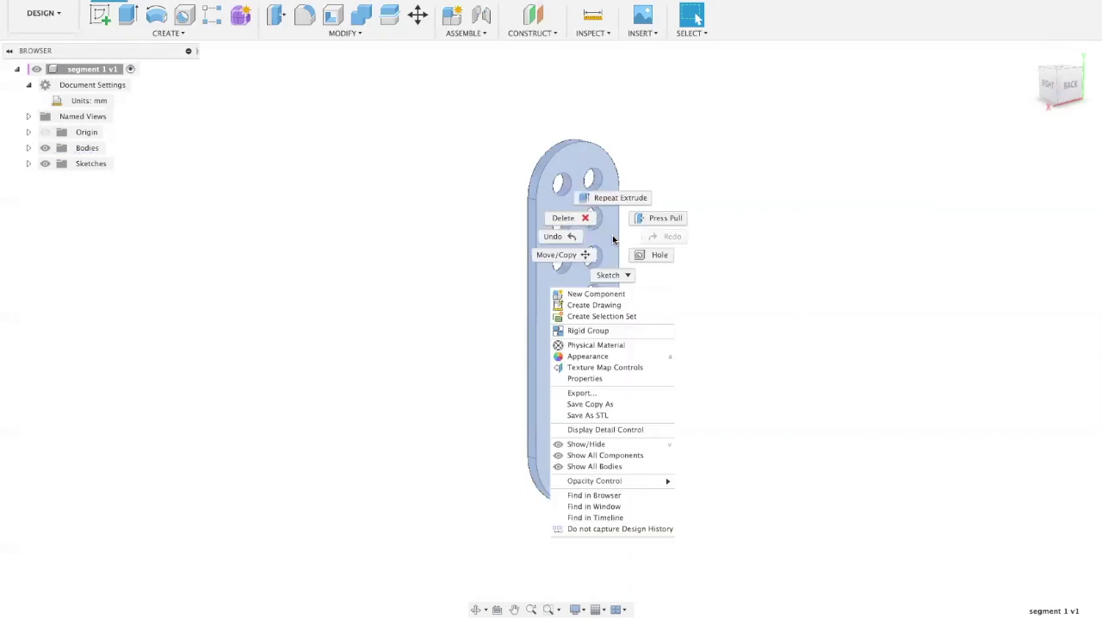
left_click(609, 357)
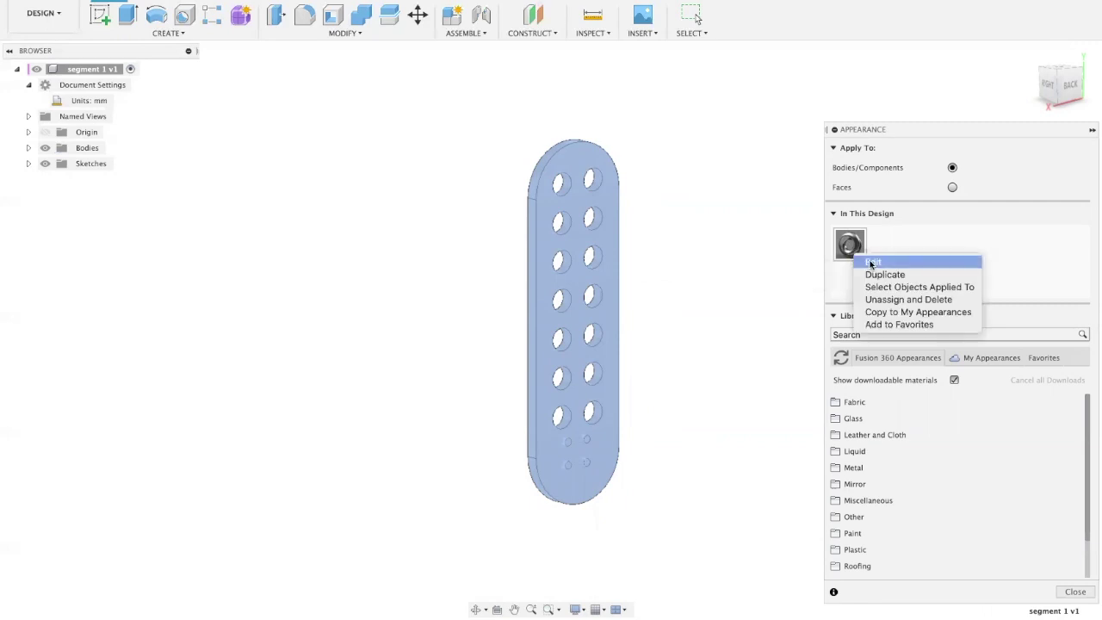
left_click(873, 262)
left_click(707, 210)
left_click(737, 164)
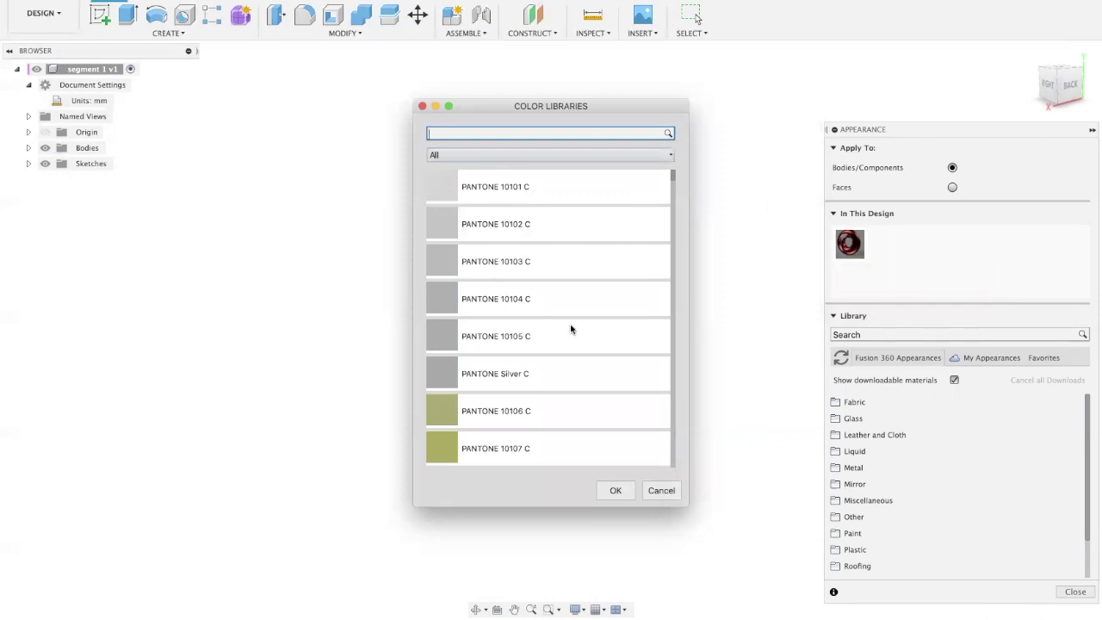
Recolour the plate's appearance with a green PANTONE colour and close the appearance settings
scroll(571, 324, "down", 20)
left_click(458, 263)
scroll(523, 405, "down", 10)
left_click(438, 263)
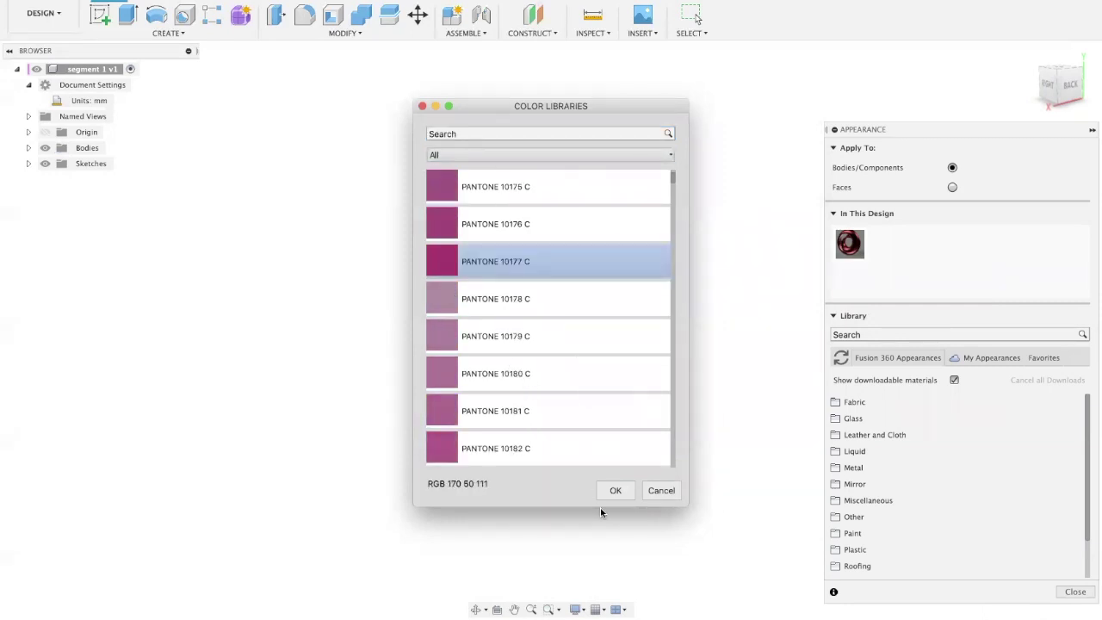
left_click(616, 490)
middle_click_drag(634, 288, 586, 283, "shift")
key("Escape")
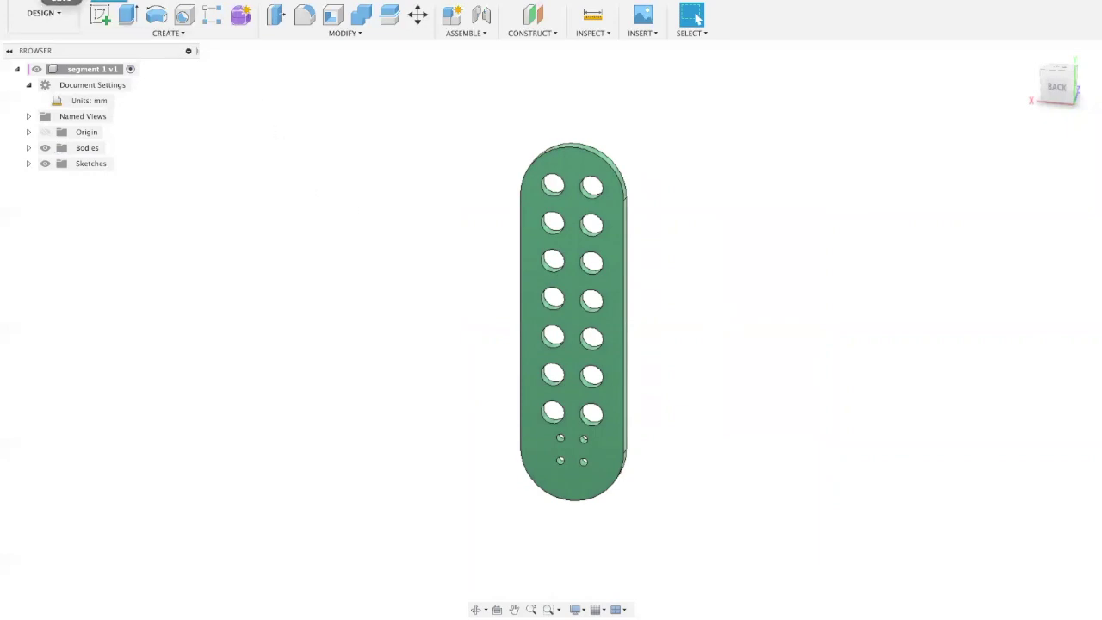
Save segment 1 with the version description "User Saved" and show the files of the workshop 2 project
left_click(62, 1)
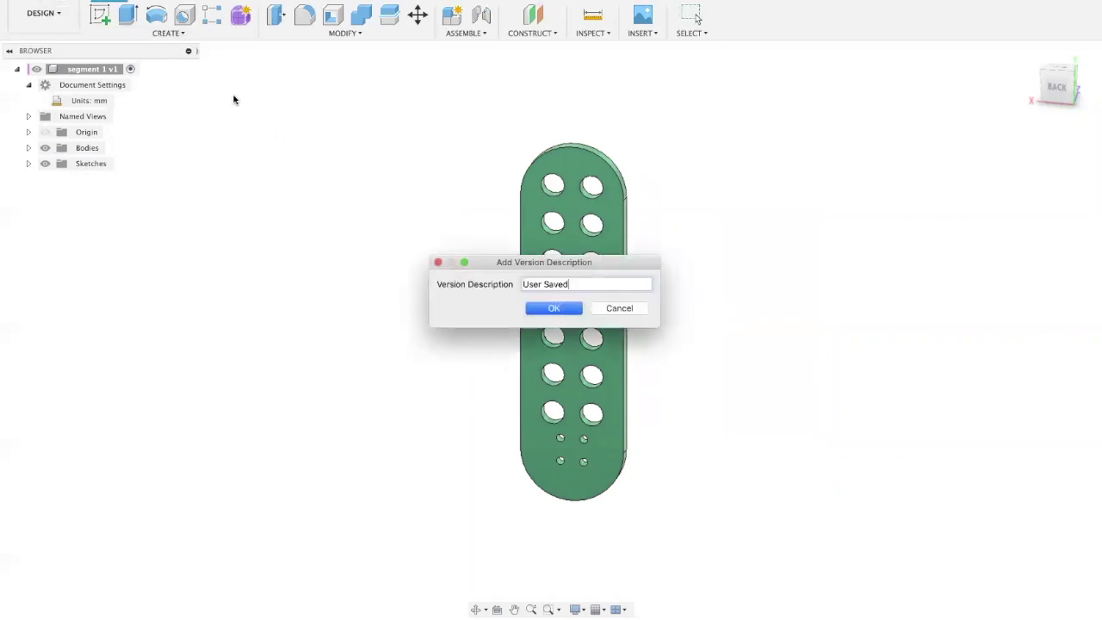
left_click(552, 308)
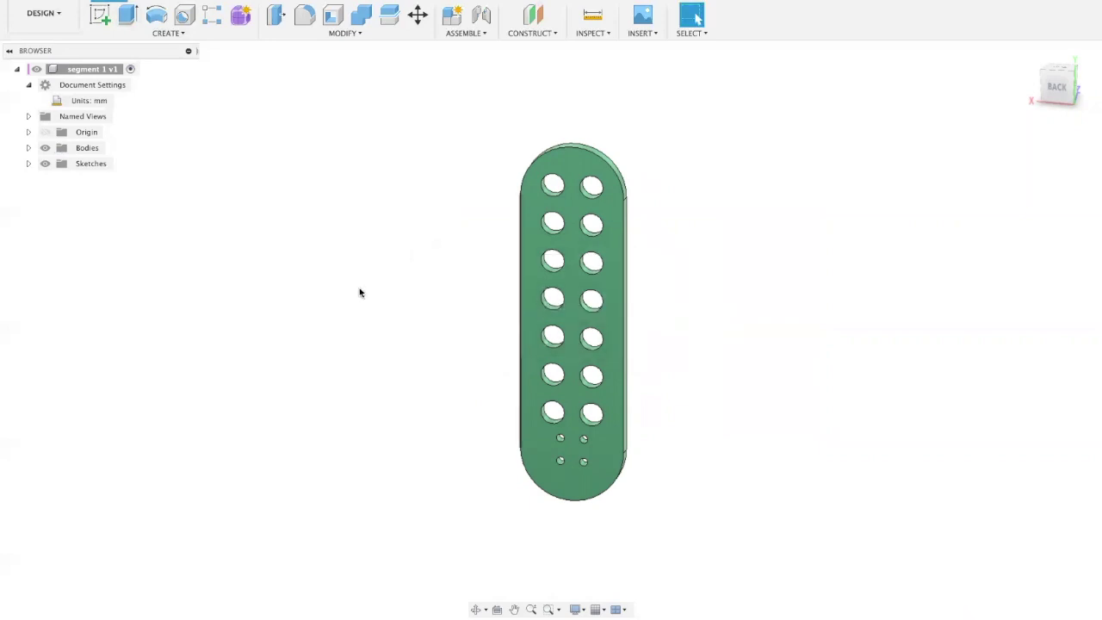
left_click(16, 2)
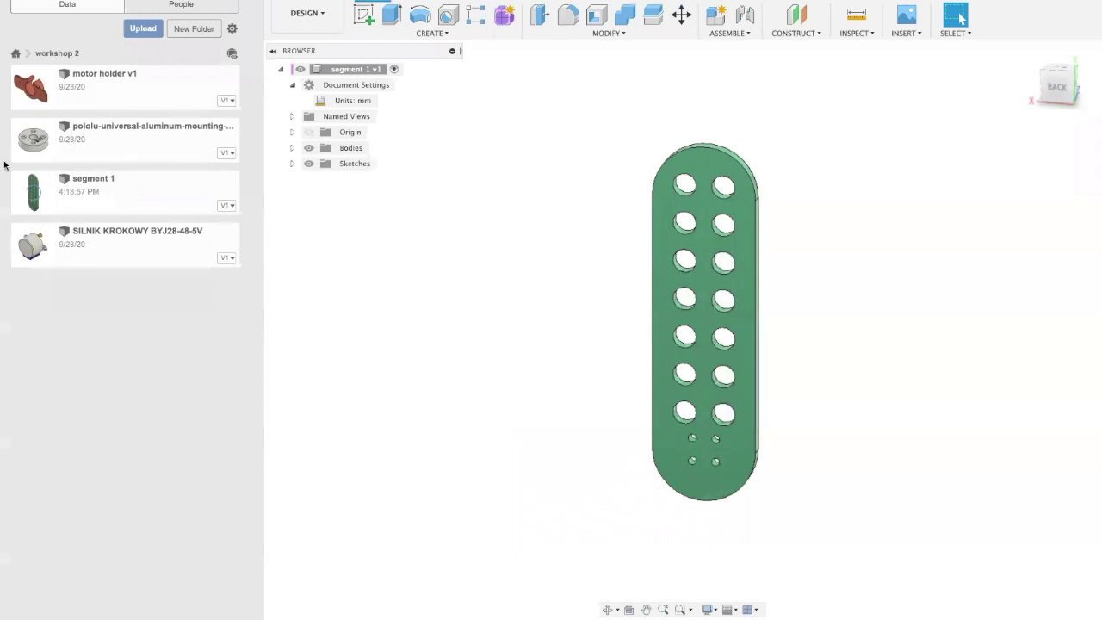
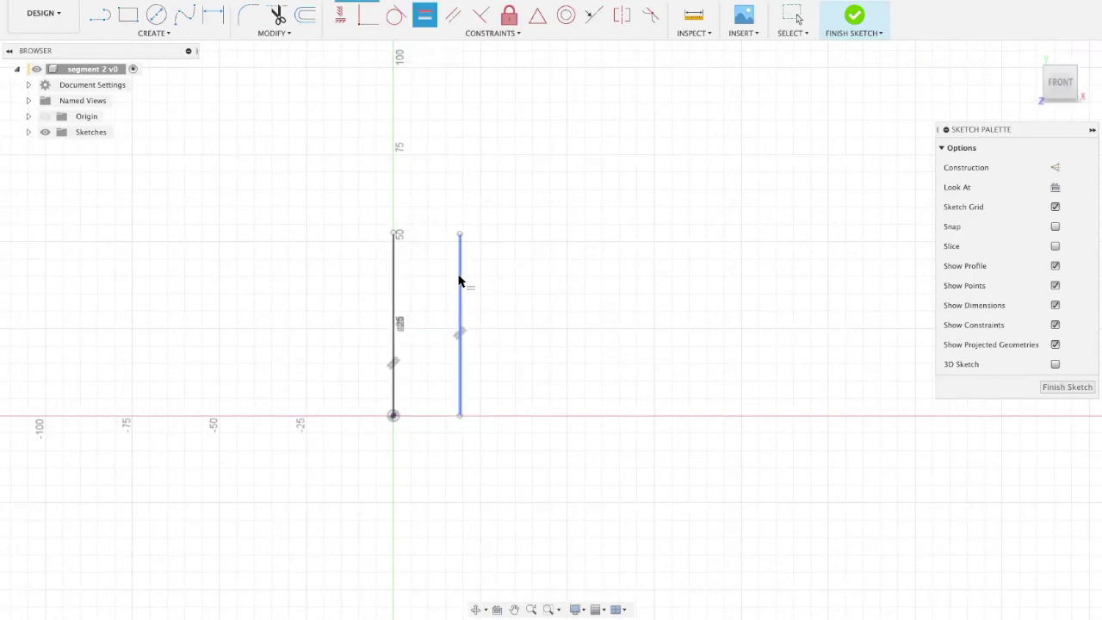
Align the lower endpoints of the two vertical lines with a Horizontal/Vertical constraint in the segment 2 sketch
left_click(341, 14)
left_click(392, 417)
left_click(459, 418)
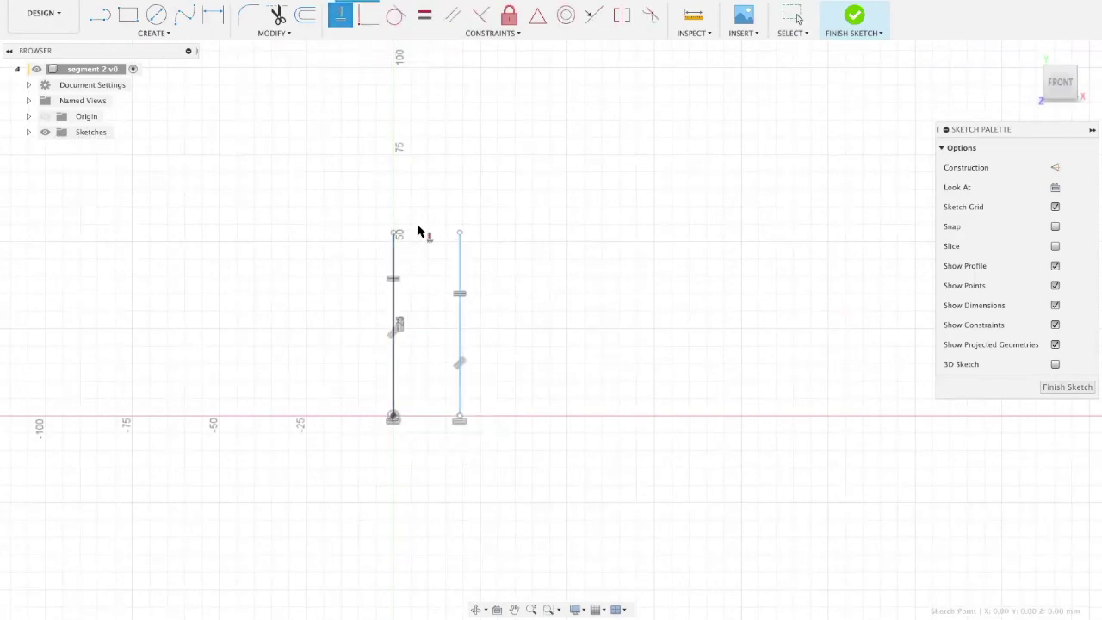
key("Escape")
Draw a 3-point arc joining the upper endpoints of the two vertical lines, tangent to the right line
left_click(163, 34)
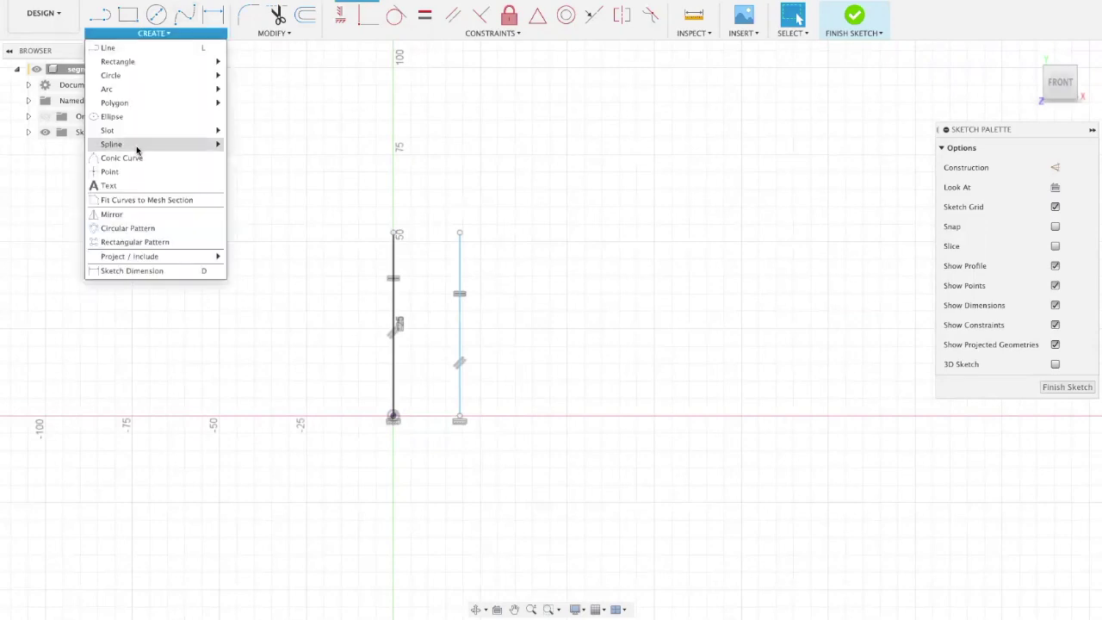
mouse_move(129, 89)
left_click(250, 90)
left_click(393, 233)
left_click(459, 235)
left_click(448, 221)
key("Escape")
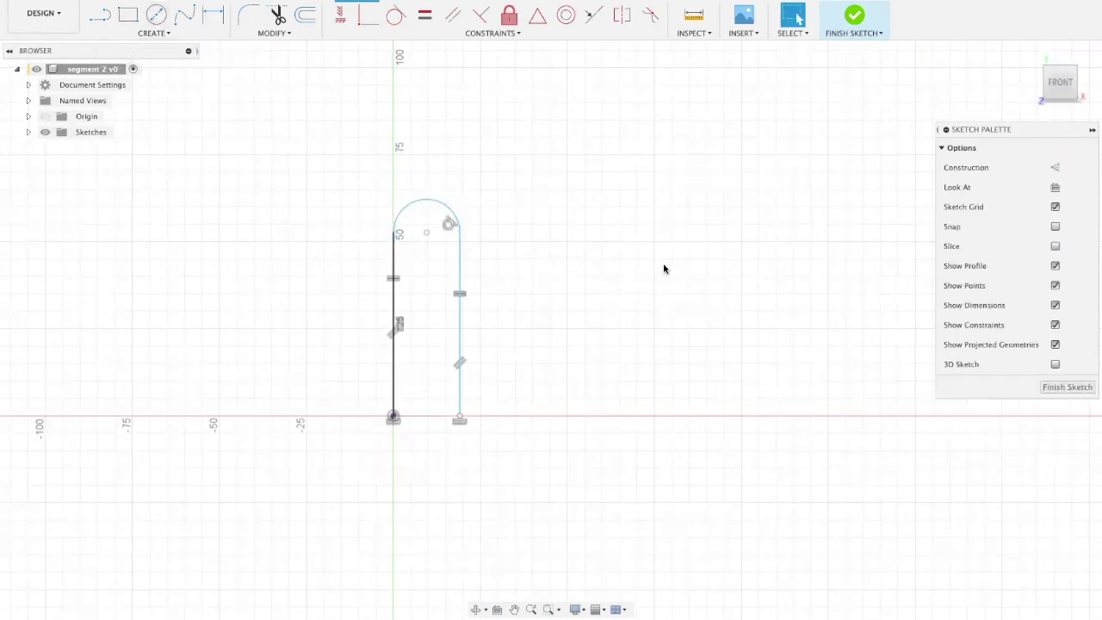
Dimension the top arc's radius as 20 mm
scroll(664, 268, "down", 3)
scroll(610, 278, "up", 4)
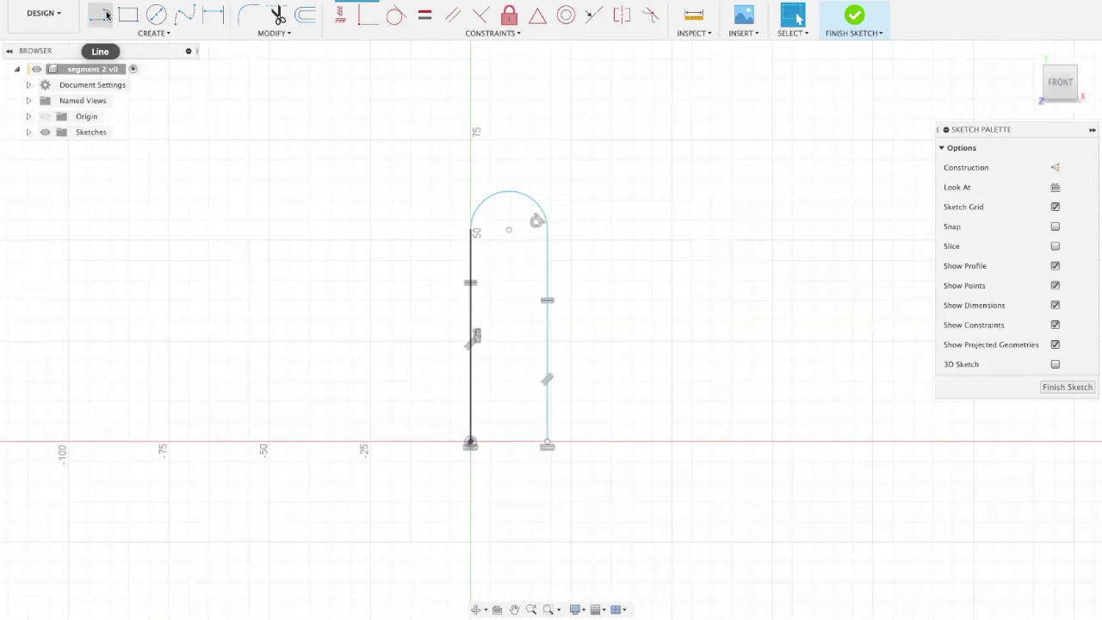
left_click(213, 14)
left_click(541, 211)
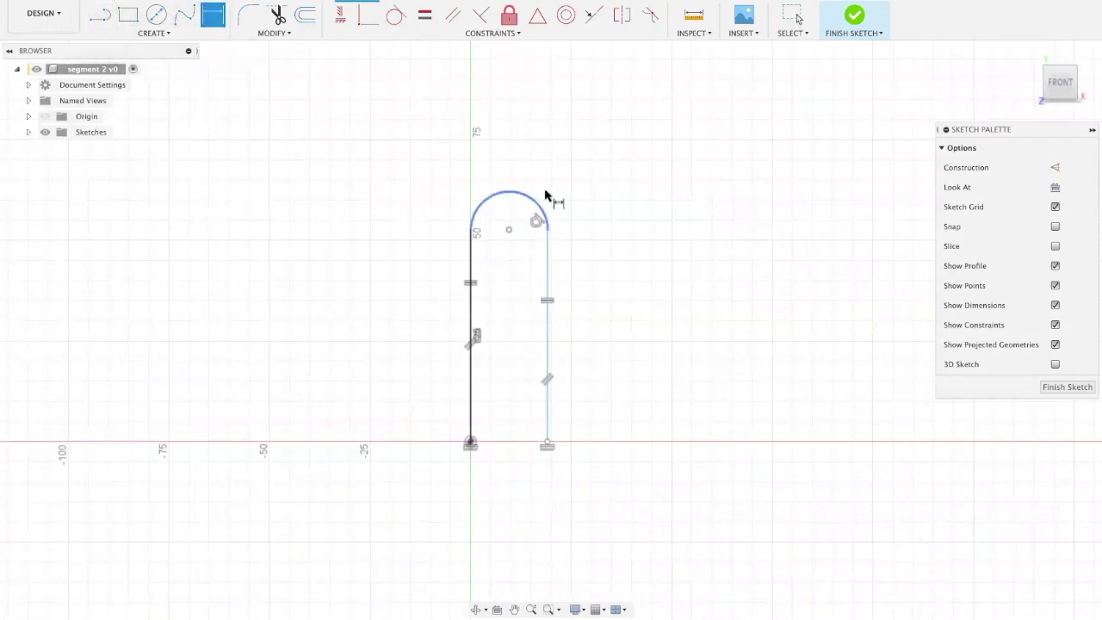
left_click(559, 166)
type("2")
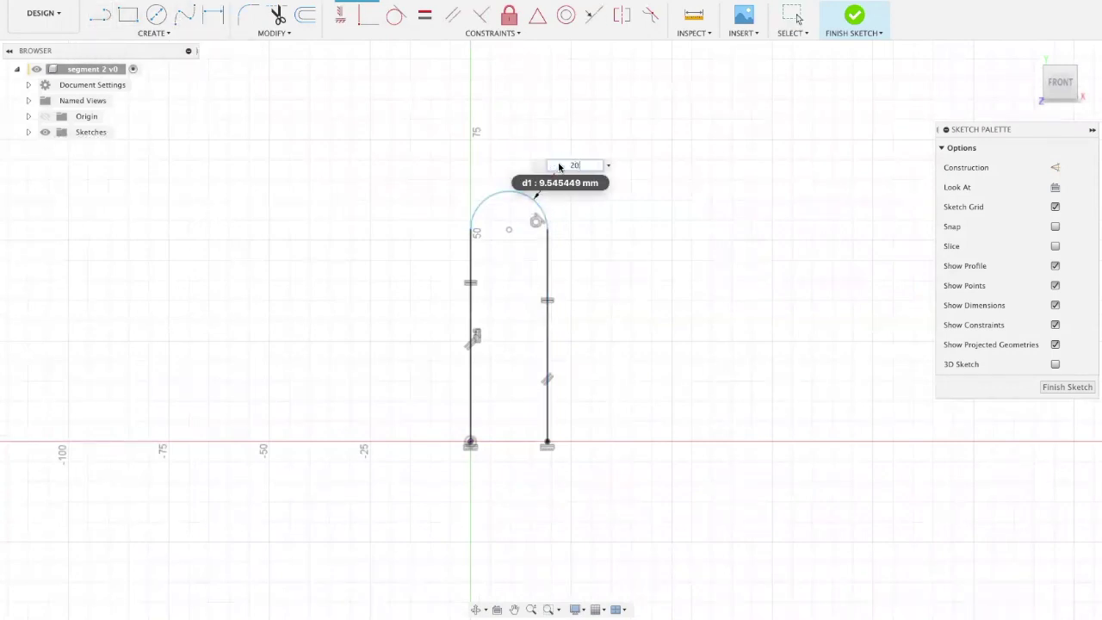
type("0")
key("Return")
key("Escape")
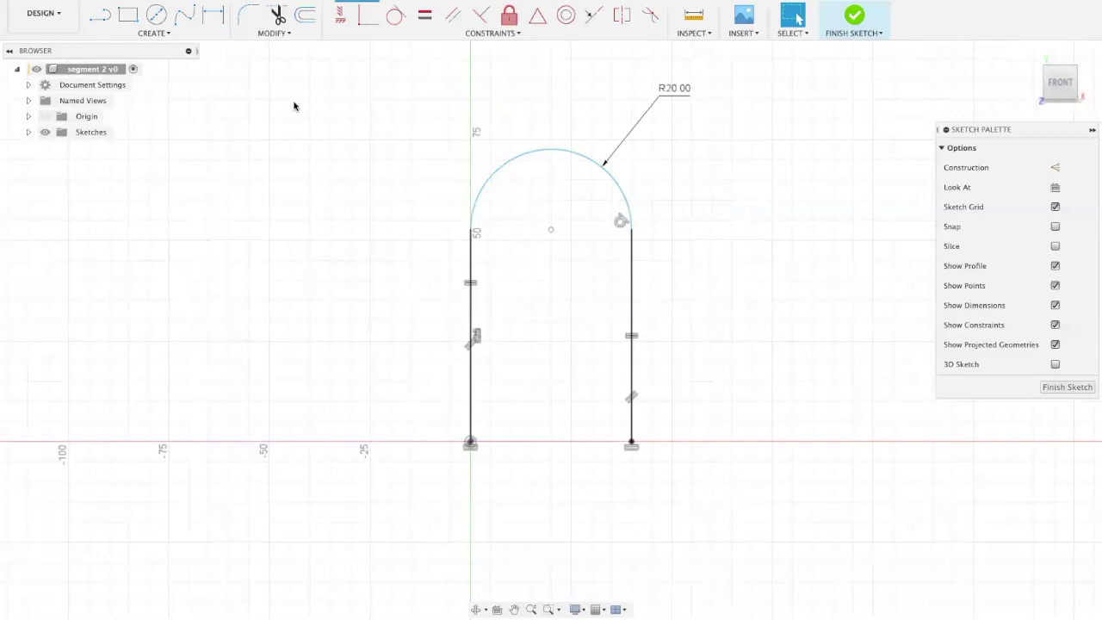
Draw a 40 mm horizontal construction line between the lower endpoints of the two vertical lines
scroll(459, 152, "down", 2)
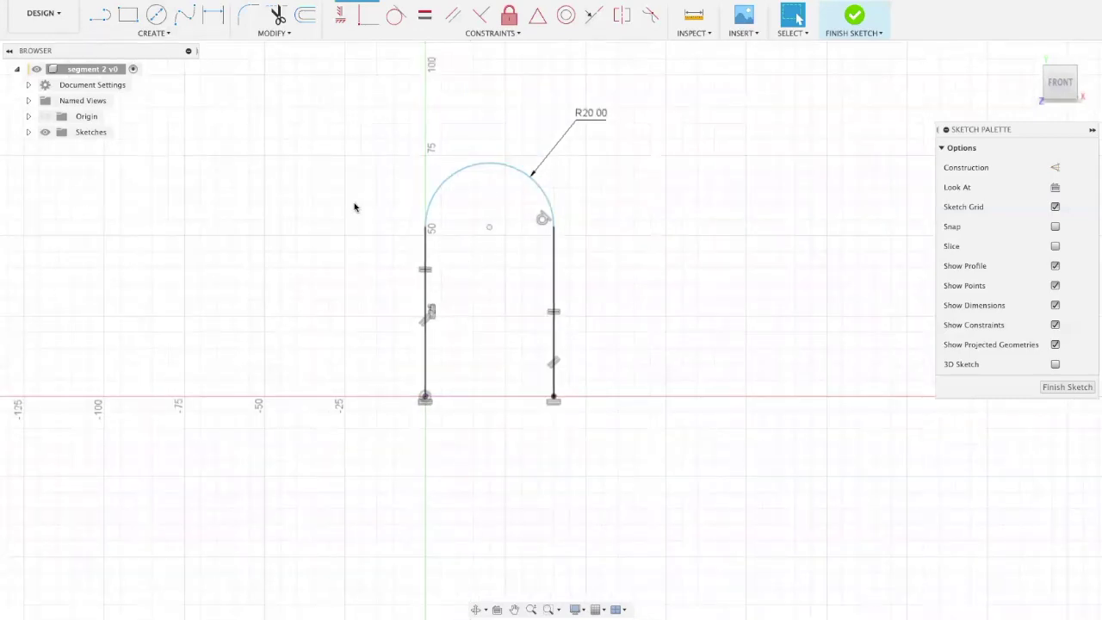
scroll(421, 241, "down", 4)
scroll(483, 344, "up", 3)
scroll(493, 374, "up", 1)
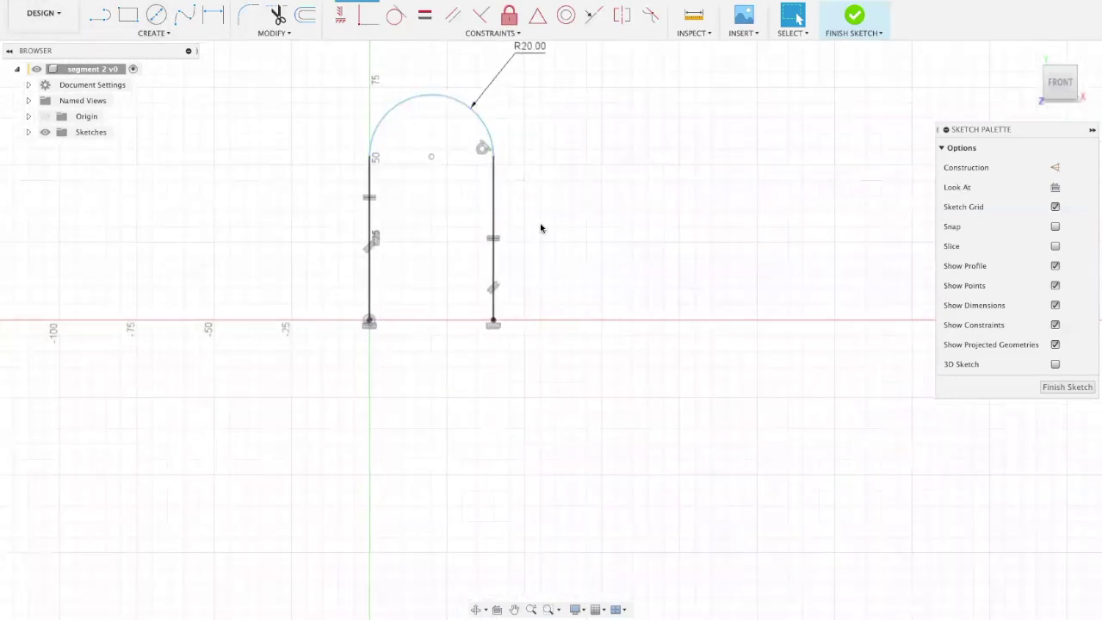
left_click(1058, 167)
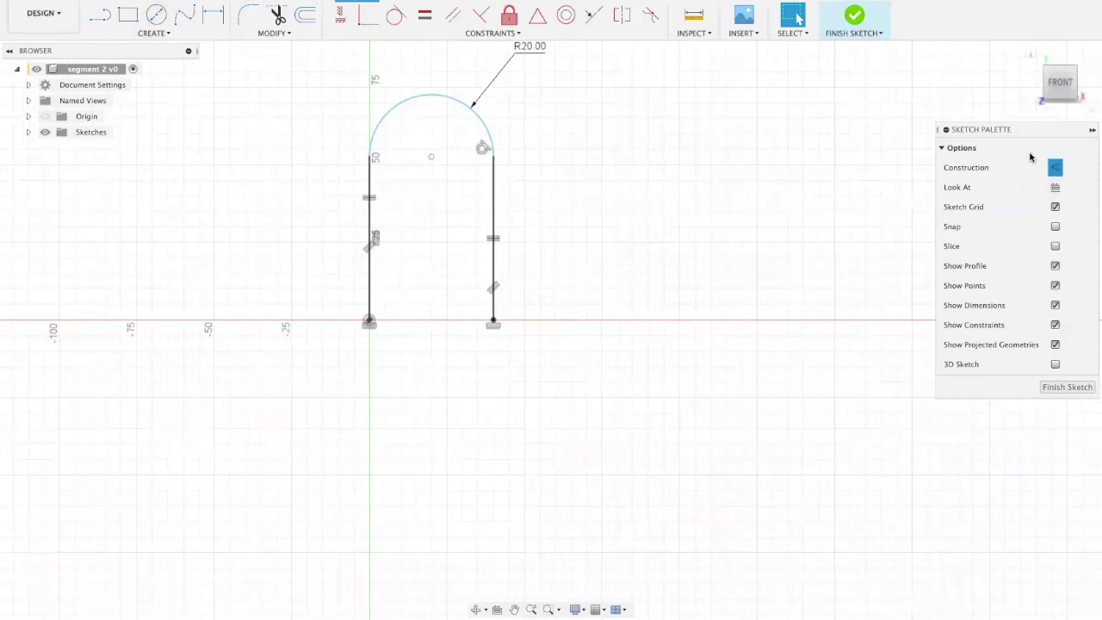
left_click(101, 15)
left_click(371, 323)
left_click(492, 323)
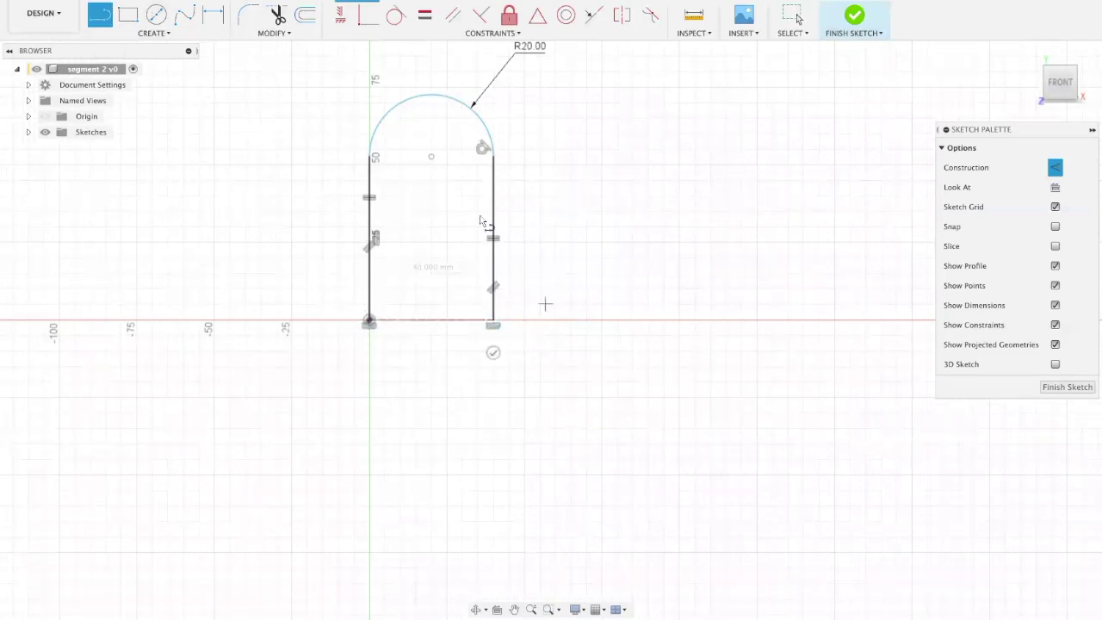
scroll(365, 340, "up", 3)
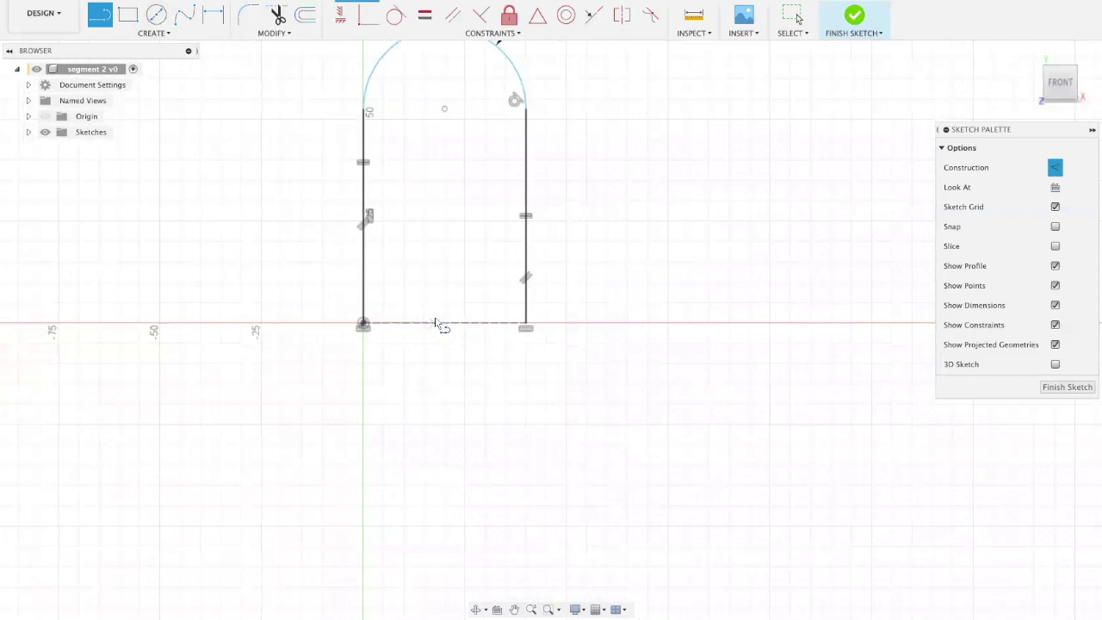
key("Escape")
Mirror the top arc and both vertical lines about the horizontal construction line to close the slot outline
scroll(491, 371, "down", 3)
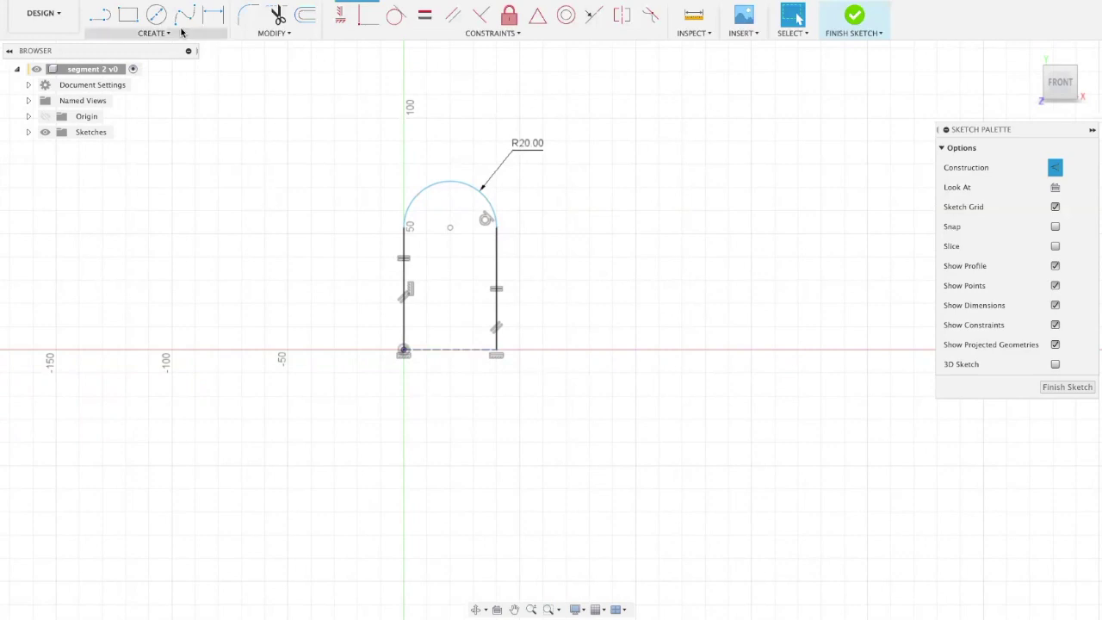
left_click(155, 33)
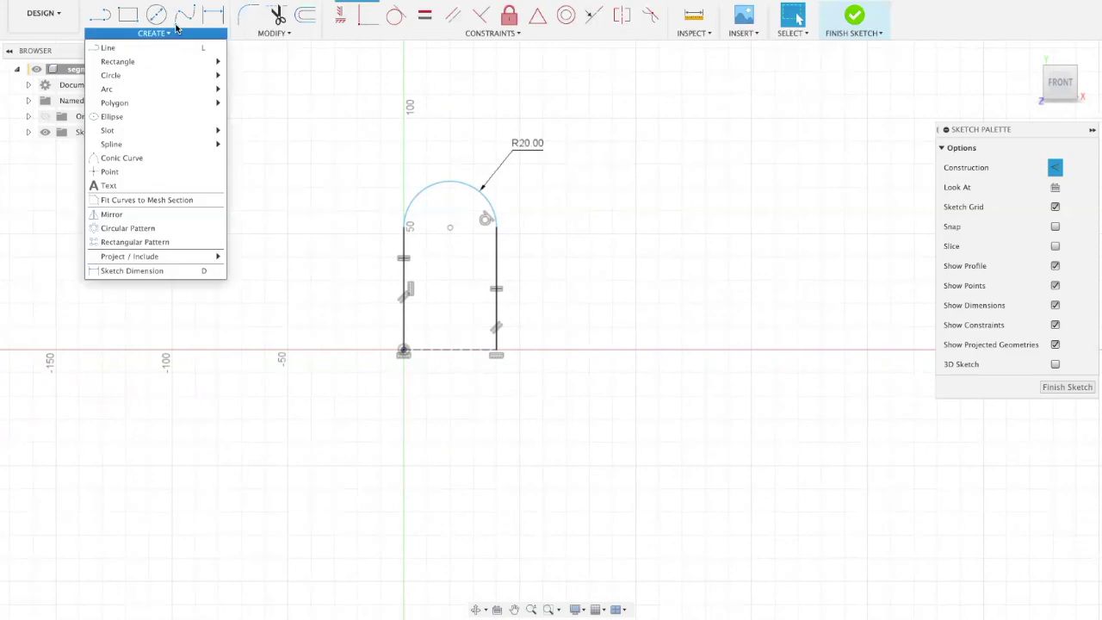
left_click(136, 215)
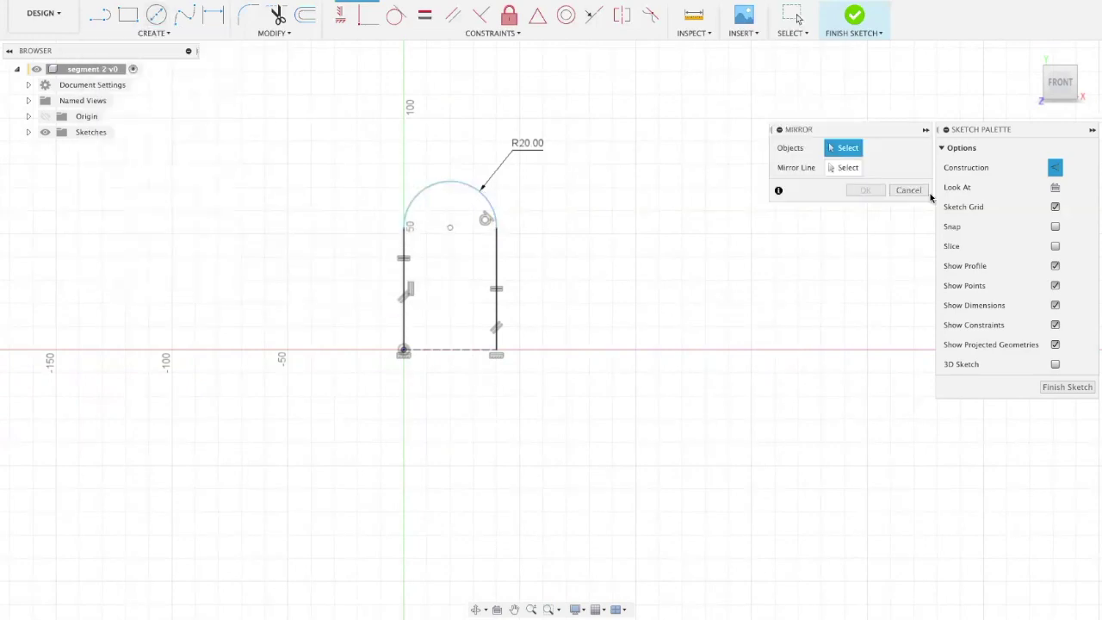
left_click(499, 199)
left_click(403, 245)
left_click(497, 262)
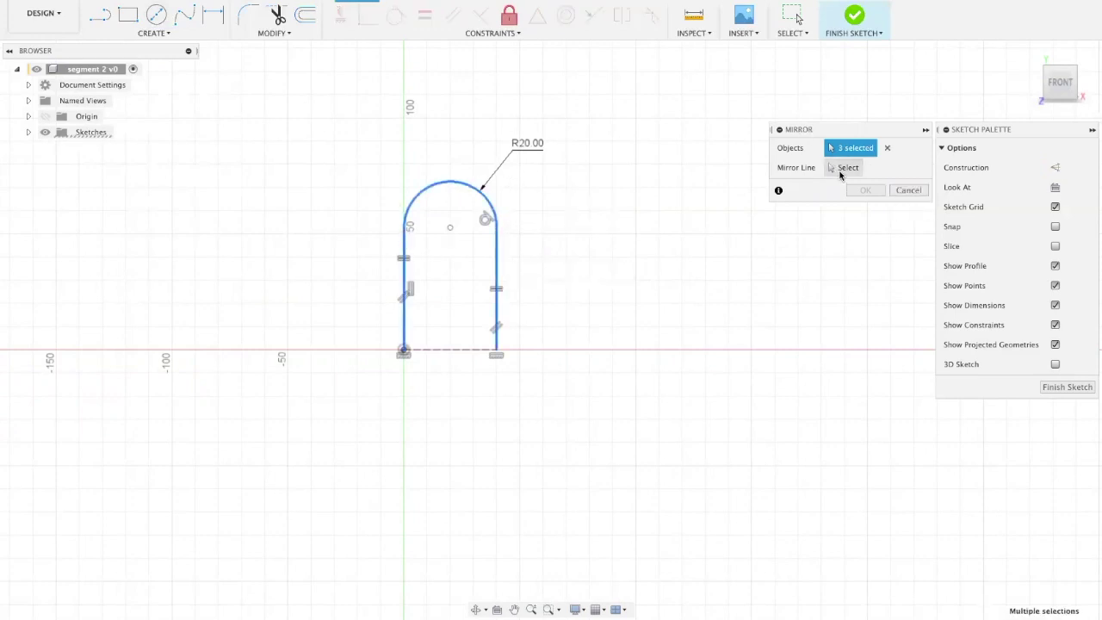
left_click(844, 168)
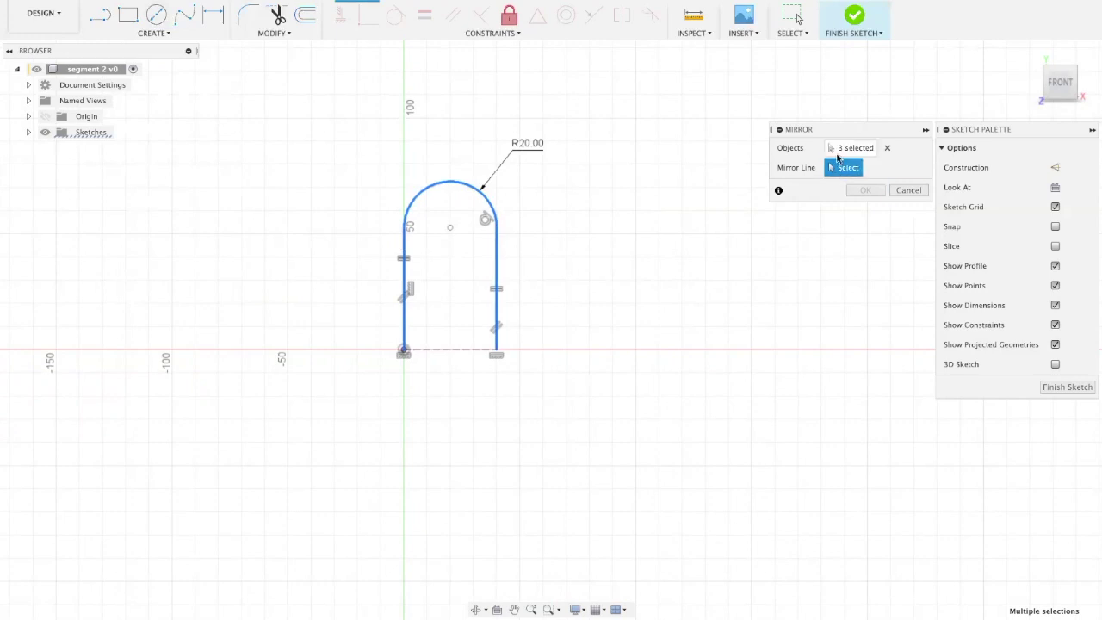
left_click(450, 350)
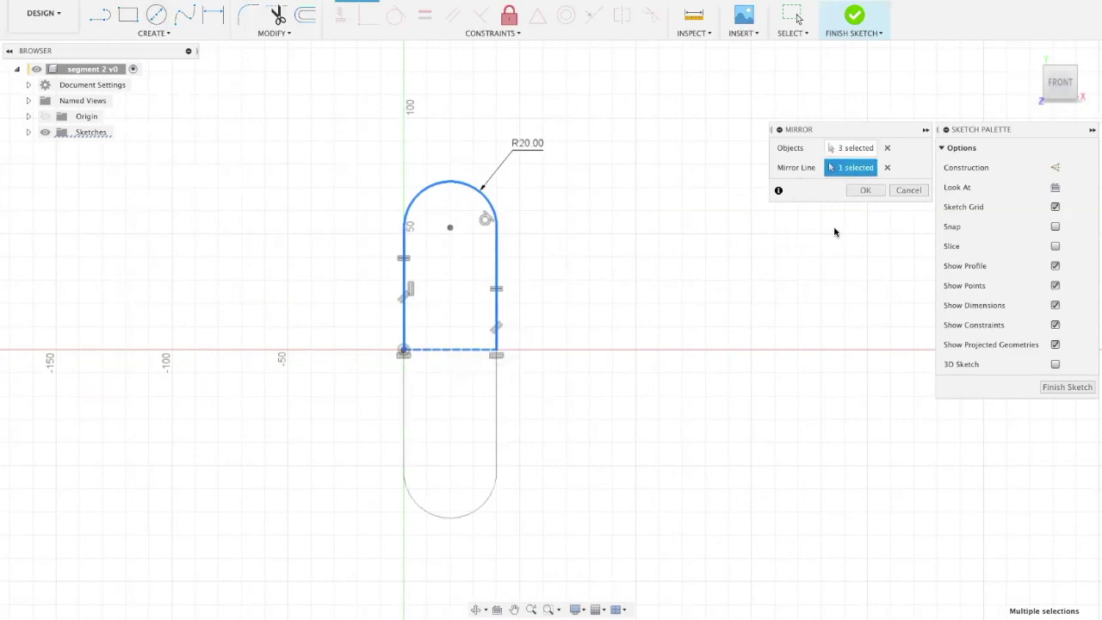
scroll(567, 345, "down", 2)
scroll(483, 431, "up", 4)
scroll(388, 344, "down", 4)
scroll(431, 194, "up", 4)
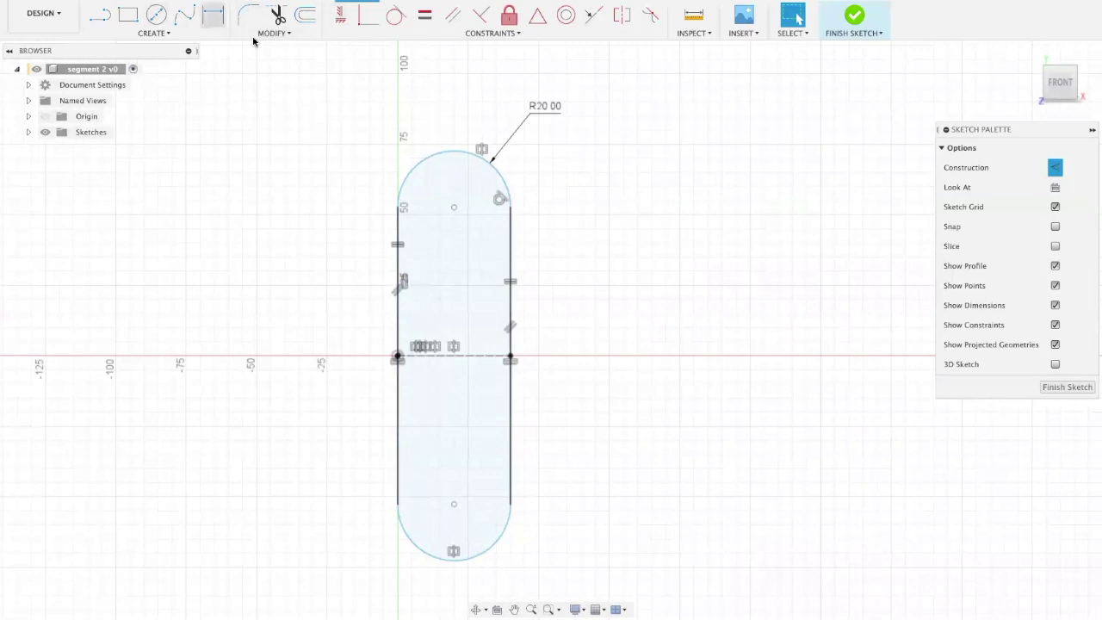
Dimension the slot's overall height between its top and bottom arc points to 180 mm
left_click(213, 15)
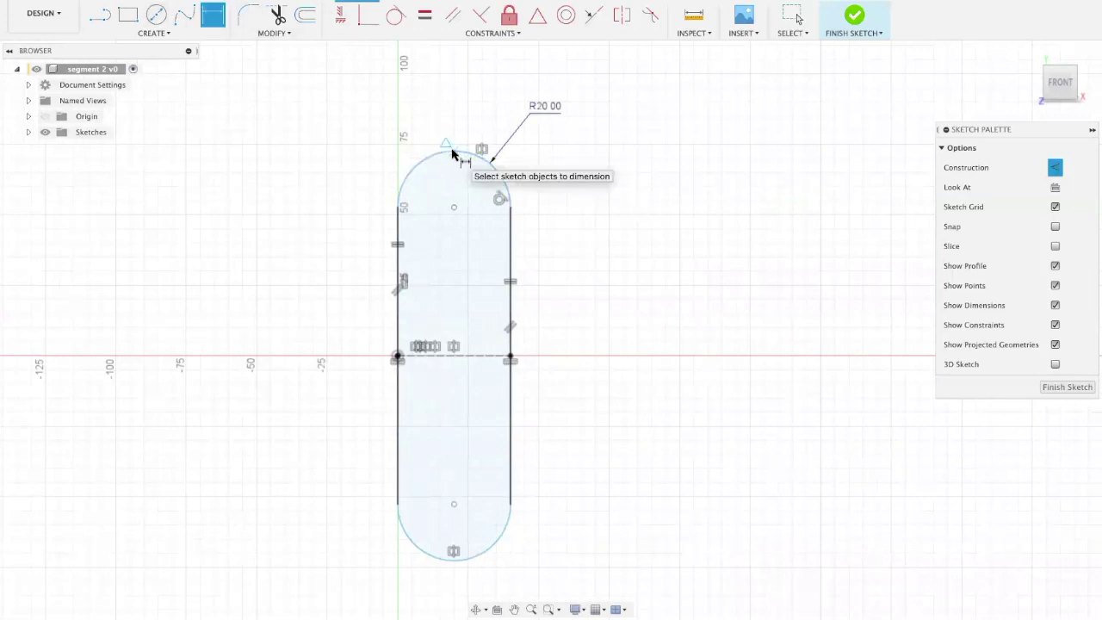
left_click(455, 560)
left_click(728, 295)
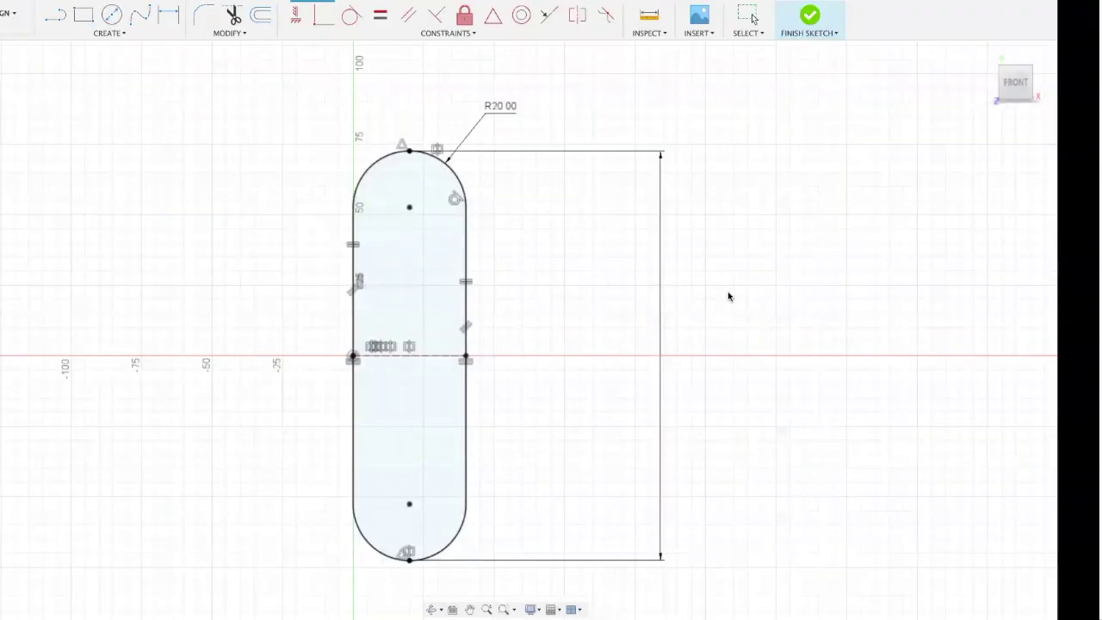
type("180")
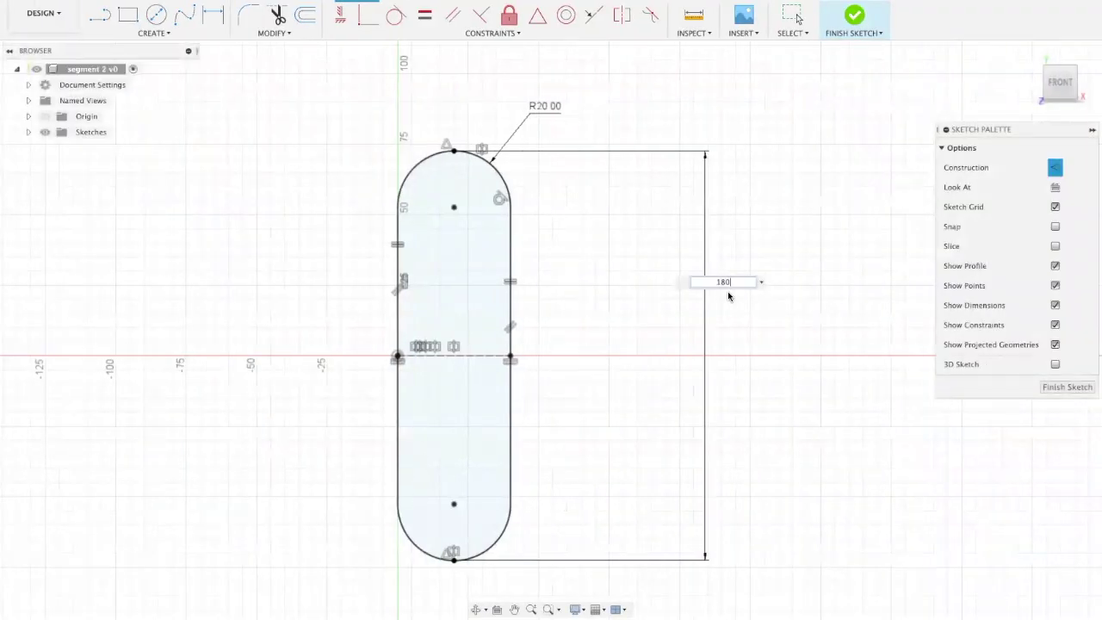
key("Return")
scroll(693, 340, "down", 3)
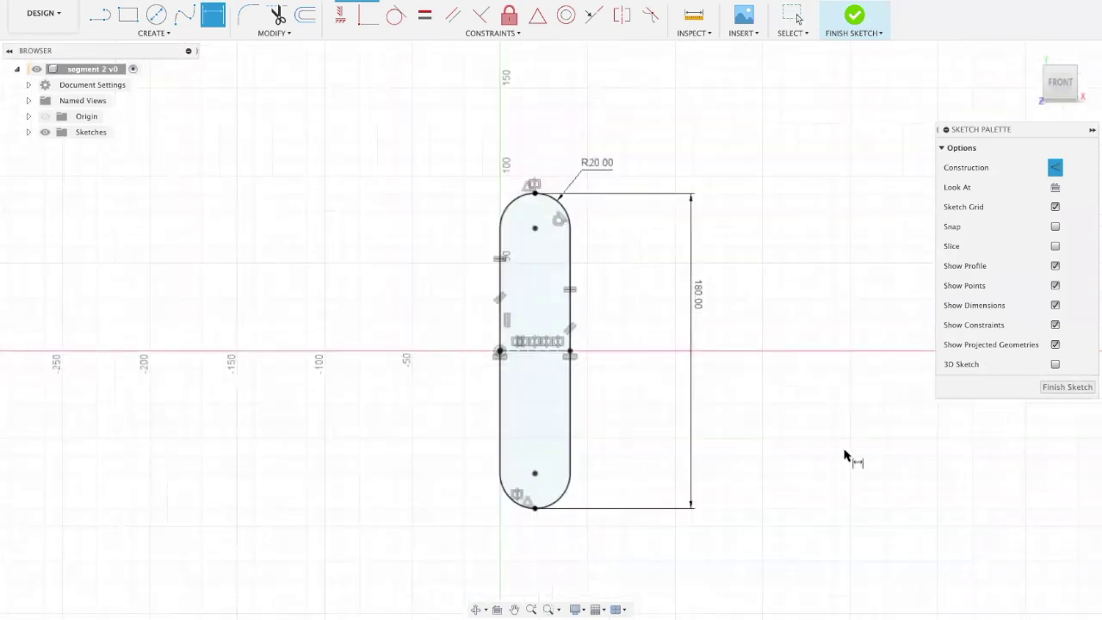
key("Escape")
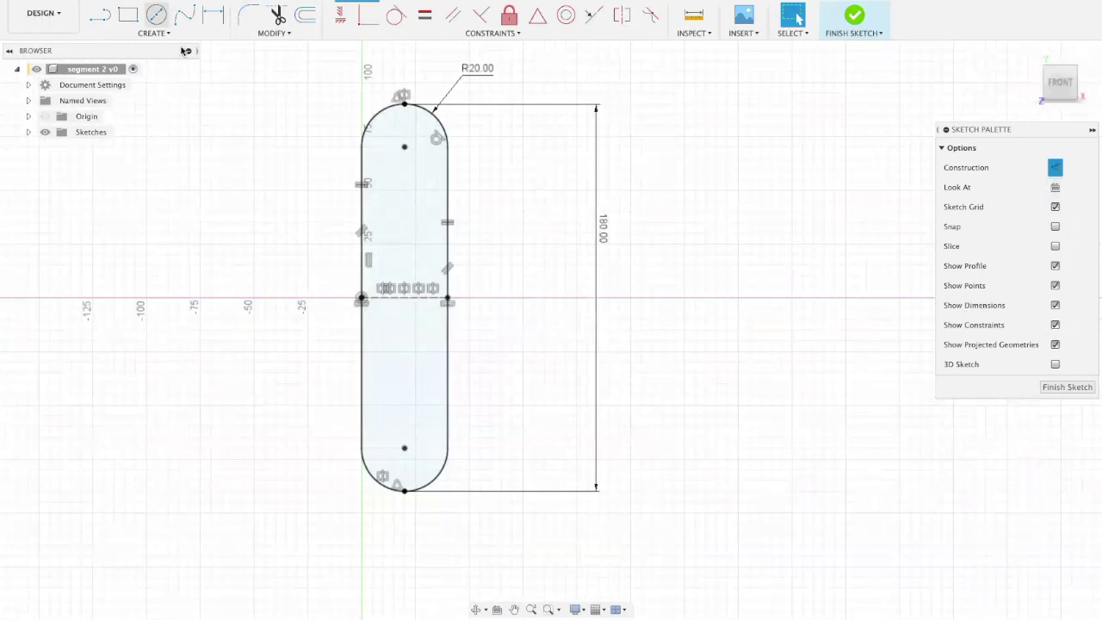
Sketch a small construction rectangle inside the slot's lower rounded end, just below the arc's centre point
left_click(128, 15)
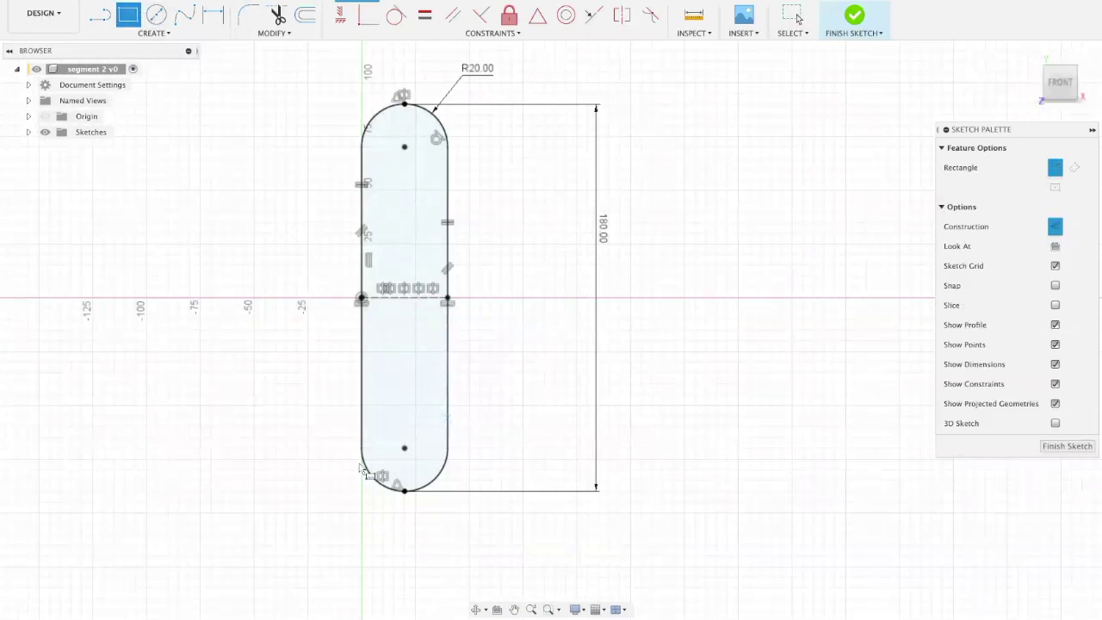
scroll(412, 468, "up", 5)
left_click(356, 425)
key("Return")
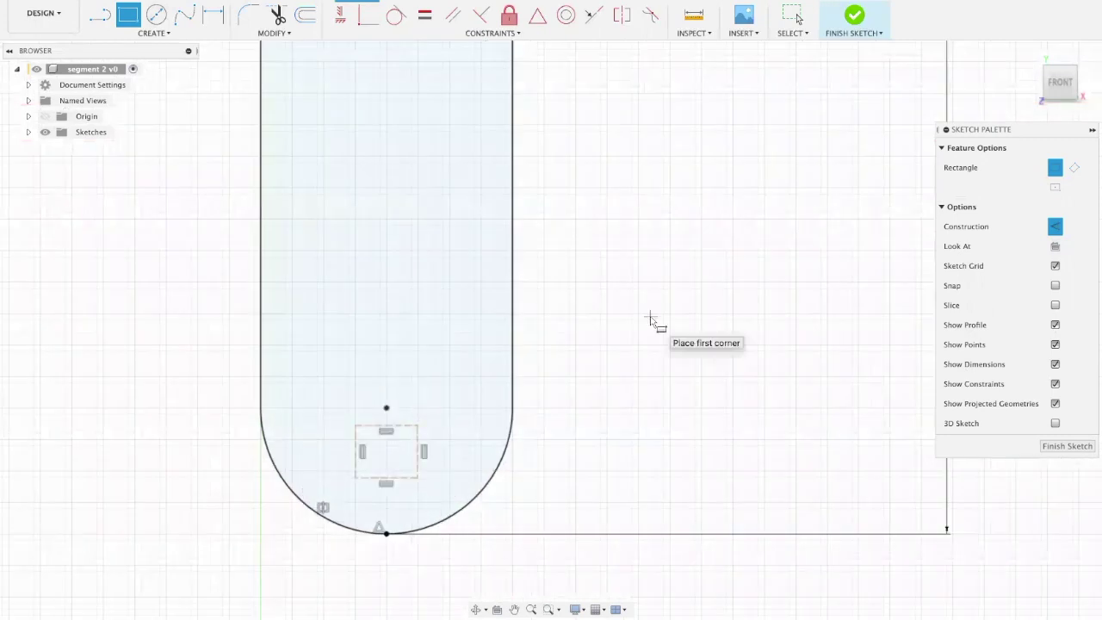
key("Escape")
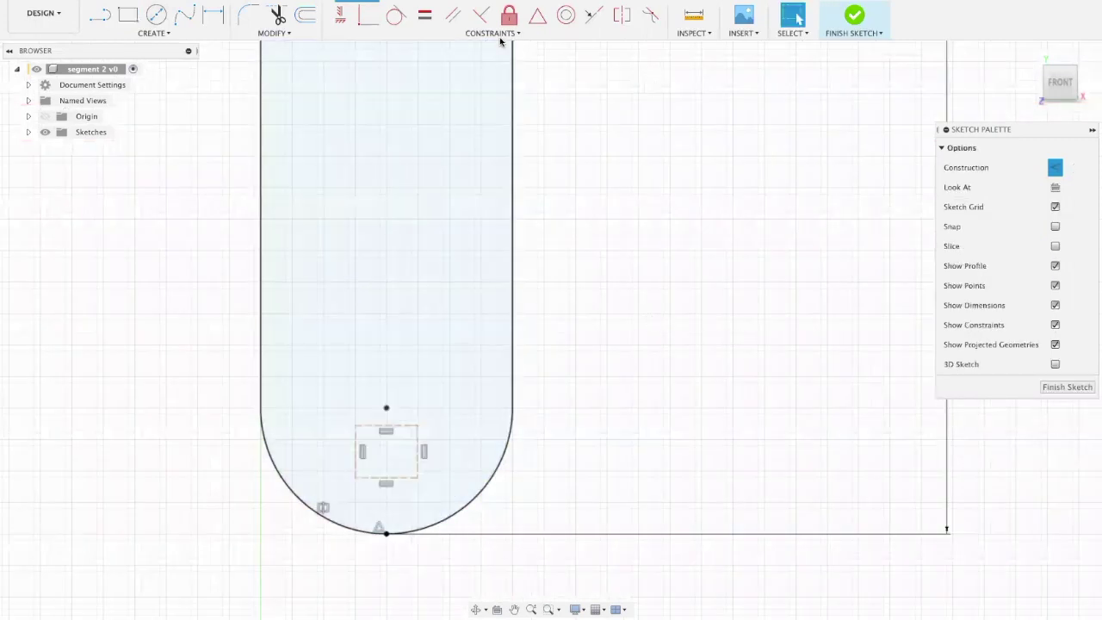
Apply an Equal constraint between the construction rectangle's top and right sides to make it a square
left_click(426, 15)
left_click(393, 427)
left_click(419, 445)
key("Escape")
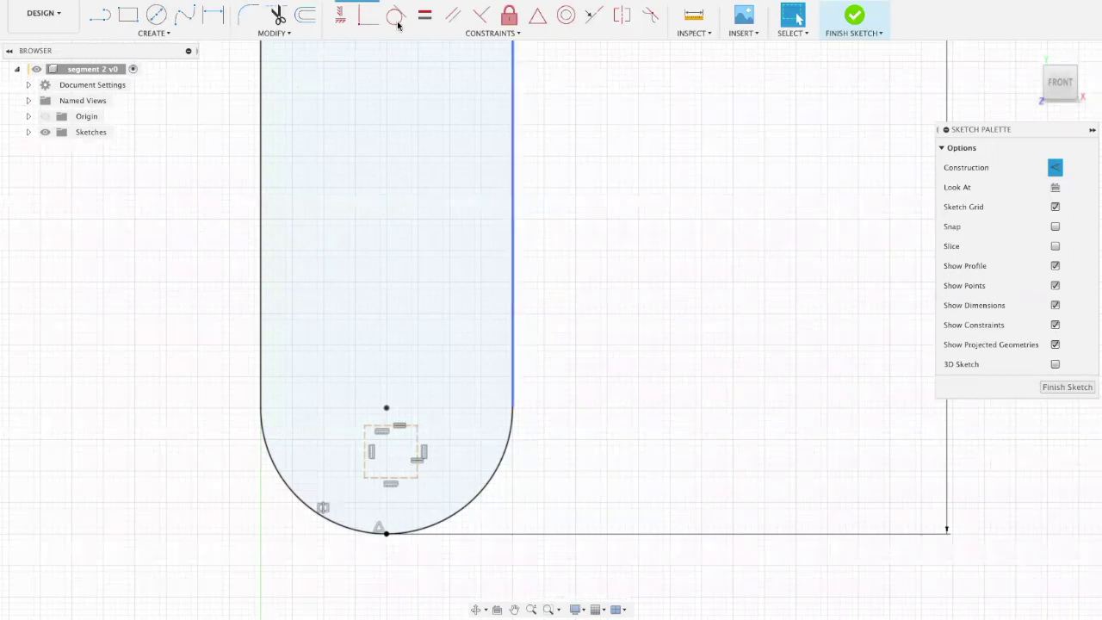
Align the midpoint of the construction square's top edge vertically with the lower arc's centre point
left_click(343, 14)
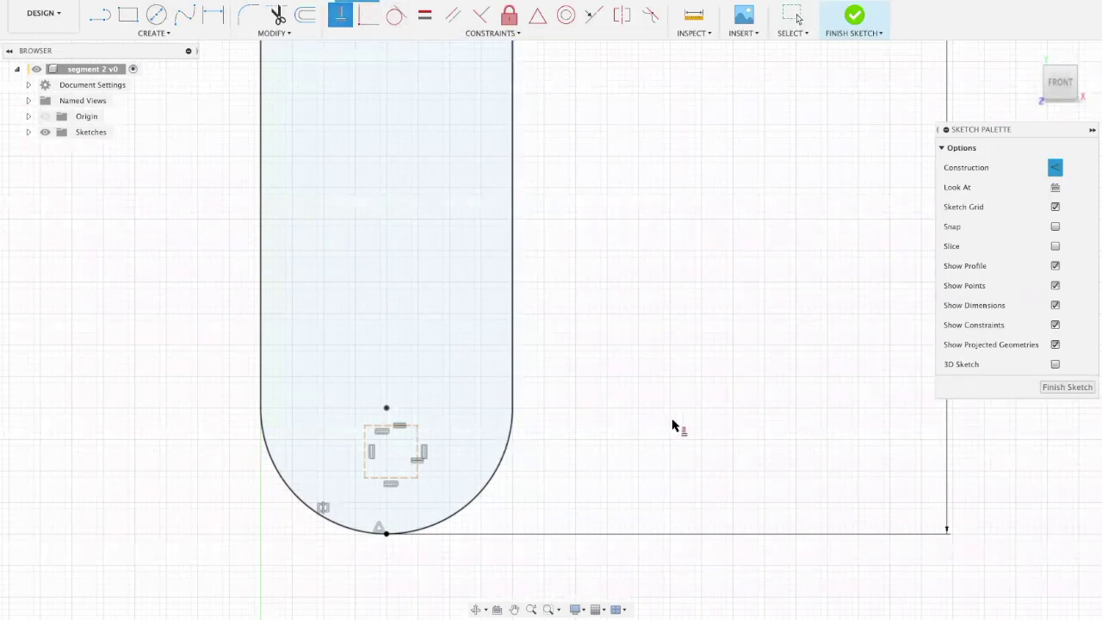
left_click(391, 422, "shift")
left_click(388, 407)
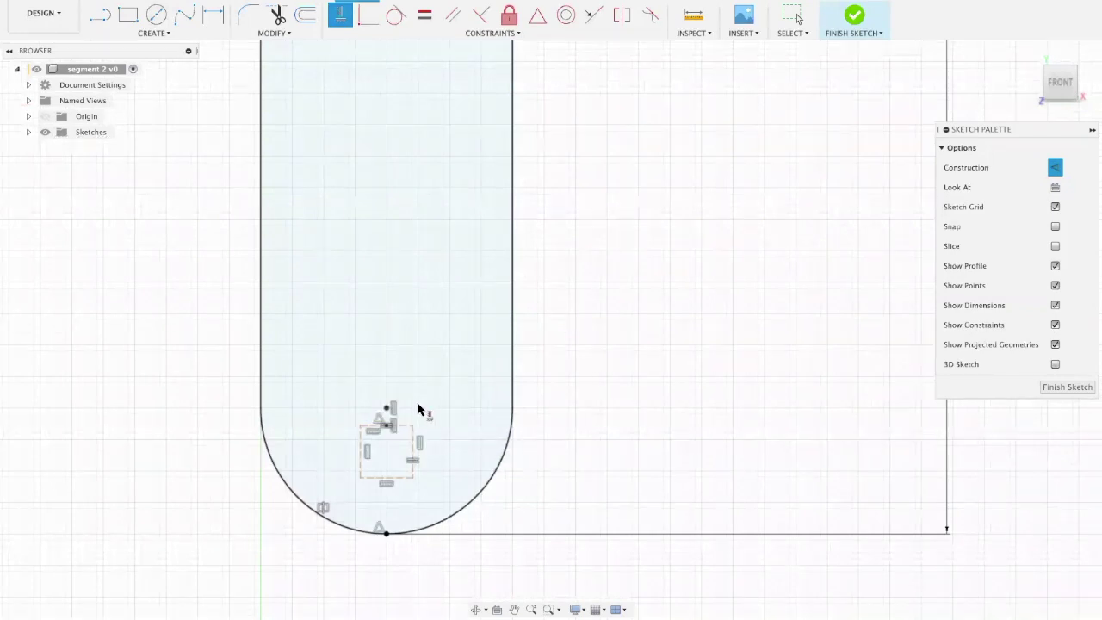
key("Escape")
scroll(697, 427, "down", 2)
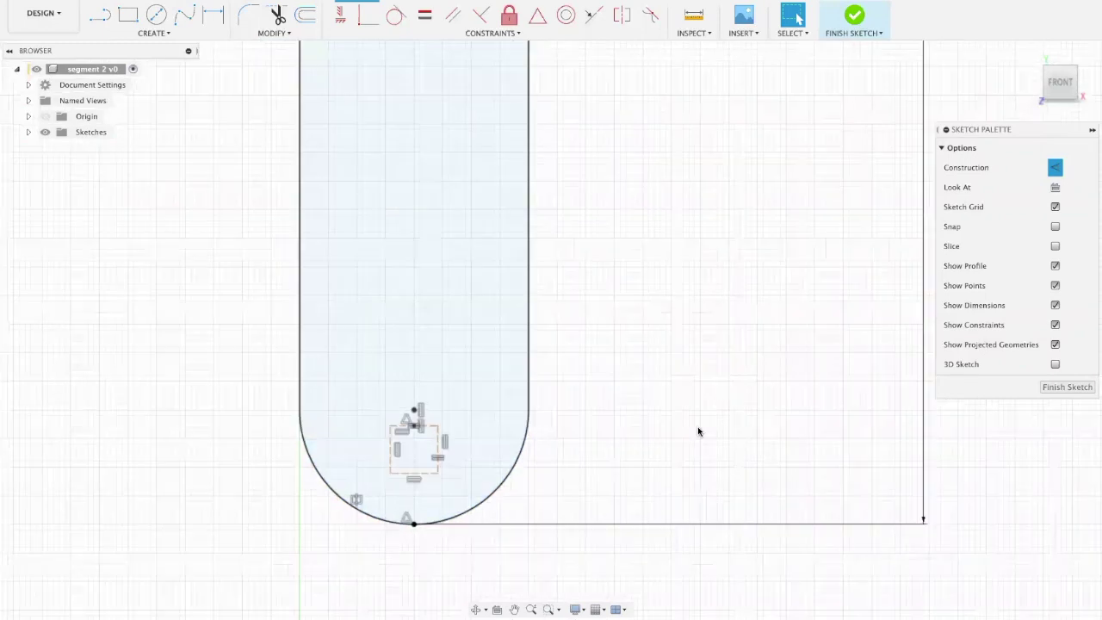
Dimension the width of the construction square to 9 mm
scroll(581, 462, "up", 3)
mouse_move(385, 407)
left_mouse_down()
mouse_move(393, 184)
mouse_move(380, 447)
mouse_move(382, 410)
mouse_move(379, 425)
left_mouse_up()
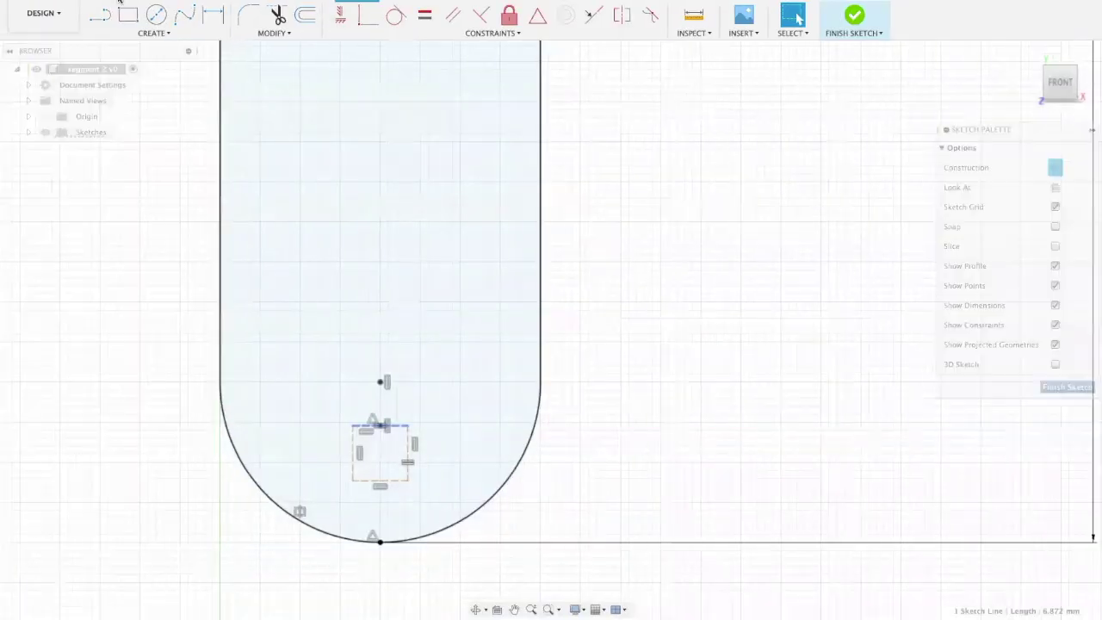
left_click(405, 455)
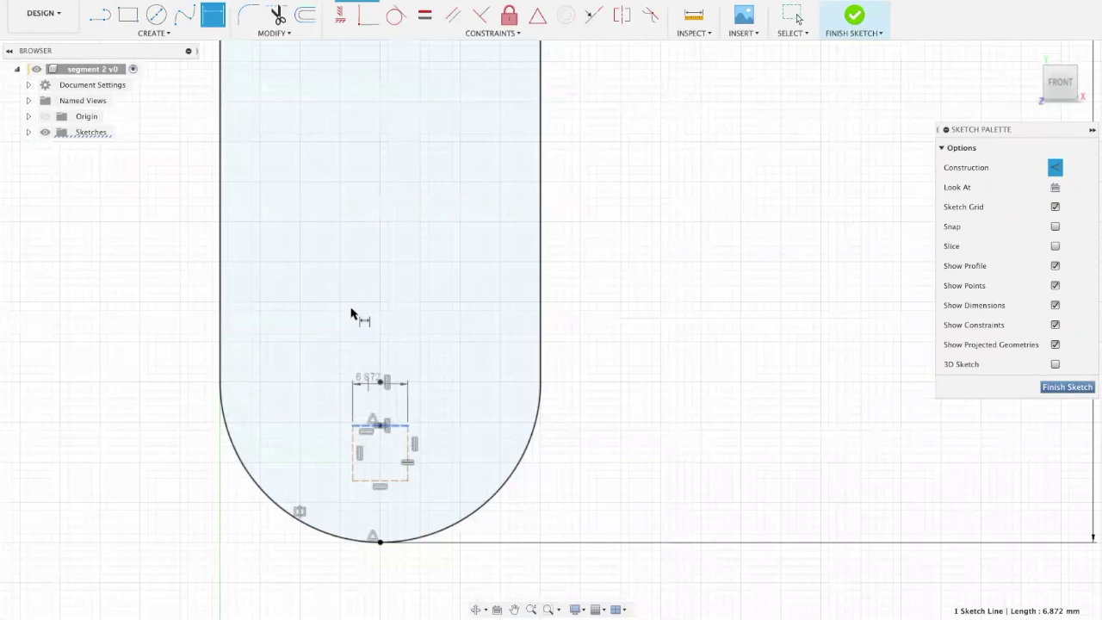
left_click(364, 599)
type("9")
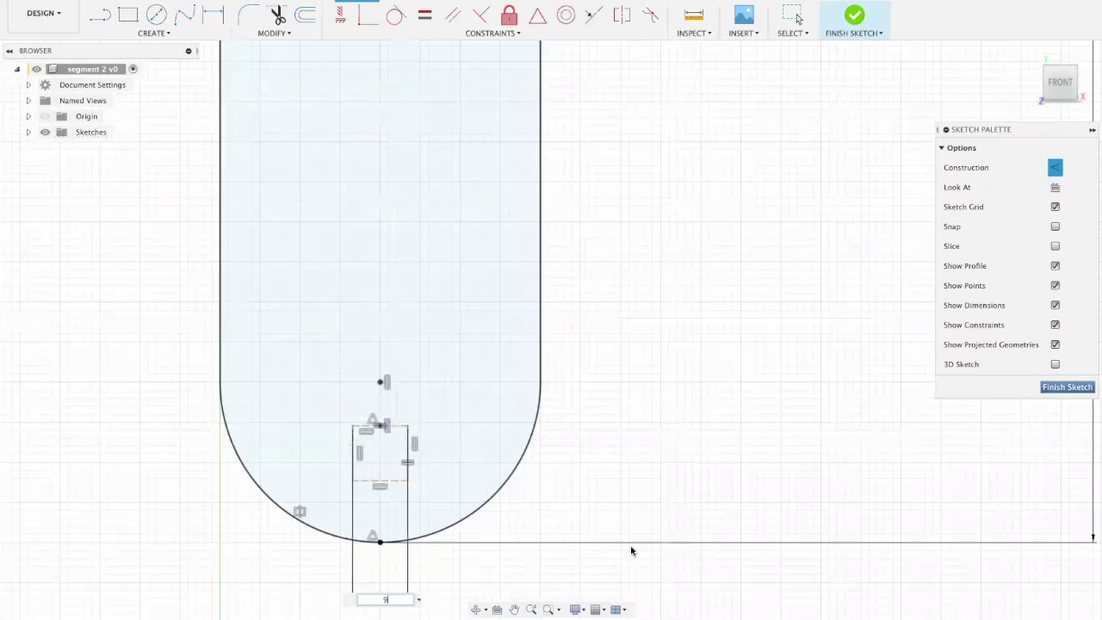
key("Return")
key("Escape")
Dimension the distance from the construction square's bottom edge to the slot's lowest point to 15.5 mm
scroll(732, 298, "down", 3)
scroll(788, 310, "up", 3)
scroll(677, 379, "down", 4)
scroll(471, 482, "up", 5)
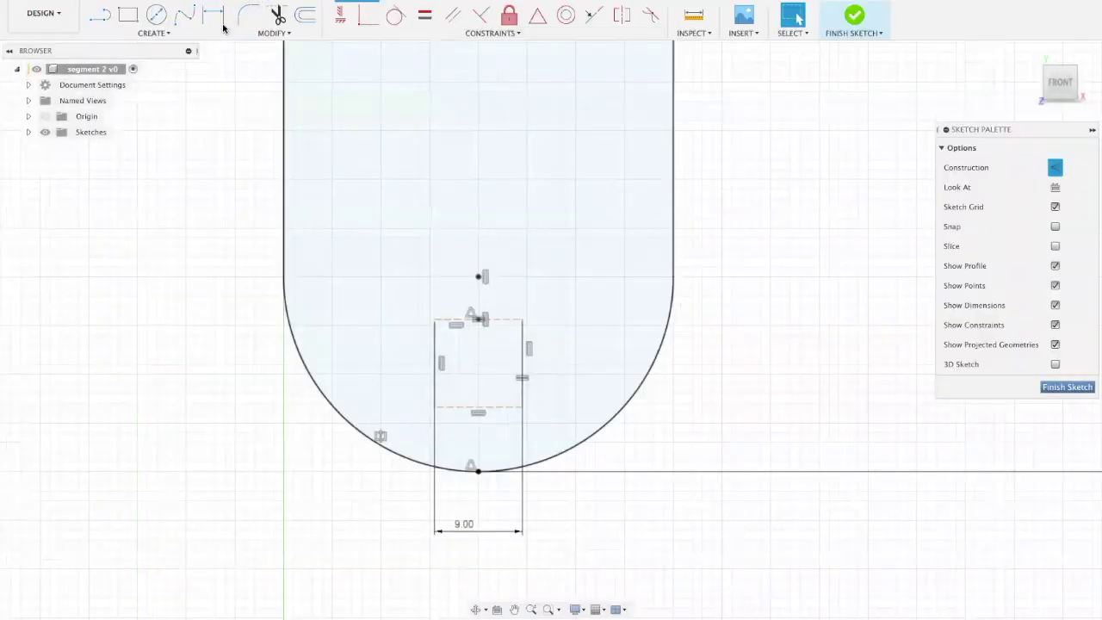
left_click(213, 15)
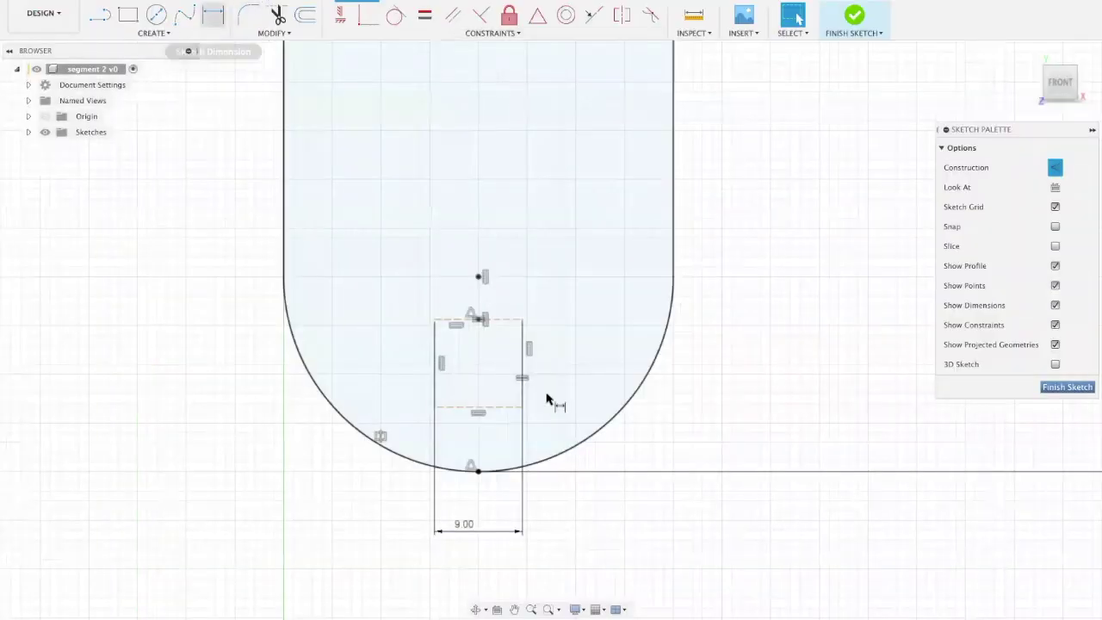
left_click(504, 406)
left_click(478, 471)
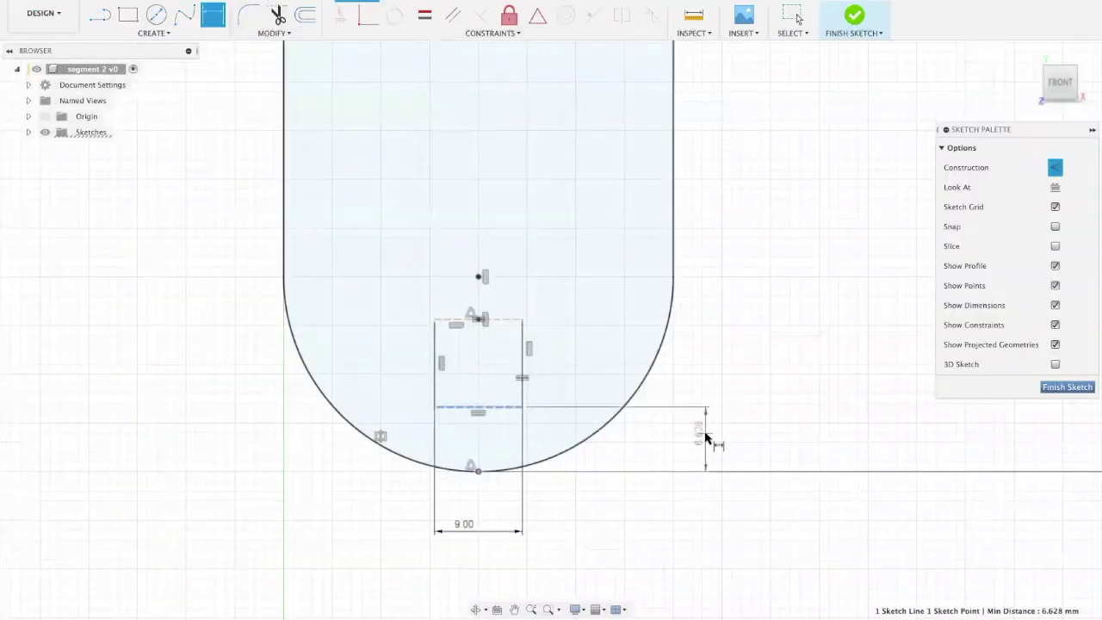
left_click(733, 433)
type("1")
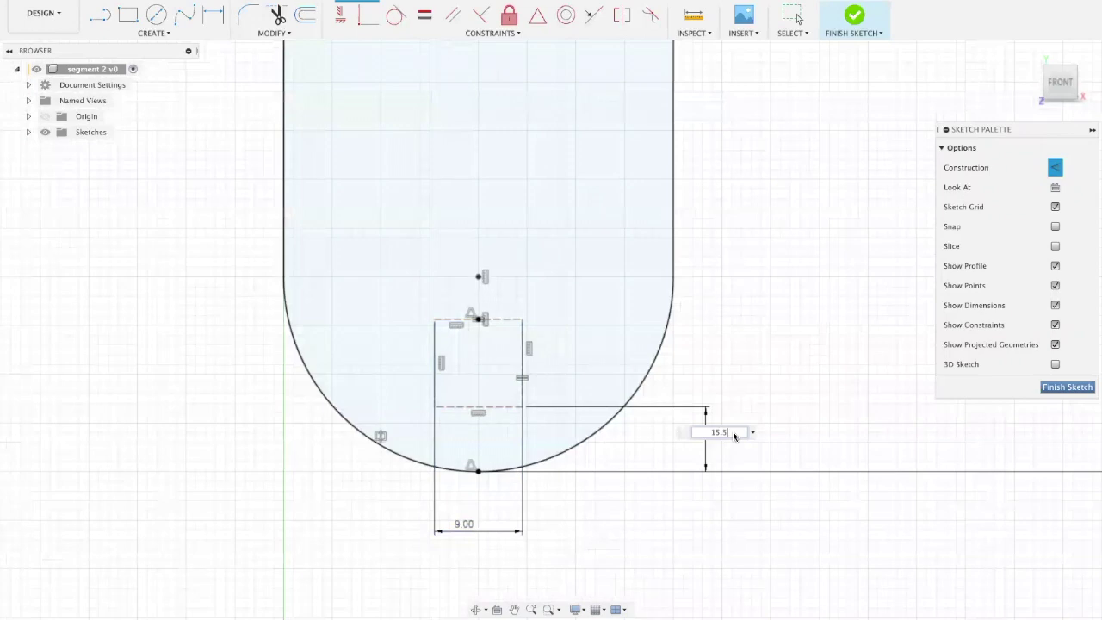
type("5.5")
key("Return")
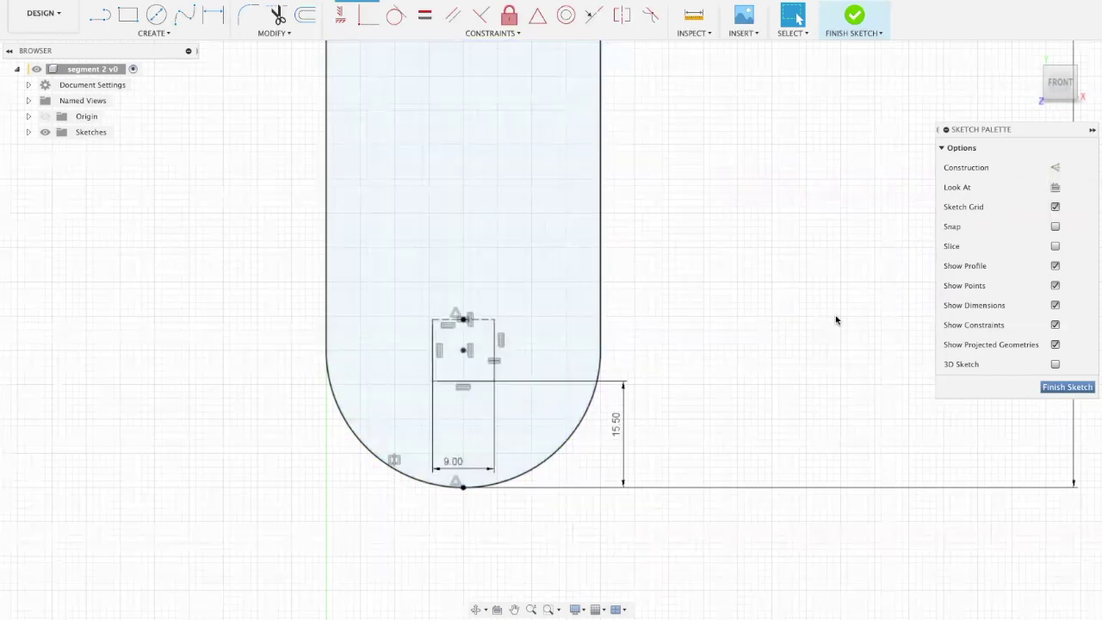
Sketch four separate circles freehand around and above the construction square in the lower part of the slot
left_click(156, 14)
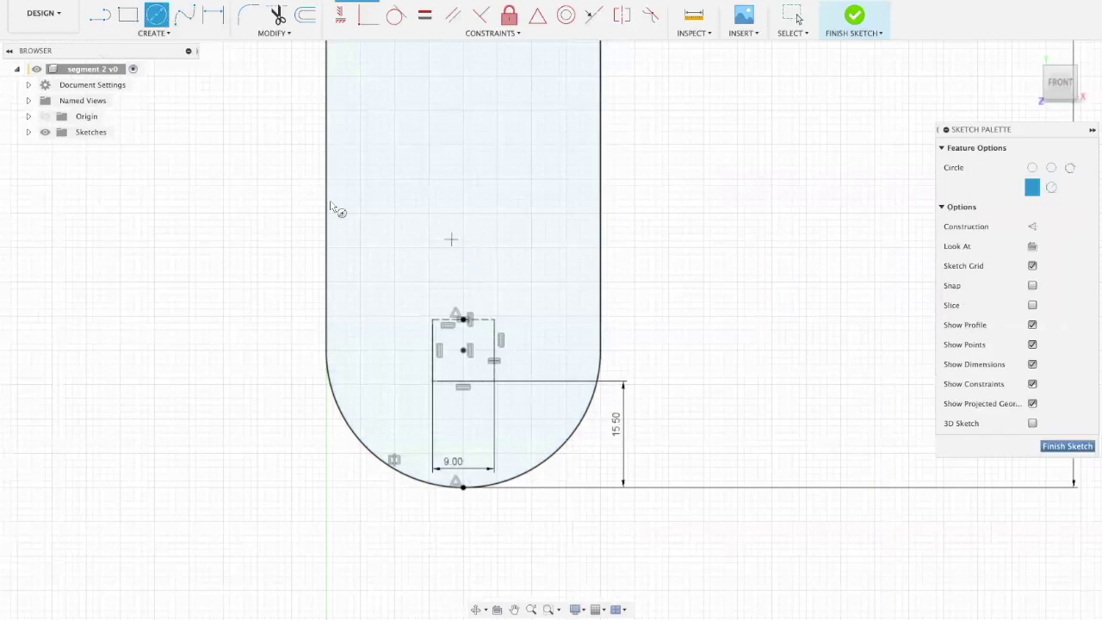
left_click(336, 173)
left_click(459, 213)
left_click(434, 188)
left_click(544, 248)
left_click(544, 212)
left_click(373, 306)
left_click(371, 280)
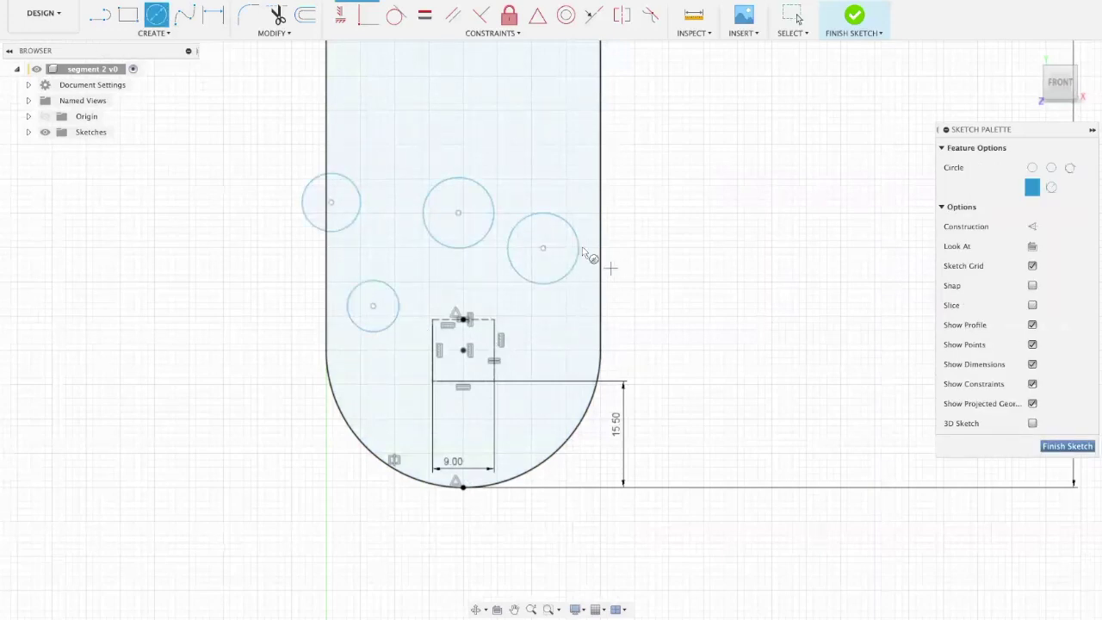
key("Escape")
Apply Equal constraints between the four circles so they all share one diameter
left_click(425, 14)
left_click(458, 178)
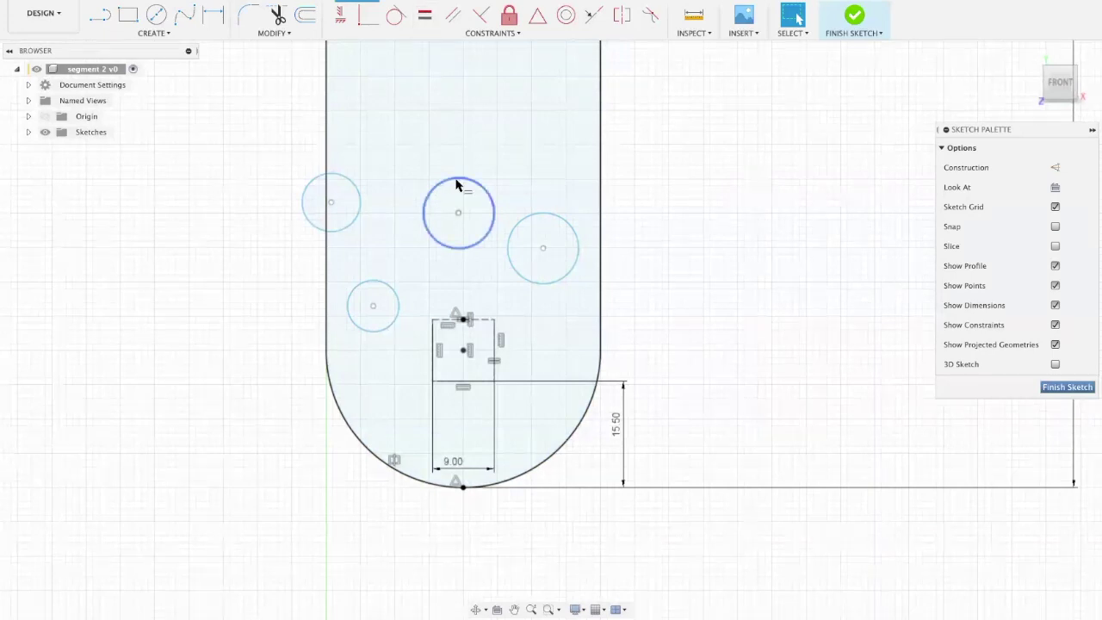
left_click(345, 182)
left_click(530, 215)
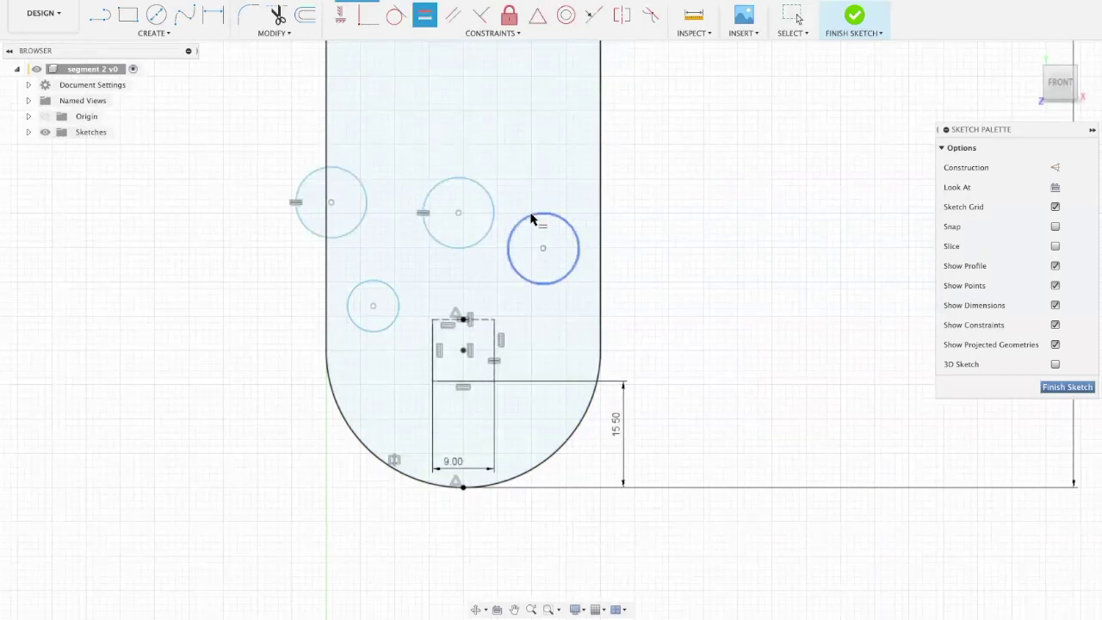
left_click(488, 202)
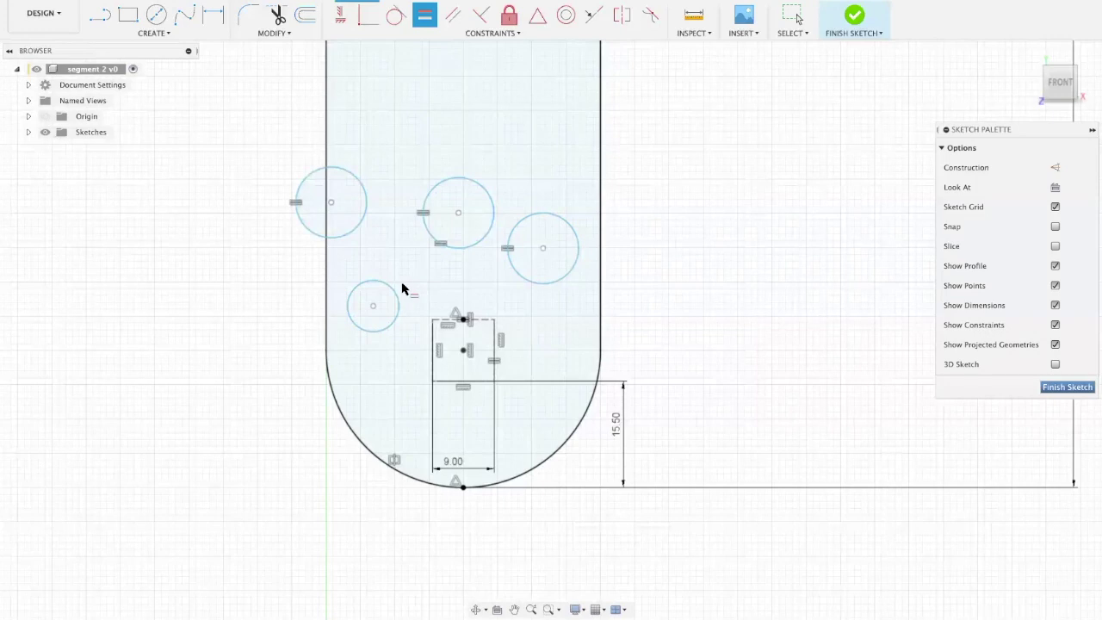
left_click(399, 290)
left_click(509, 249)
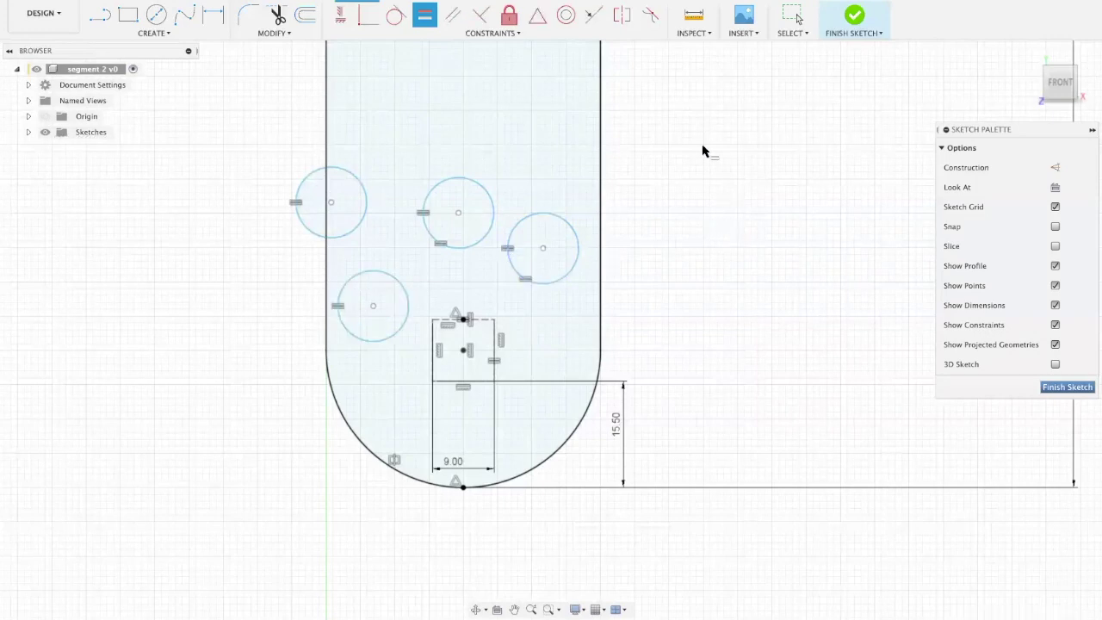
key("Escape")
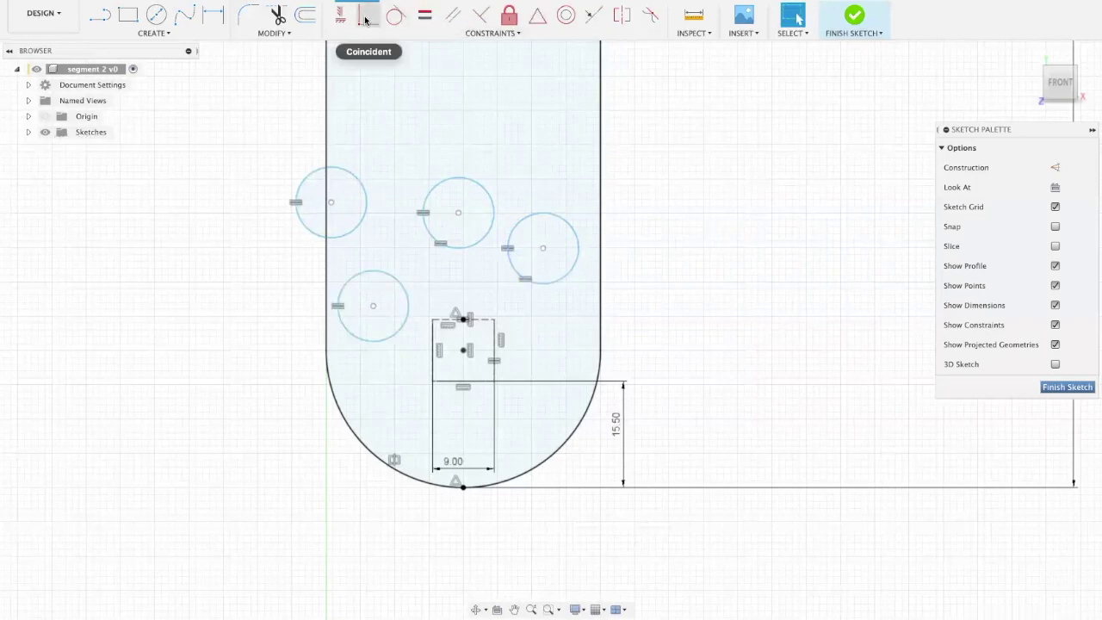
Resize the linked circles freehand to a radius of about 3.3 mm using the circle on the slot's left edge
left_click(342, 190)
left_click_drag(342, 191, 348, 187)
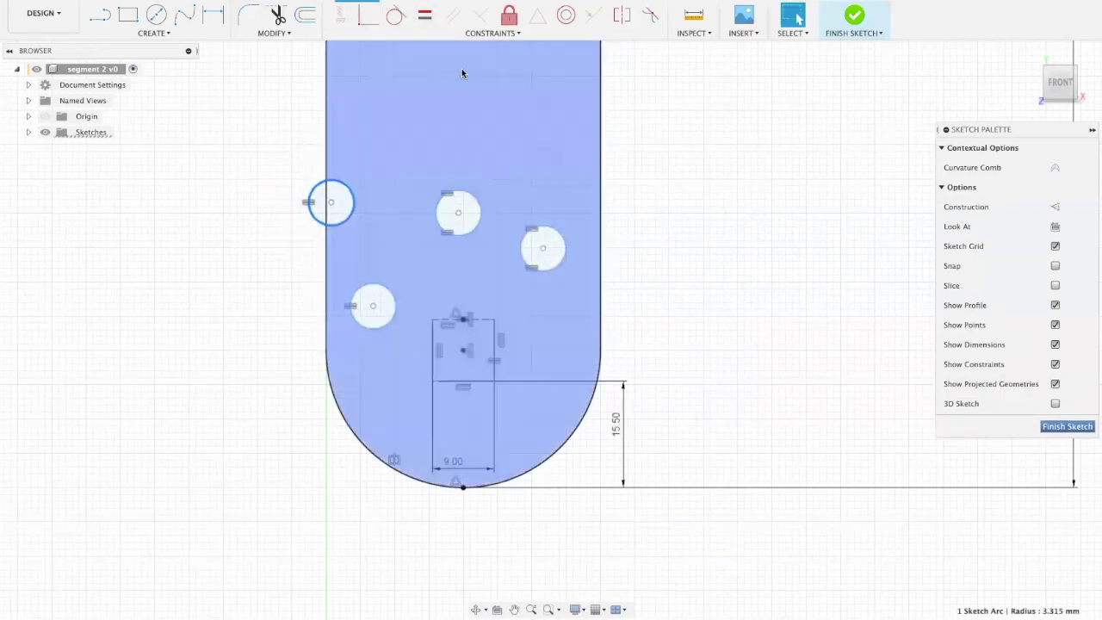
key("Escape")
Make the centres of the four circles coincident with the four corners of the construction square
left_click(361, 19)
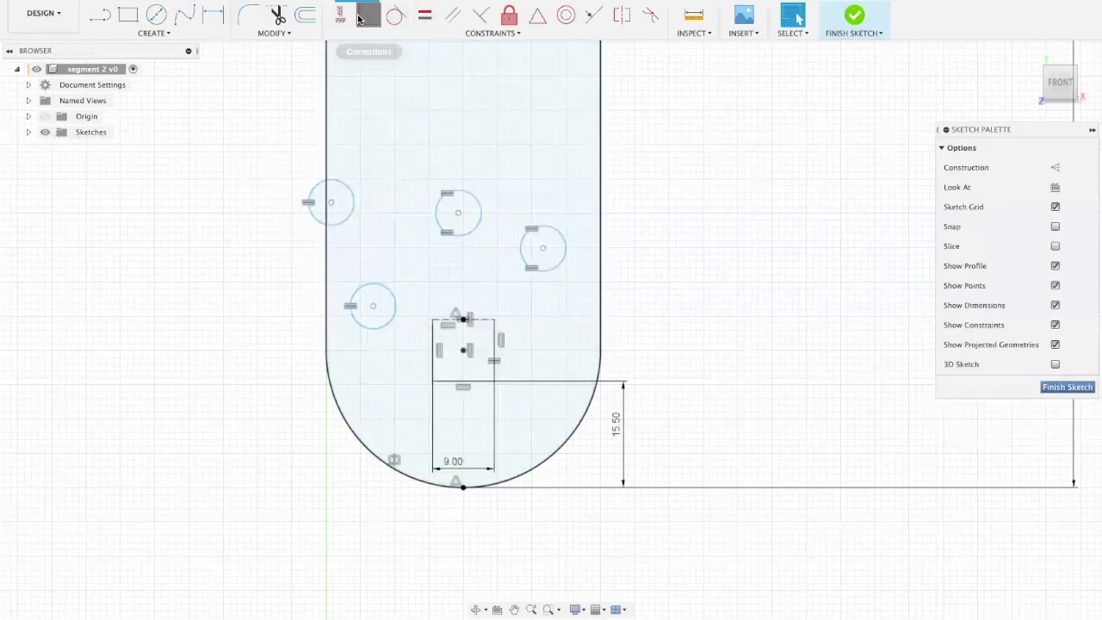
left_click(331, 203)
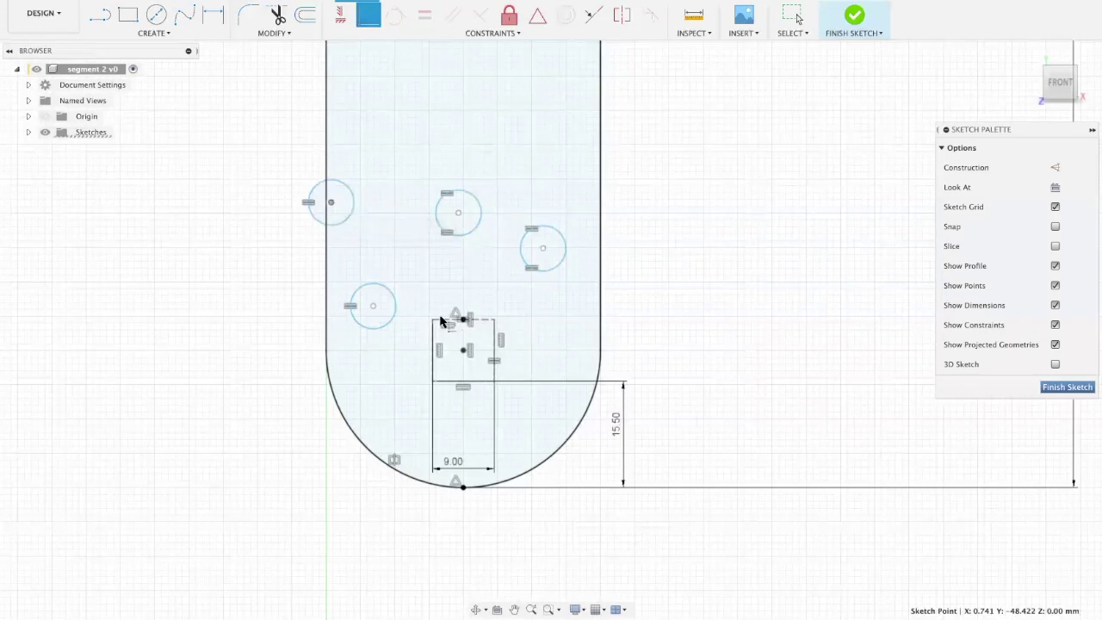
left_click(432, 321)
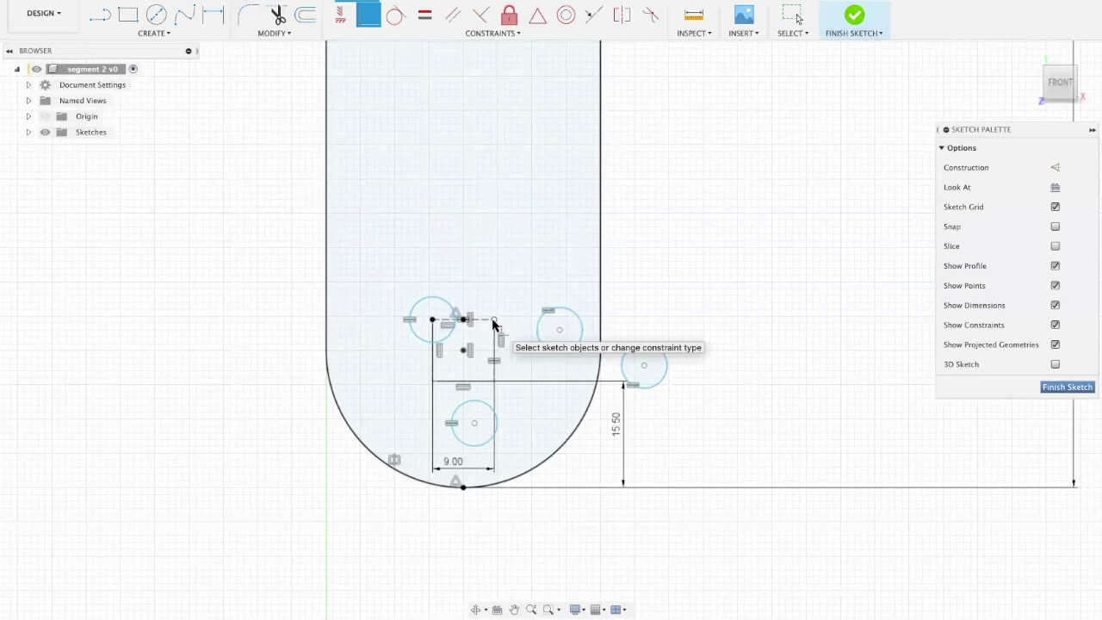
left_click(560, 330)
left_click(494, 320)
left_click(644, 366)
left_click(474, 424)
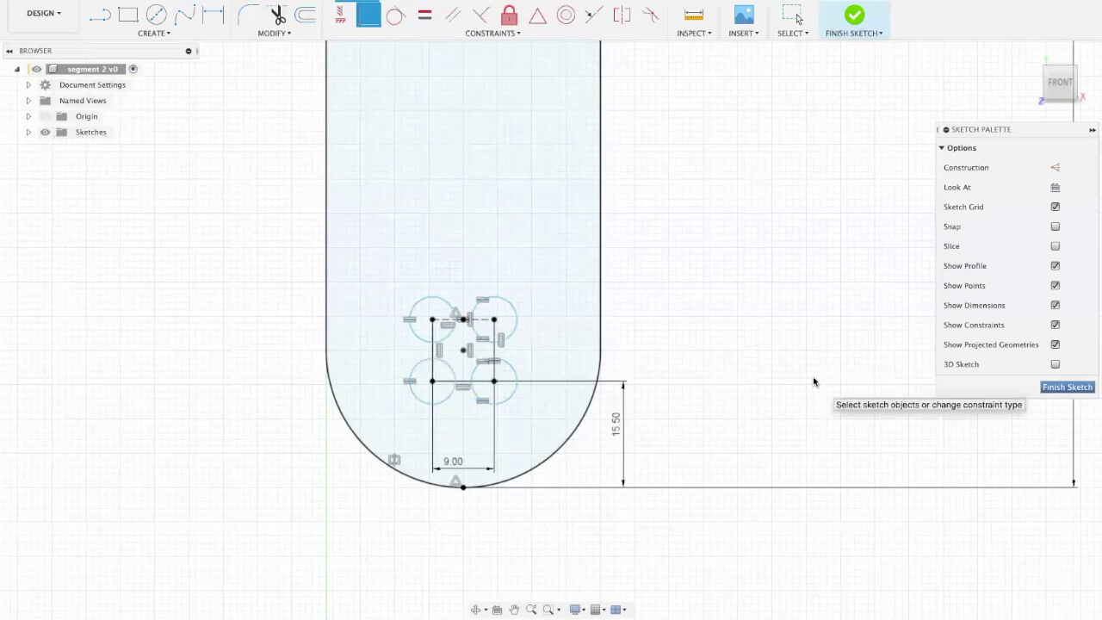
key("Escape")
Dimension the diameter of the upper-left circle of the hole pattern to 3.05 mm
key("d")
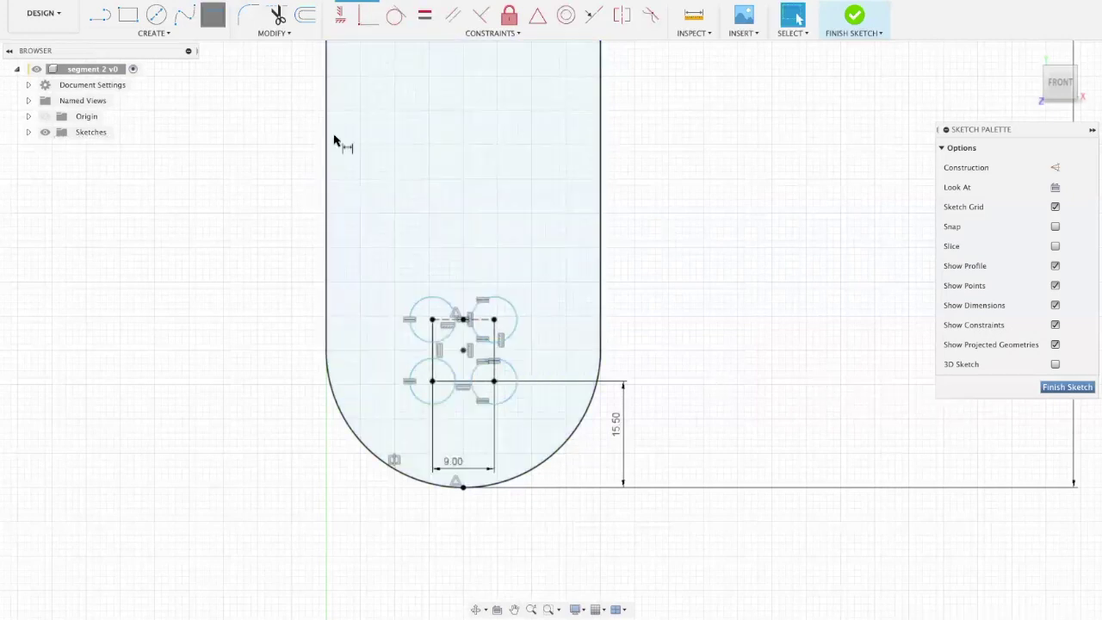
left_click(433, 297)
left_click(427, 263)
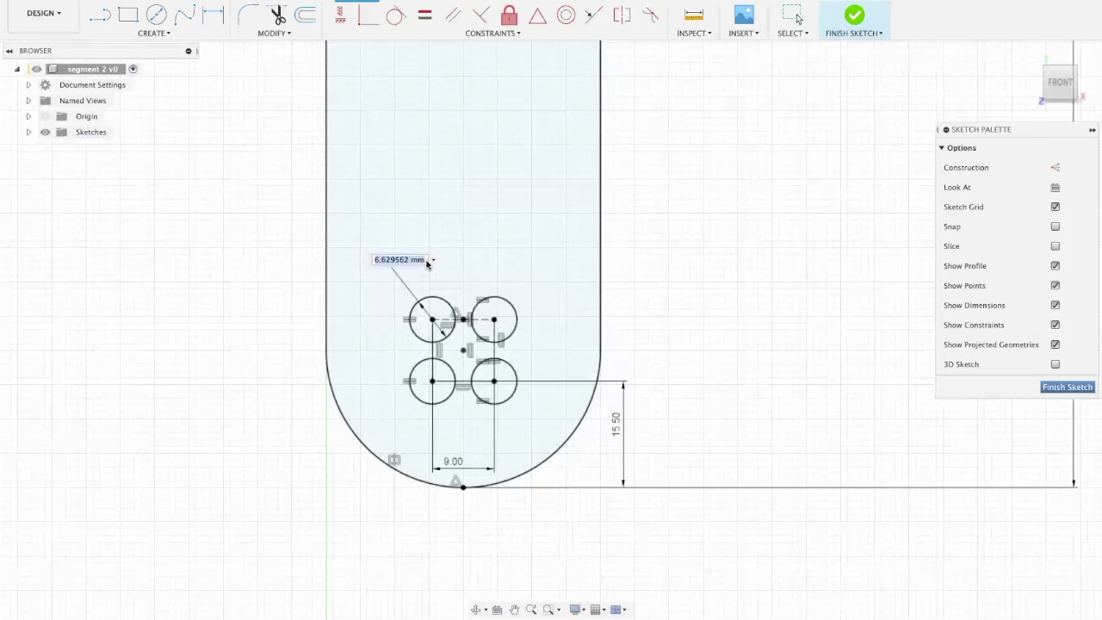
type("3.05")
key("Return")
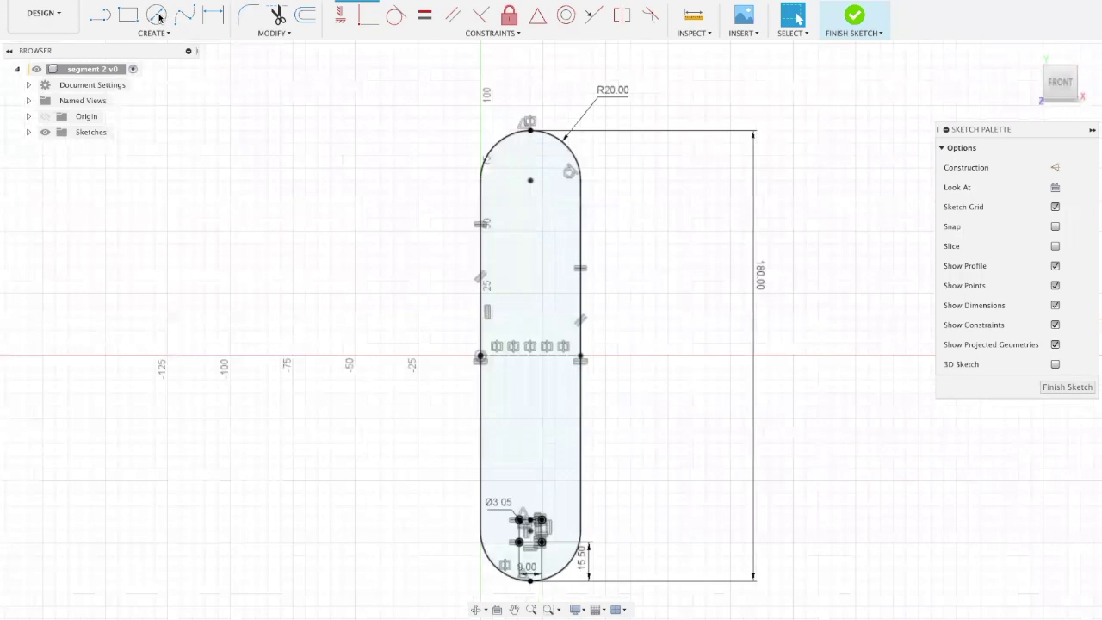
Sketch two centre-diameter circles side by side inside the slot, just above the four-hole pattern
left_click(157, 15)
scroll(594, 399, "down", 2)
scroll(542, 482, "up", 4)
left_click(519, 442)
left_click(508, 427)
left_click(582, 438)
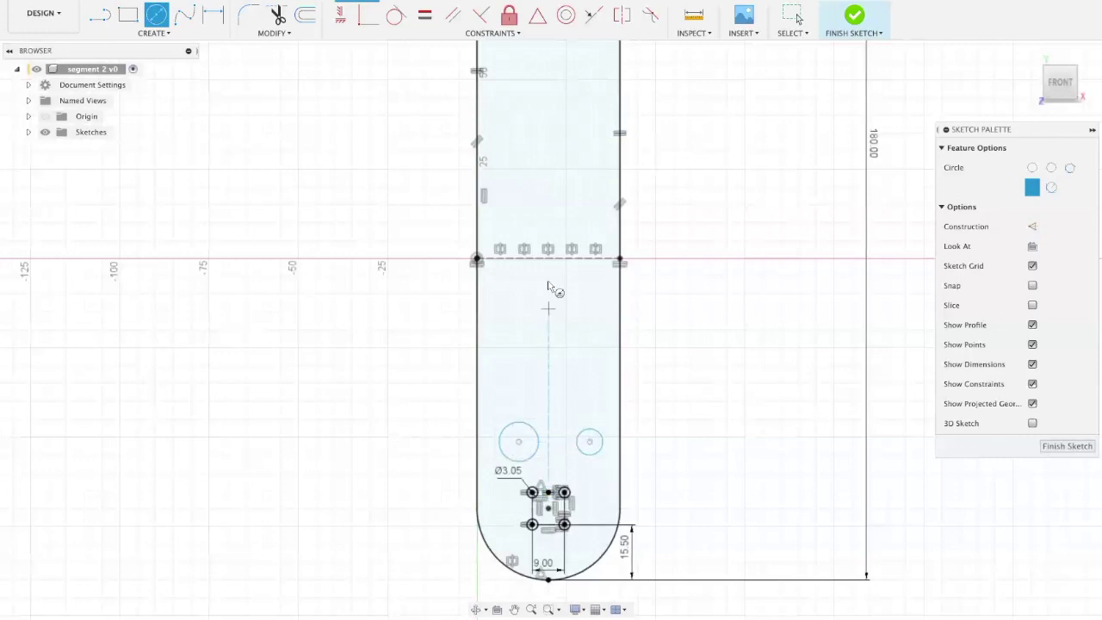
key("Escape")
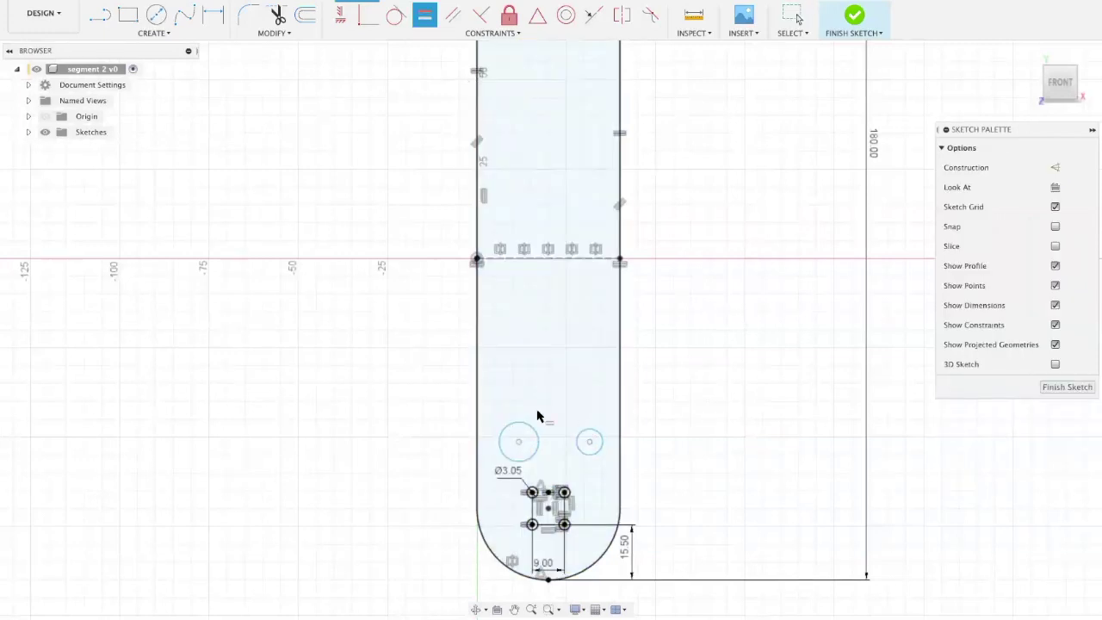
Make the two new circles equal and dimension the diameter of the one on the left to 9 mm
left_click(582, 431)
left_click(515, 424)
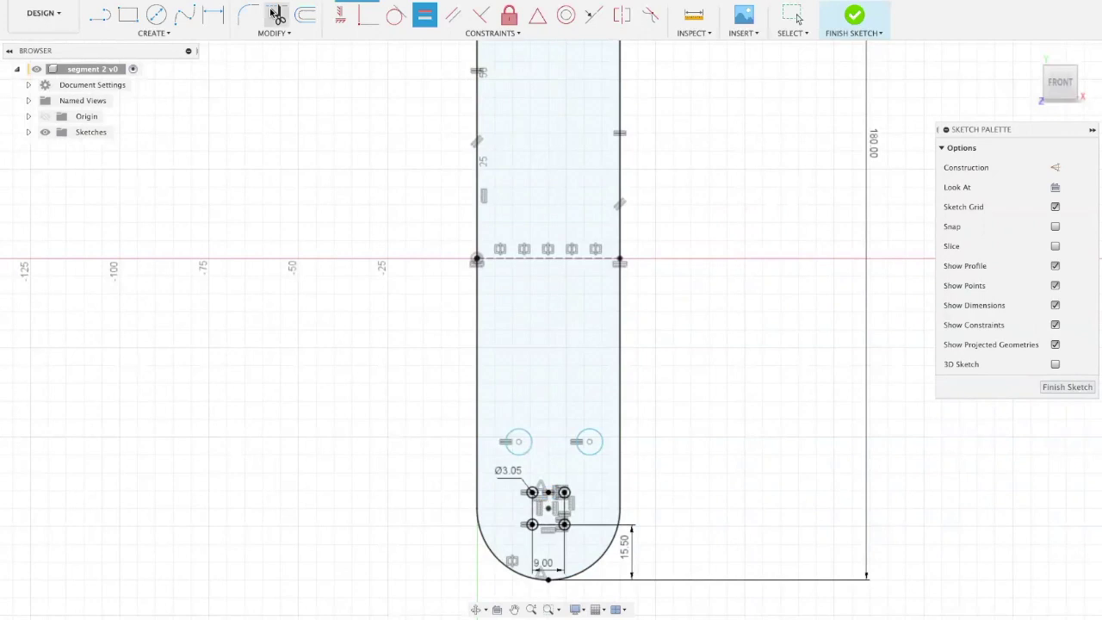
left_click(213, 15)
left_click(508, 433)
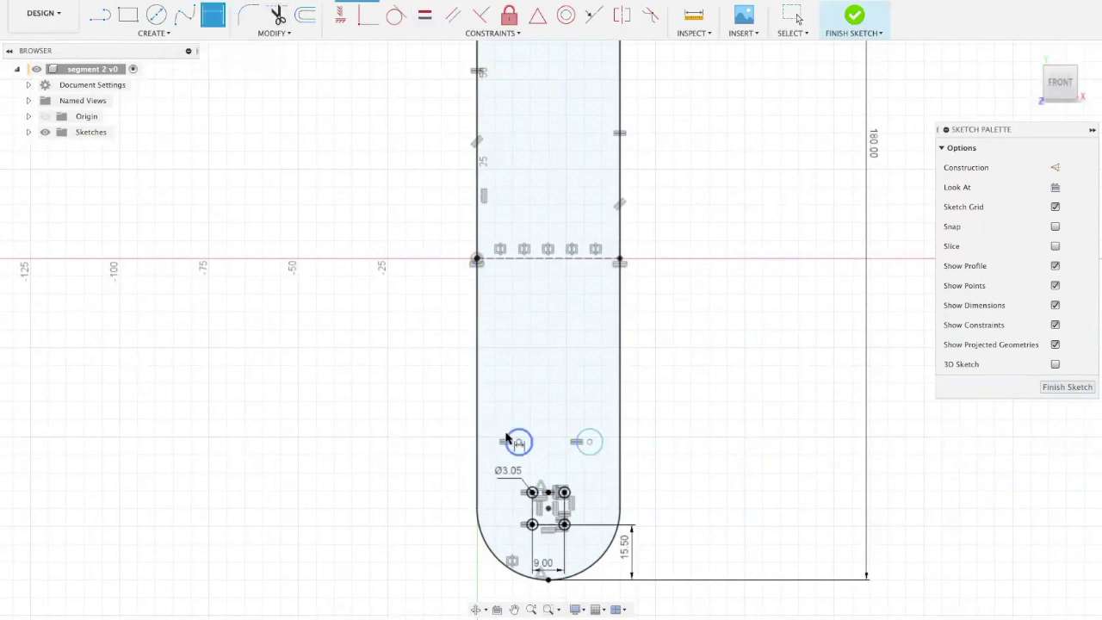
left_click(372, 379)
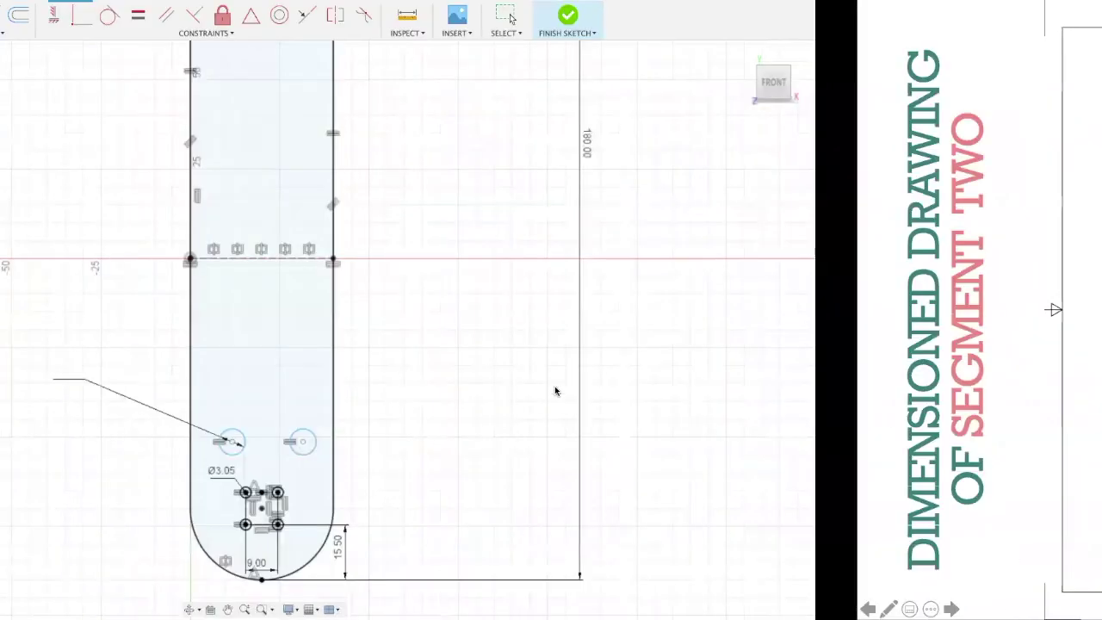
type("9")
key("Return")
key("Escape")
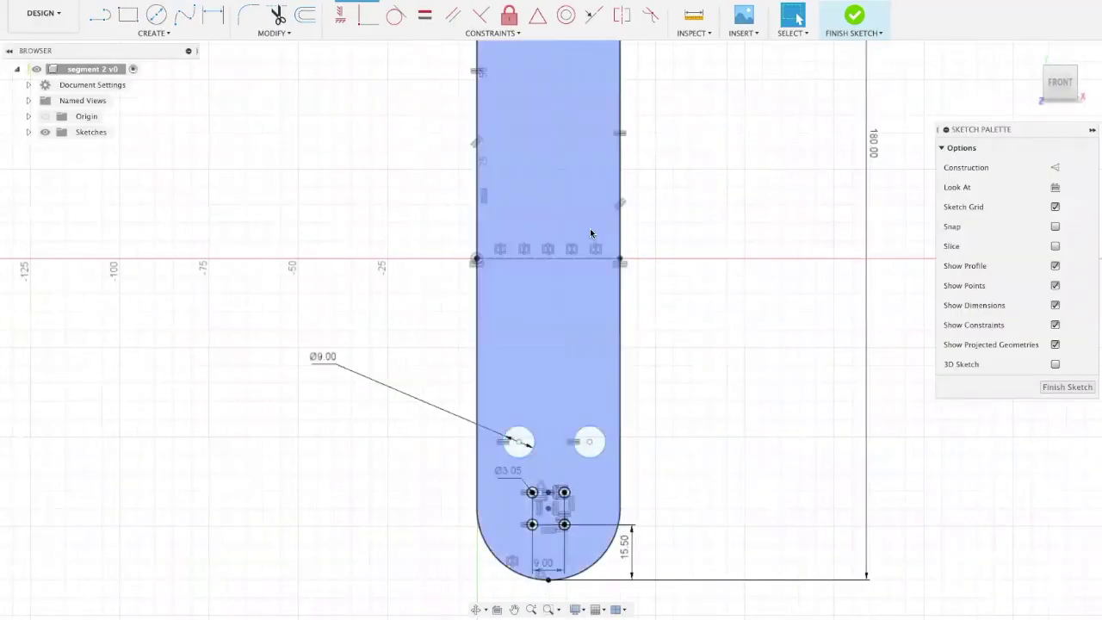
Draw a horizontal construction line joining the centres of the two 9 mm circles
left_click(340, 18)
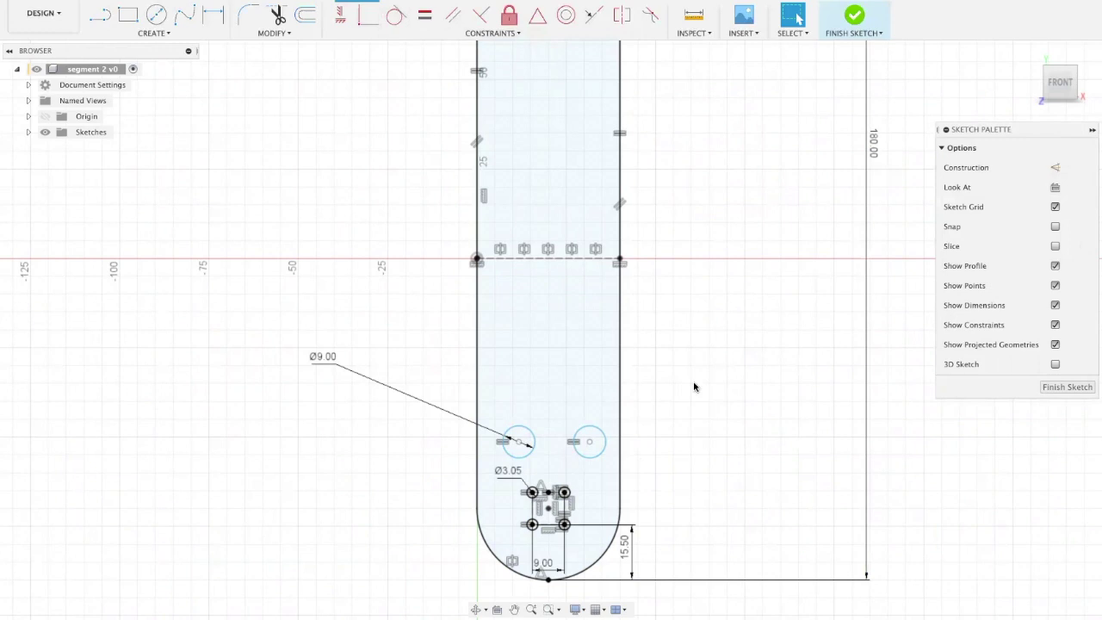
left_click(1054, 168)
key("l")
left_click(518, 441)
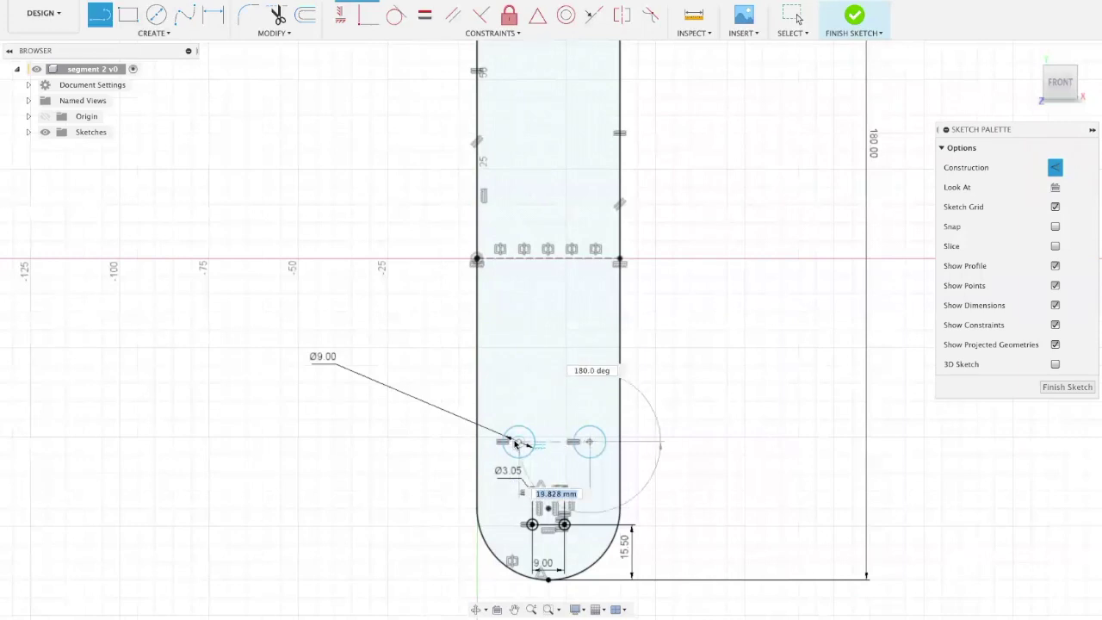
key("Escape")
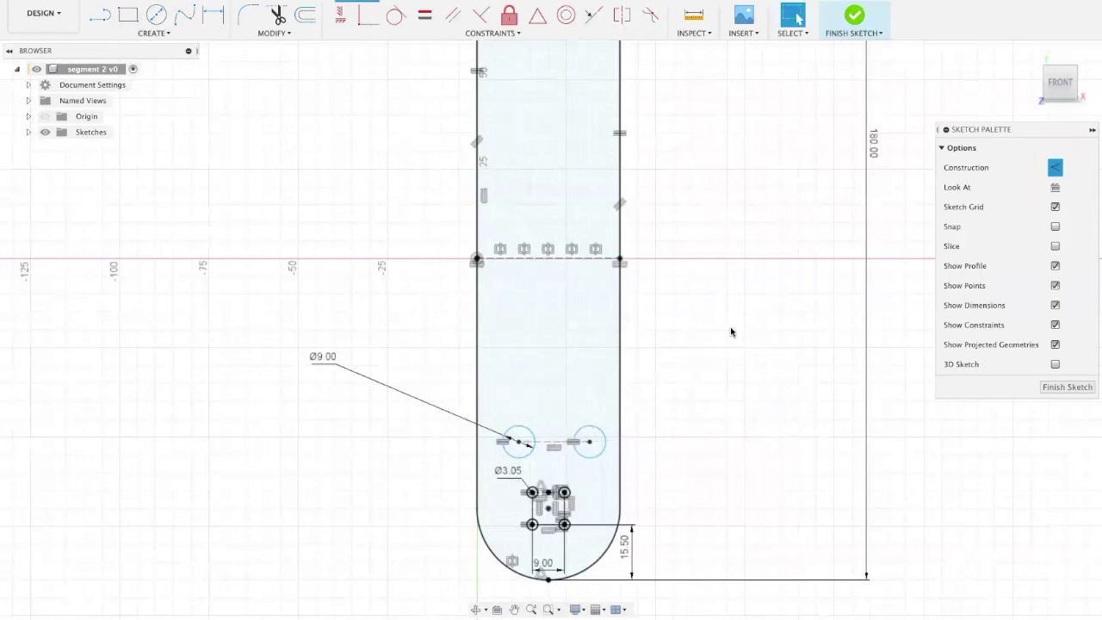
Dimension the construction line between the 9 mm circles to a length of 15 mm
left_click(212, 15)
left_click(555, 442)
left_click(551, 397)
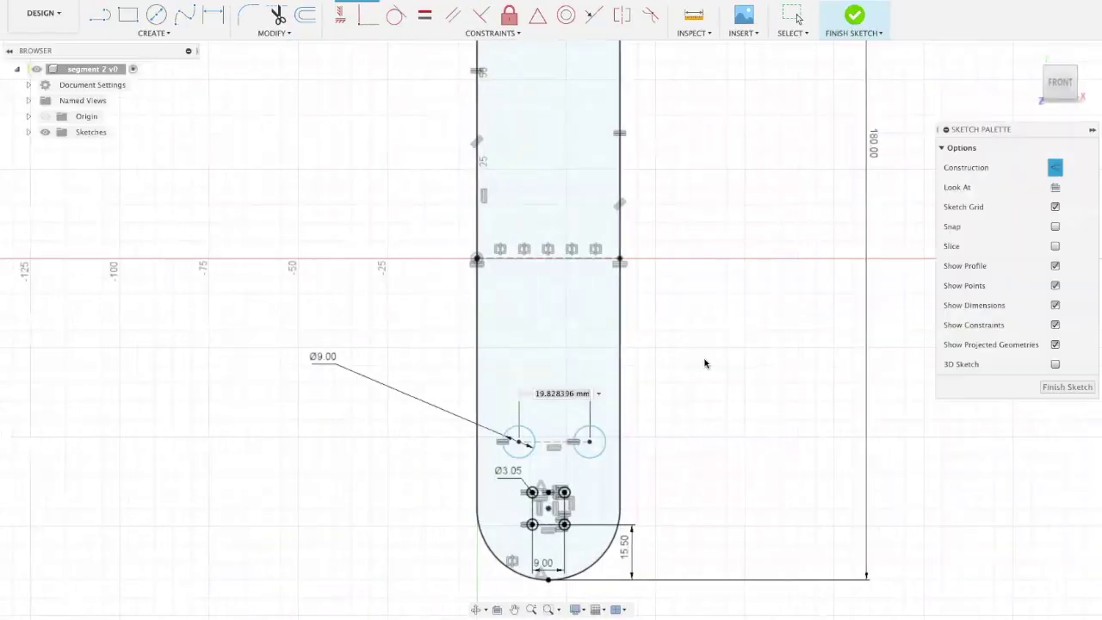
type("15")
key("Return")
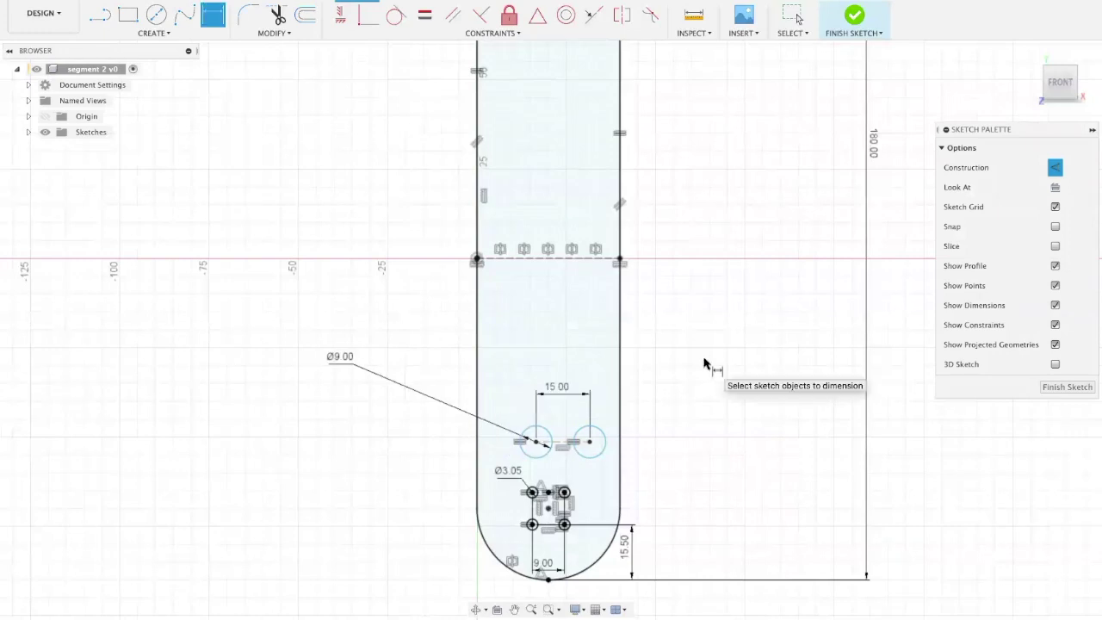
key("Escape")
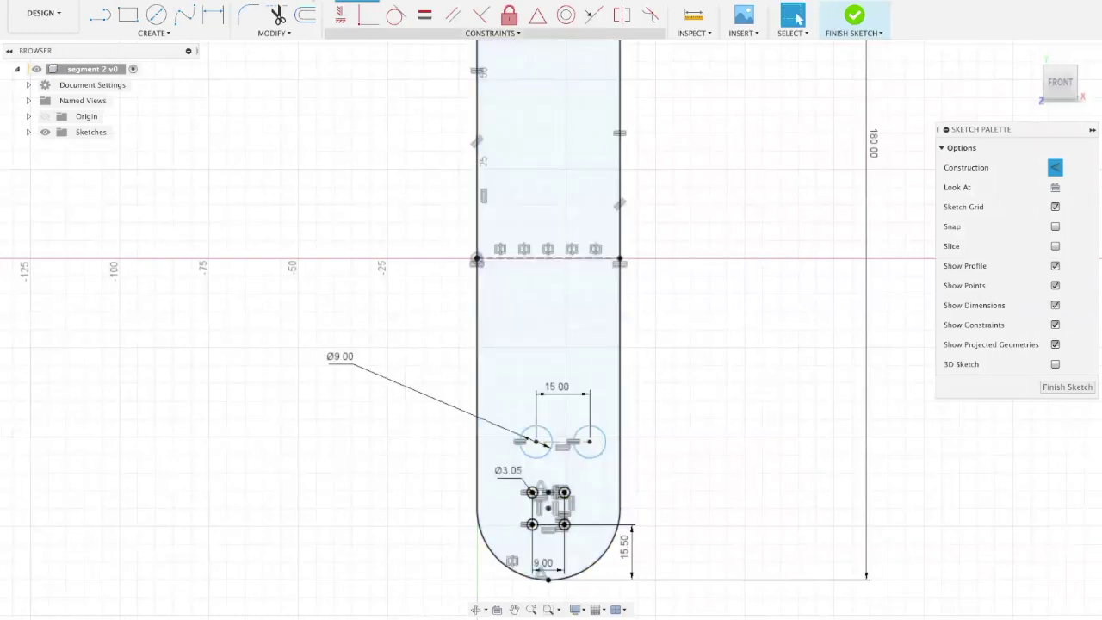
Constrain the midpoint of the 15 mm construction line vertically in line with the centre point of the four-hole pattern
left_click(339, 15)
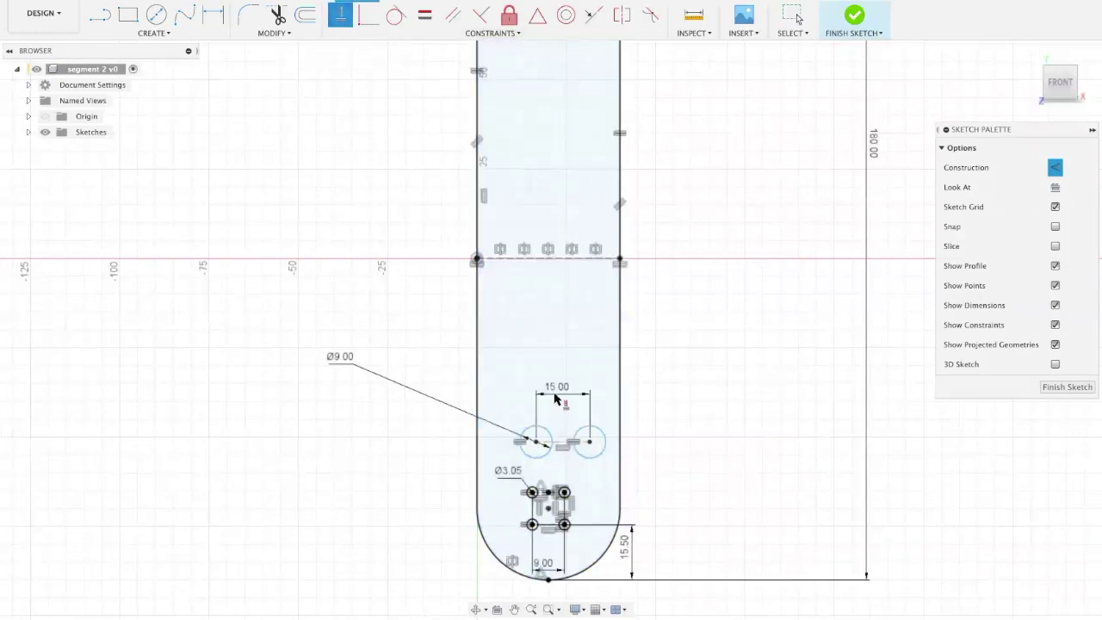
left_click(564, 442, "shift")
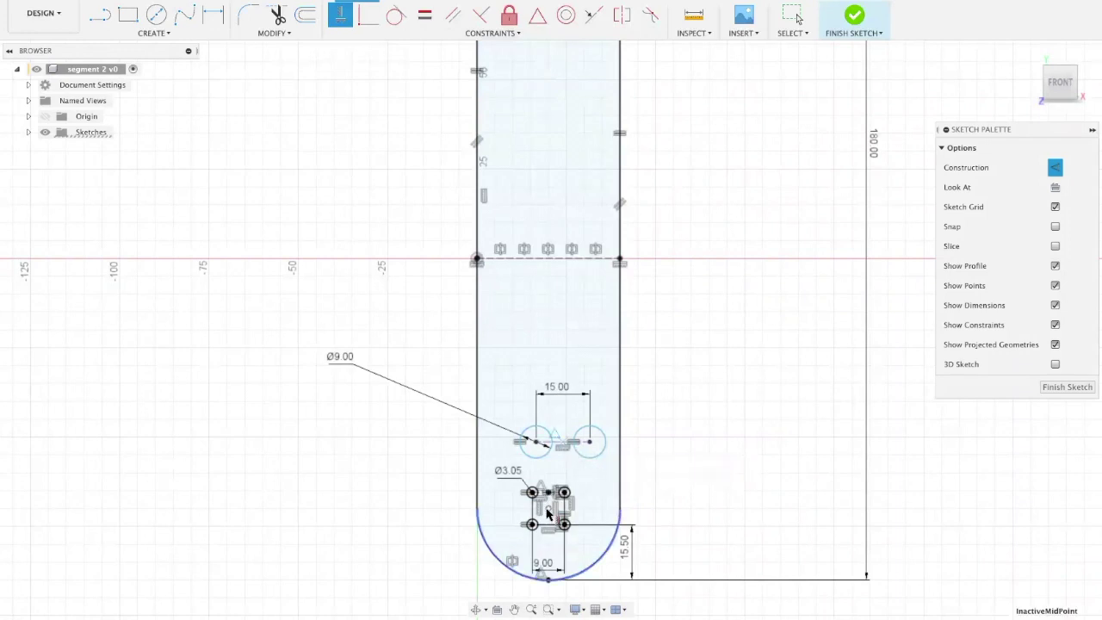
left_click(549, 514)
key("Escape")
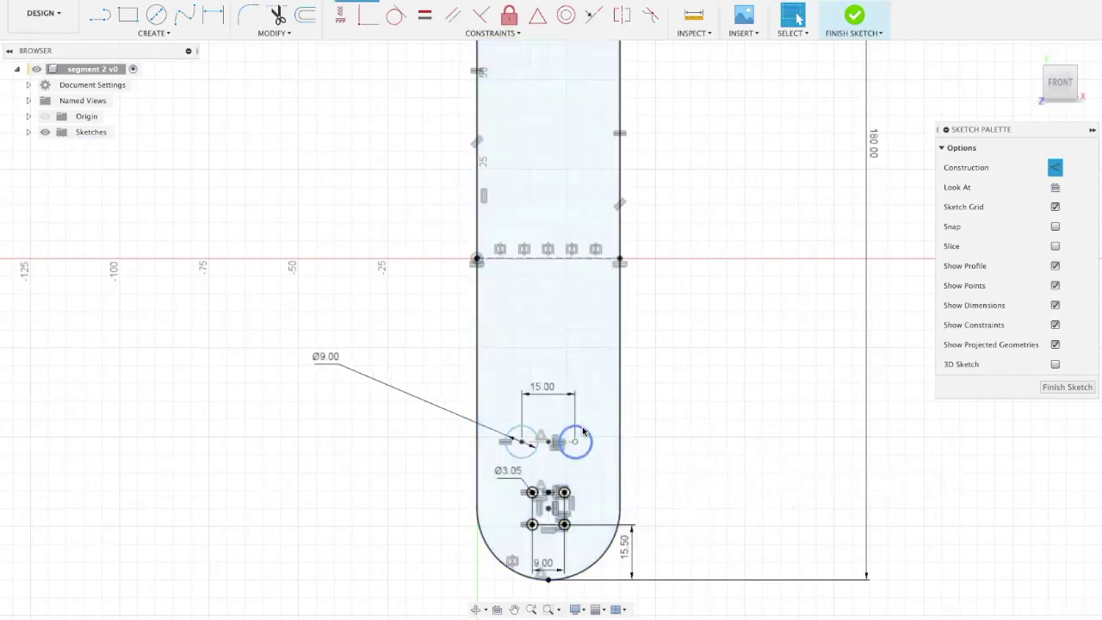
Start a rectangular sketch pattern of the two 9 mm circles with the distance type set to Spacing
scroll(598, 405, "down", 3)
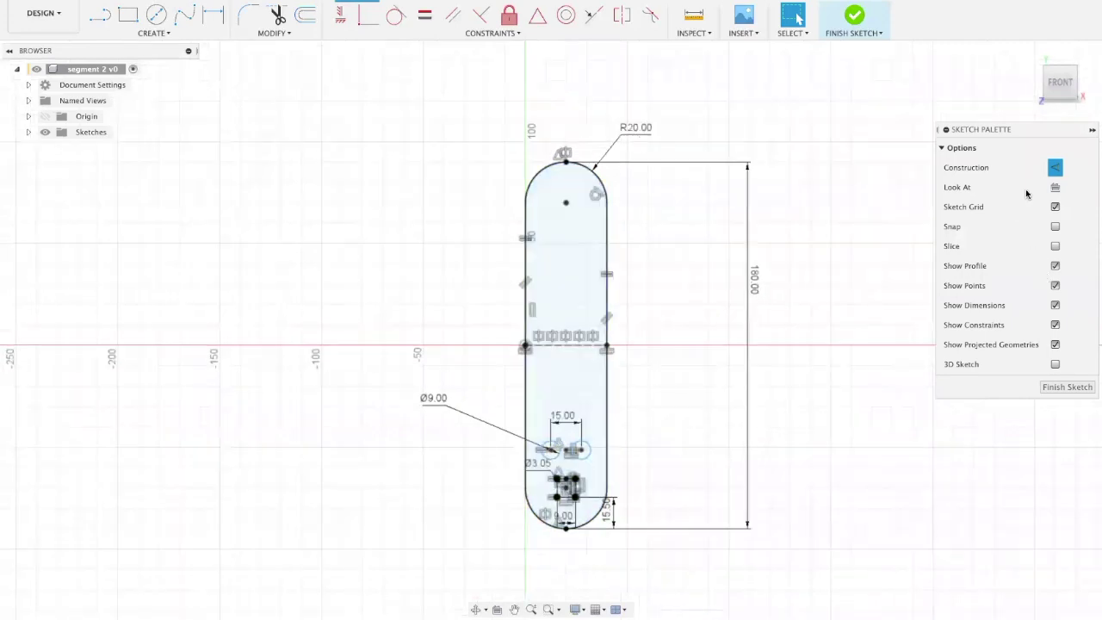
left_click(166, 34)
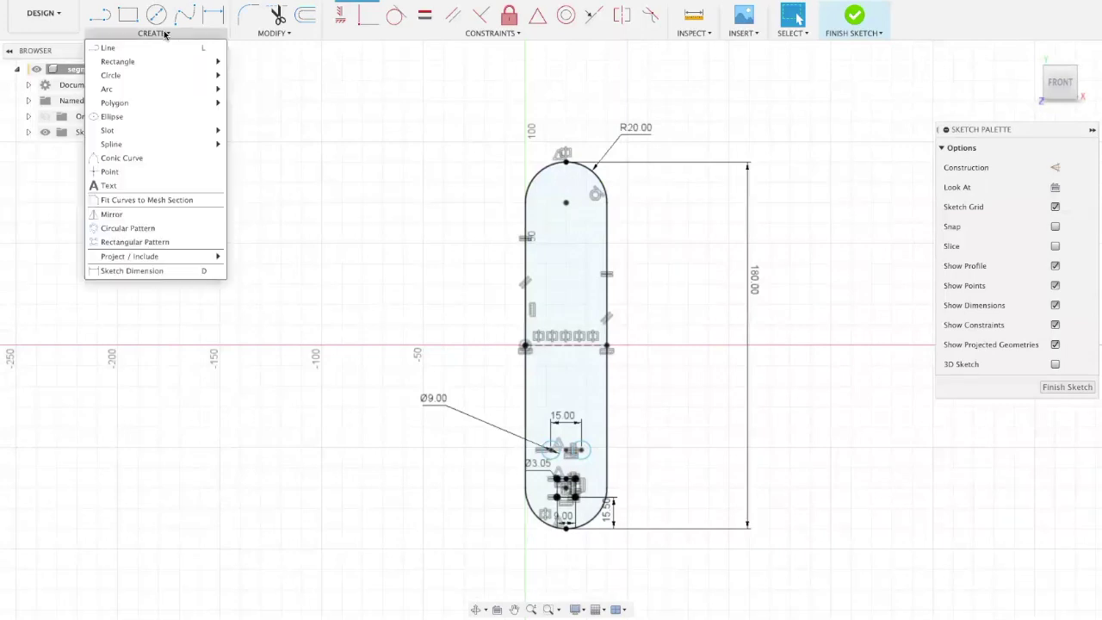
left_click(144, 242)
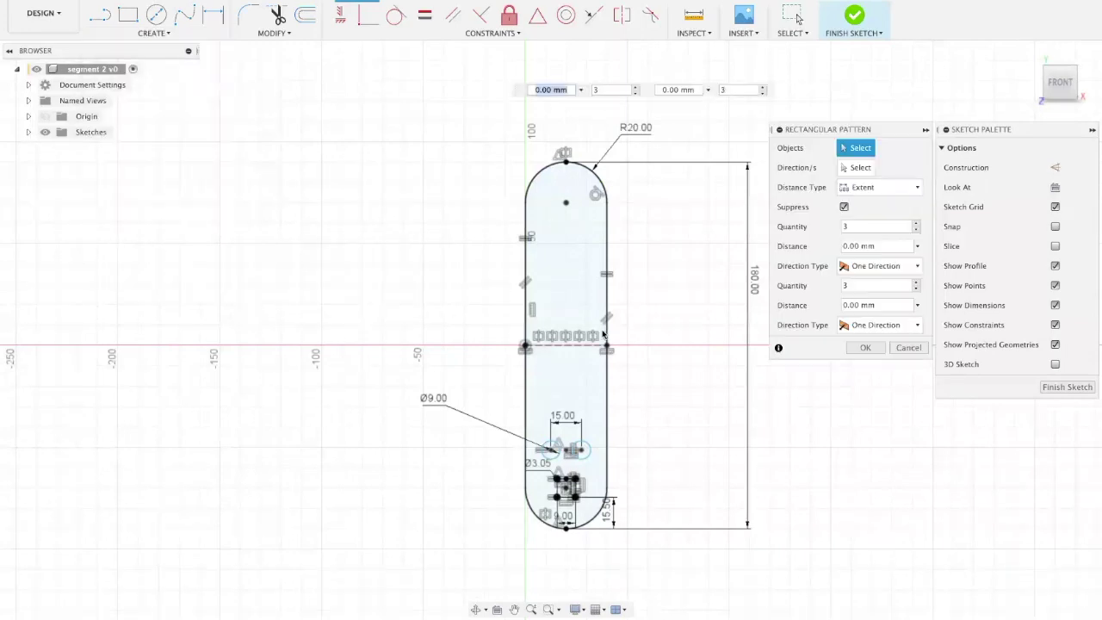
left_click(588, 457)
left_click(558, 456)
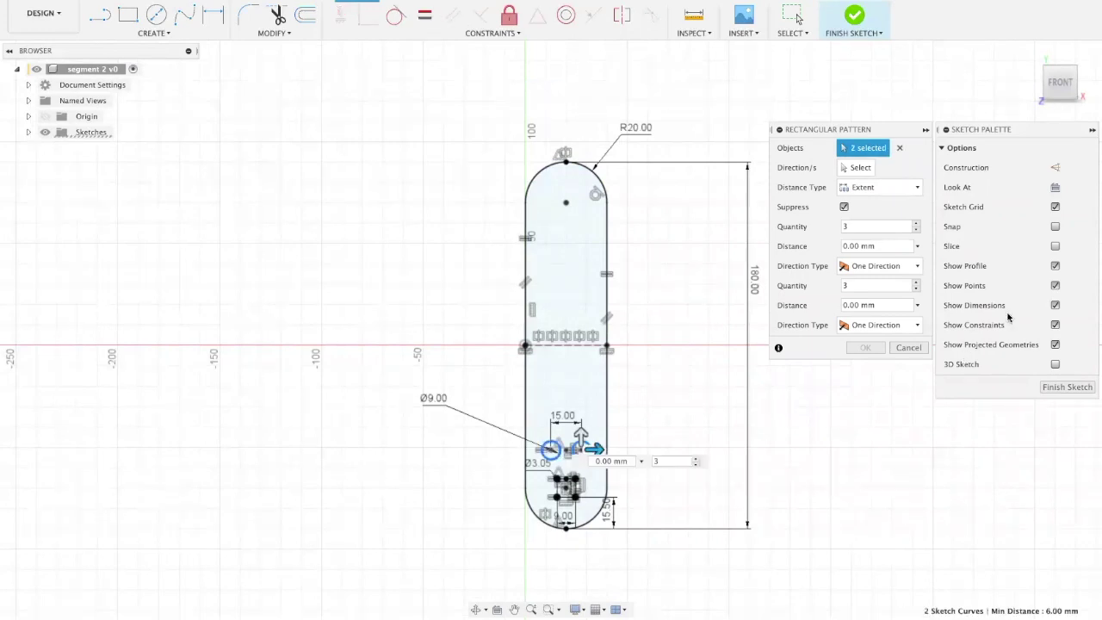
left_click(887, 191)
left_click(875, 189)
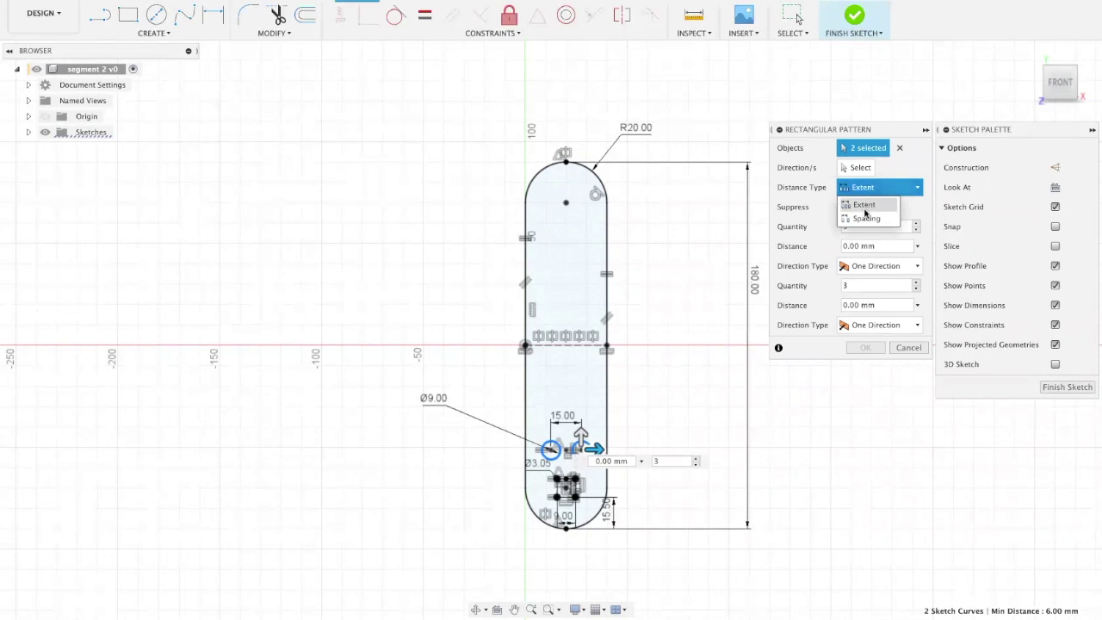
left_click(863, 219)
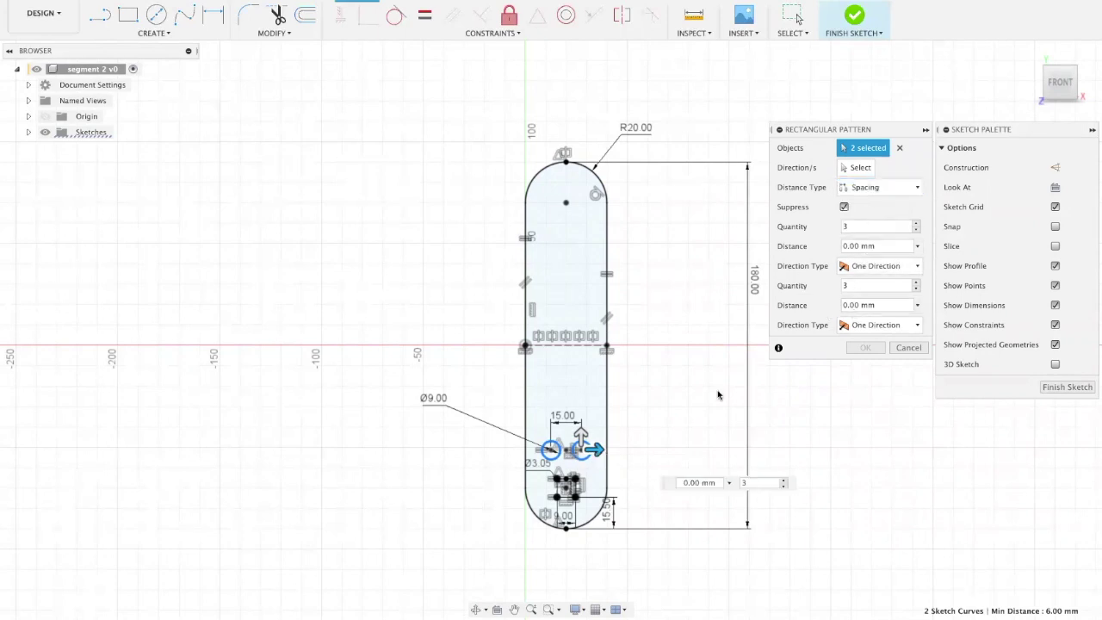
Pattern the circle pair up the slot with a quantity of 6 and 15 mm spacing, and create the pattern
left_click_drag(581, 437, 571, 396)
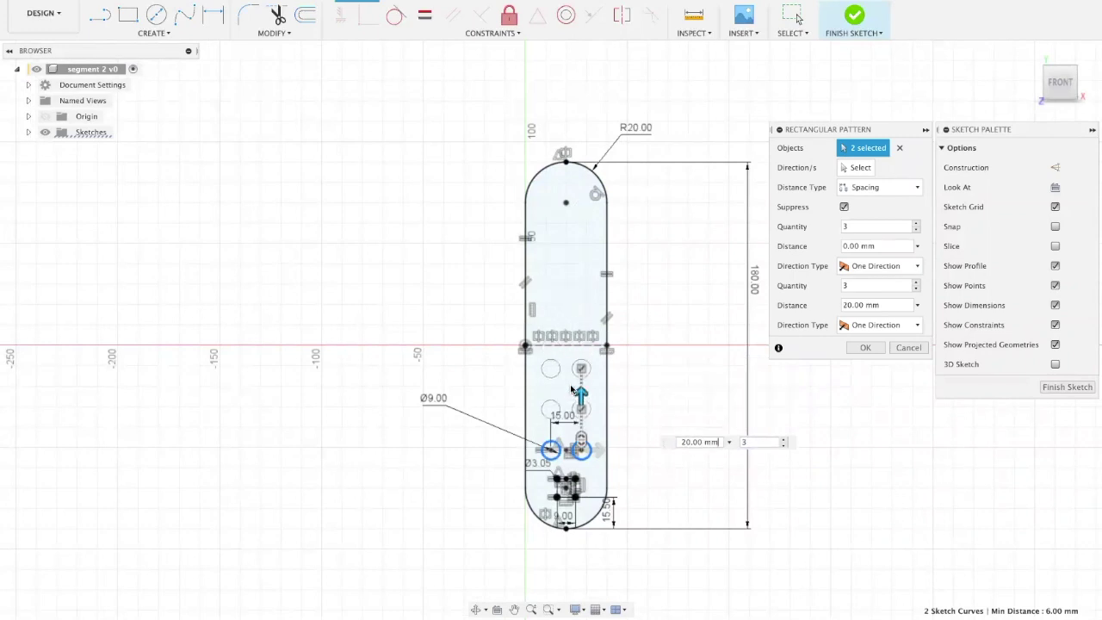
left_click(865, 305)
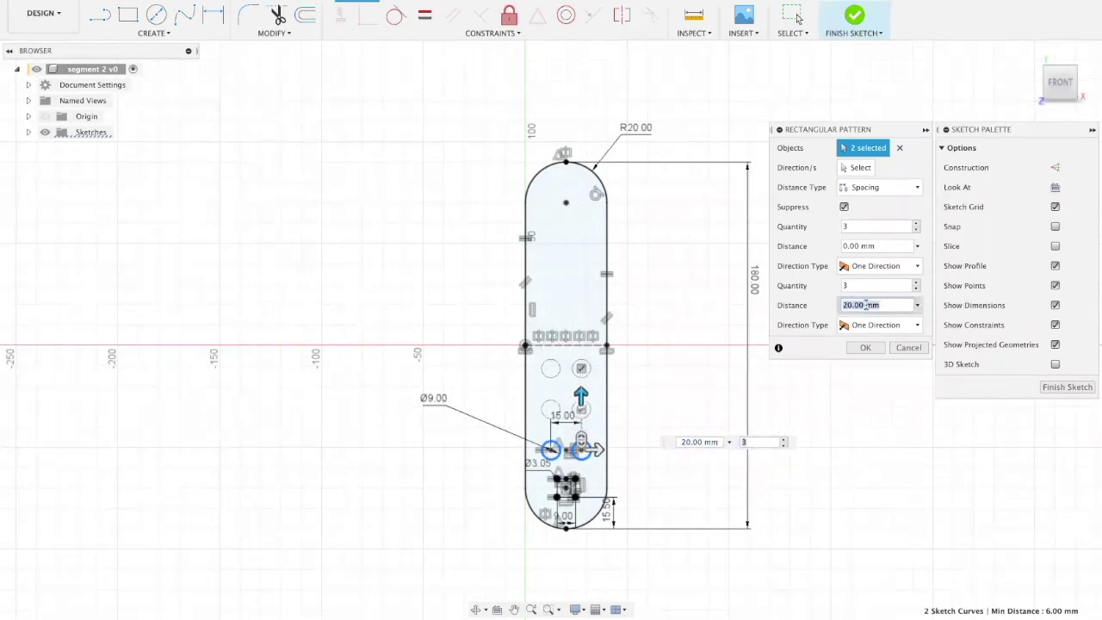
type("15")
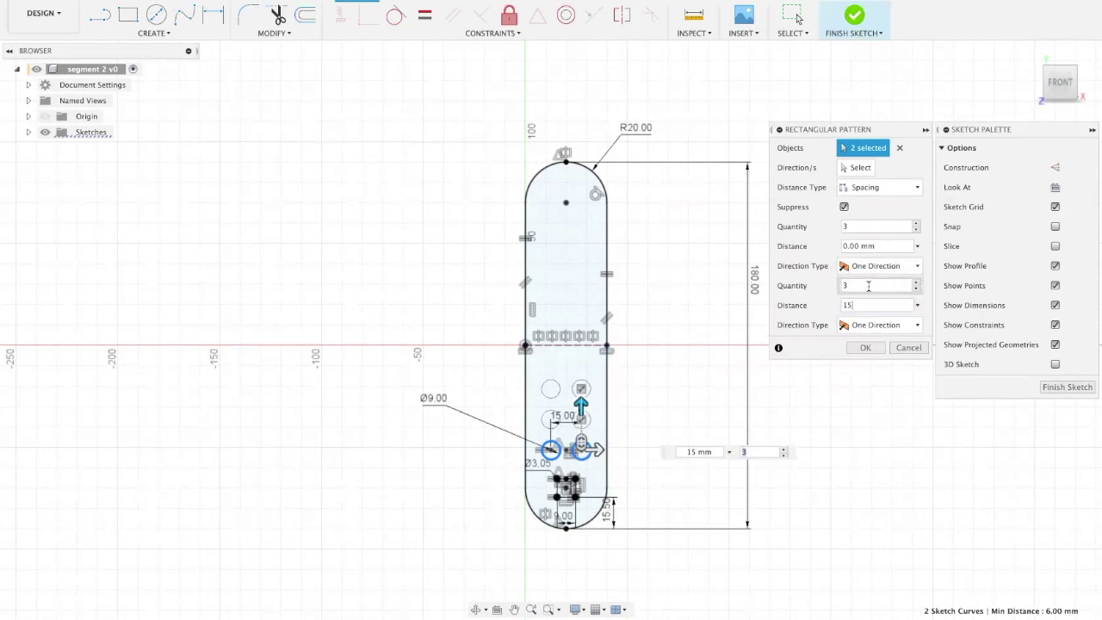
left_click(917, 282)
left_click(918, 283)
left_click(917, 282)
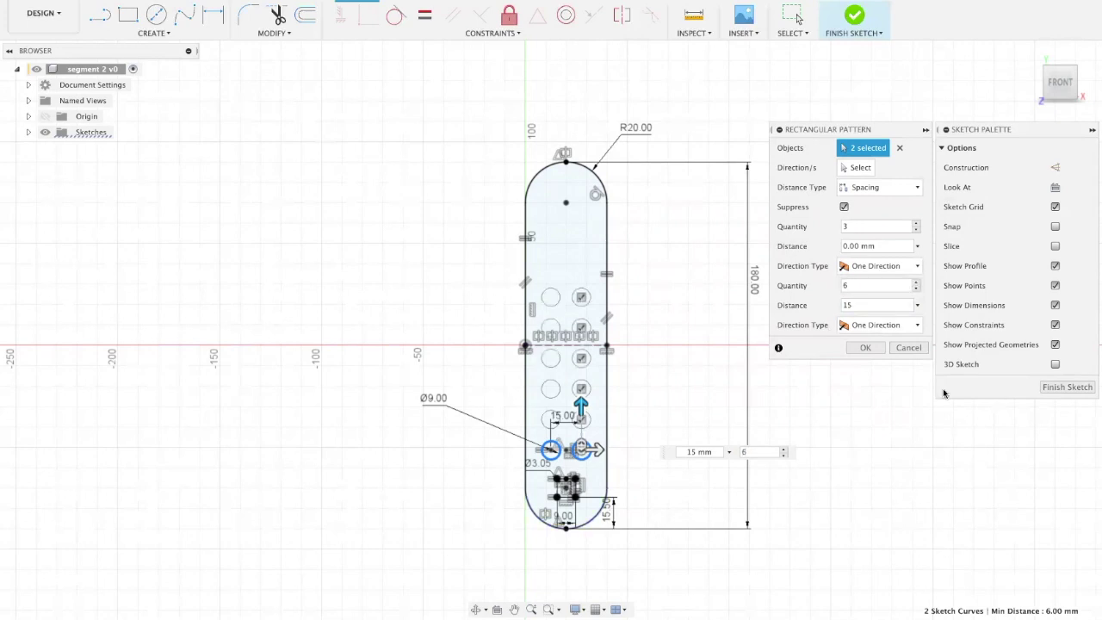
left_click(865, 349)
Dimension the vertical distance from the lowest right 9 mm circle's centre to the upper-right screw hole's centre to 10 mm
scroll(726, 362, "down", 2)
scroll(684, 434, "up", 4)
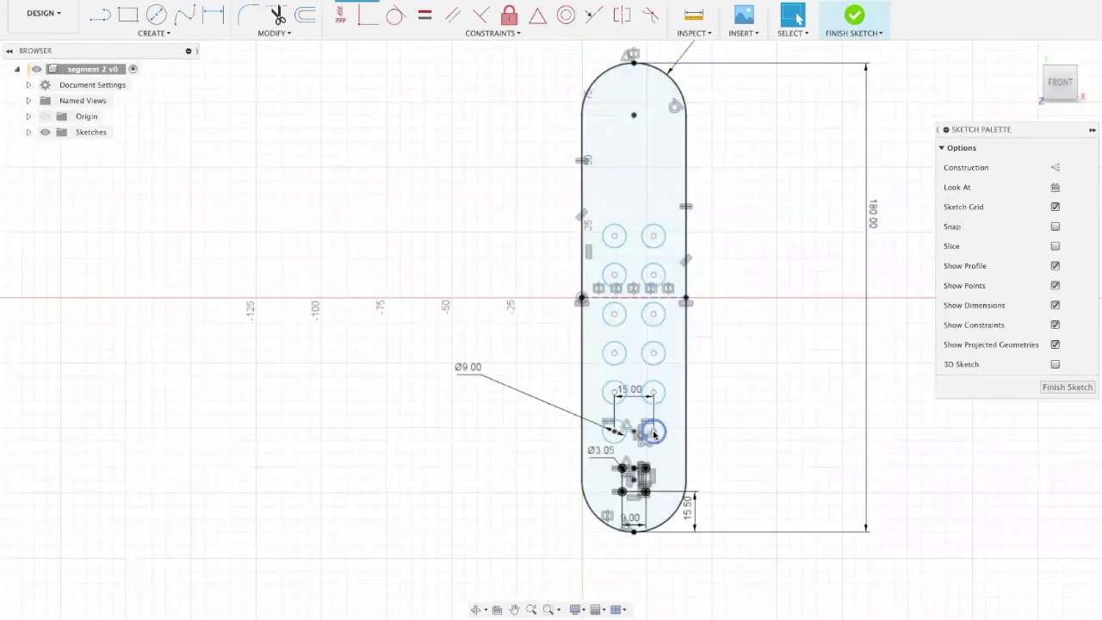
left_click(646, 470)
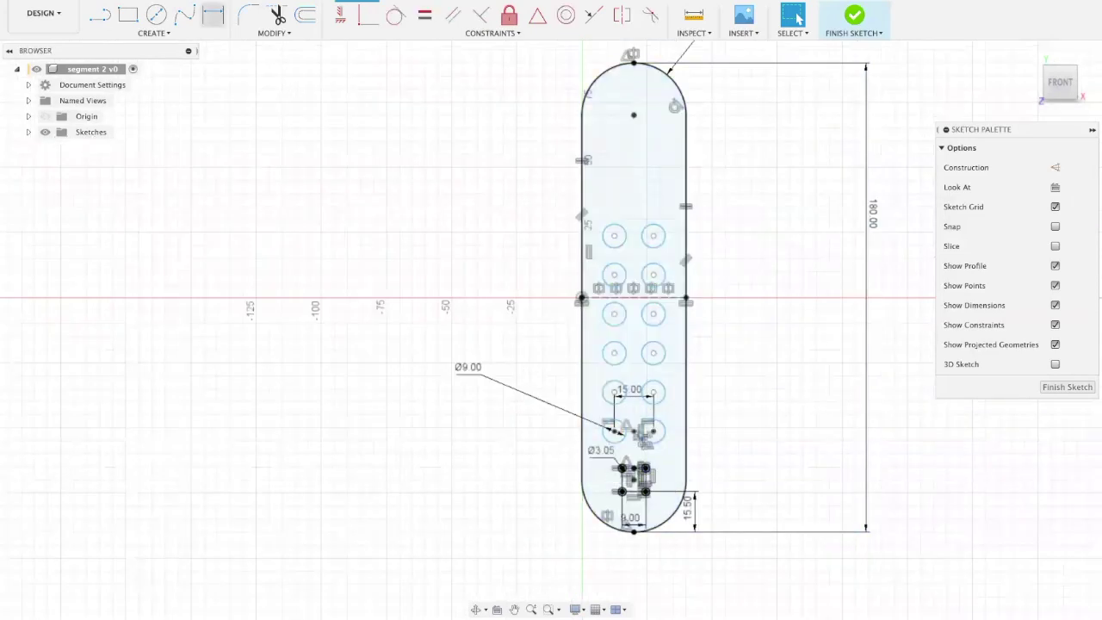
left_click(216, 14)
left_click(652, 433)
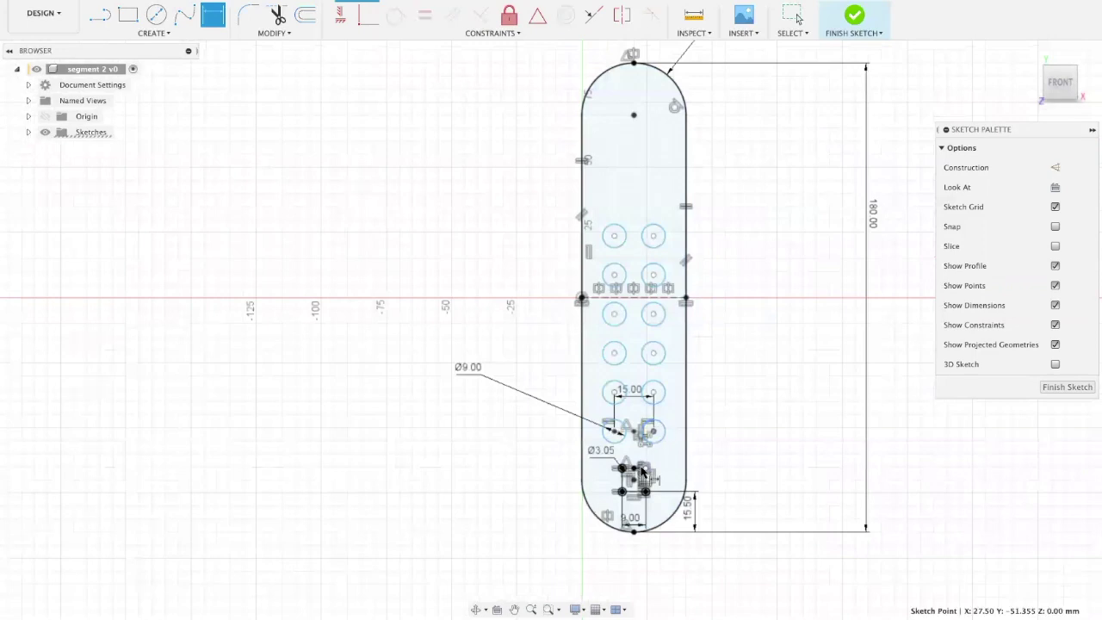
left_click(644, 468)
left_click(734, 455)
type("10")
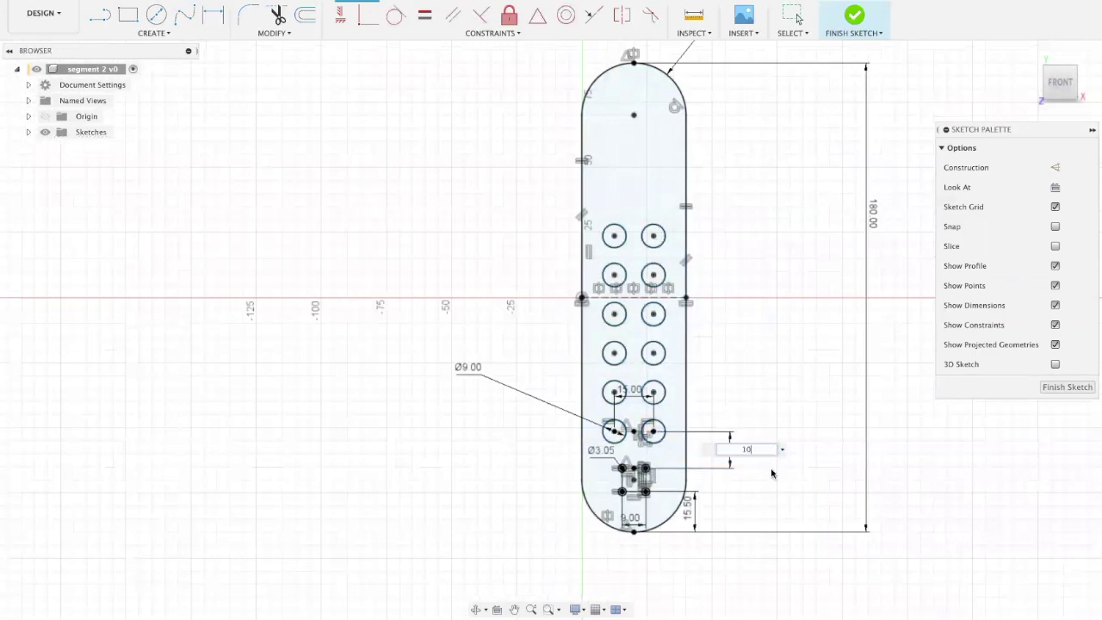
key("Return")
key("Escape")
Sketch a circle about 17 mm in diameter just below the centre point of the slot's upper arc
scroll(767, 361, "down", 3)
scroll(767, 220, "up", 3)
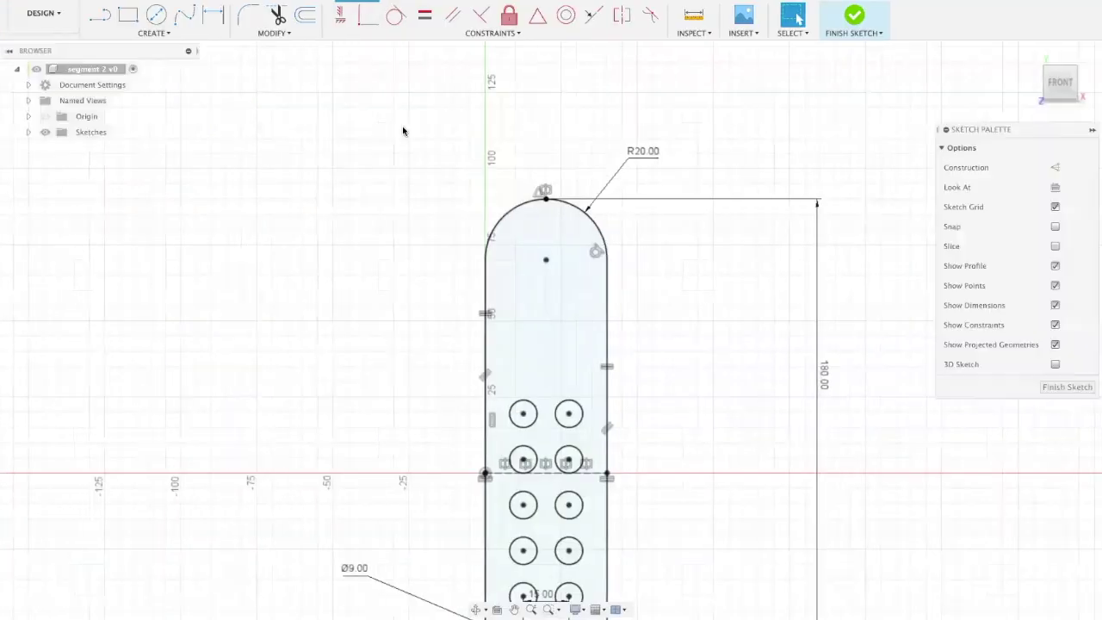
key("c")
left_click(533, 293)
key("Escape")
Constrain the new circle's centre vertically in line with the centre point of the upper arc
left_click(340, 11)
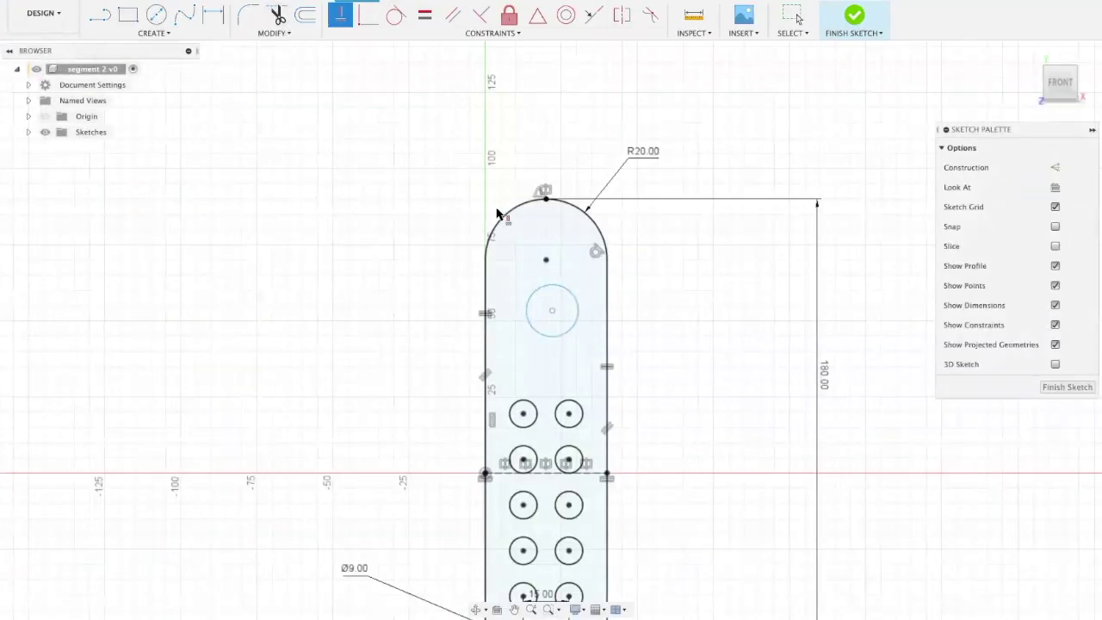
left_click(546, 259)
left_click(554, 312)
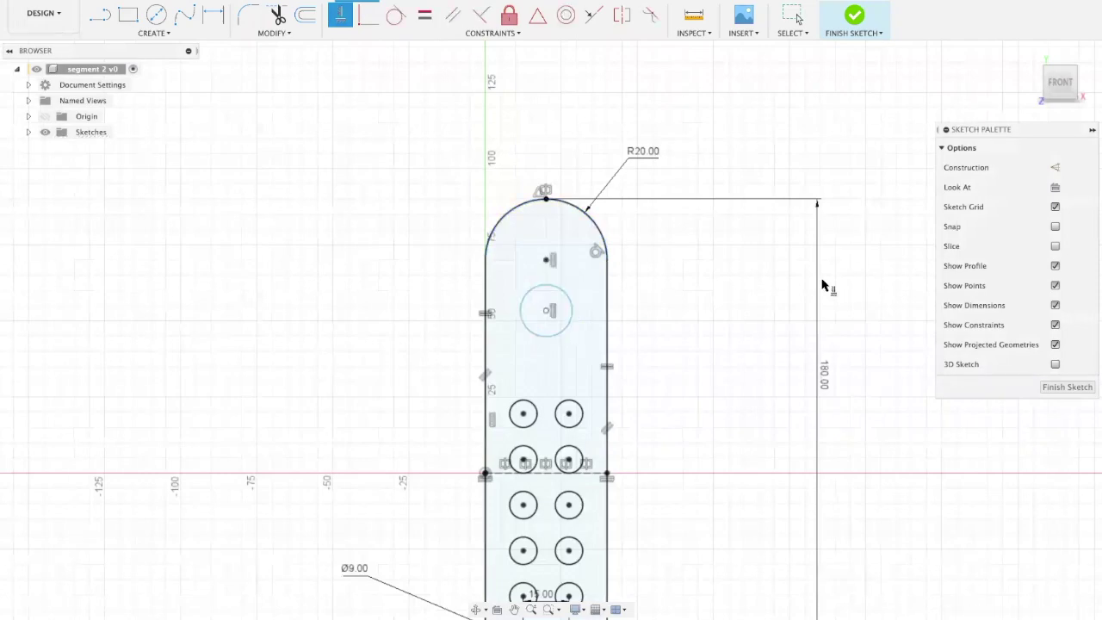
key("Escape")
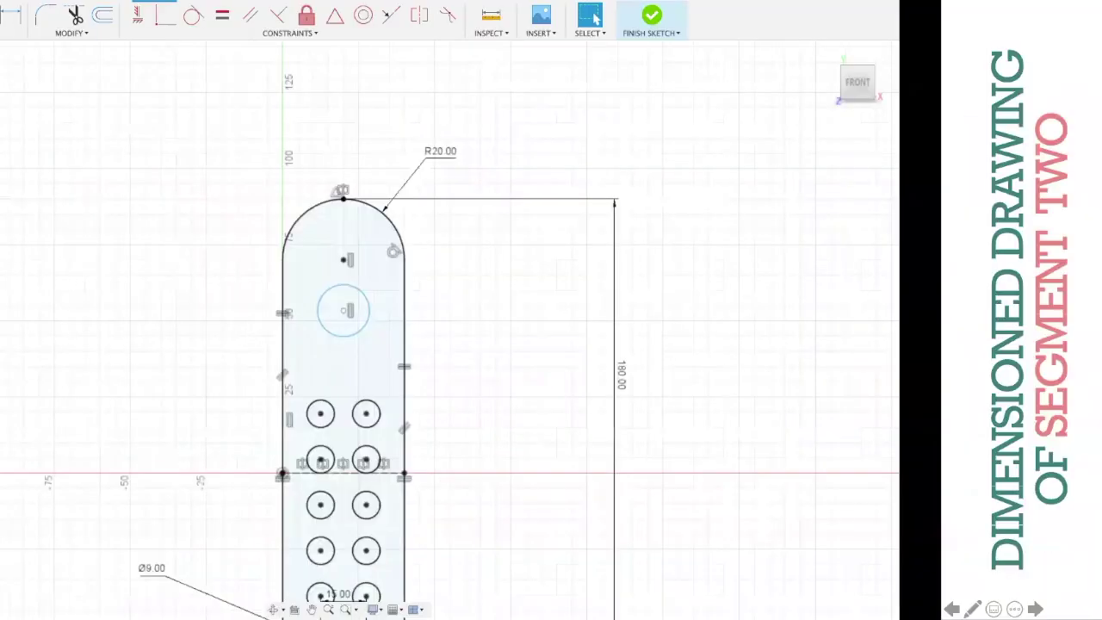
Dimension the diameter of the single circle near the slot's upper end to 12 mm
left_click(531, 291)
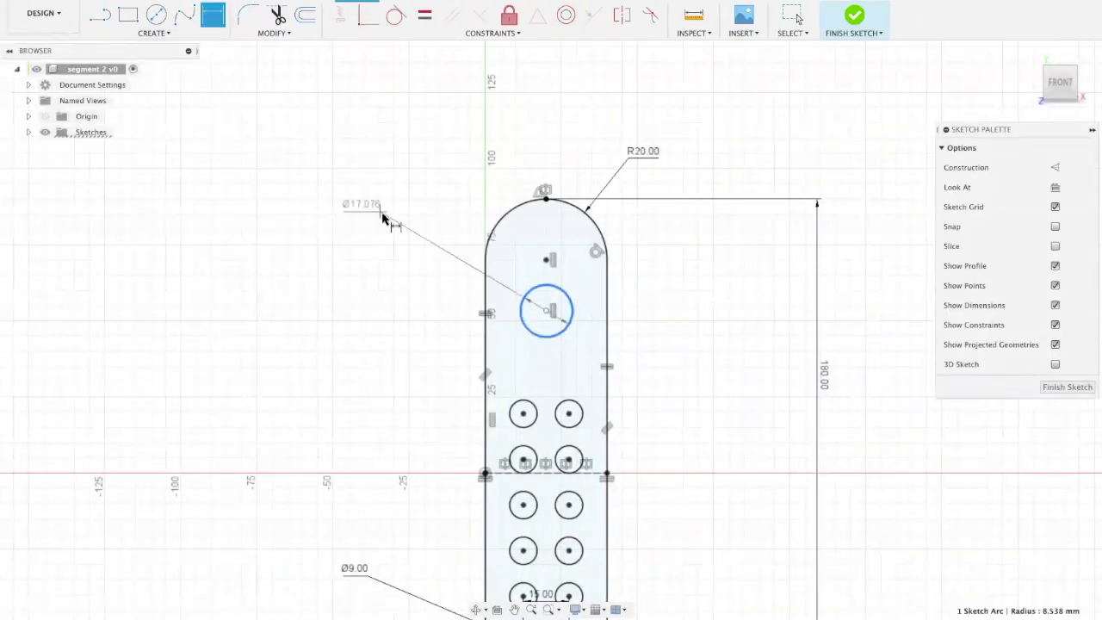
left_click(384, 221)
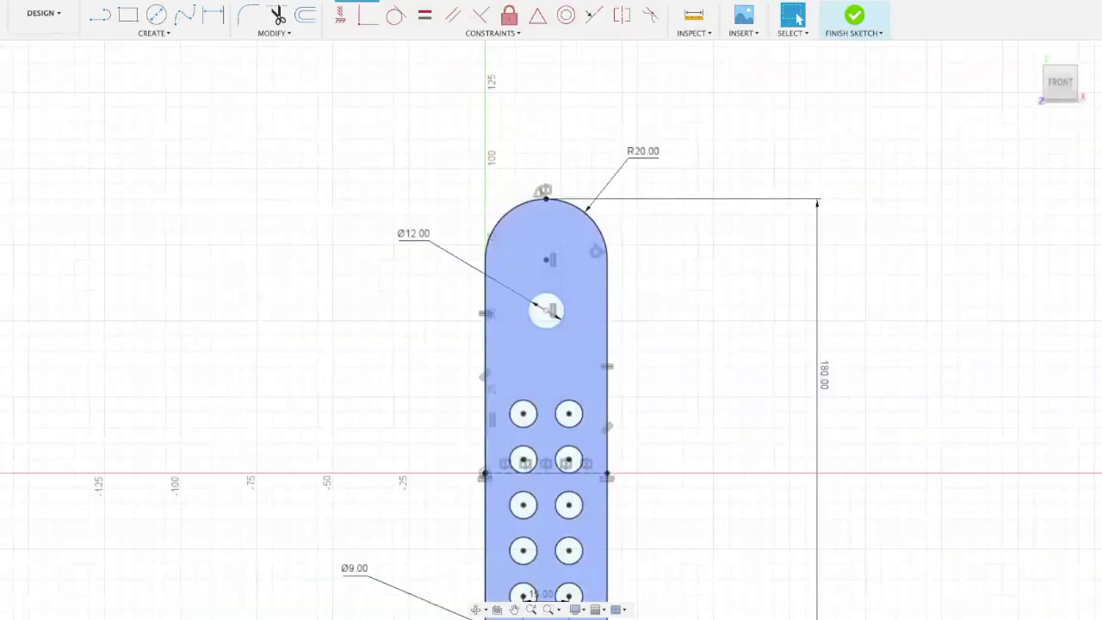
Sketch two small circles to the right of the 12 mm hole, one above it and one about 9 mm in diameter below it
left_click(156, 14)
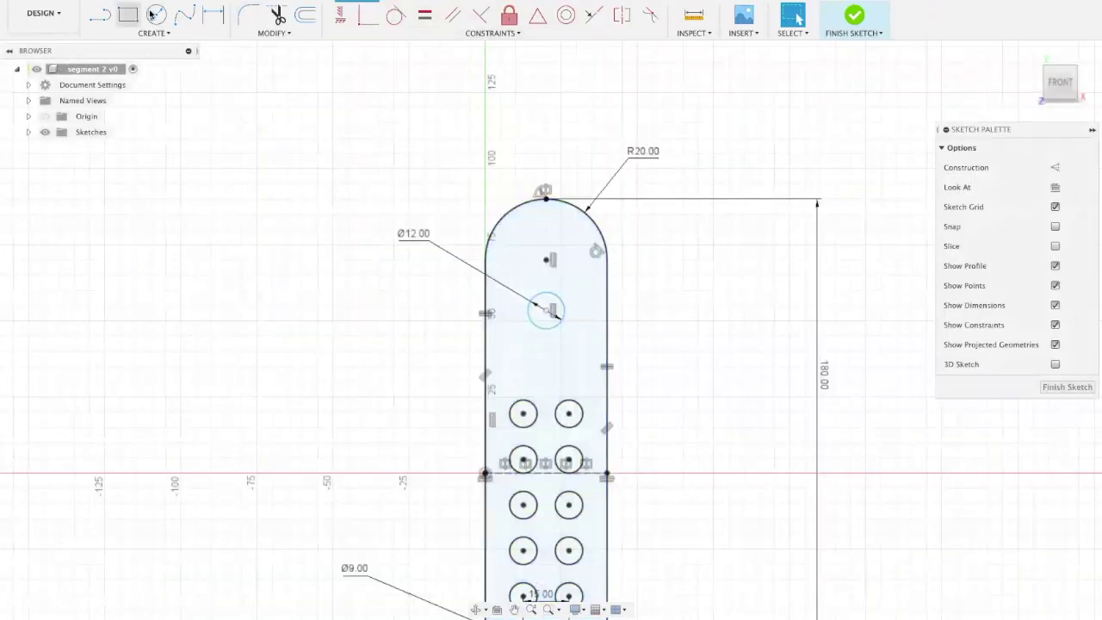
left_click(582, 260)
left_click(574, 262)
left_click(581, 361)
left_click(572, 352)
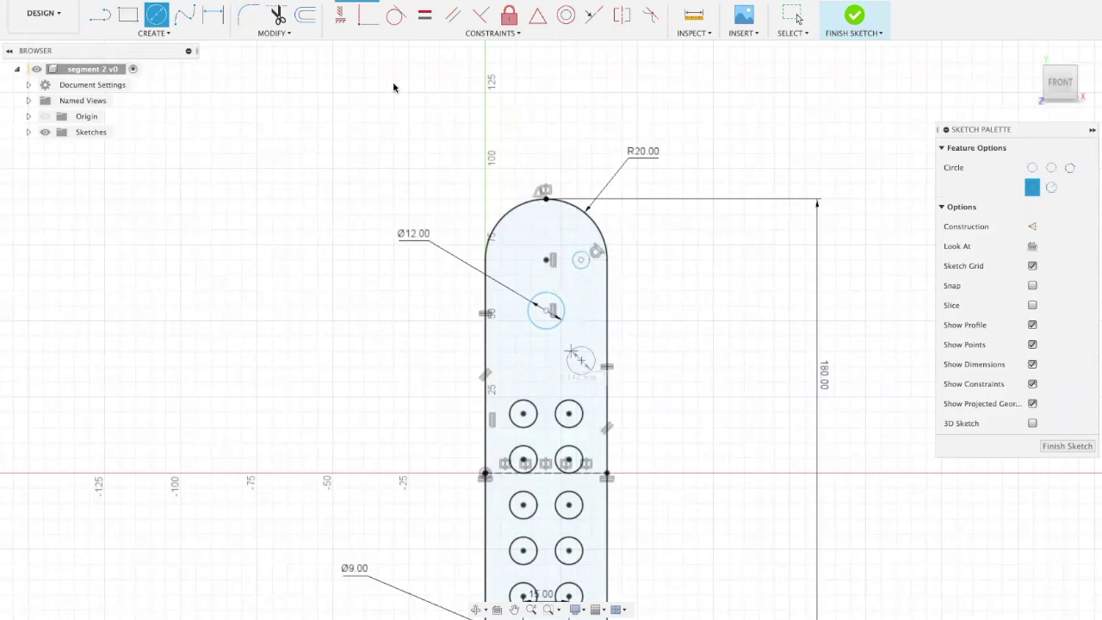
Constrain the two new small circles beside the 12 mm hole to equal size
key("Escape")
left_click(425, 15)
left_click(581, 361)
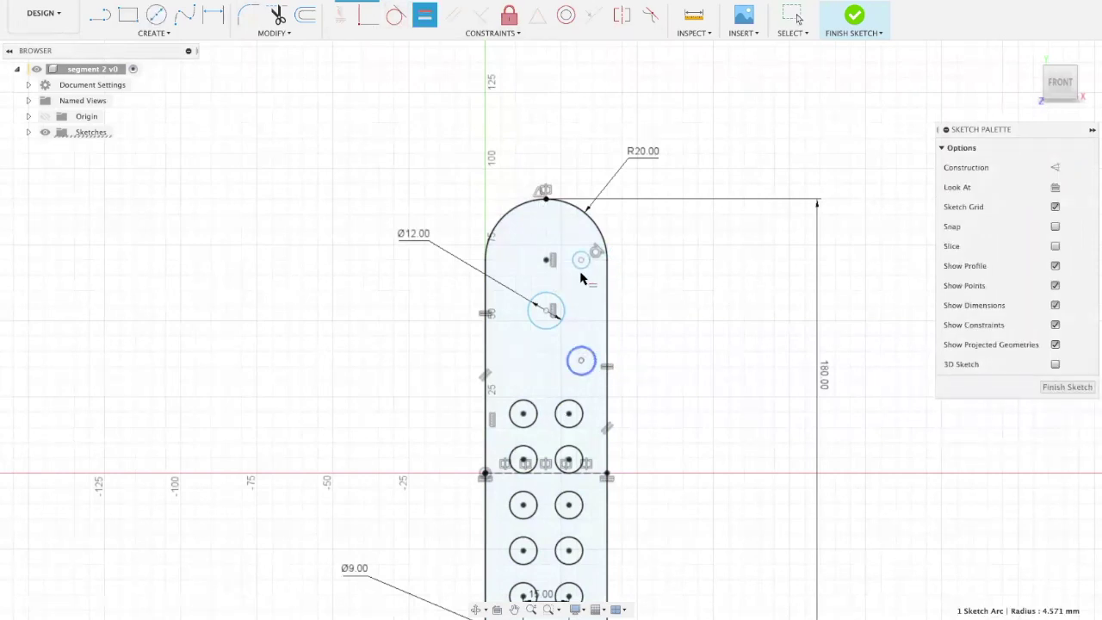
left_click(582, 261)
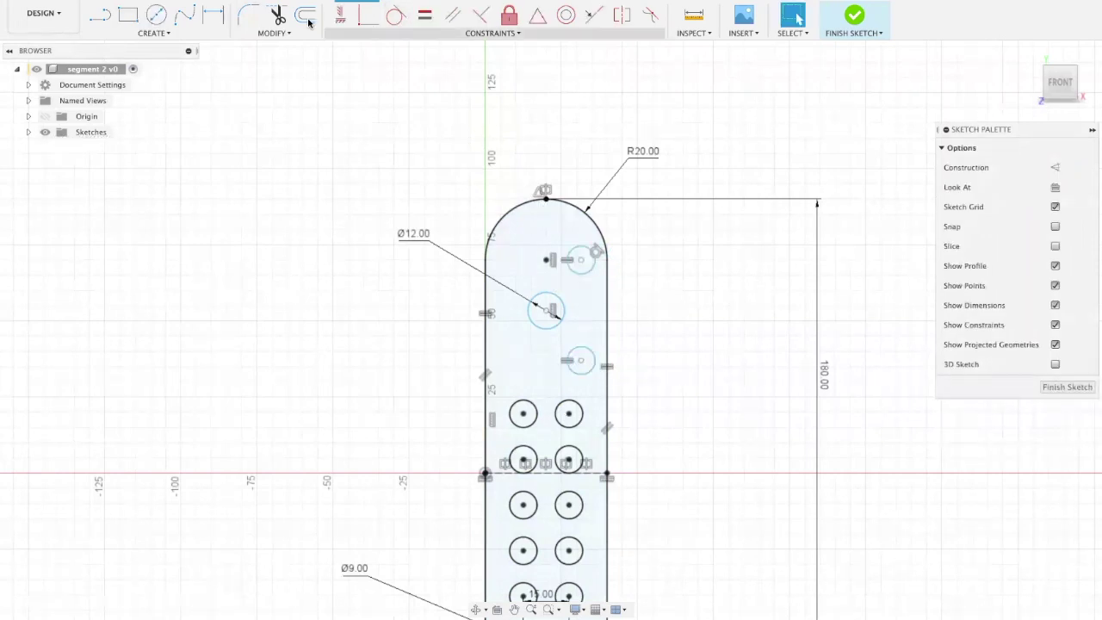
Dimension the diameter of the upper small circle to 4.2 mm
left_click(213, 14)
left_click(569, 255)
left_click(554, 219)
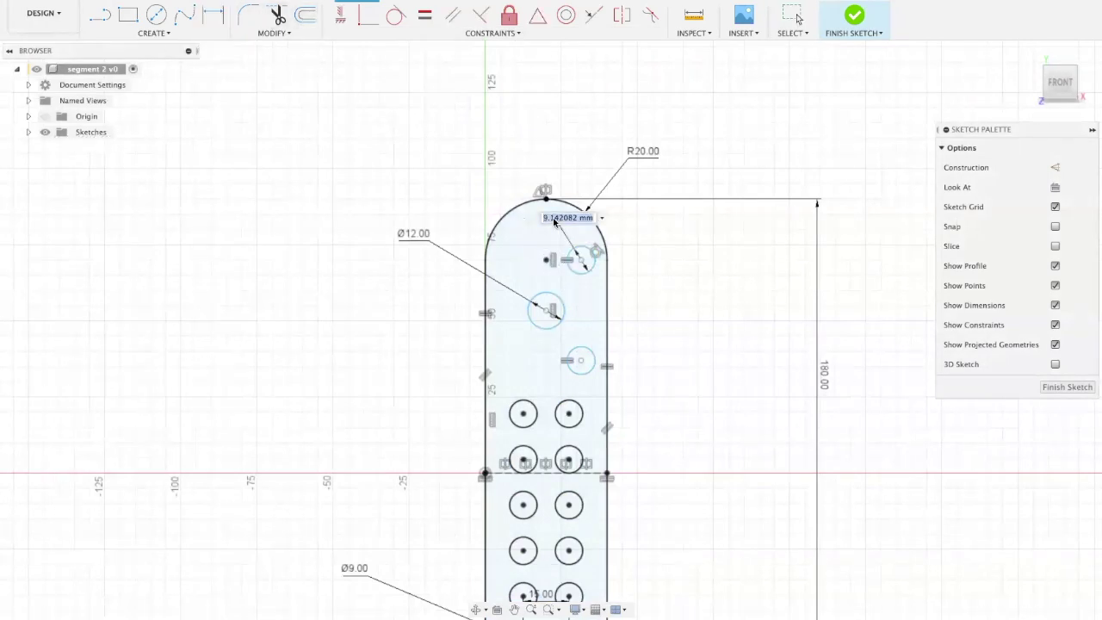
type("4.2")
key("Return")
key("Escape")
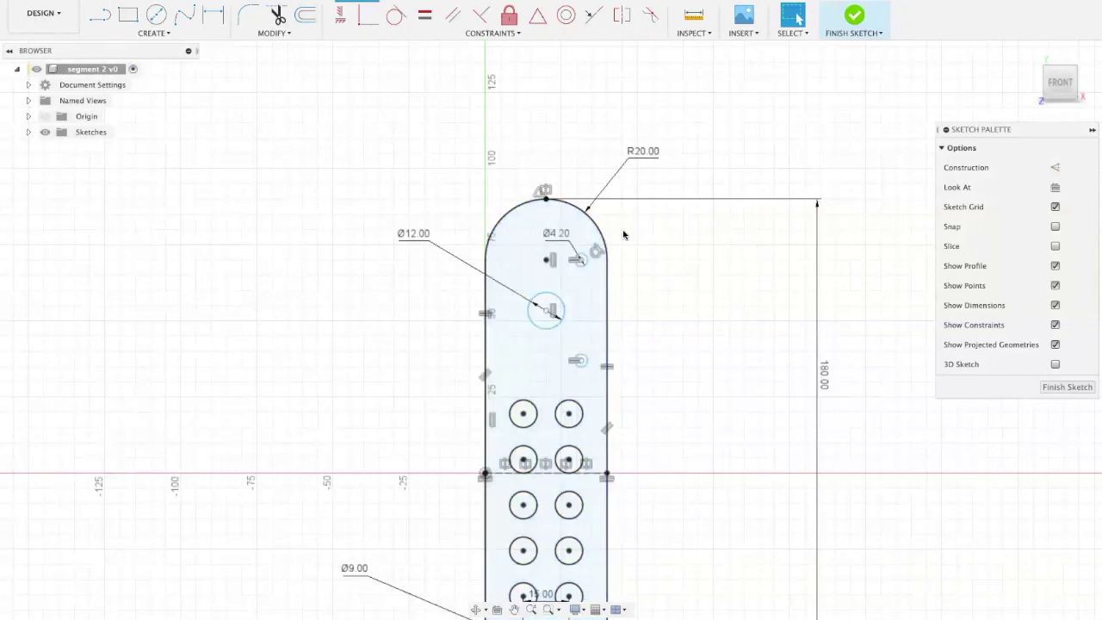
Constrain the centres of the two 4.2 mm circles vertically in line with each other
scroll(384, 147, "down", 1)
scroll(384, 144, "down", 2)
scroll(606, 248, "up", 3)
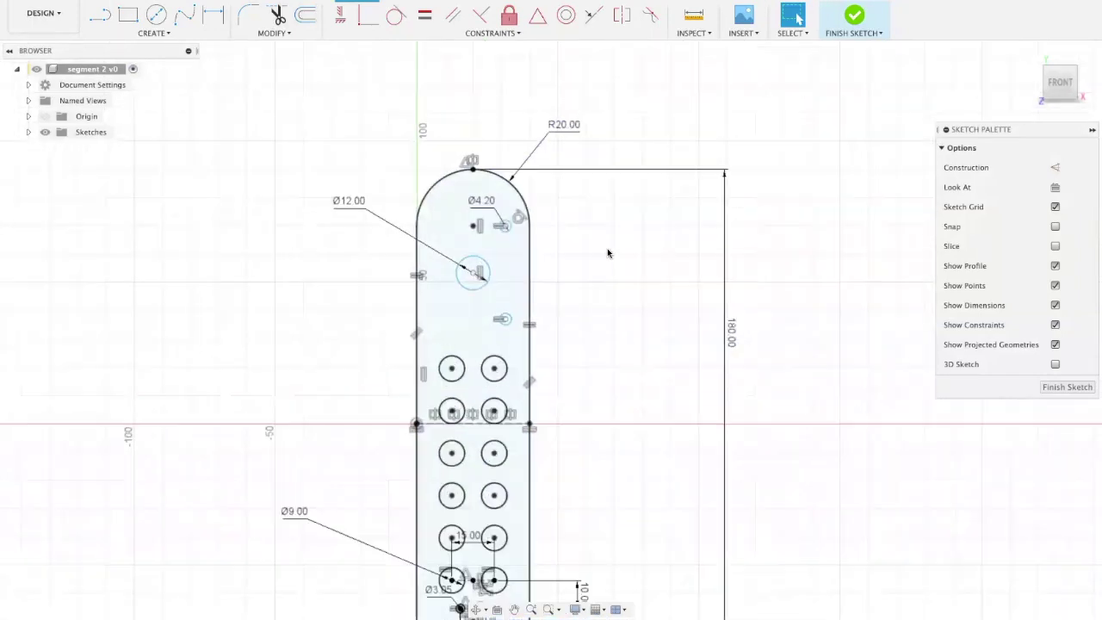
left_click(339, 15)
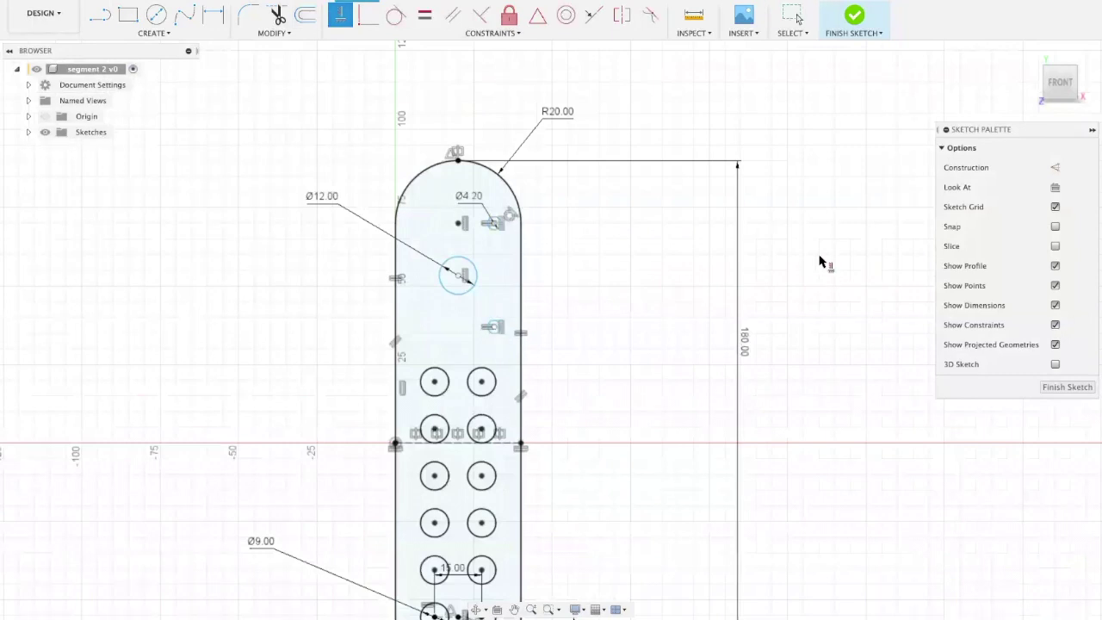
key("Escape")
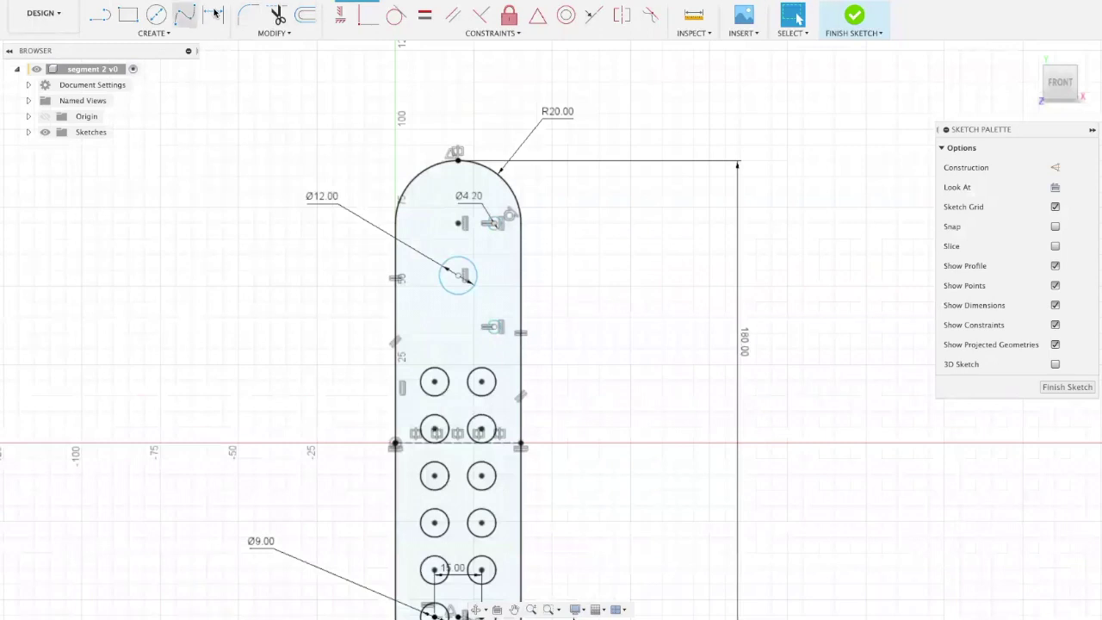
Dimension the vertical distance from the 12 mm hole's centre to the lower 4.2 mm circle's centre to 17.5 mm
left_click(459, 275)
left_click(493, 326)
left_click(617, 309)
type("17.5")
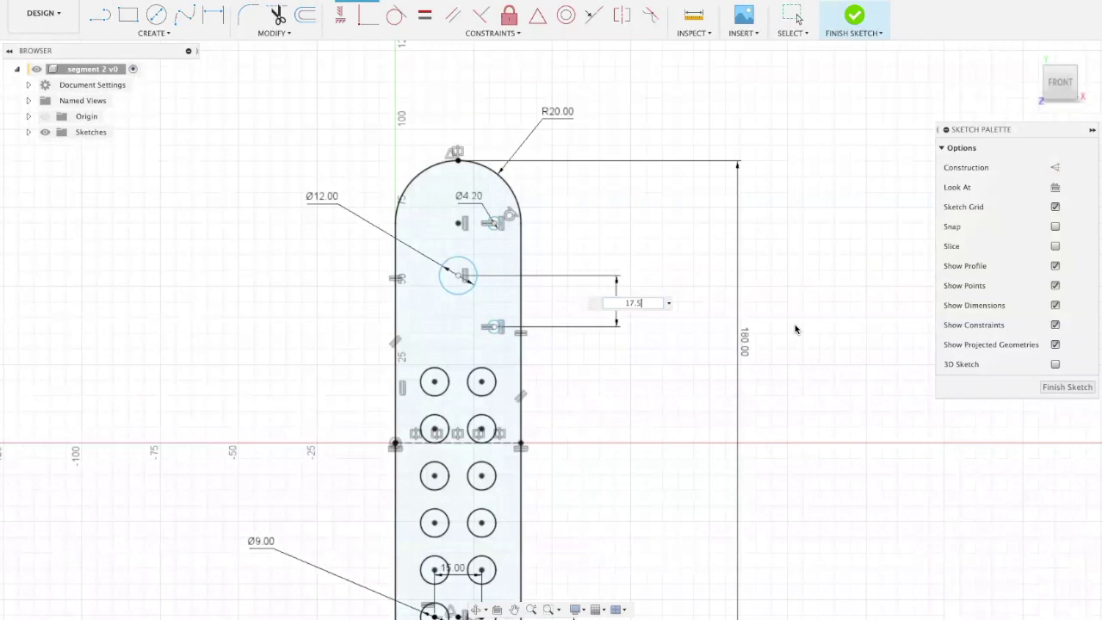
key("Return")
key("Escape")
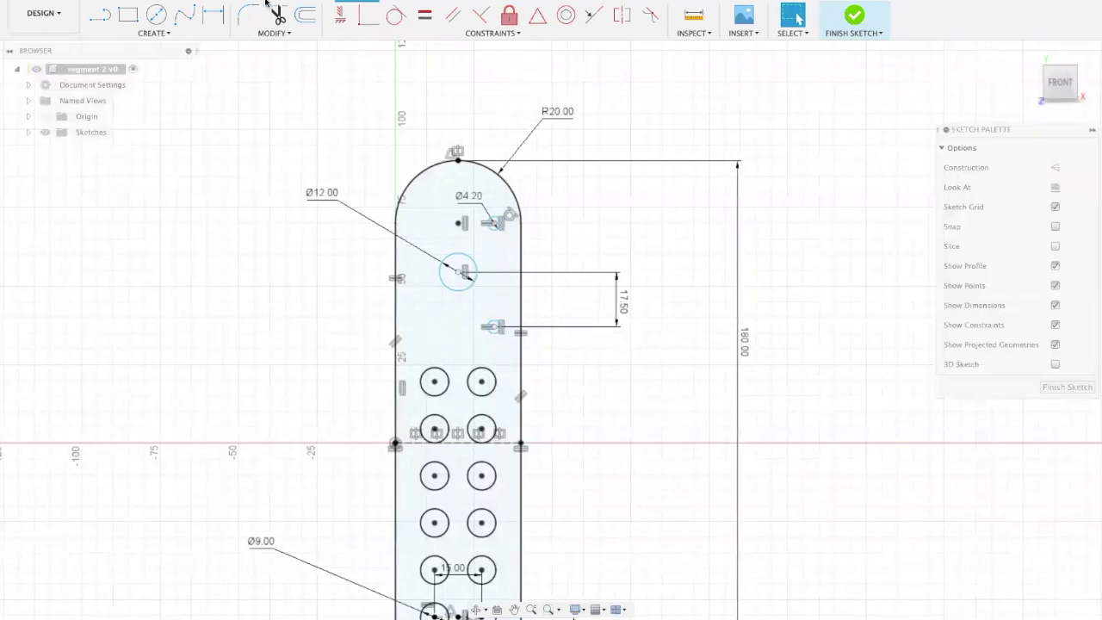
Dimension the vertical distance between the centres of the two 4.2 mm circles to 35 mm
left_click(494, 223)
left_click(495, 327)
left_click(677, 260)
type("35")
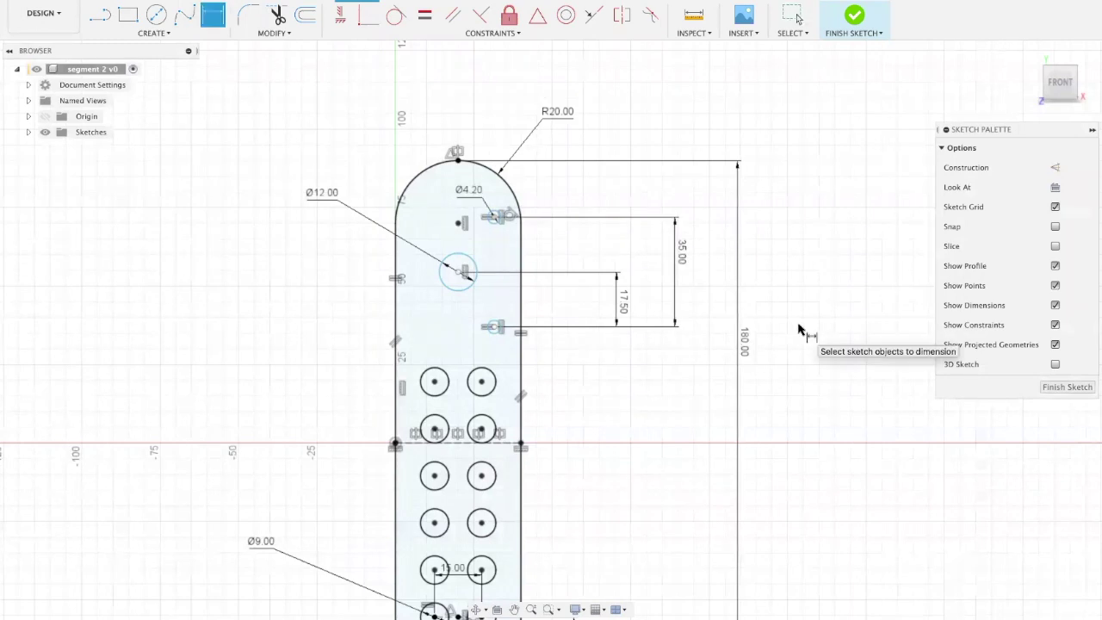
key("Escape")
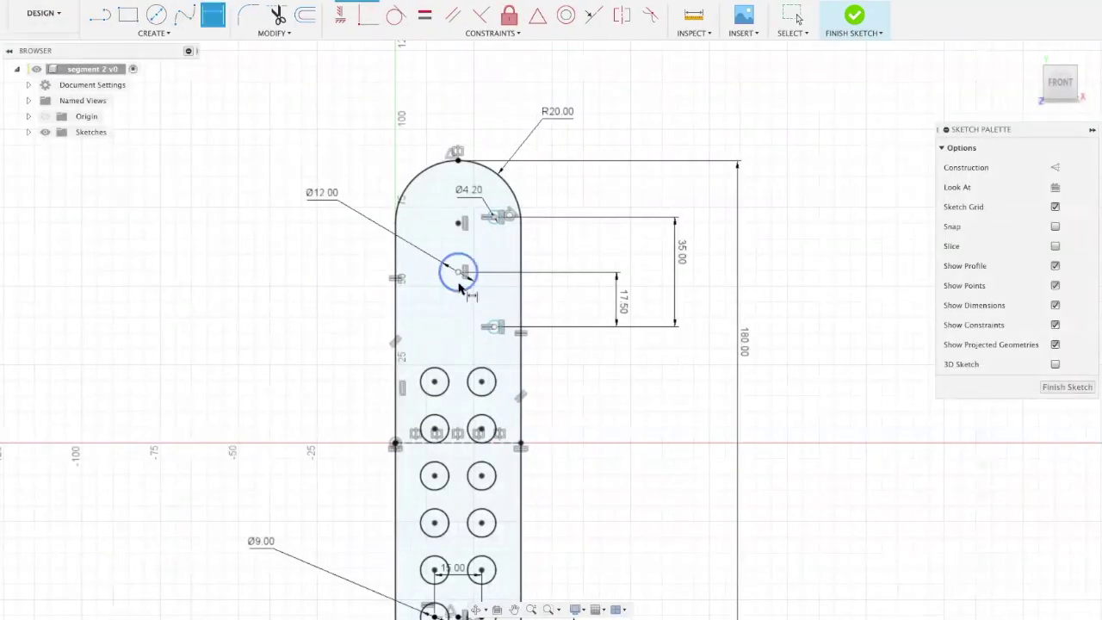
Dimension the horizontal distance from the 12 mm hole's centre to the lower 4.2 mm circle's centre to 8 mm
left_click(458, 272)
left_click(494, 327)
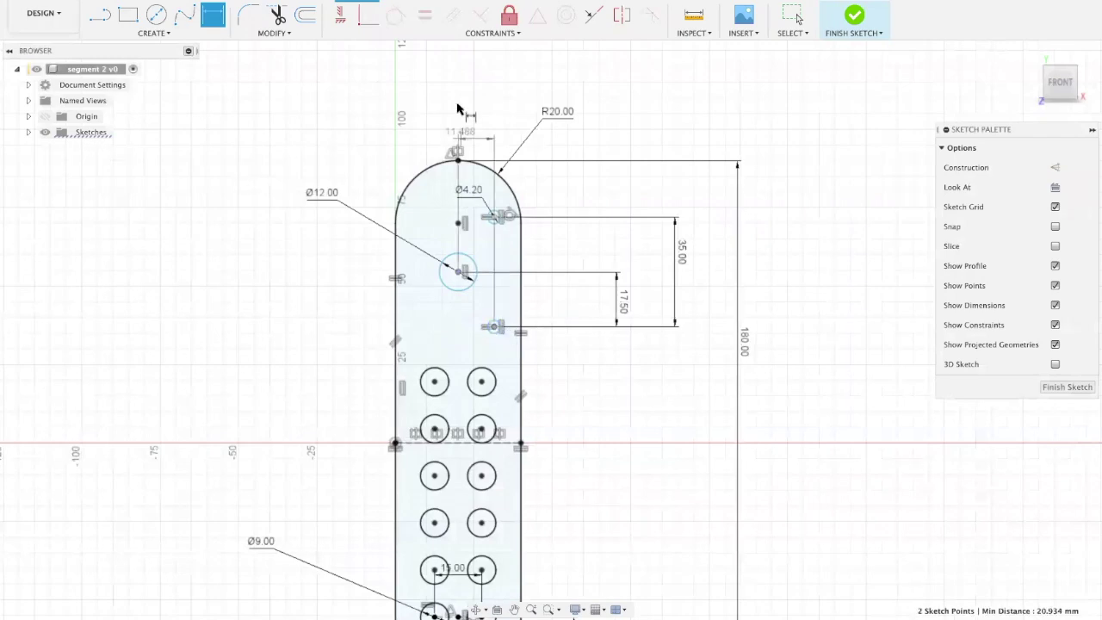
left_click(461, 102)
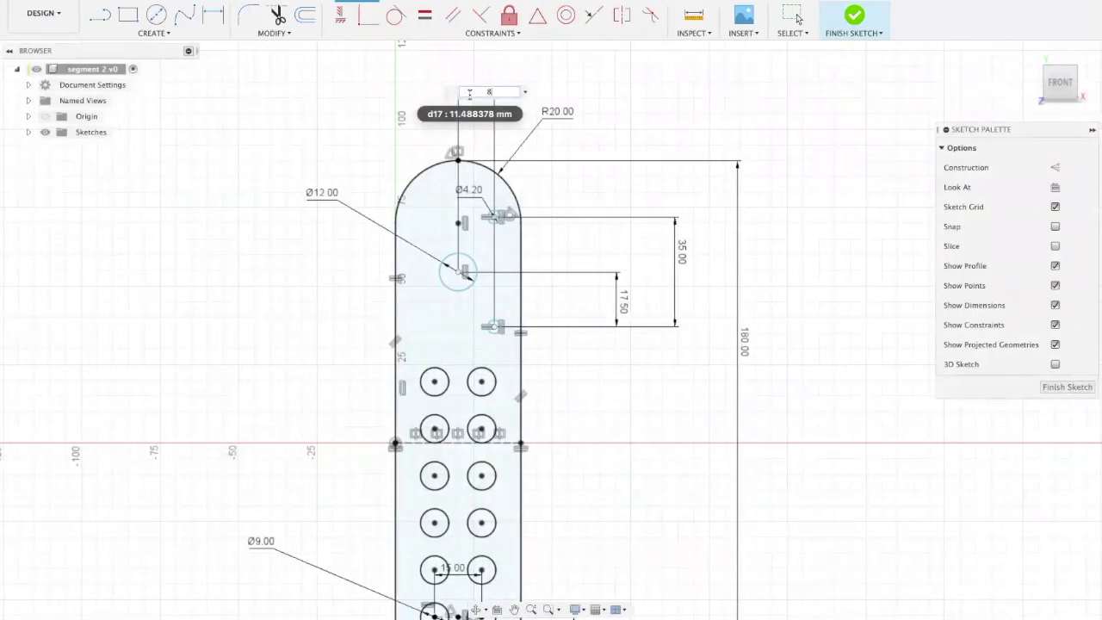
type("8")
key("Return")
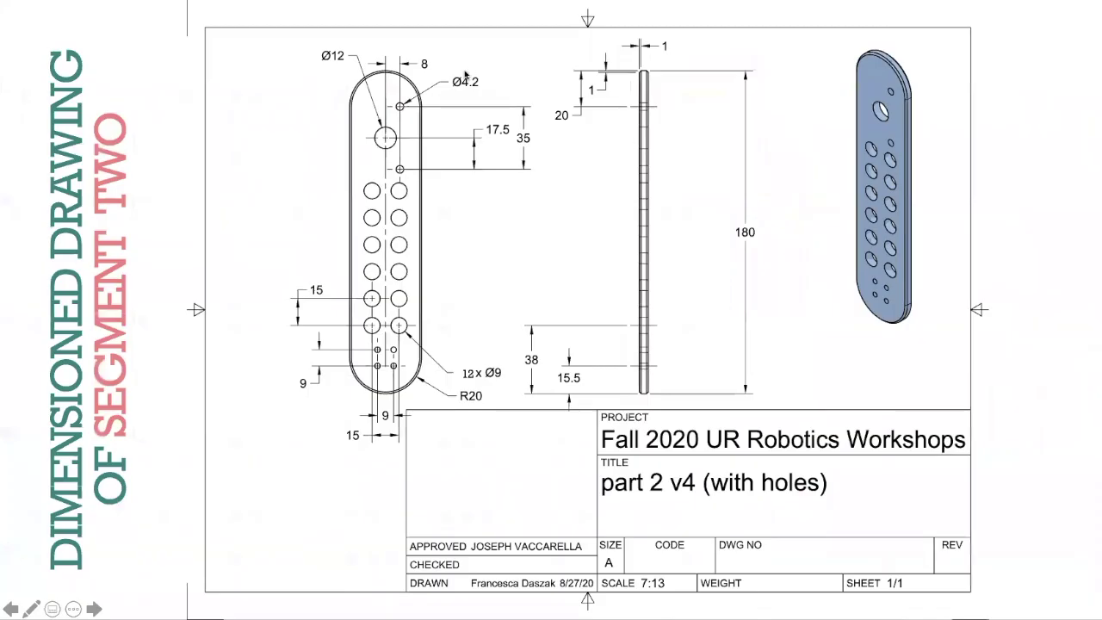
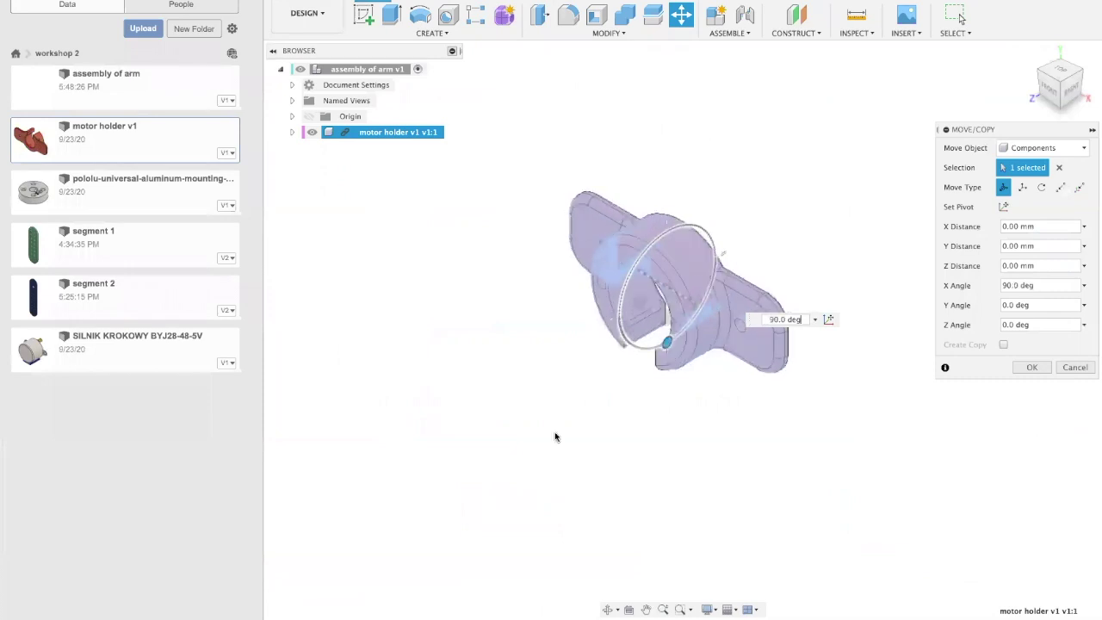
Rotate the inserted motor holder component 90° about the X axis in the arm assembly
left_click(787, 319)
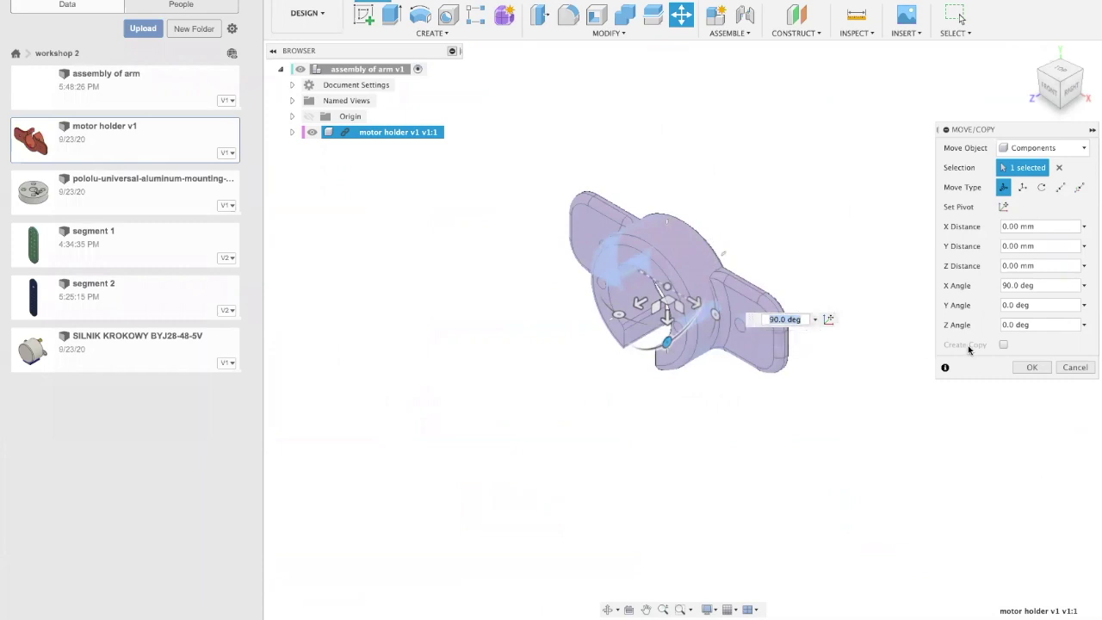
left_click(1036, 372)
middle_click_drag(722, 347, 603, 345, "shift")
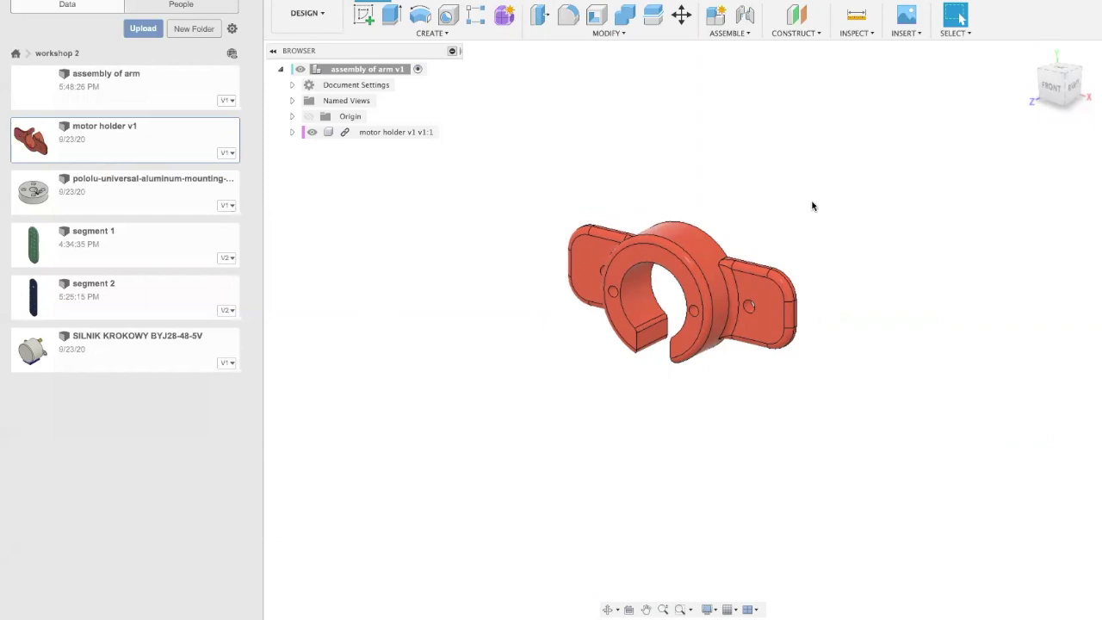
Ground the motor holder component in the assembly and try to move it out of place
left_click(694, 245)
right_click(695, 248)
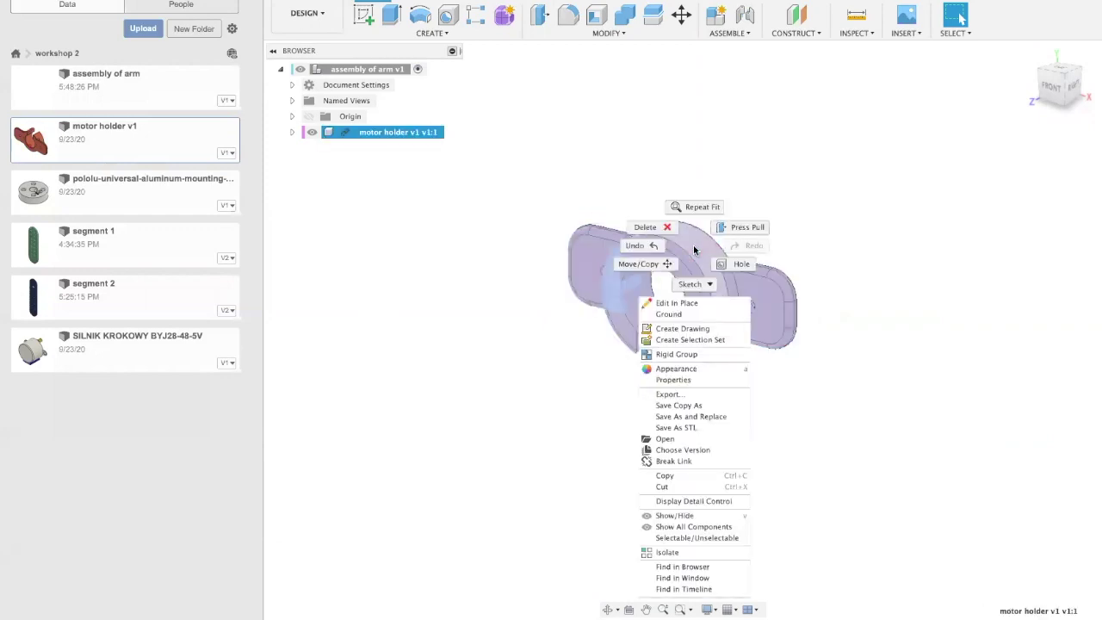
left_click(698, 314)
left_click(869, 215)
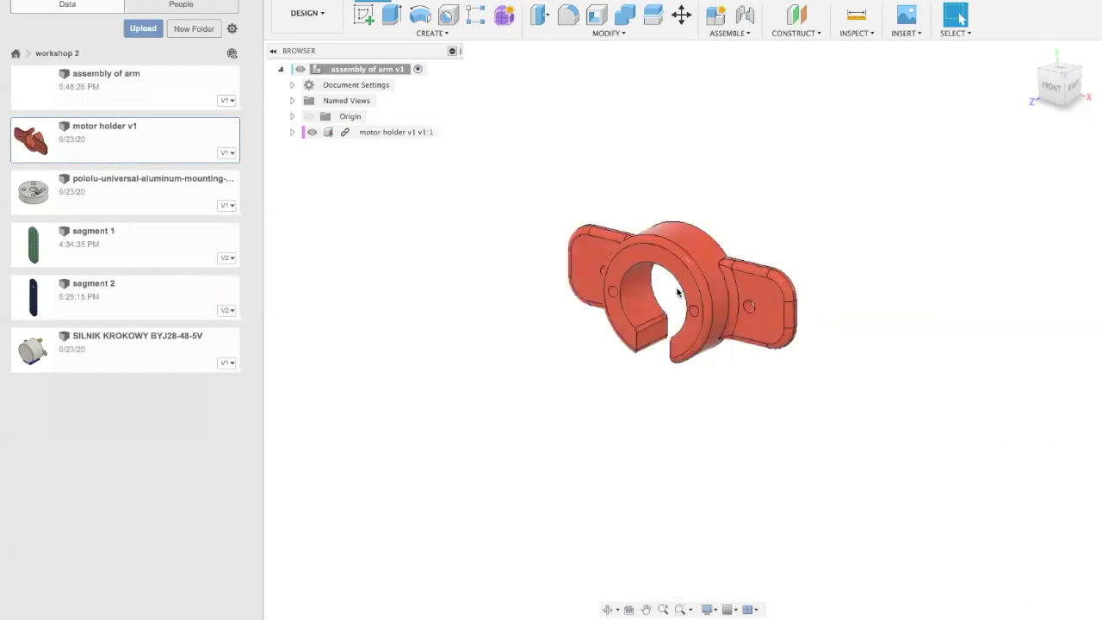
left_click_drag(707, 249, 824, 320)
left_click(824, 319)
left_click_drag(720, 249, 642, 225)
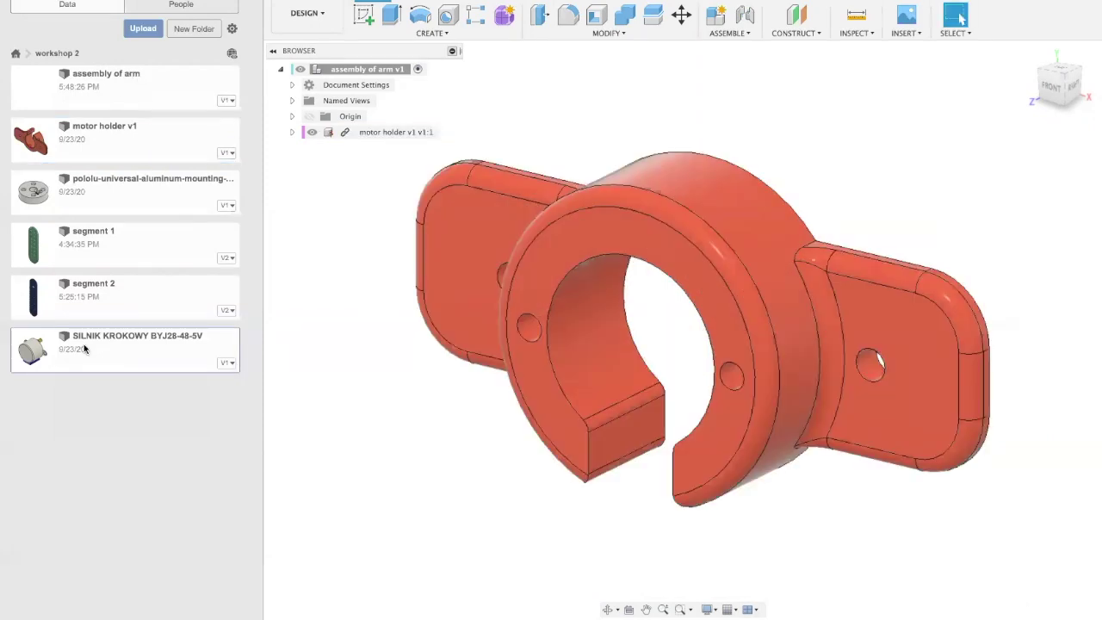
Insert the SILNIK KROKOWY BYJ28-48-5V motor into the assembly and rotate it -90° about the X axis
right_click(84, 348)
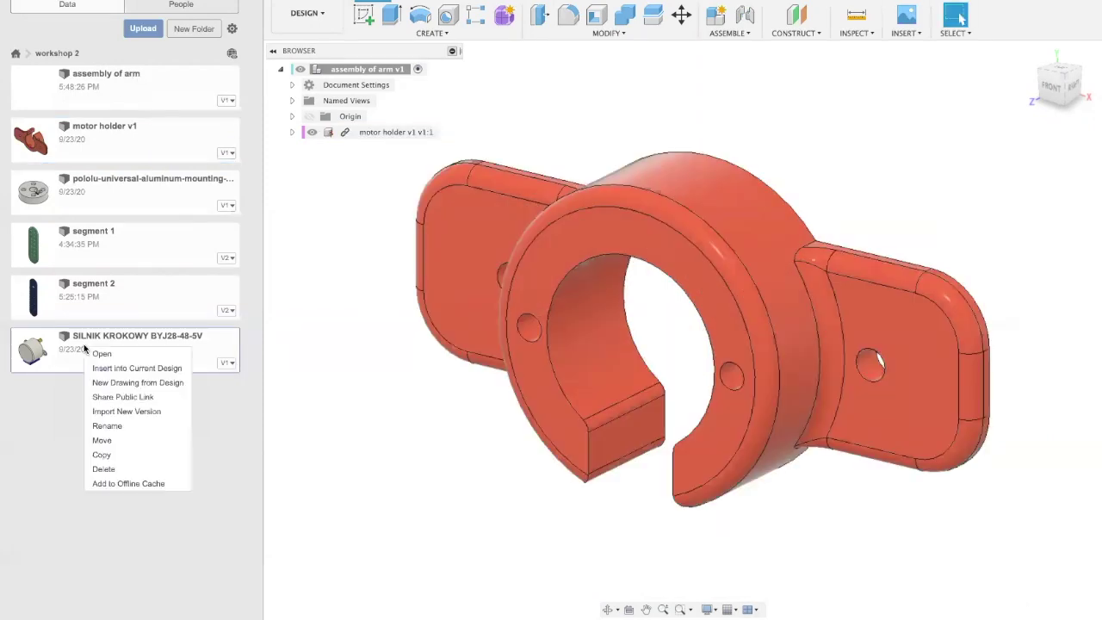
left_click(126, 370)
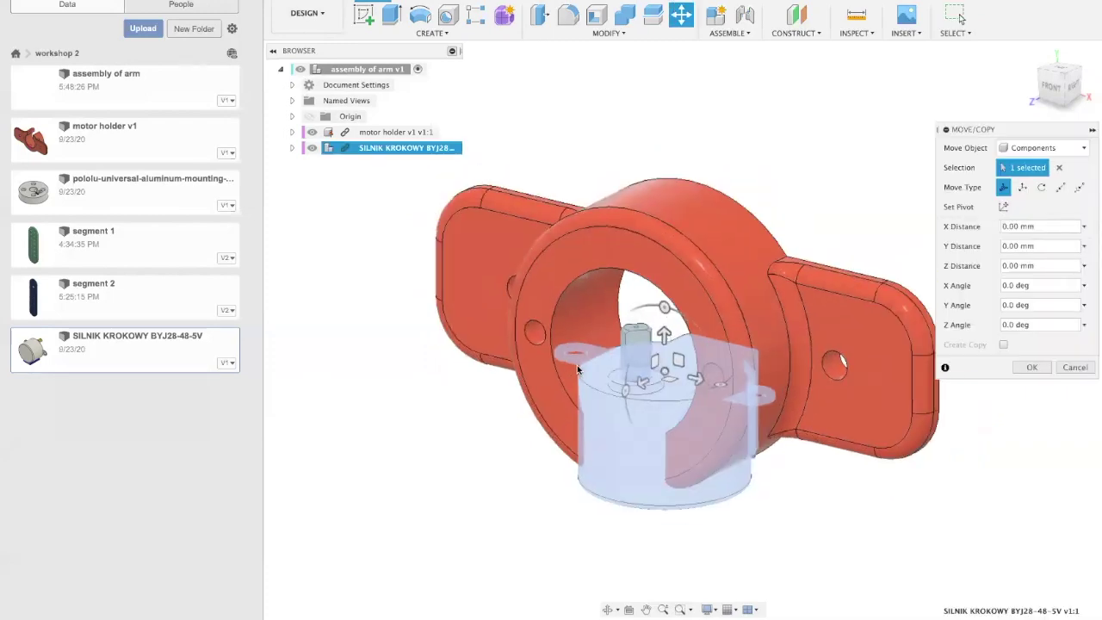
scroll(585, 365, "up", 5)
scroll(587, 365, "down", 6)
left_click_drag(692, 377, 525, 343)
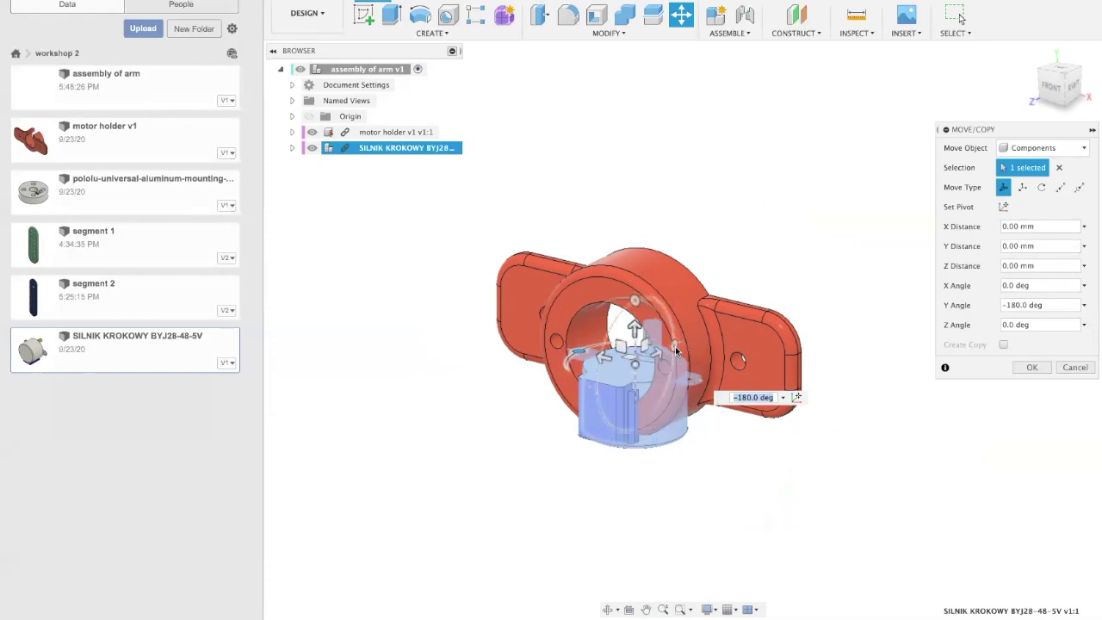
left_click_drag(675, 346, 632, 312)
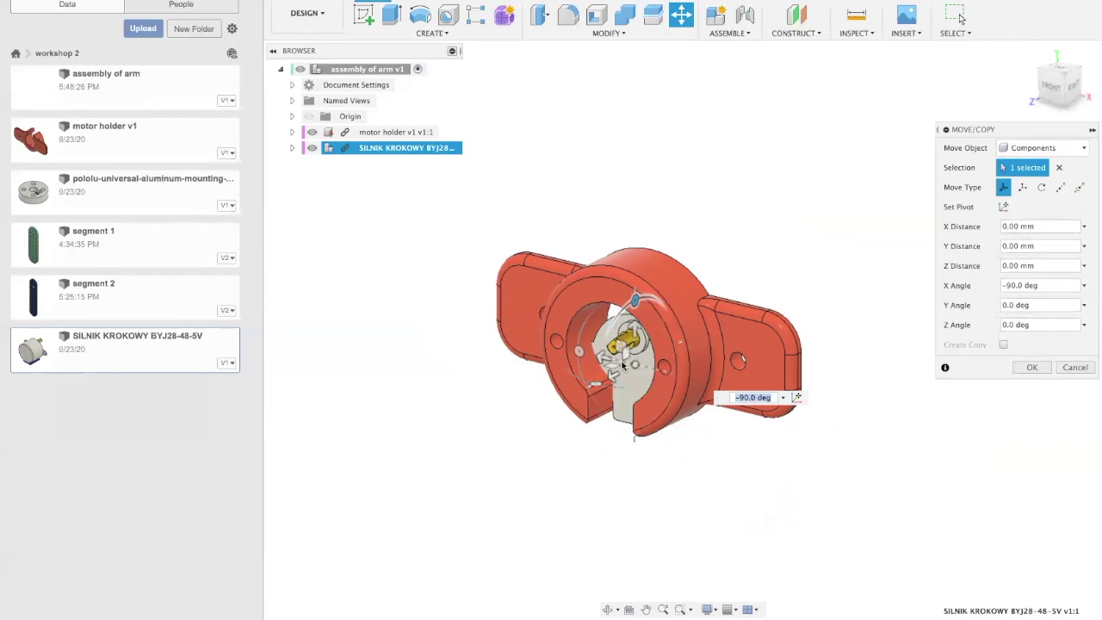
Move the motor out in front of the holder by about 43.3 mm in X, 39.4 mm in Y and -20.5 mm in Z
left_click_drag(636, 366, 517, 404)
mouse_move(408, 458)
left_mouse_down()
mouse_move(444, 398)
mouse_move(418, 446)
left_mouse_up()
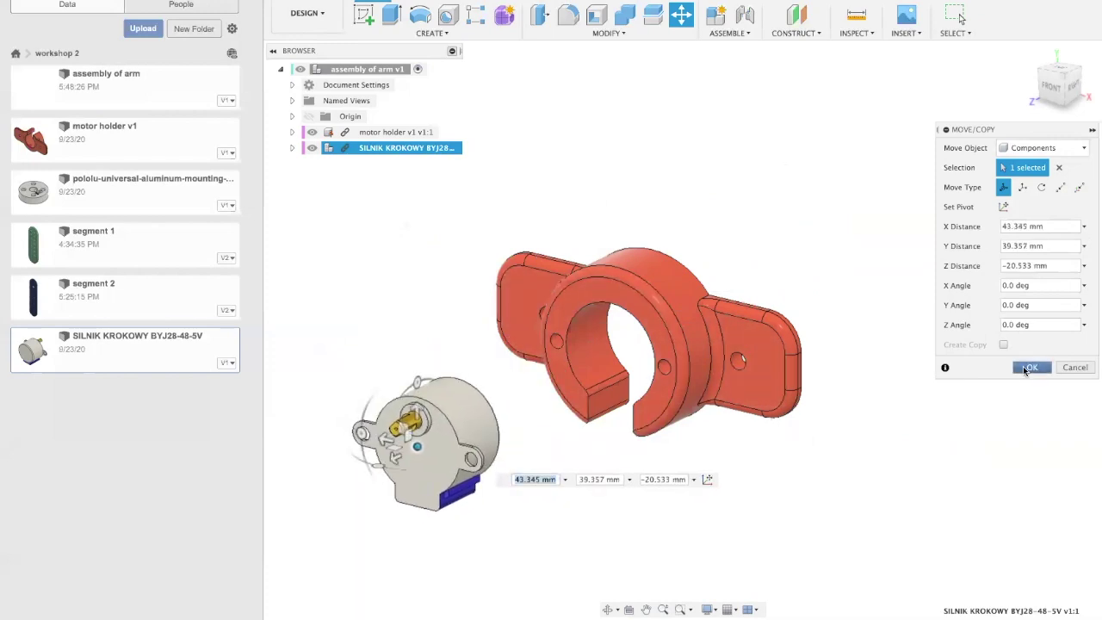
left_click(1027, 368)
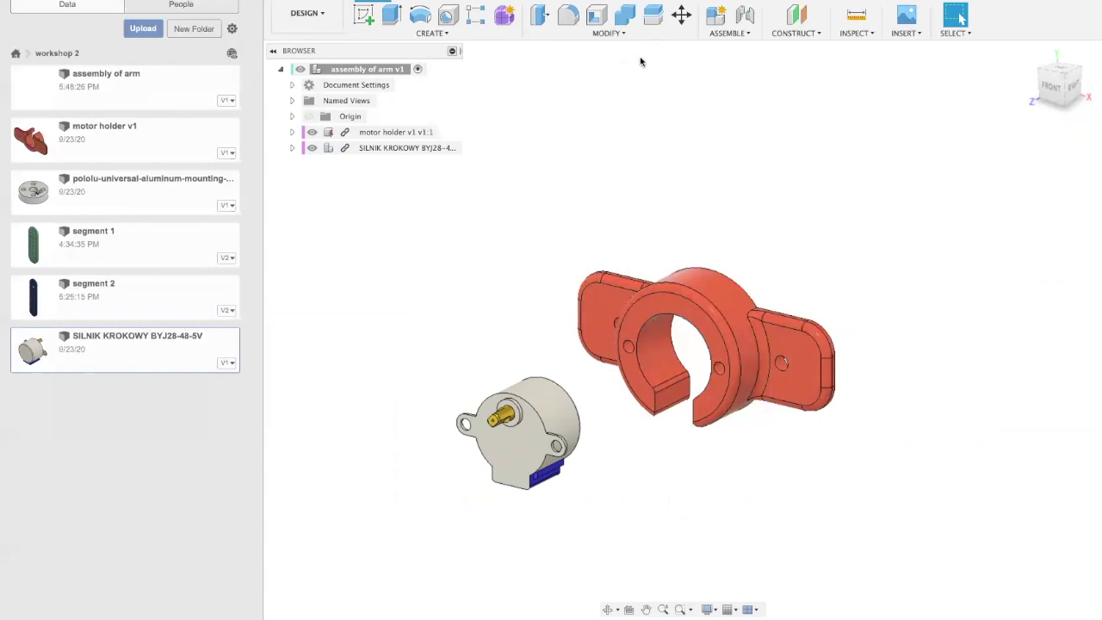
left_click(607, 33)
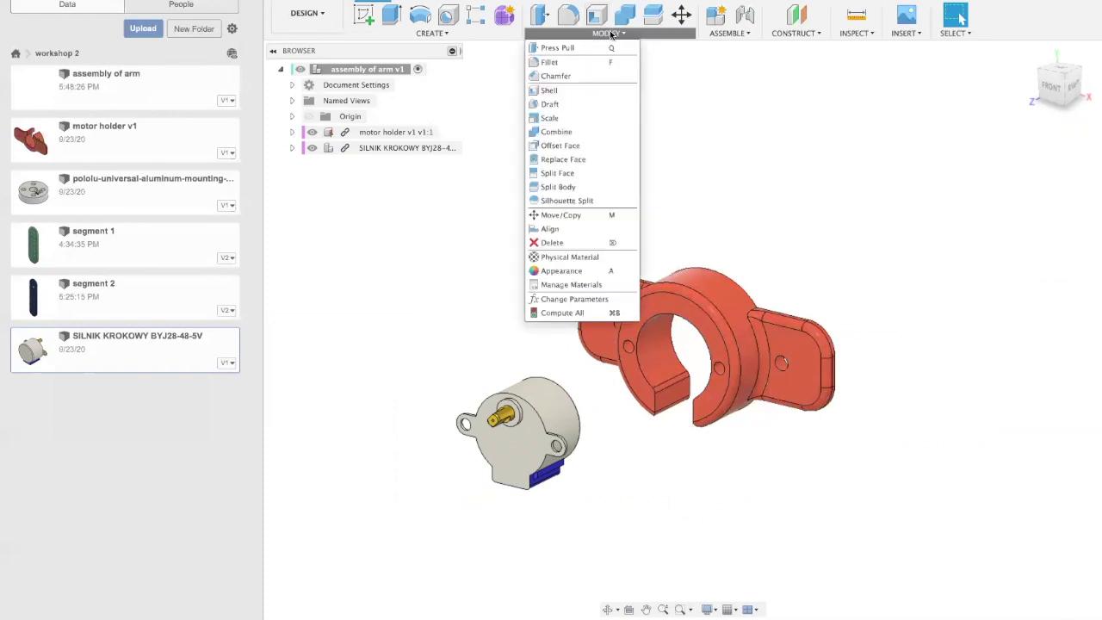
left_click(555, 215)
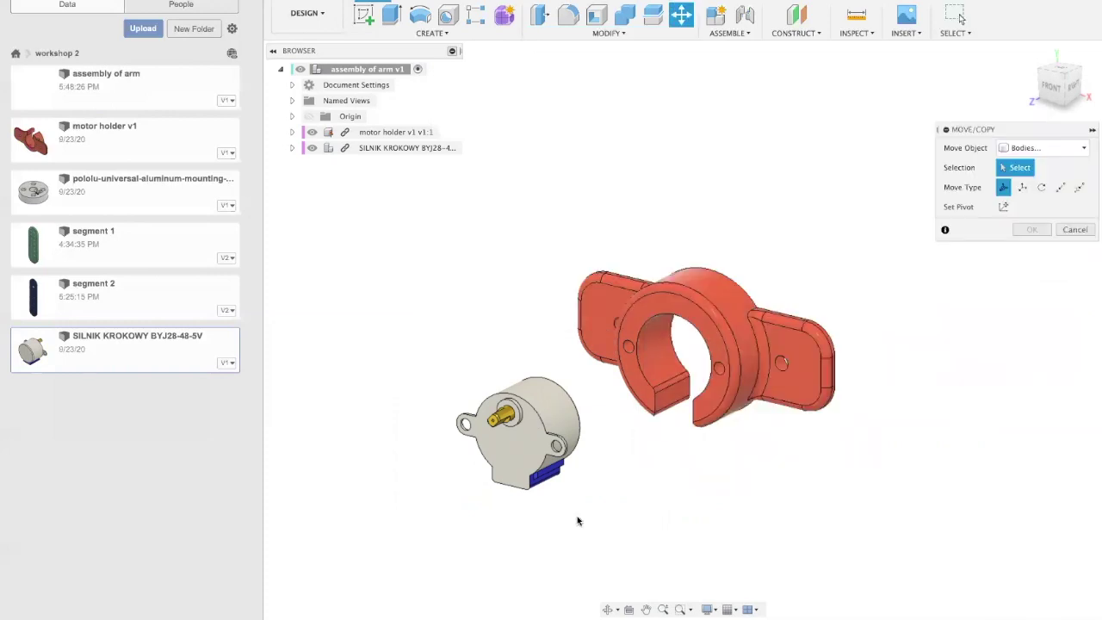
left_click(1044, 147)
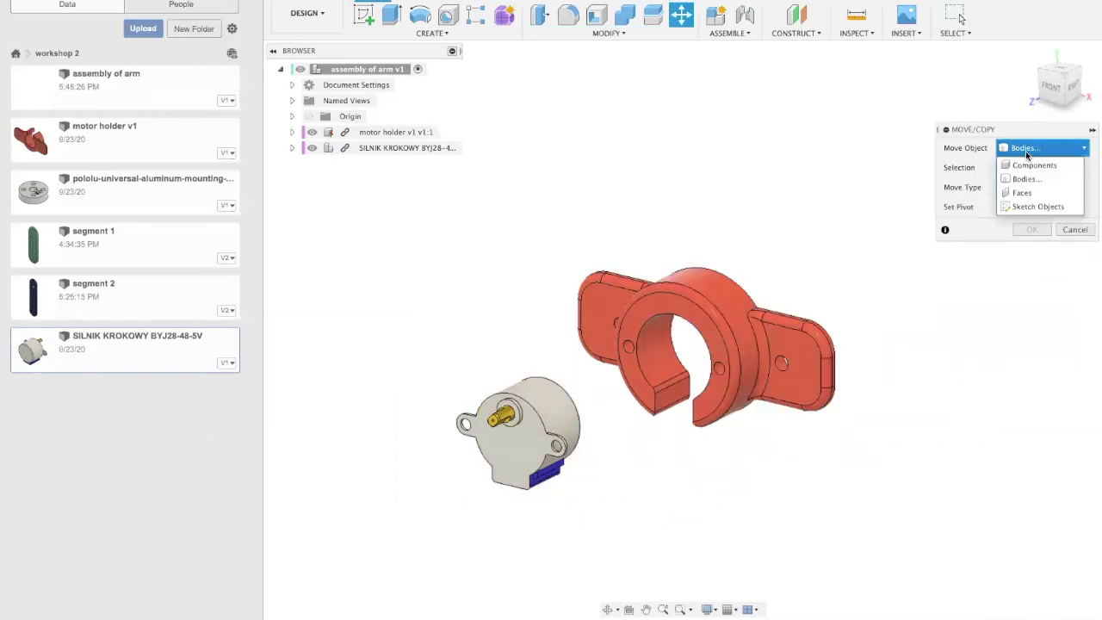
left_click(1032, 158)
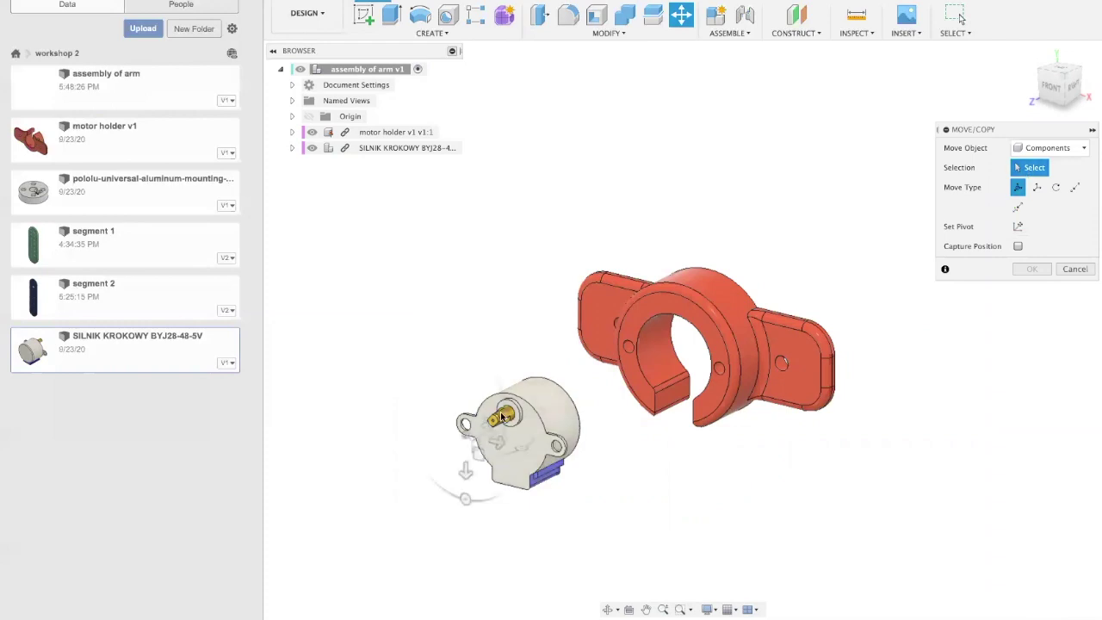
left_click_drag(428, 336, 602, 539)
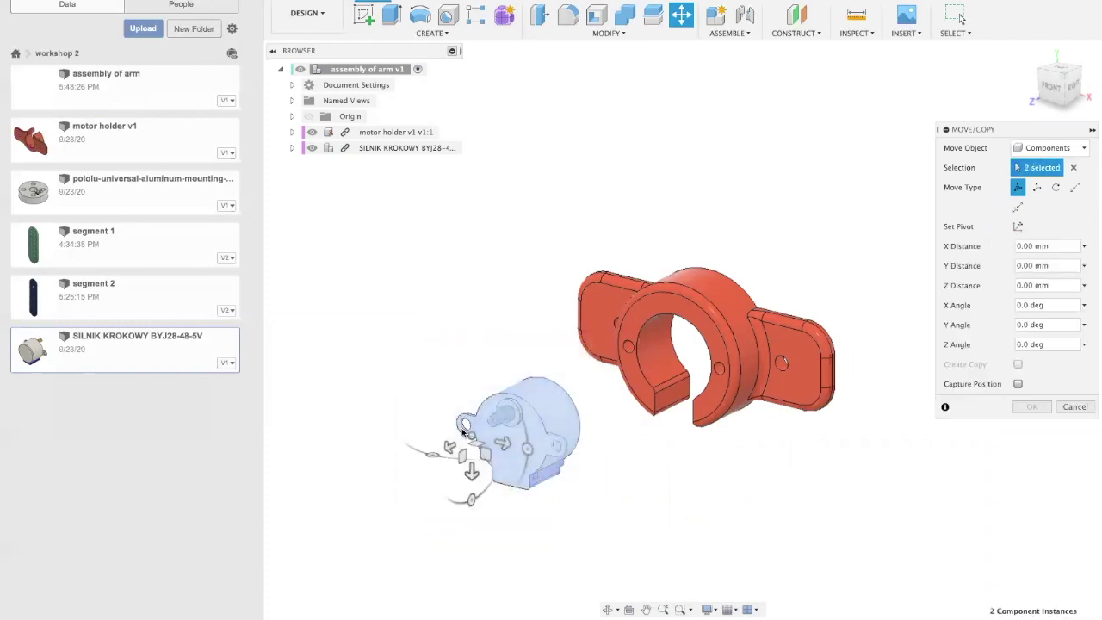
left_click_drag(451, 337, 499, 345)
left_click(1085, 408)
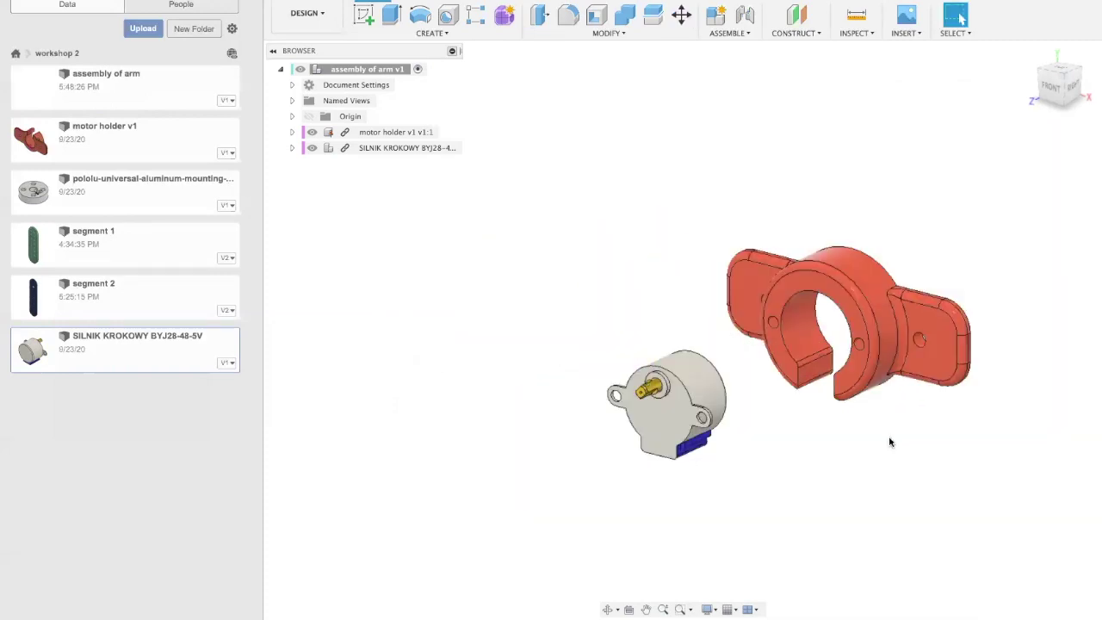
Try moving the motor freely in the assembly and undo the move
left_click_drag(679, 396, 655, 462)
key("ctrl+z")
left_click(687, 408)
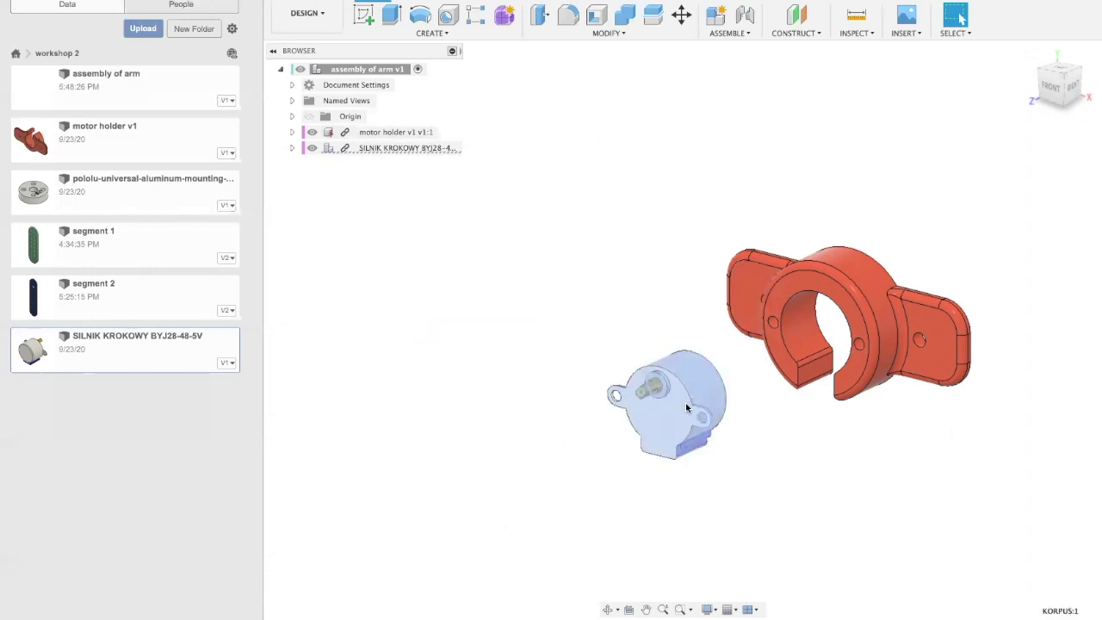
Create a rigid group from the stepper motor's body and shaft components, with child components included
right_click(686, 408)
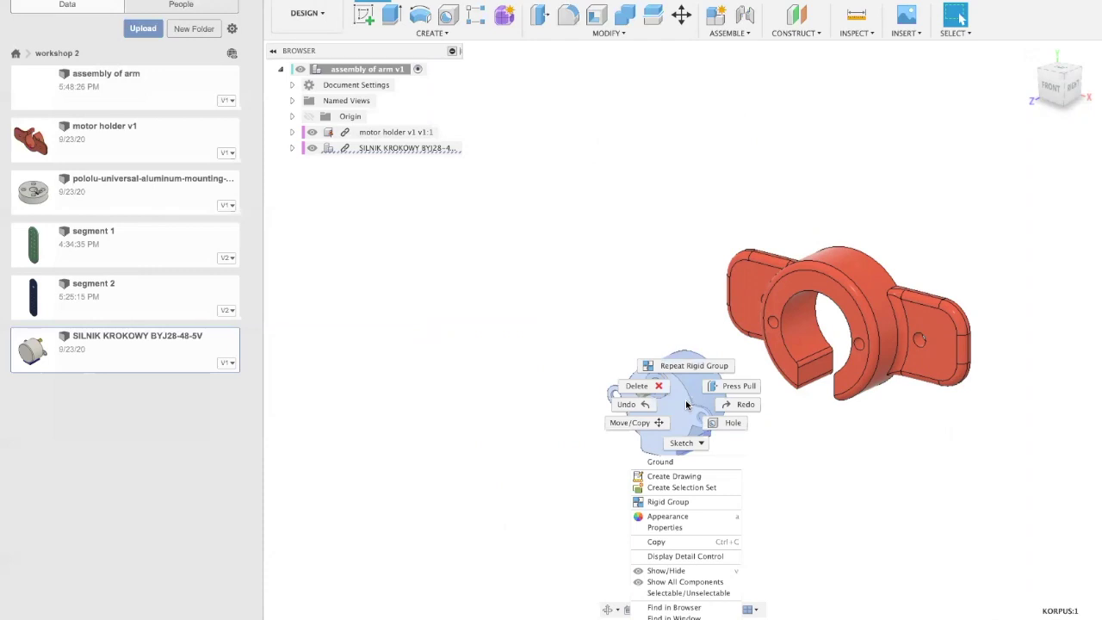
left_click(686, 502)
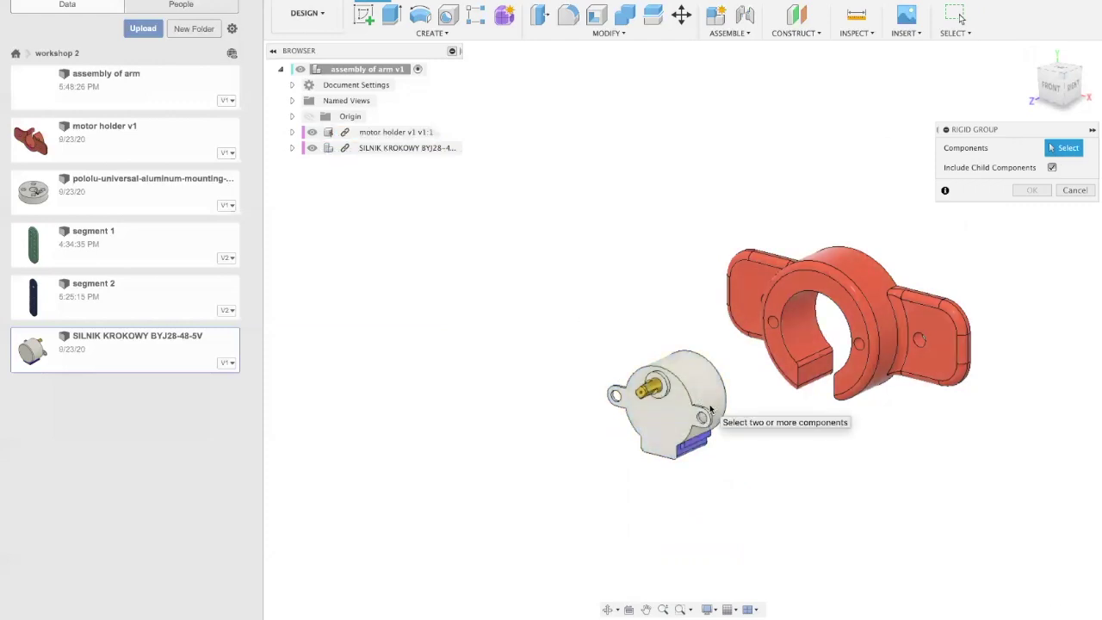
left_click(680, 387)
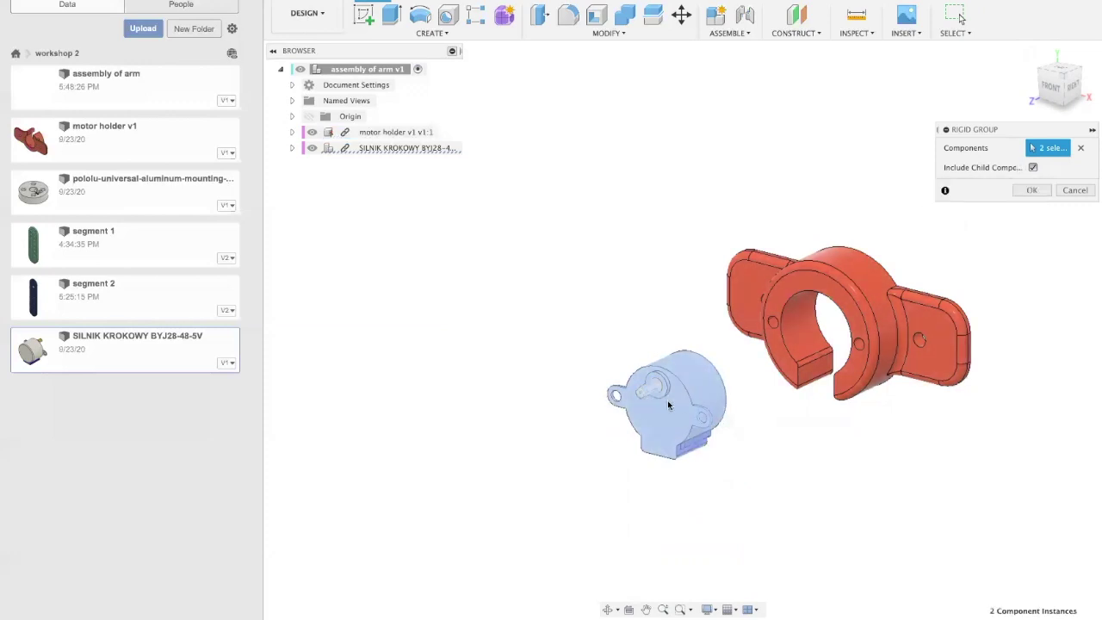
scroll(673, 384, "up", 5)
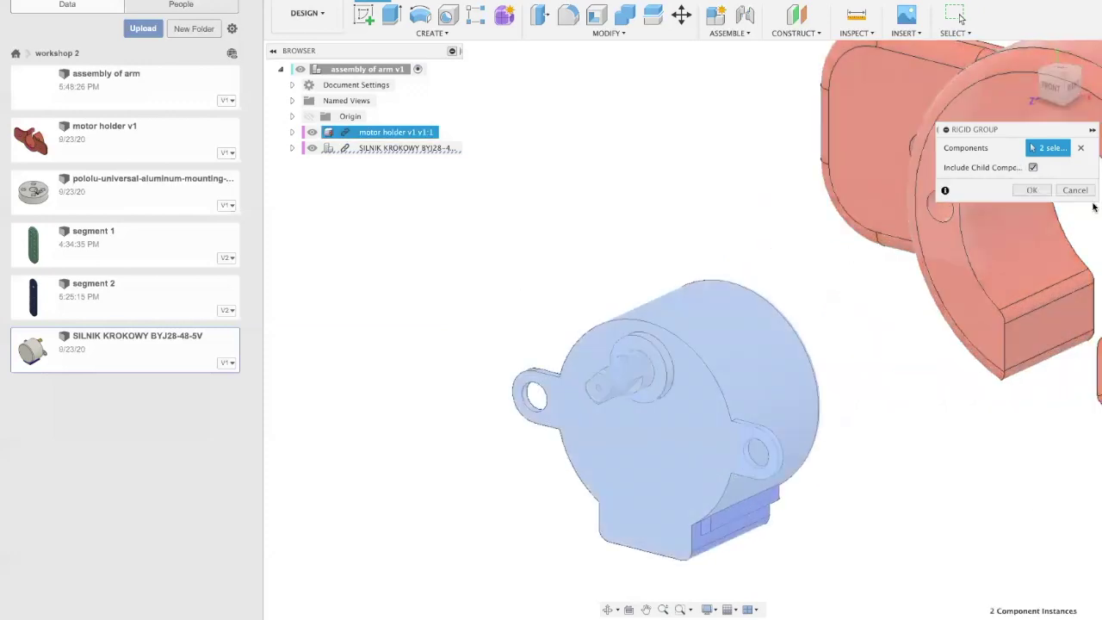
left_click(1030, 191)
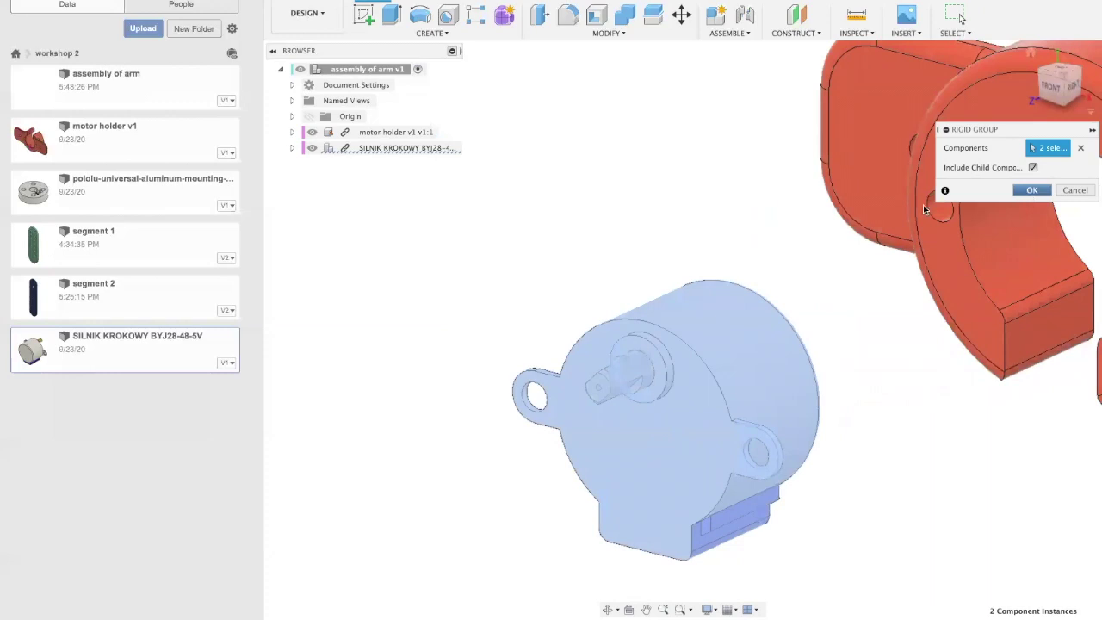
scroll(728, 308, "down", 5)
left_click_drag(730, 374, 689, 397)
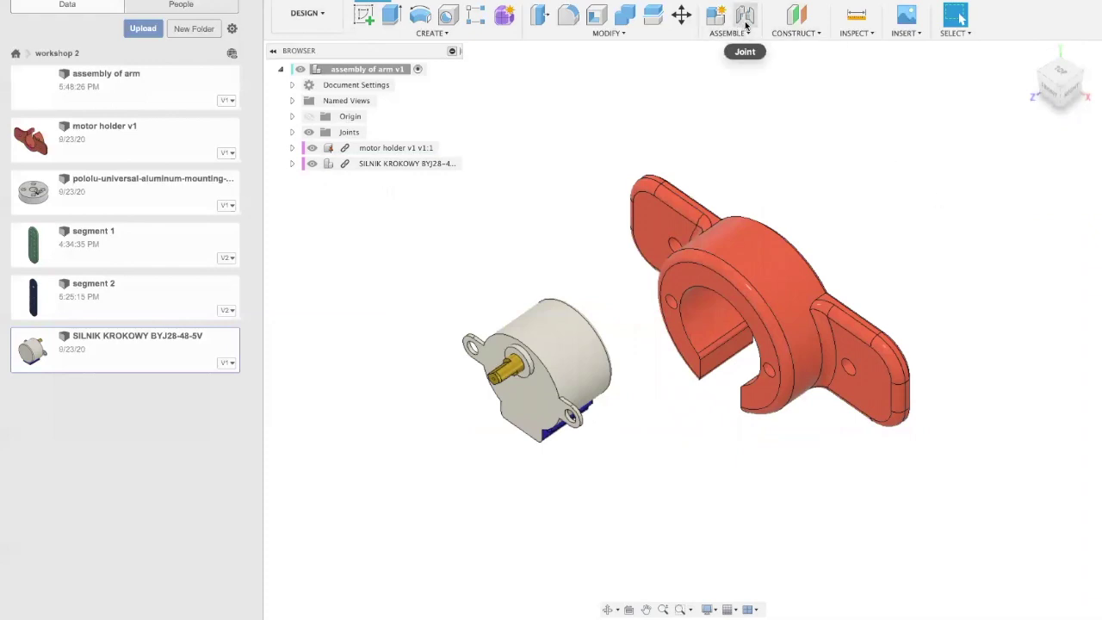
Joint the motor body's mounting-ear hole to the matching screw hole on the motor holder's front face
left_click(746, 24)
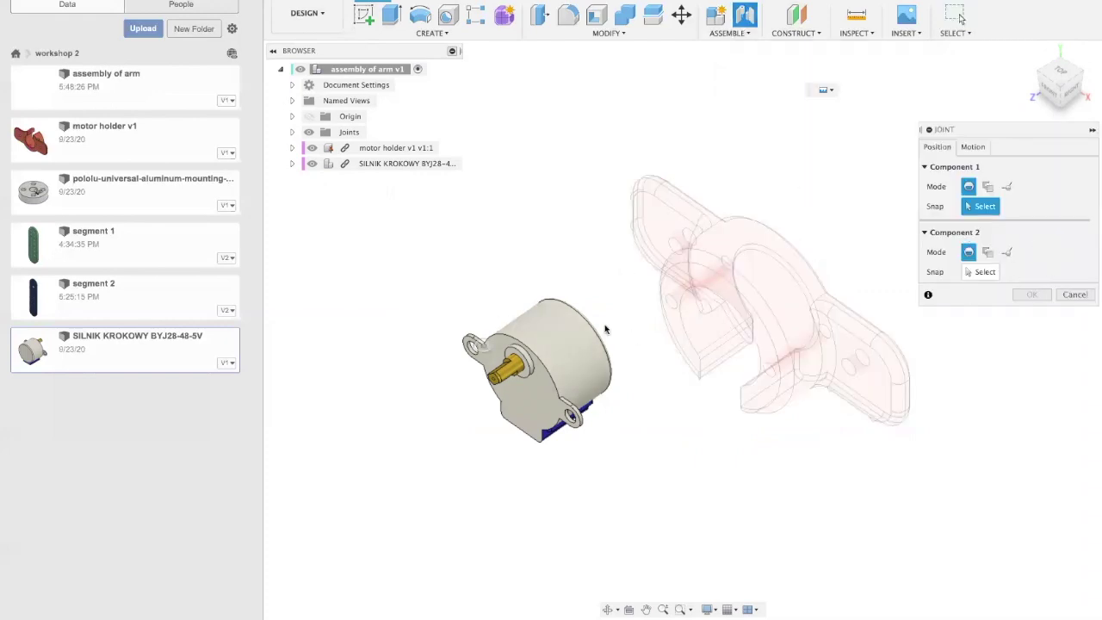
middle_click_drag(624, 403, 582, 381, "shift")
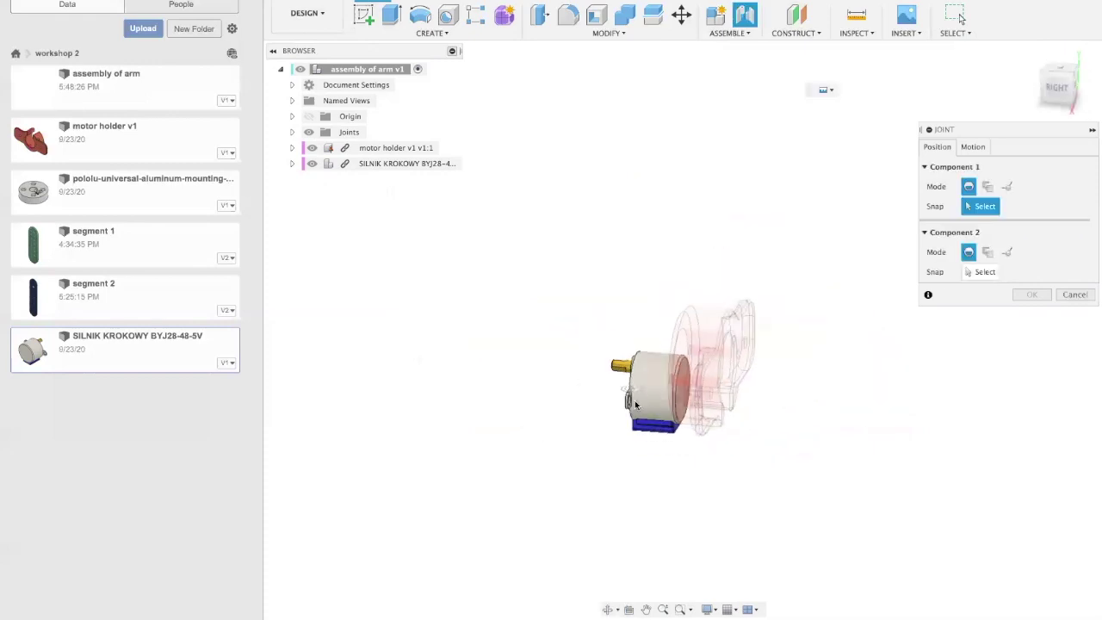
scroll(635, 401, "up", 8)
middle_click_drag(590, 379, 632, 394, "shift")
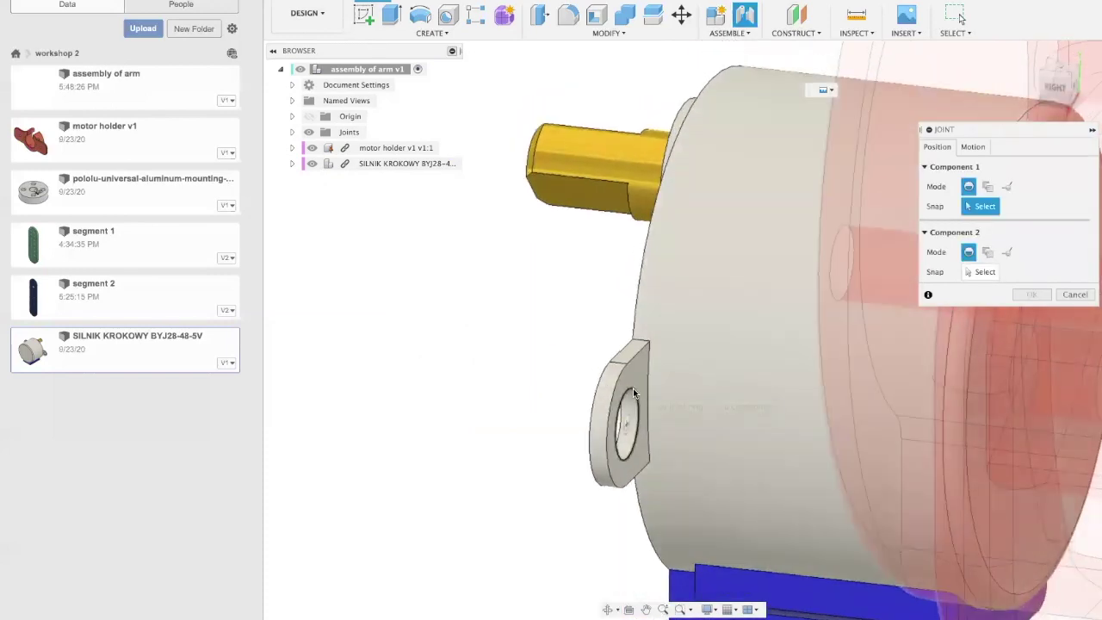
left_click(633, 393)
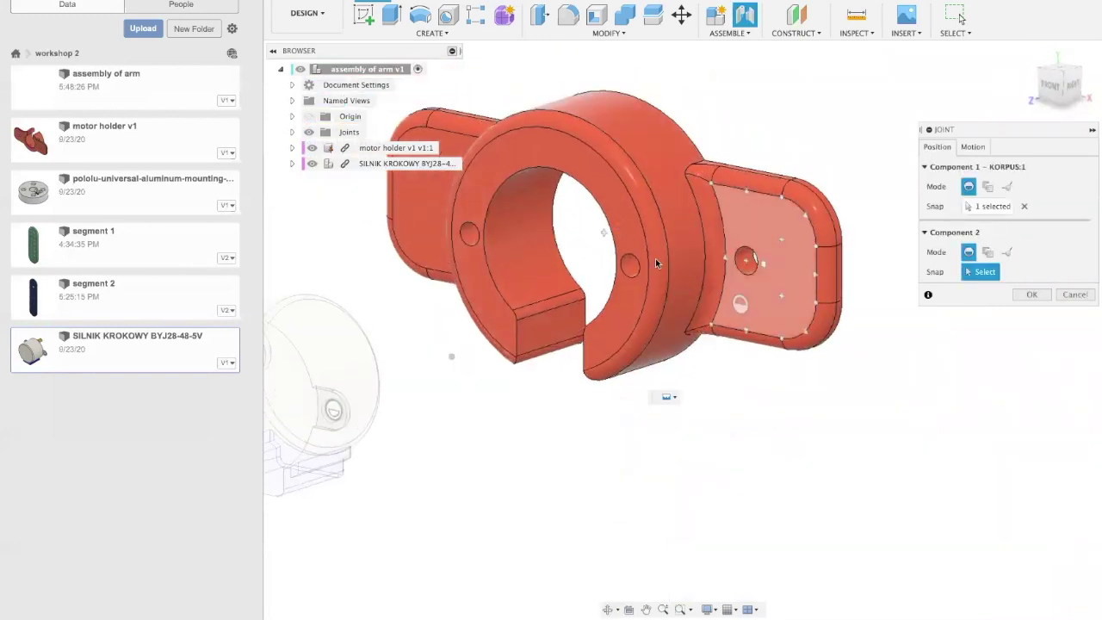
scroll(626, 248, "up", 3)
scroll(634, 255, "up", 2)
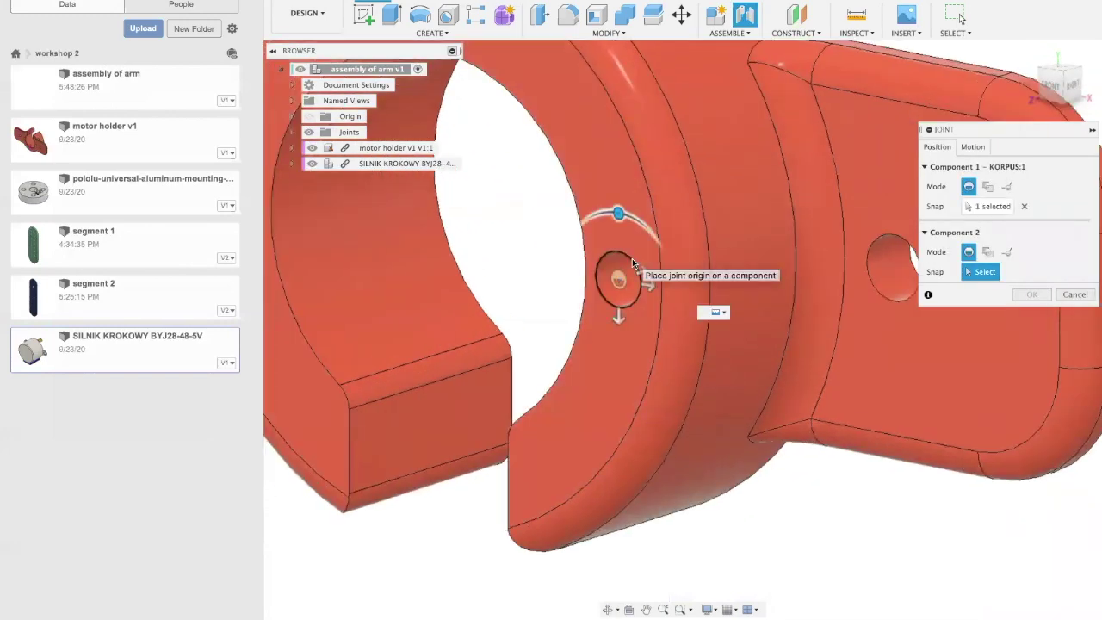
left_click(632, 259)
Inspect the motor's fit in the holder and accept the joint with the rigid motion type
scroll(642, 293, "up", 5)
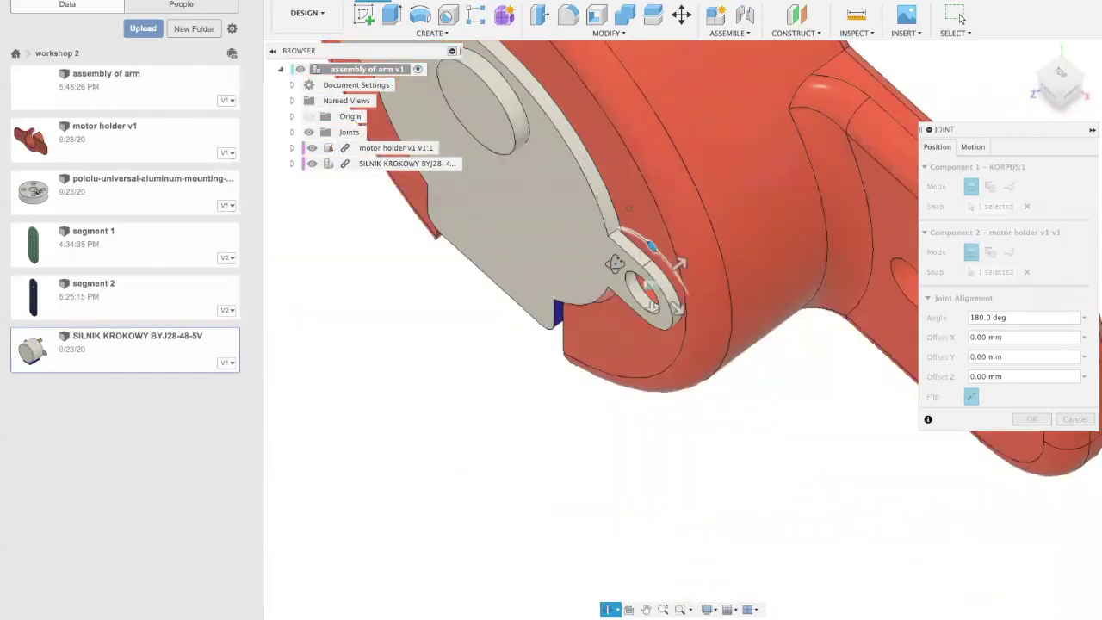
middle_click_drag(615, 265, 613, 53, "shift")
scroll(747, 470, "down", 5)
middle_click_drag(690, 302, 686, 356, "shift")
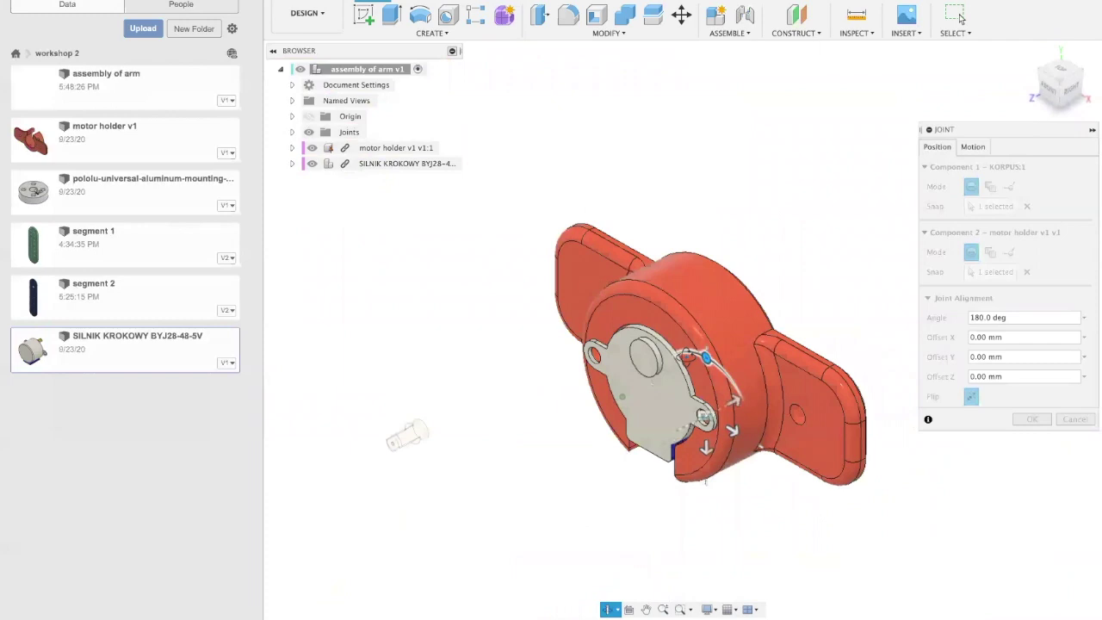
left_click(974, 145)
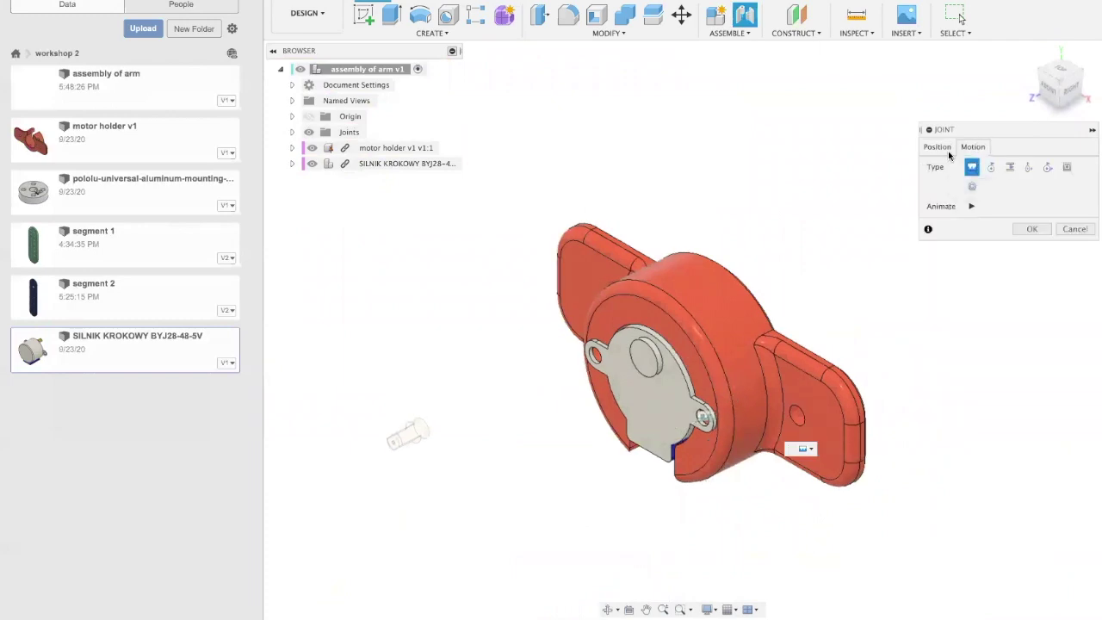
left_click(947, 148)
left_click(1030, 420)
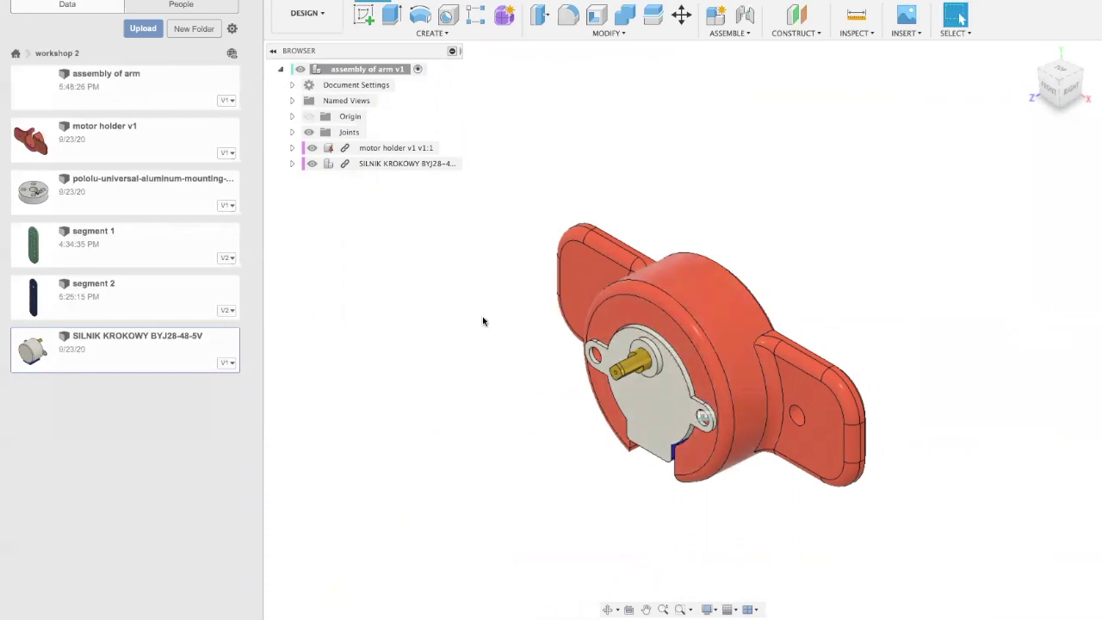
Insert the pololu universal aluminum mounting hub and move it by -37.03 mm in X, -13.635 mm in Y and 36.852 mm in Z
middle_click_drag(483, 321, 510, 330, "shift")
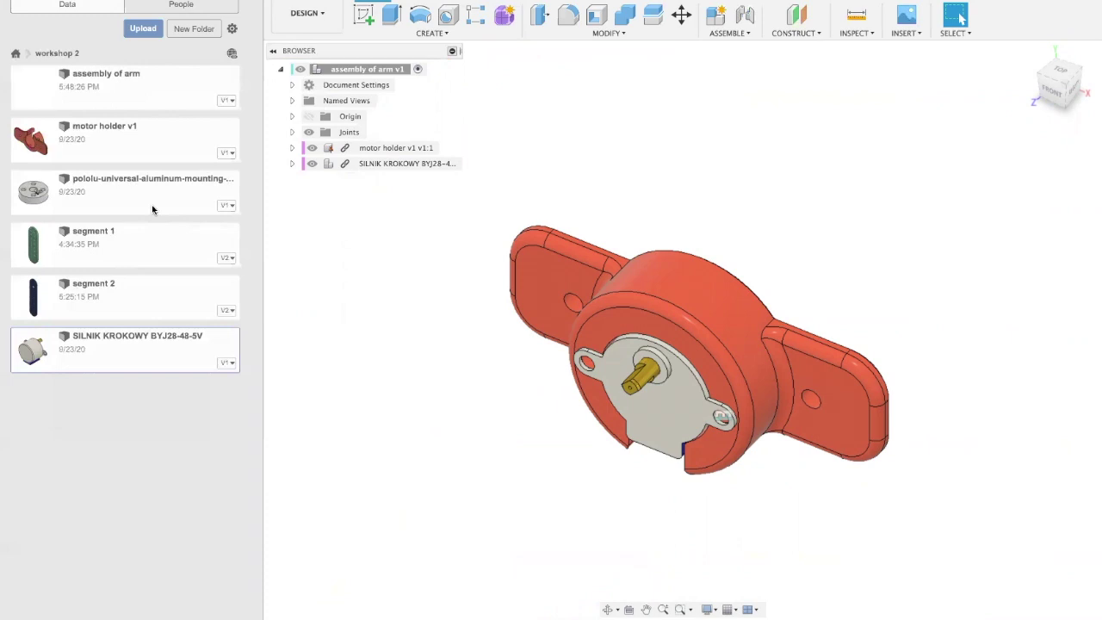
right_click(136, 202)
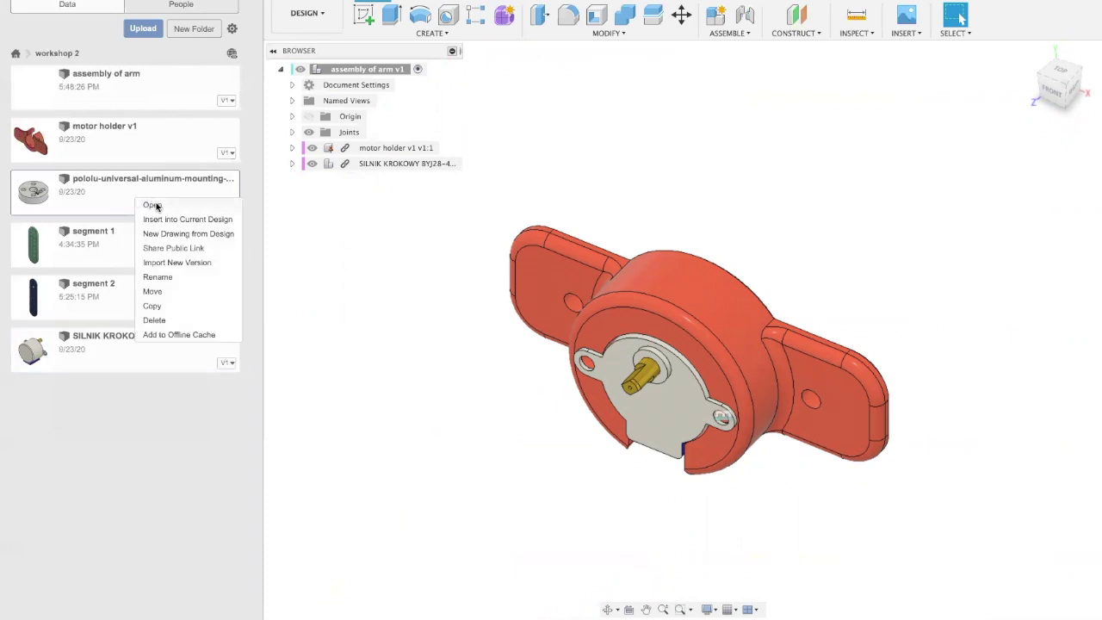
scroll(569, 319, "up", 5)
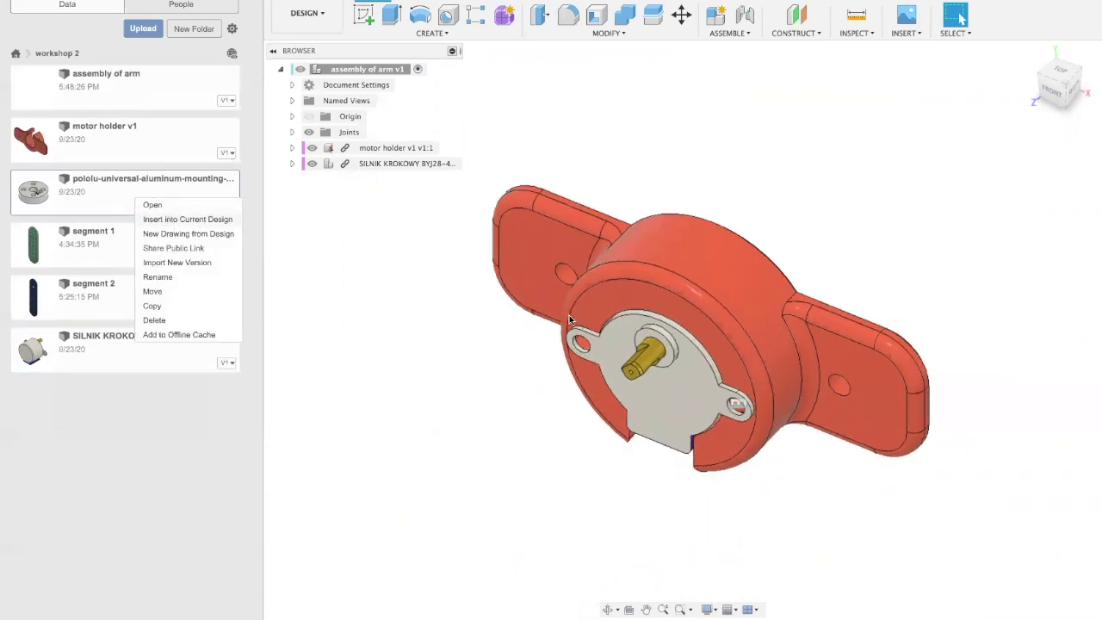
scroll(570, 310, "down", 4)
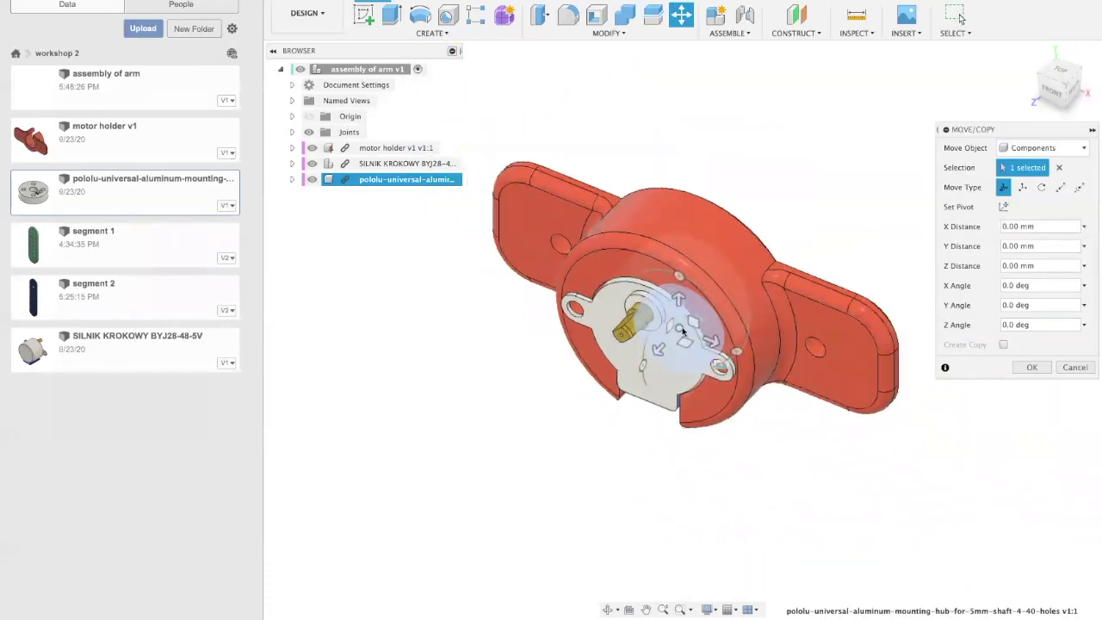
left_click_drag(683, 329, 433, 415)
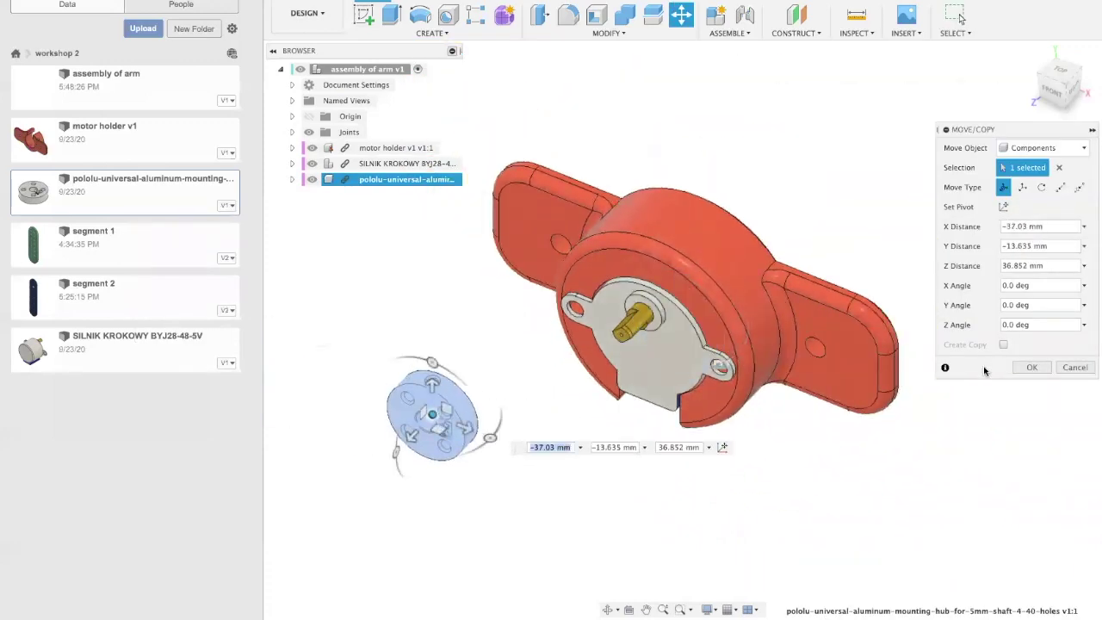
left_click(1030, 368)
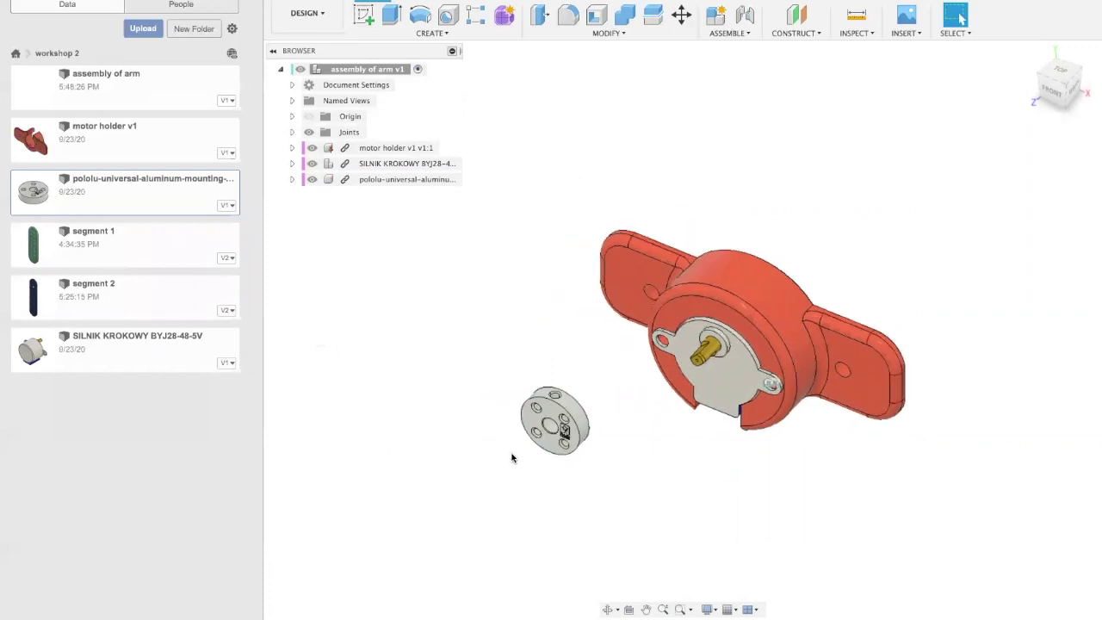
Place a joint from the mounting hub's central bore to the motor shaft
scroll(877, 360, "up", 5)
scroll(673, 371, "down", 2)
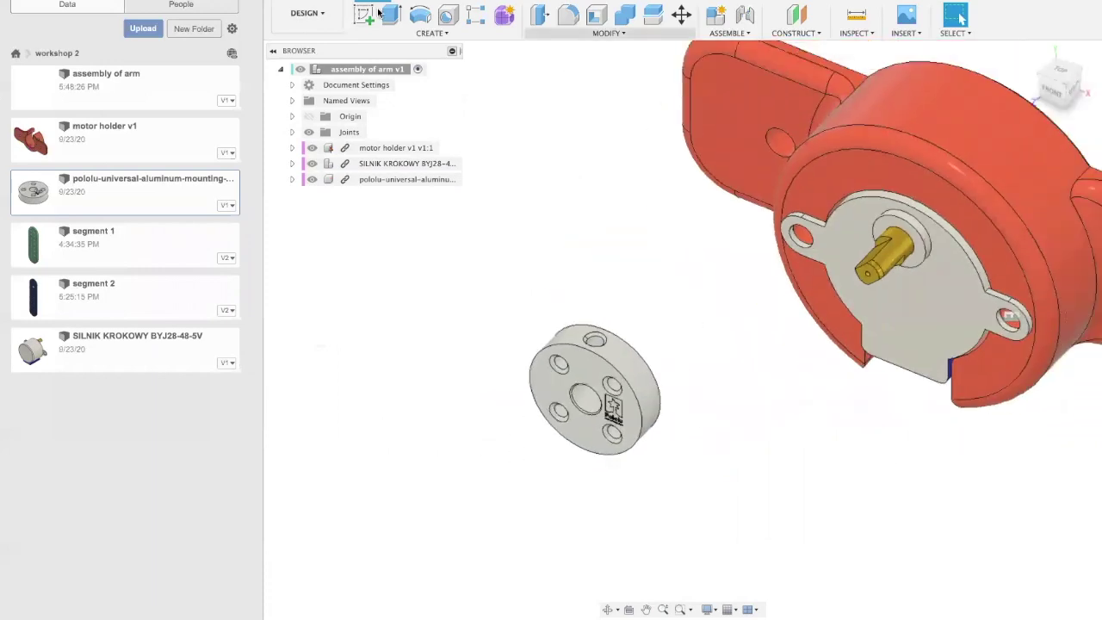
left_click(586, 396)
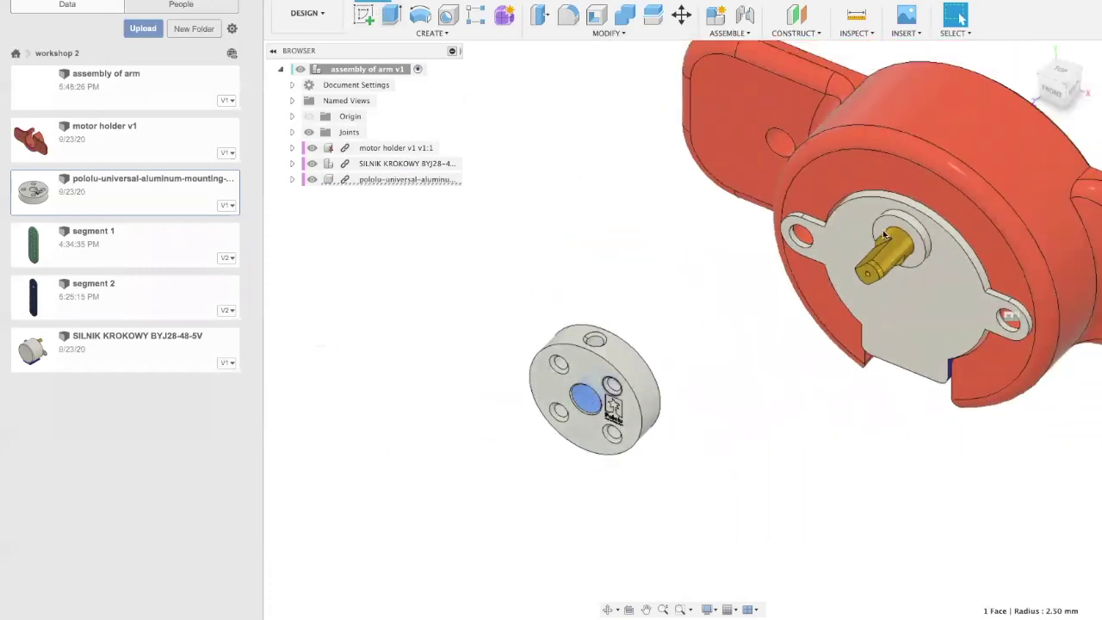
left_click(745, 14)
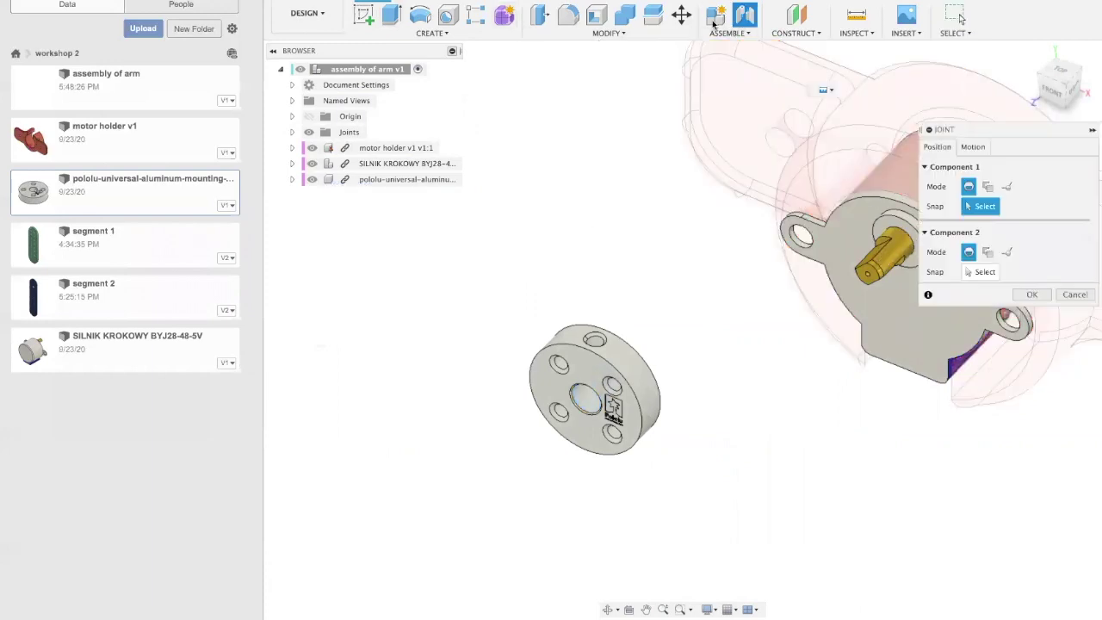
scroll(592, 445, "up", 10)
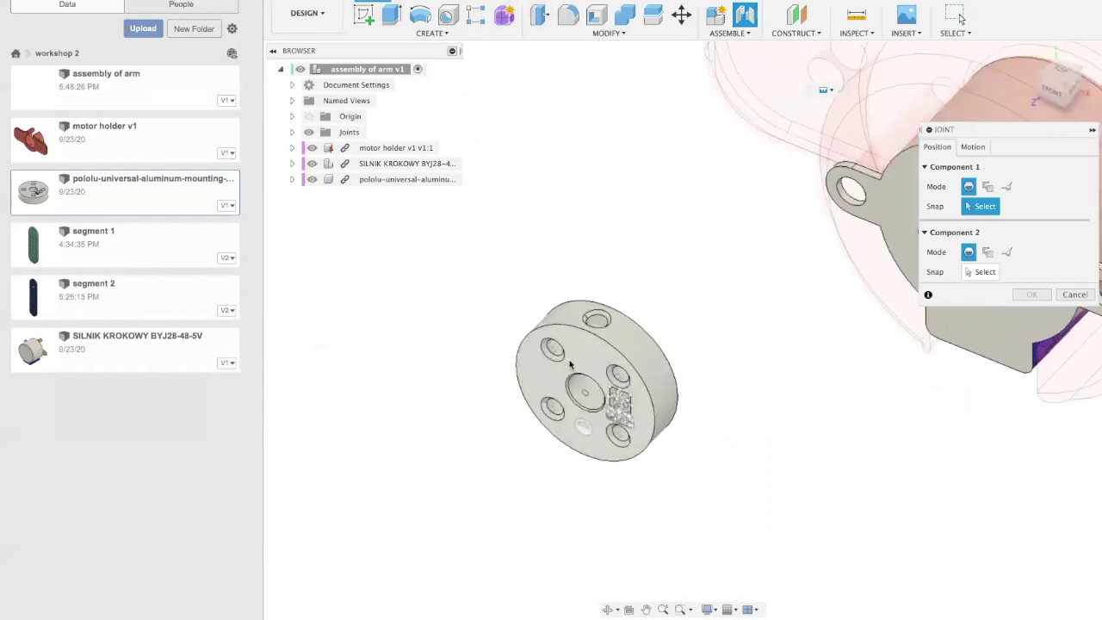
middle_click_drag(581, 419, 593, 394, "shift")
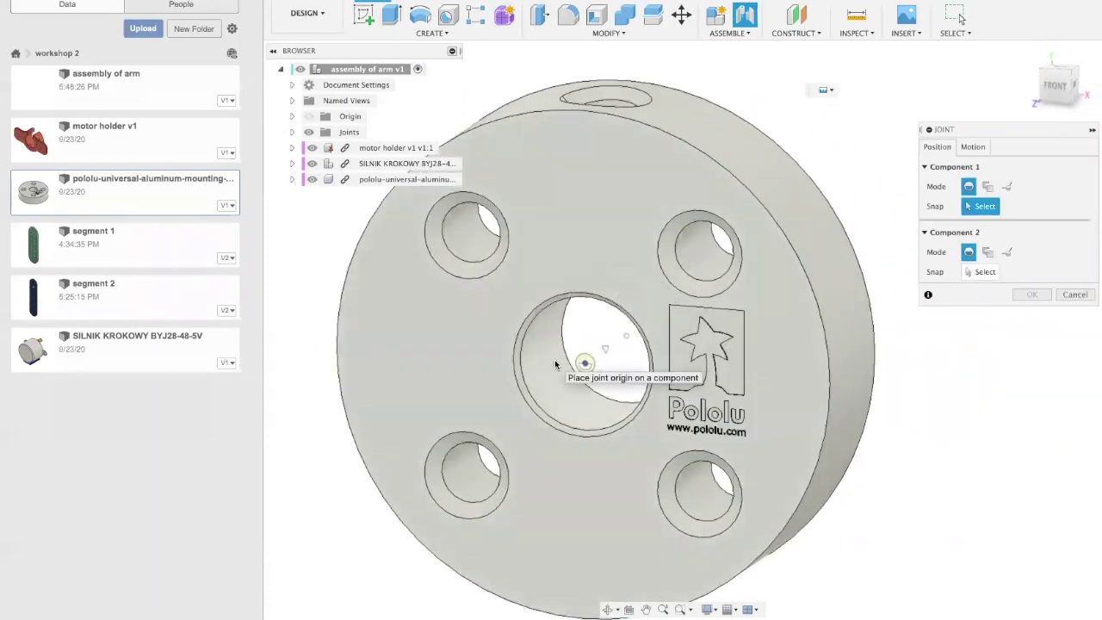
left_click(555, 365)
scroll(592, 437, "down", 10)
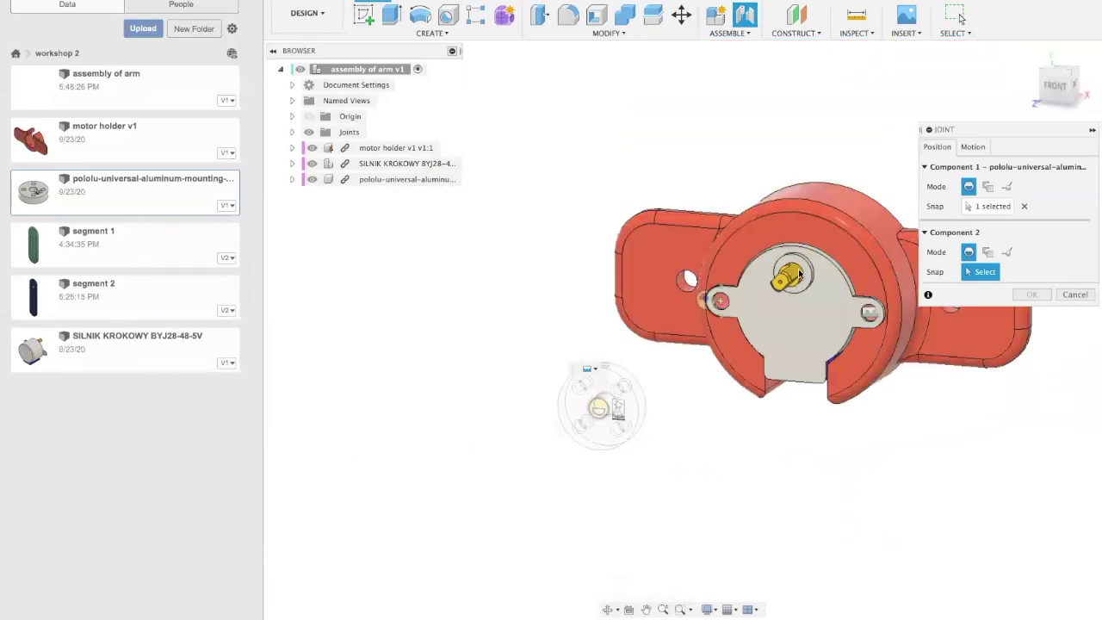
scroll(799, 274, "up", 5)
scroll(805, 278, "up", 3)
left_click(768, 269)
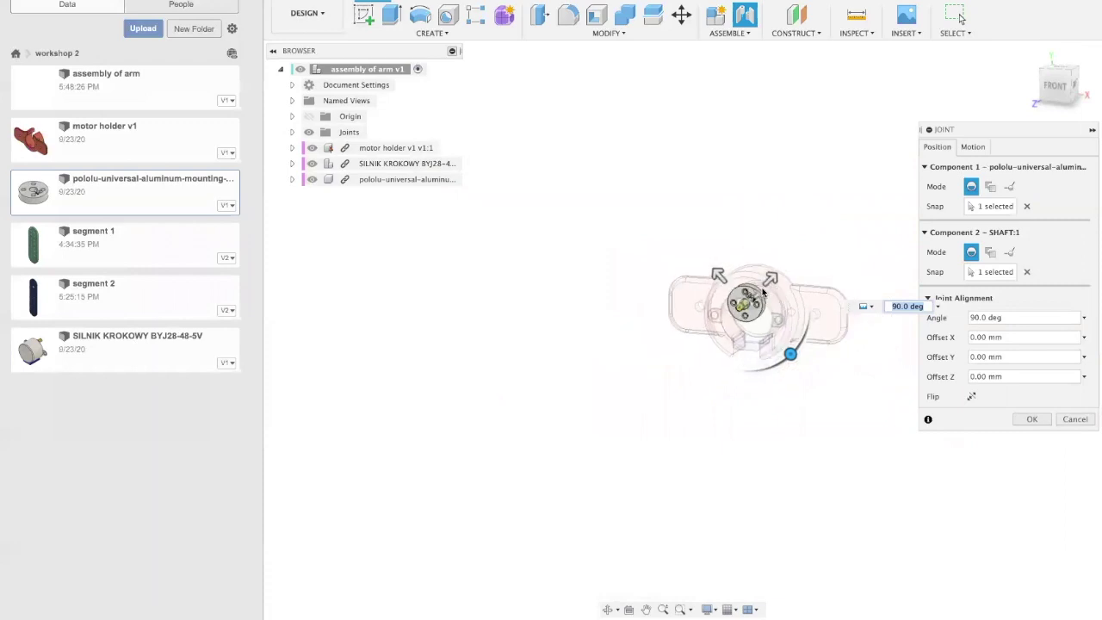
Offset the hub joint by -8 mm in Z and make it a revolute joint rotating about the Z axis
middle_click_drag(716, 287, 717, 413, "shift")
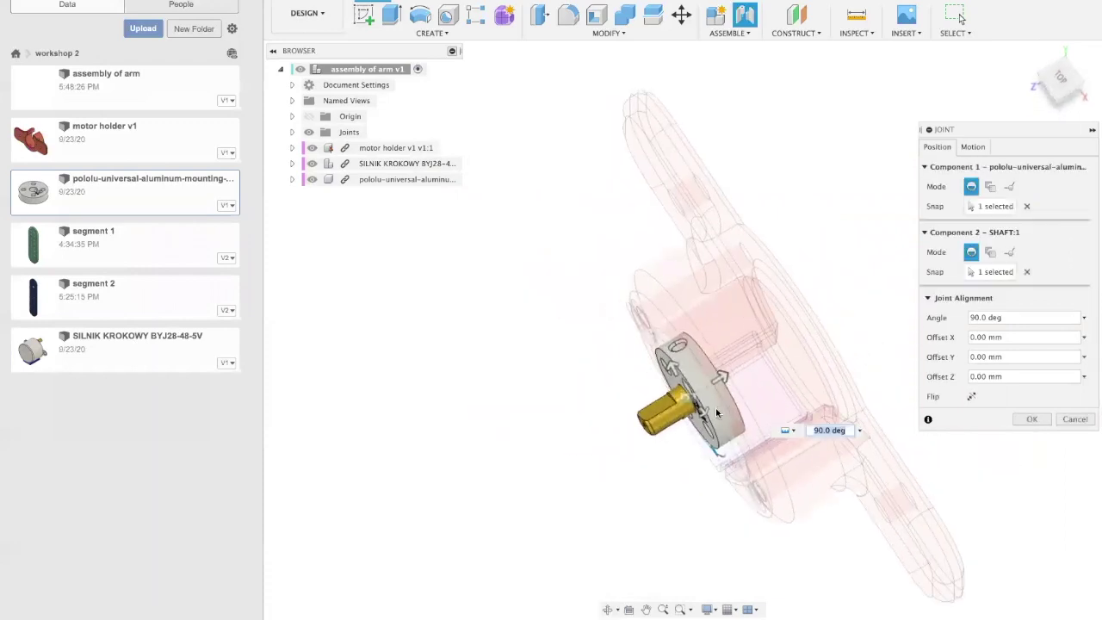
left_click_drag(703, 381, 680, 402)
middle_click_drag(548, 454, 592, 389, "shift")
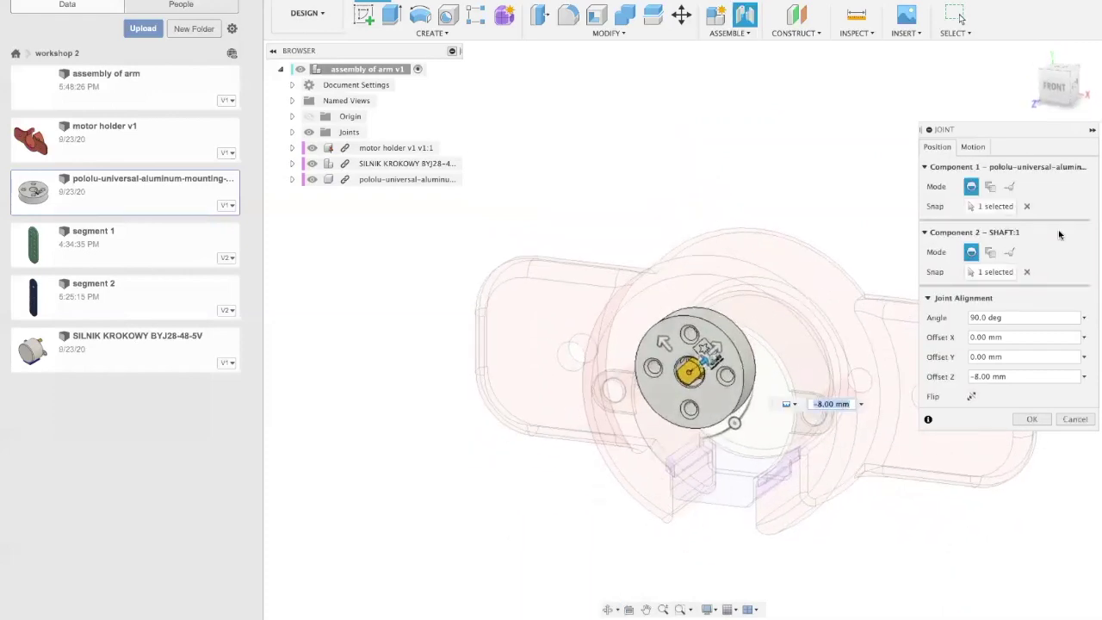
left_click(972, 146)
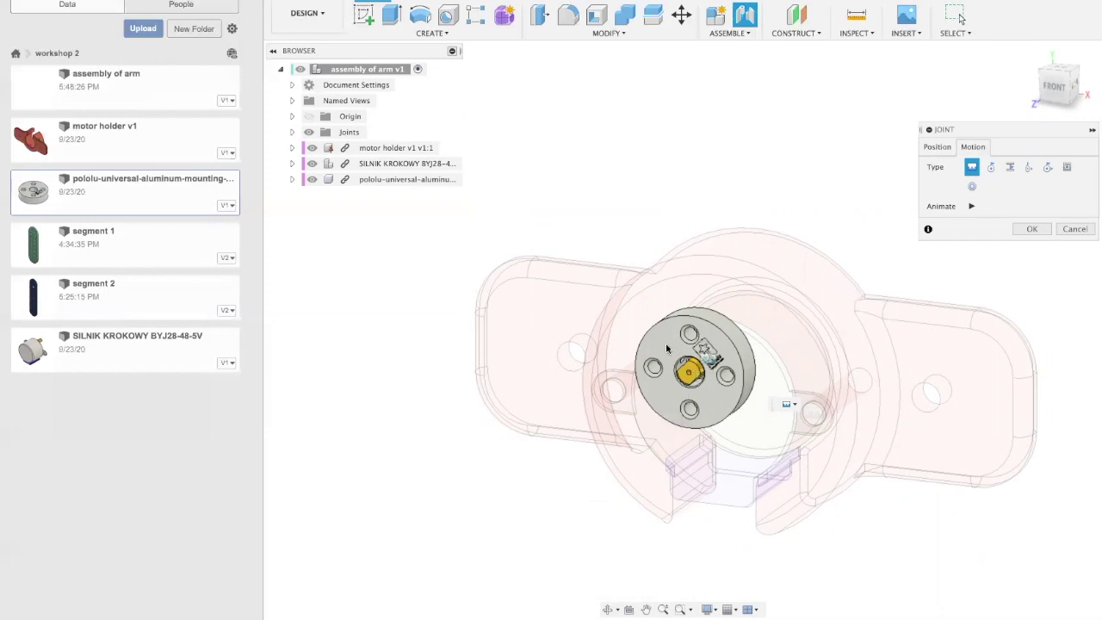
left_click(992, 168)
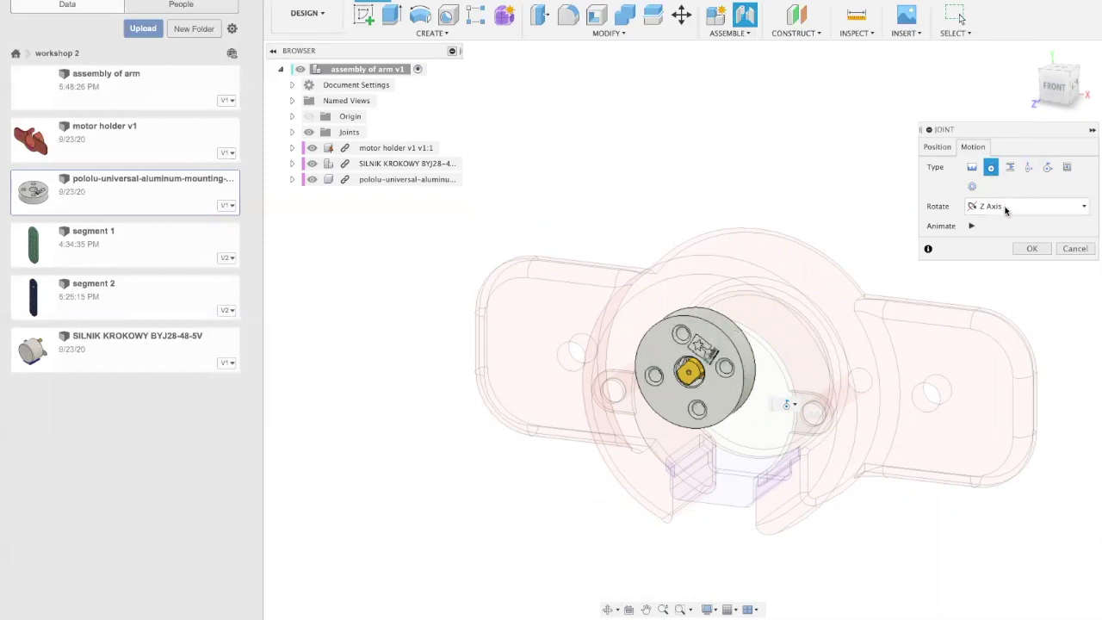
left_click(1032, 249)
Rotate the mounting hub around the motor shaft to test the revolute joint
scroll(855, 423, "down", 5)
middle_click_drag(748, 349, 769, 355, "shift")
scroll(714, 377, "up", 5)
left_click_drag(853, 300, 668, 339)
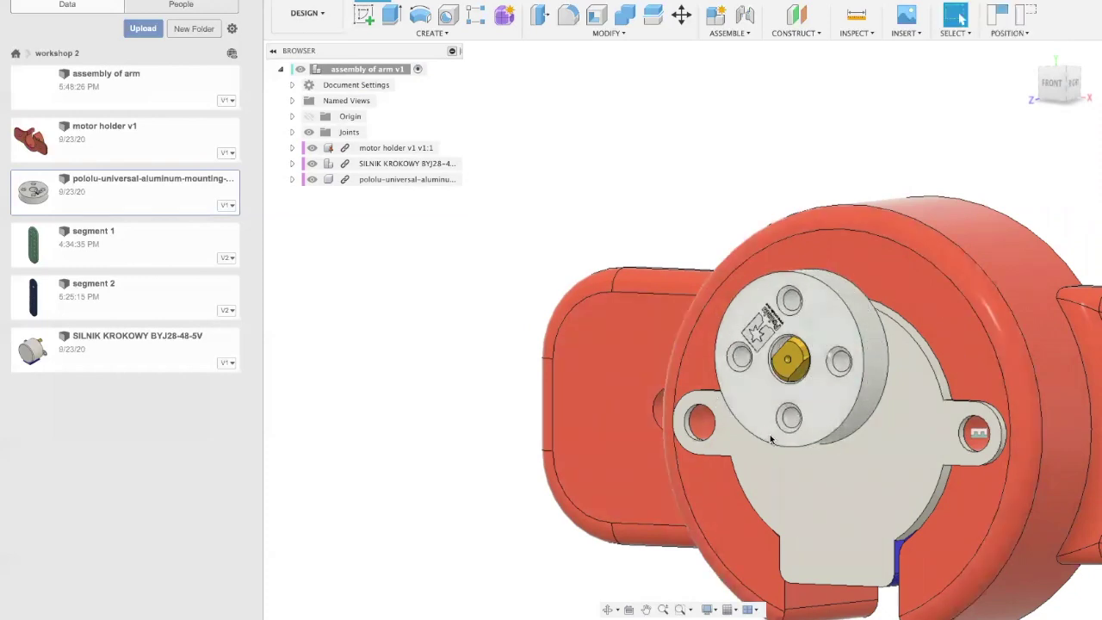
scroll(769, 438, "down", 5)
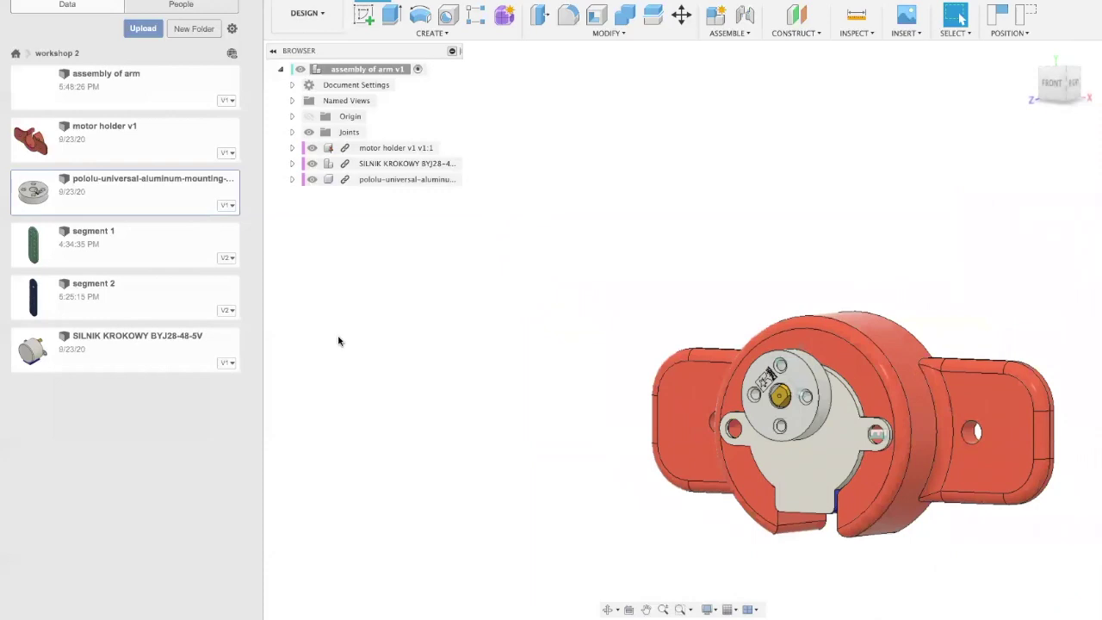
Insert segment 2 and move it by -98.601 mm in X, 45.764 mm in Y and 58.21 mm in Z
right_click(156, 300)
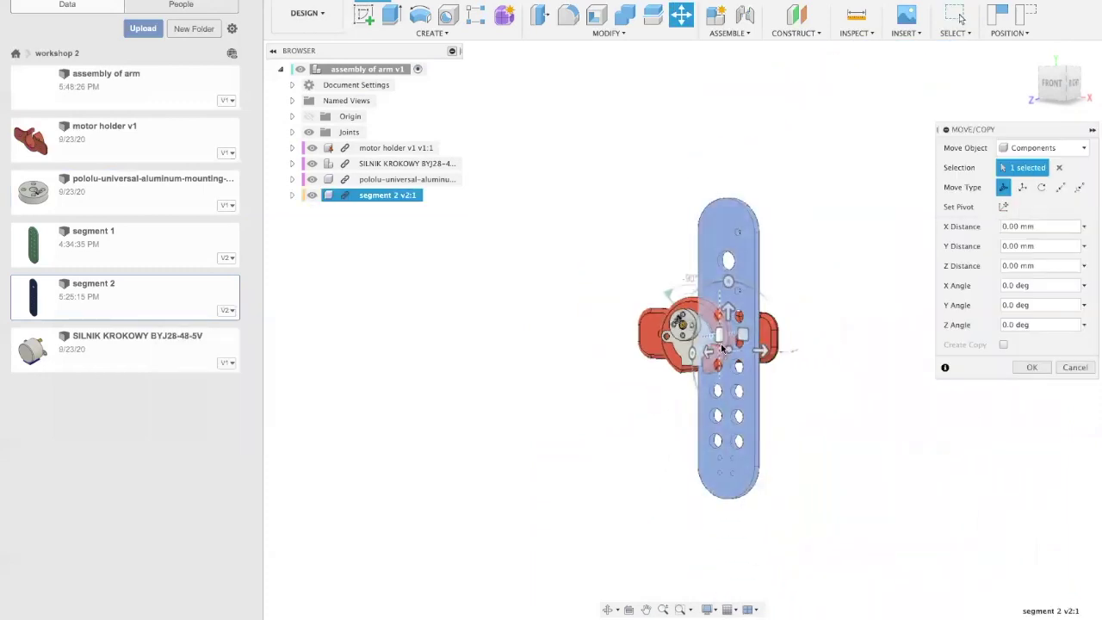
left_click_drag(724, 349, 537, 272)
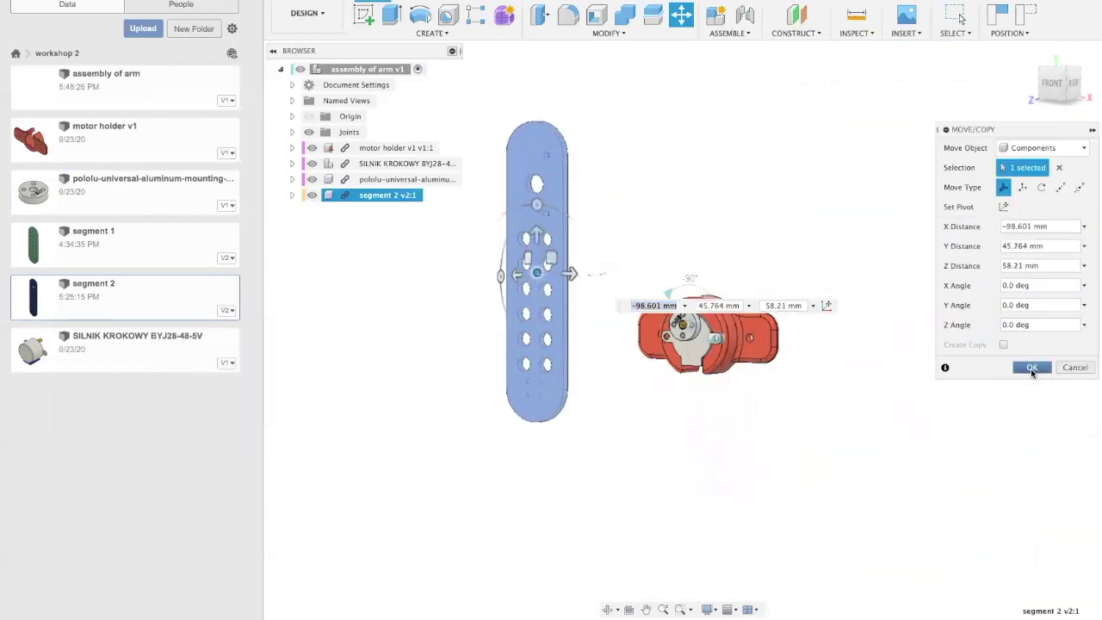
left_click(1031, 369)
Place a joint from one of the four small holes at segment 2's end to the mounting hub hole beside the logo
scroll(560, 349, "up", 3)
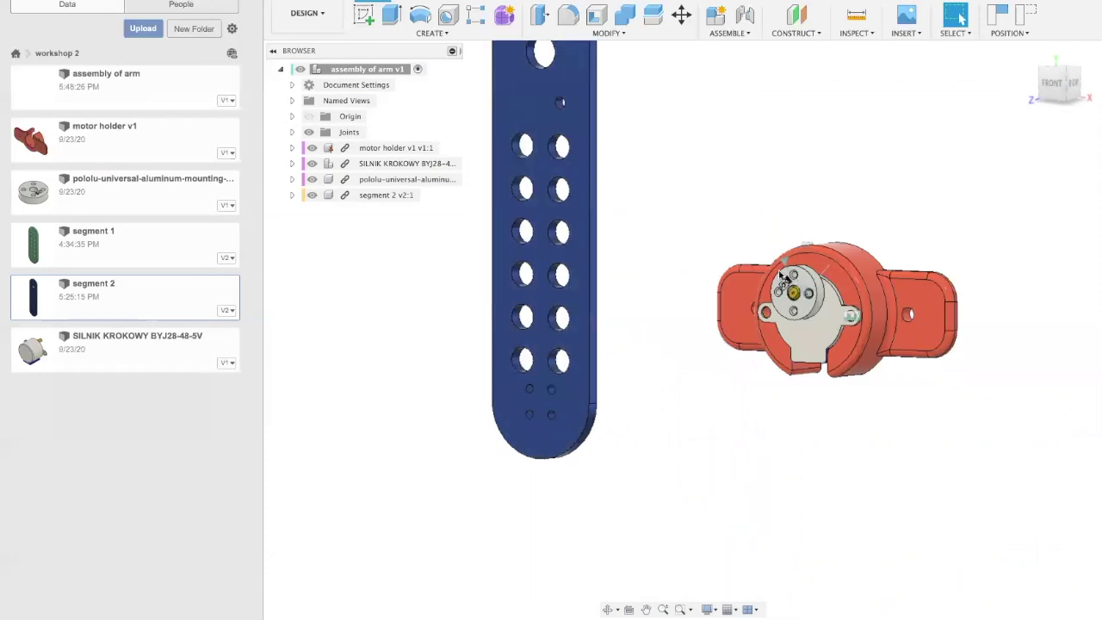
scroll(781, 276, "down", 2)
scroll(637, 371, "up", 2)
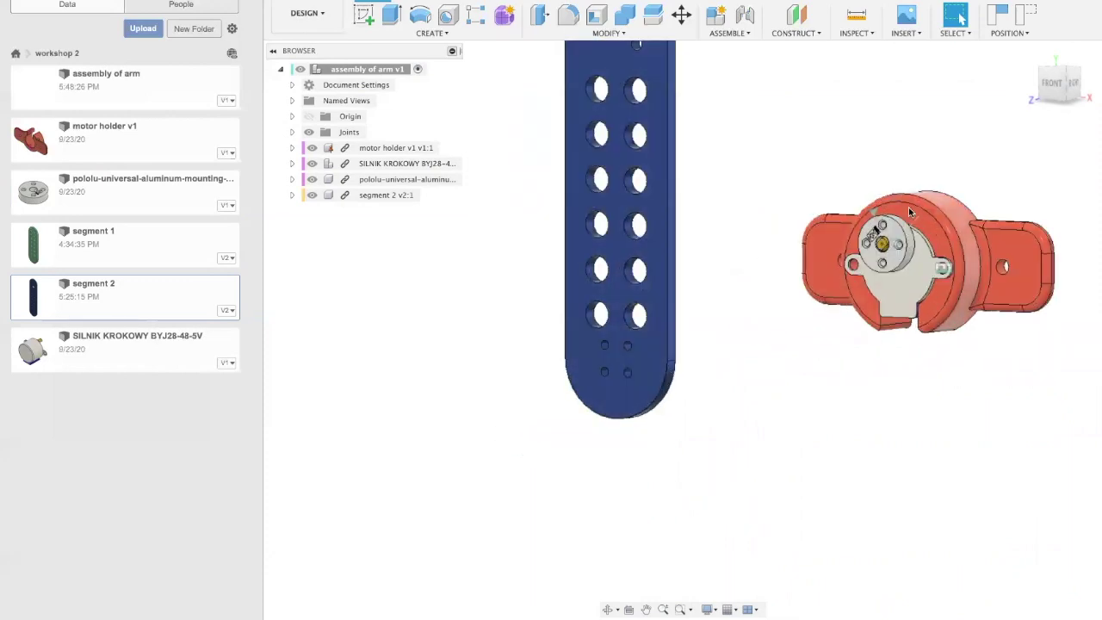
scroll(795, 302, "down", 2)
middle_click_drag(795, 253, 438, 398, "shift")
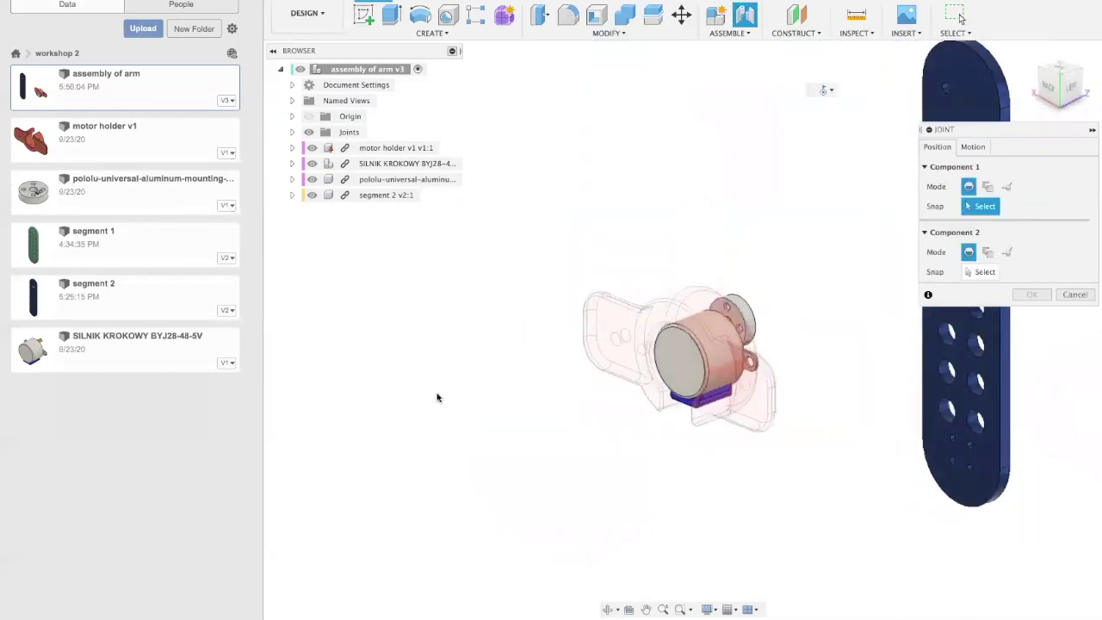
scroll(594, 404, "down", 3)
scroll(870, 455, "up", 3)
scroll(754, 431, "up", 6)
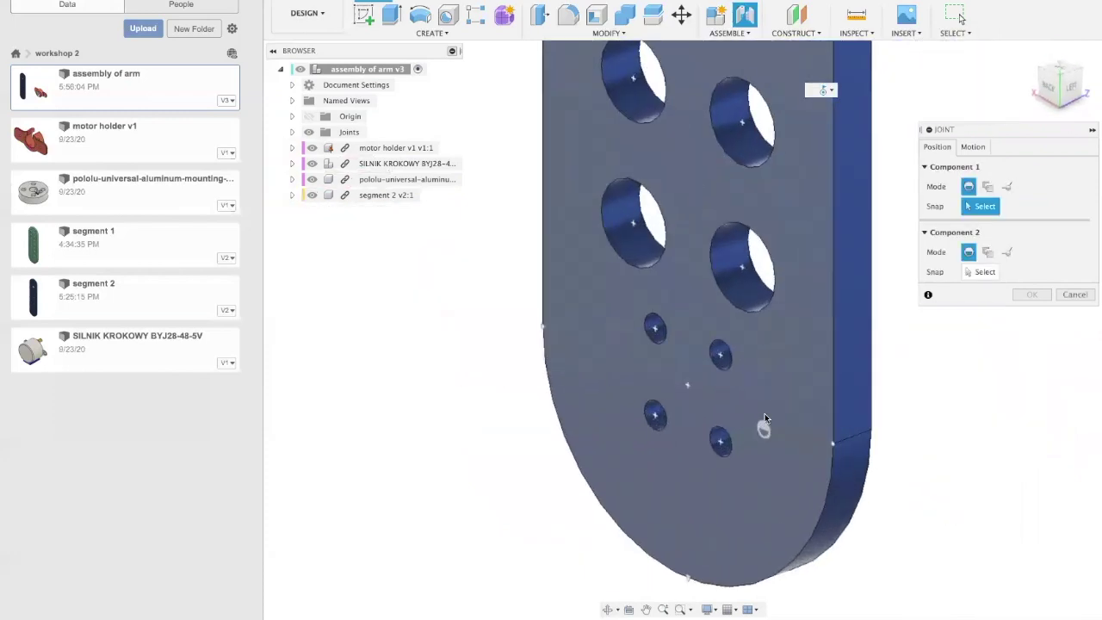
scroll(766, 417, "up", 2)
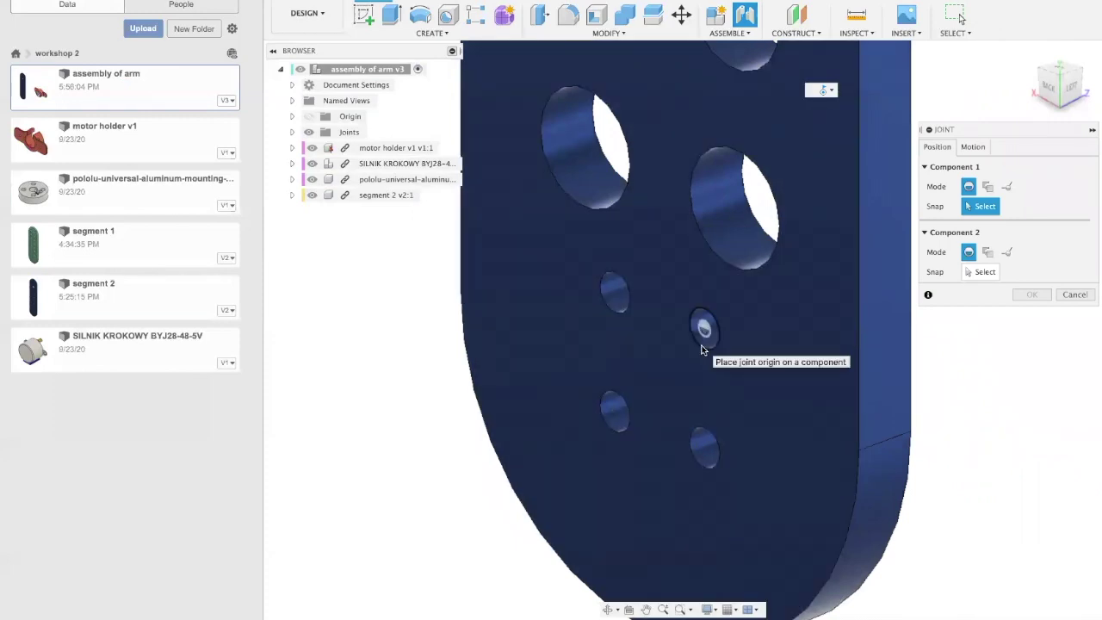
left_click(702, 349)
scroll(715, 366, "down", 5)
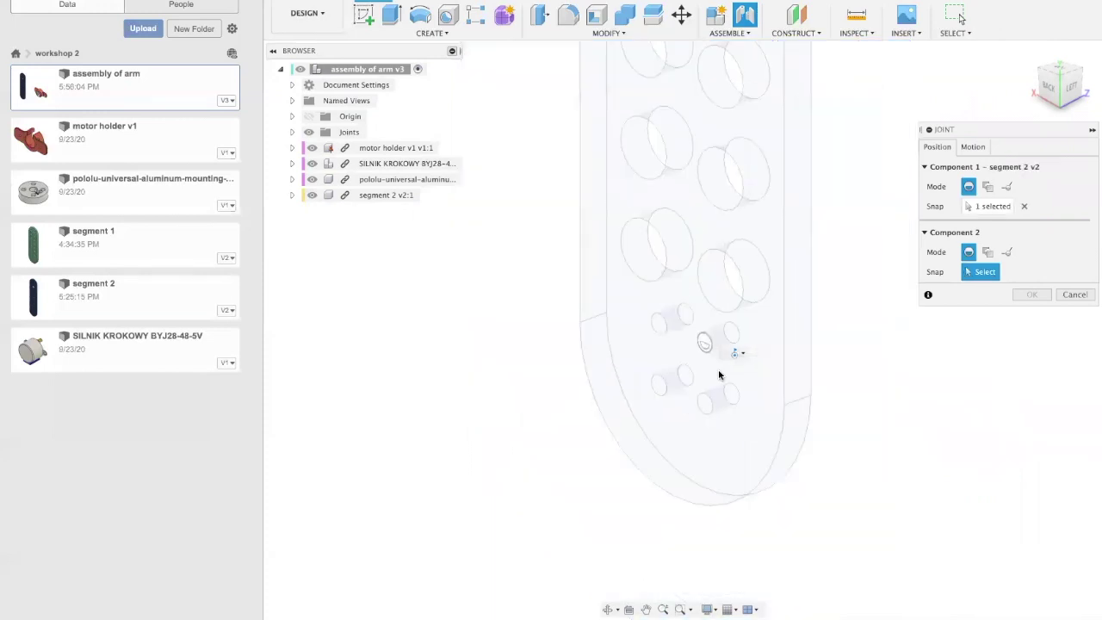
middle_click_drag(849, 413, 702, 397, "shift")
scroll(758, 397, "down", 2)
scroll(831, 362, "up", 8)
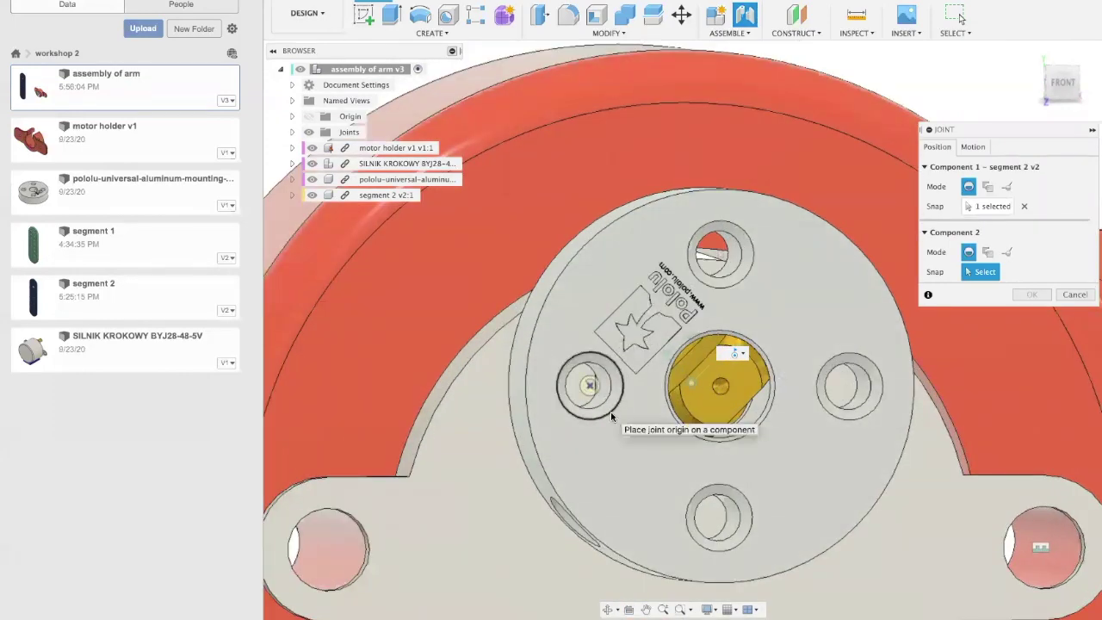
left_click(610, 411)
Make the joint between segment 2 and the mounting hub rigid
scroll(610, 410, "down", 3)
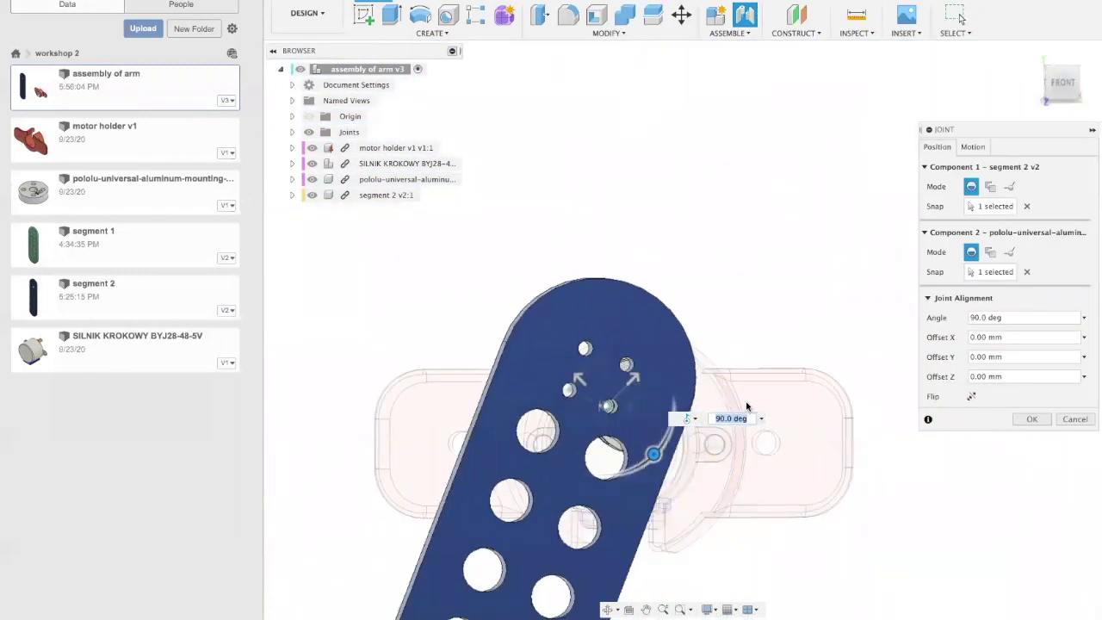
left_click(974, 147)
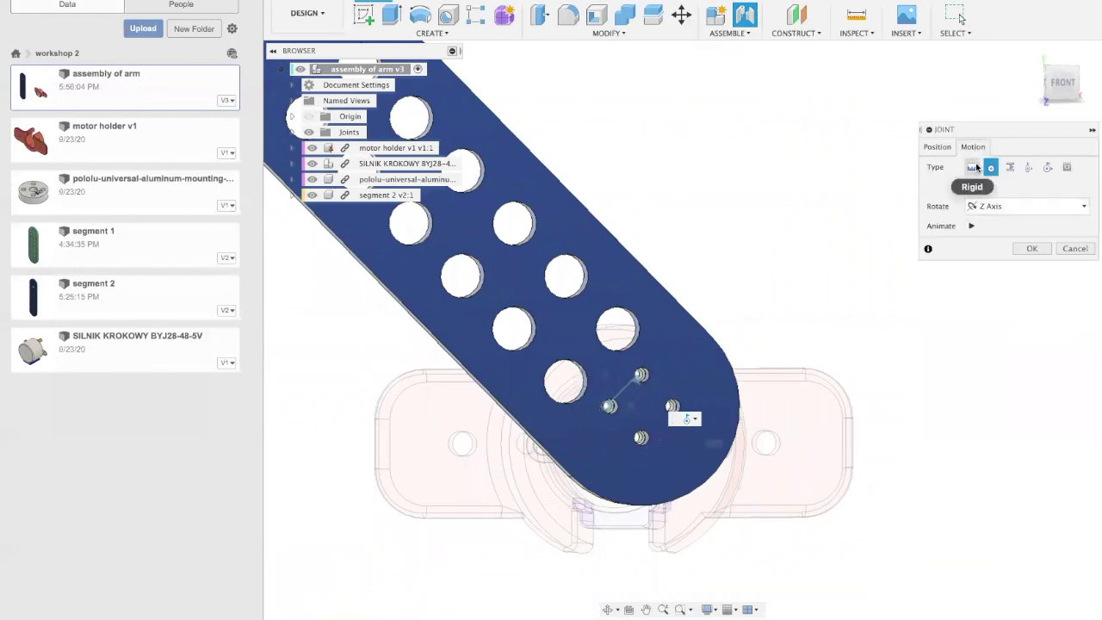
left_click(972, 167)
scroll(815, 351, "up", 1)
scroll(808, 469, "down", 6)
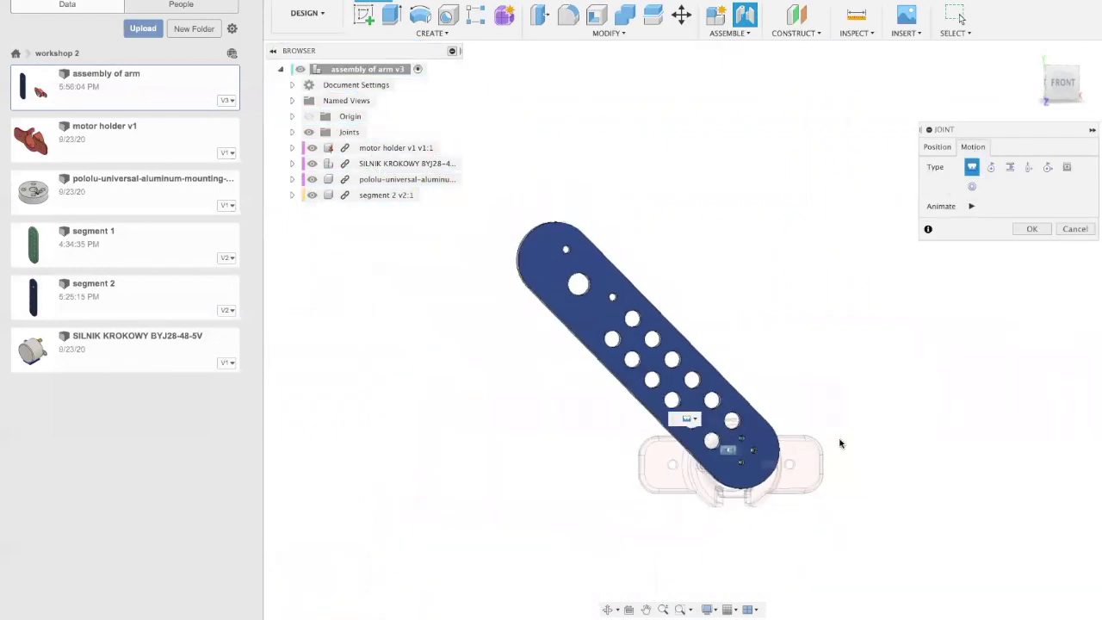
scroll(839, 443, "up", 5)
scroll(620, 327, "down", 5)
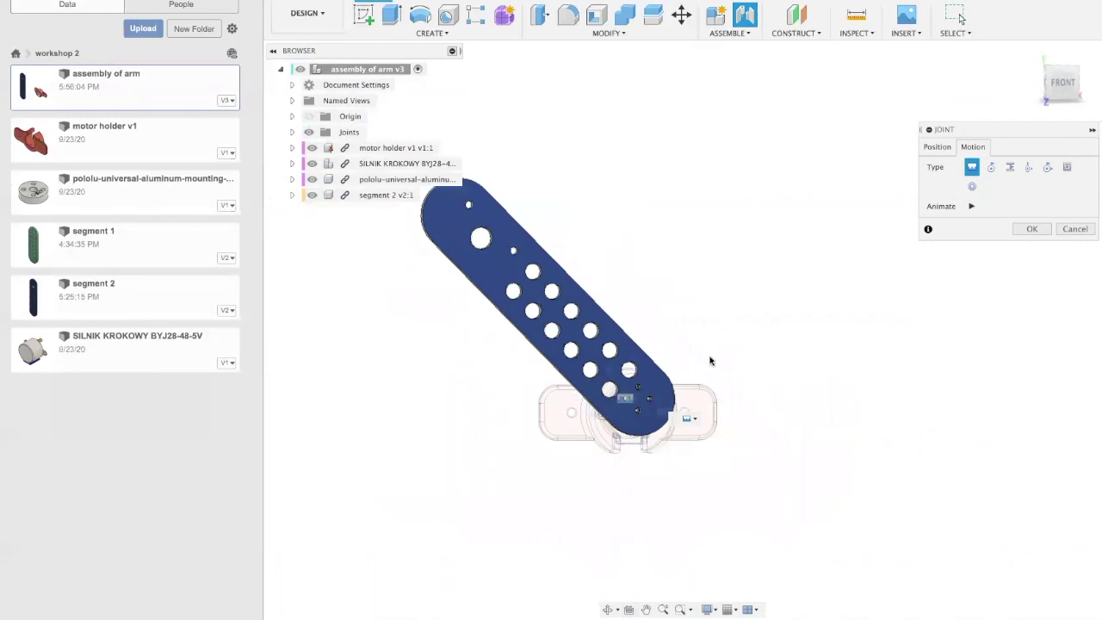
left_click(1032, 228)
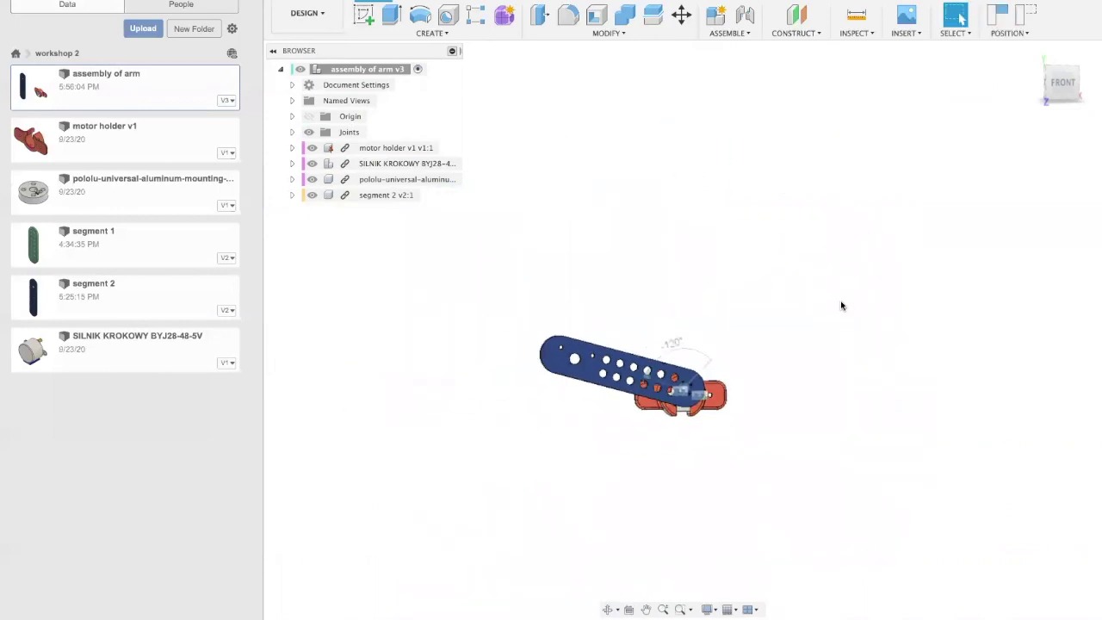
Rotate segment 2 with the hub around the motor shaft until the arm stands upright
middle_click_drag(836, 308, 618, 414, "shift")
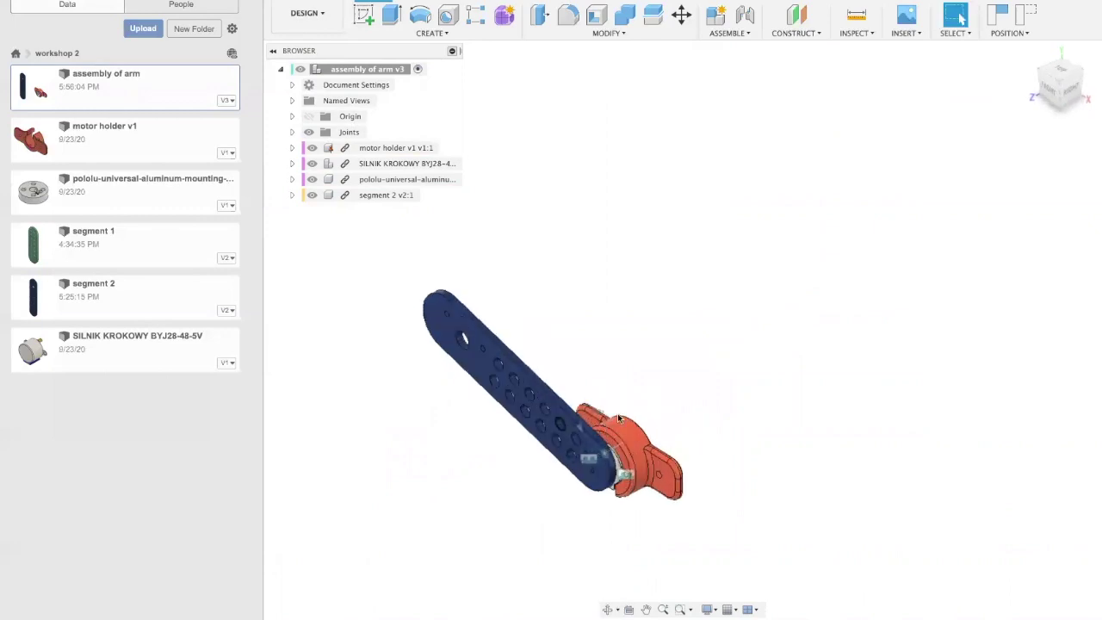
scroll(618, 415, "up", 5)
scroll(620, 417, "down", 2)
middle_click_drag(740, 454, 754, 429, "shift")
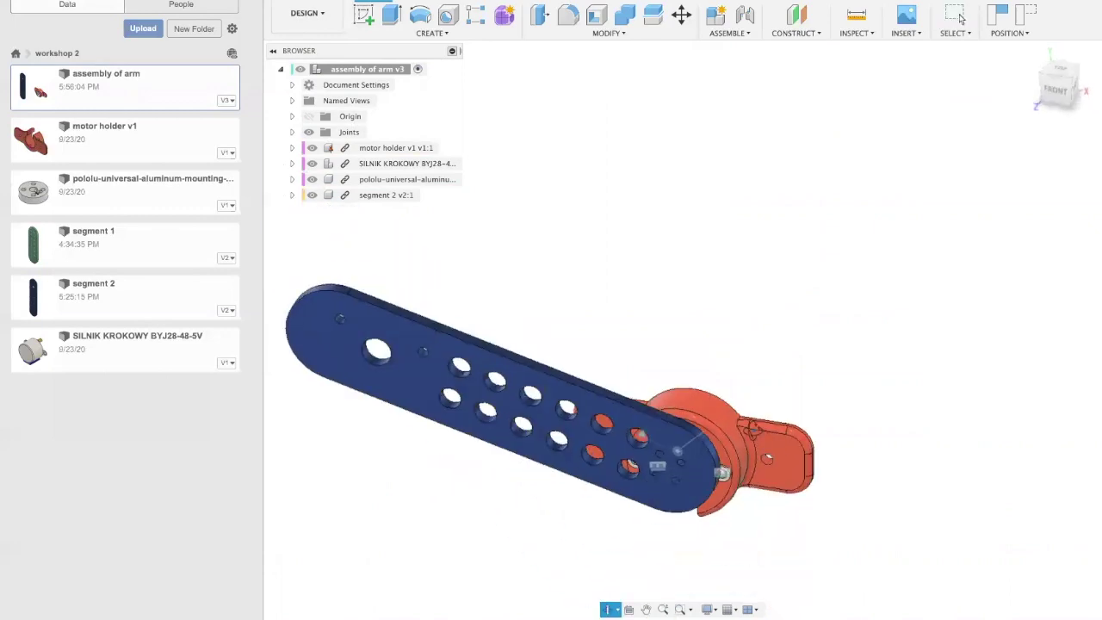
left_click(671, 411)
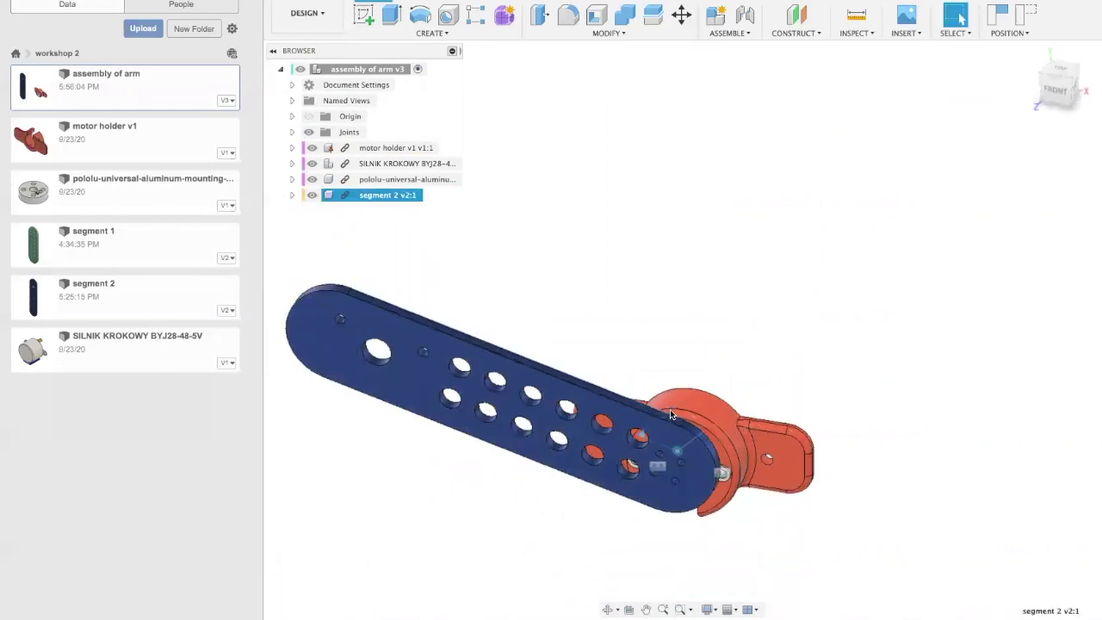
left_click(675, 415)
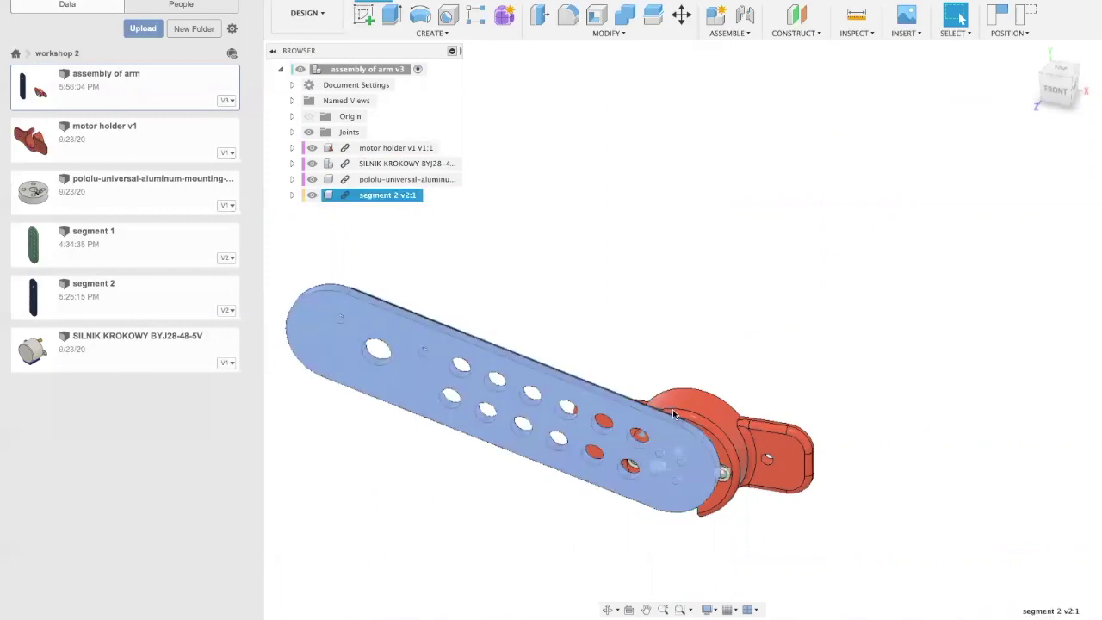
double_click(676, 415)
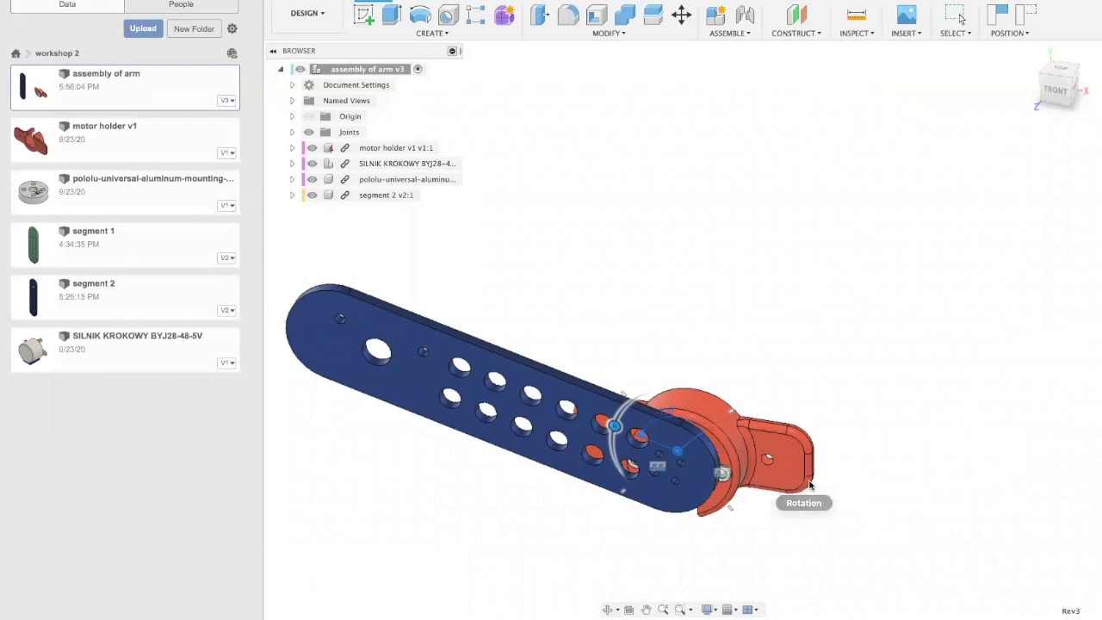
key("Return")
scroll(782, 376, "down", 3)
left_click_drag(802, 284, 844, 358)
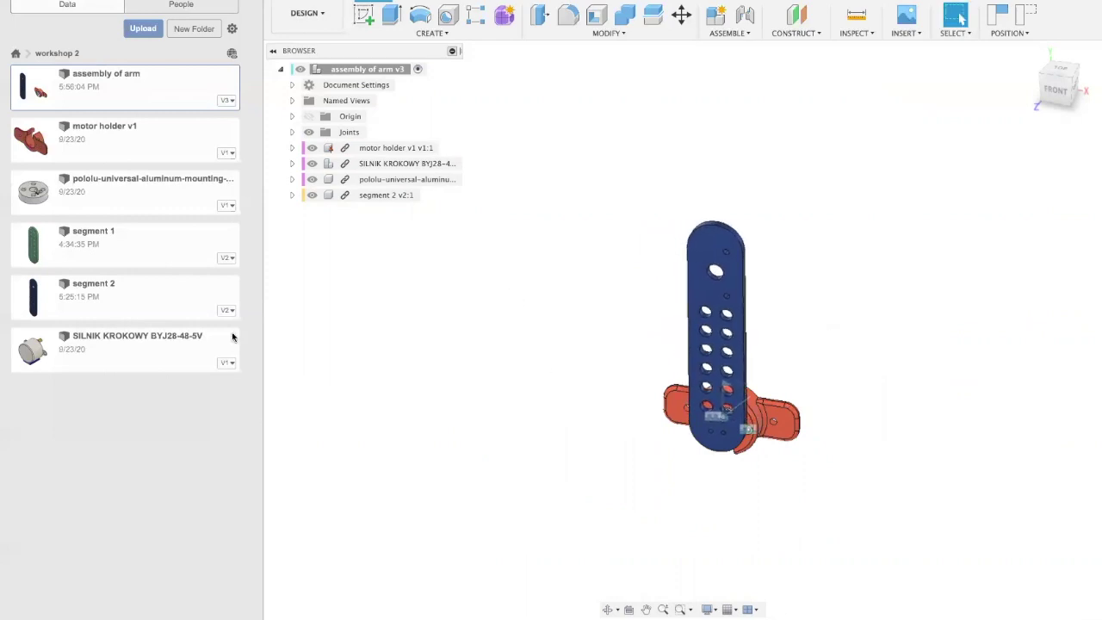
Insert a second SILNIK KROKOWY BYJ28-48-5V motor and move it clear of the arm
scroll(370, 352, "down", 1)
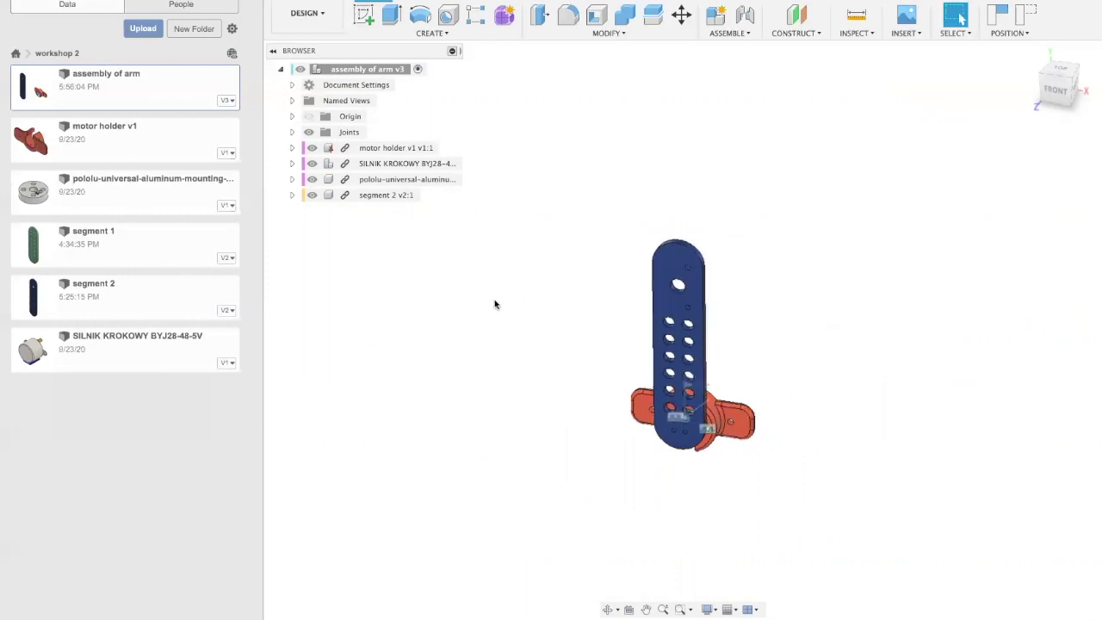
right_click(157, 358)
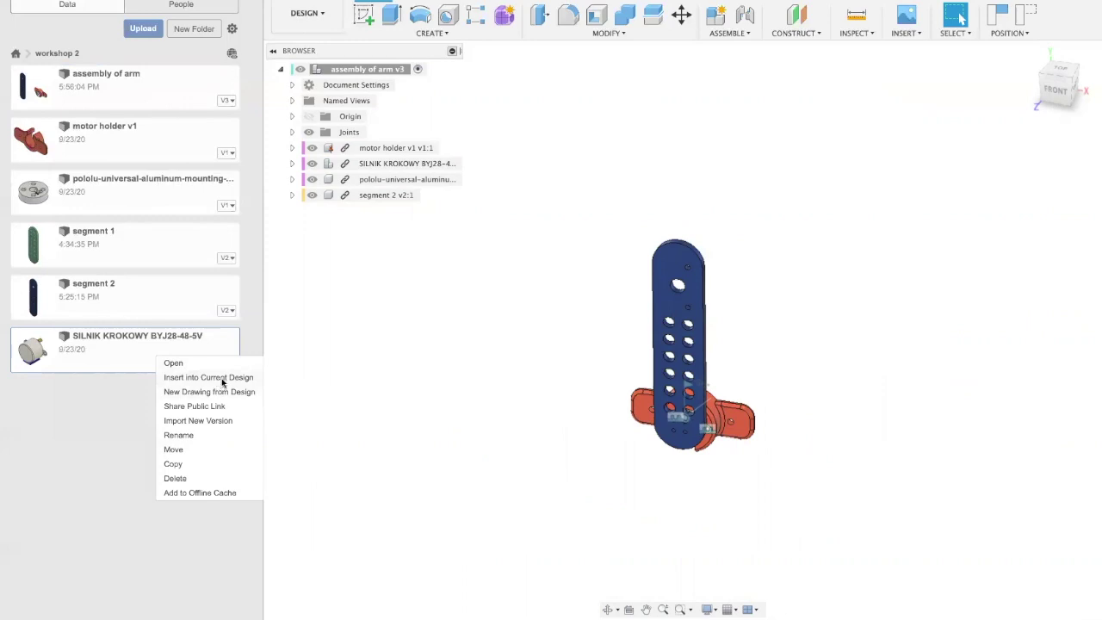
left_click(220, 378)
left_click_drag(776, 433, 538, 388)
left_click(1032, 368)
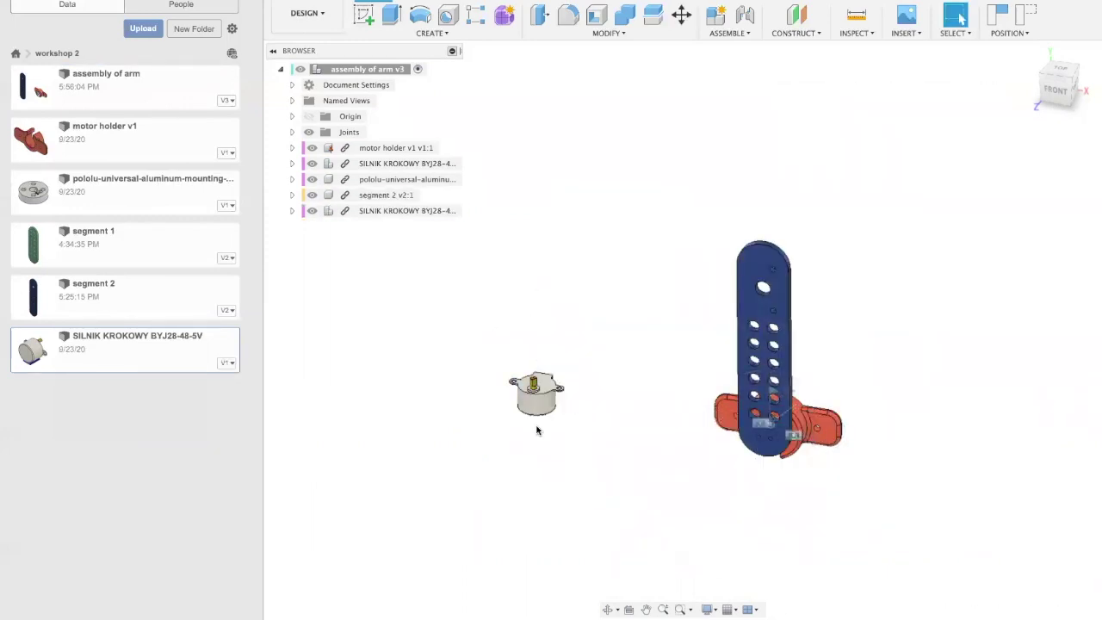
Capture the moved position and combine the second motor's body and shaft into a rigid group, including child components
right_click(536, 402)
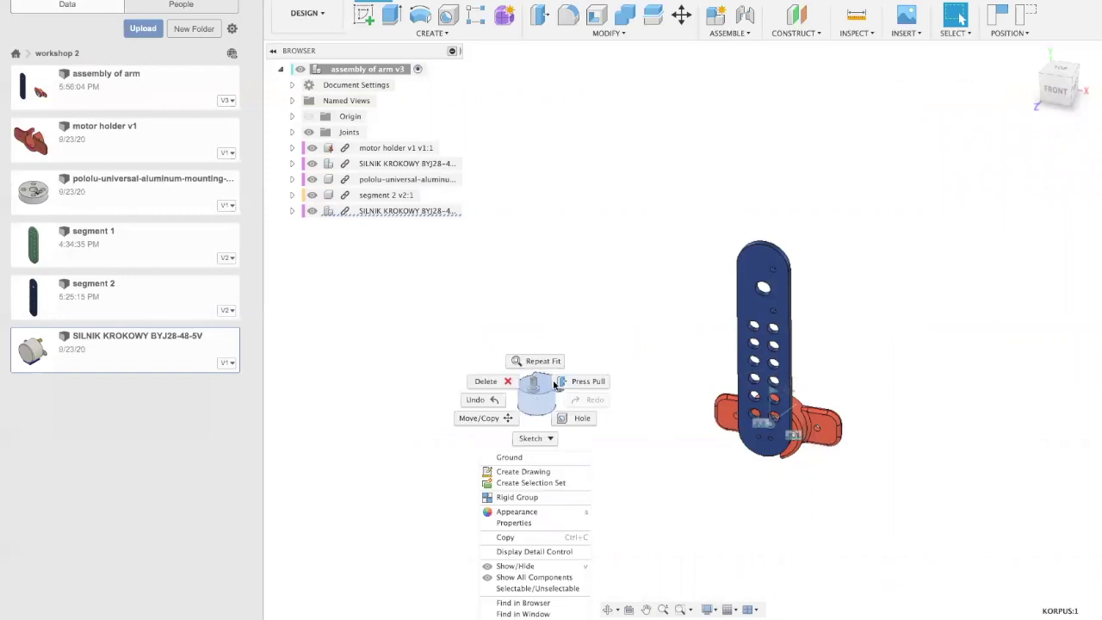
left_click(514, 499)
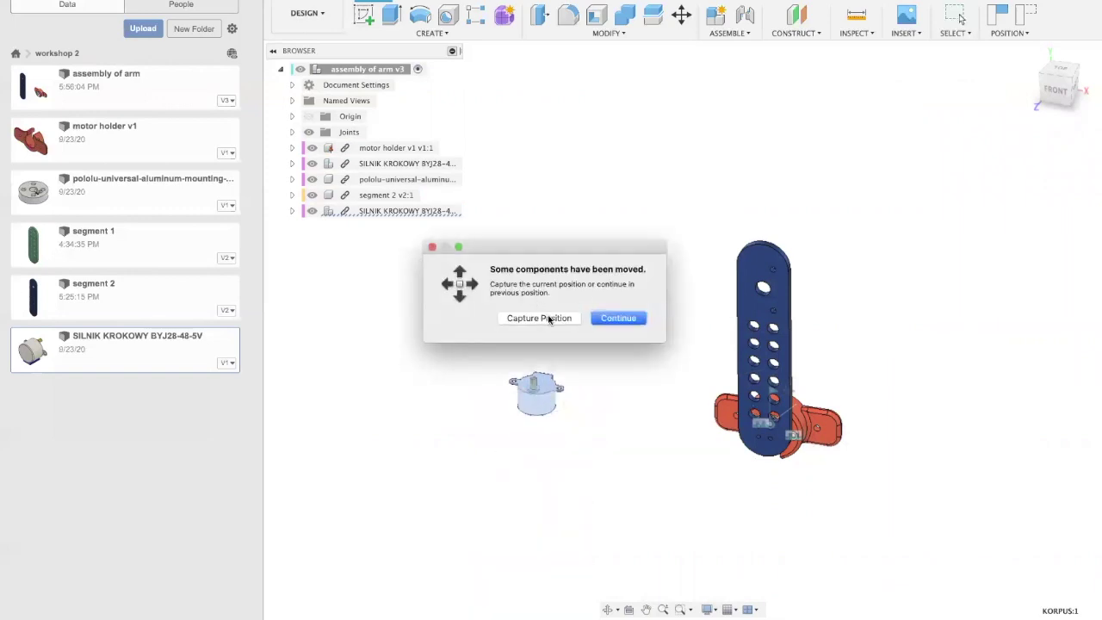
left_click(550, 320)
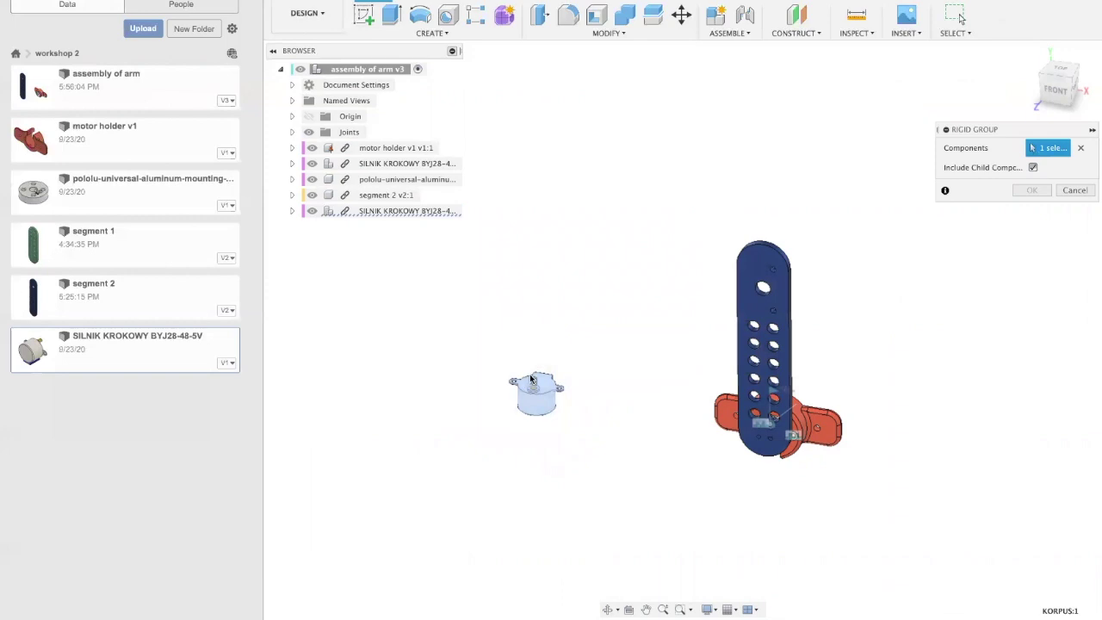
left_click(764, 314)
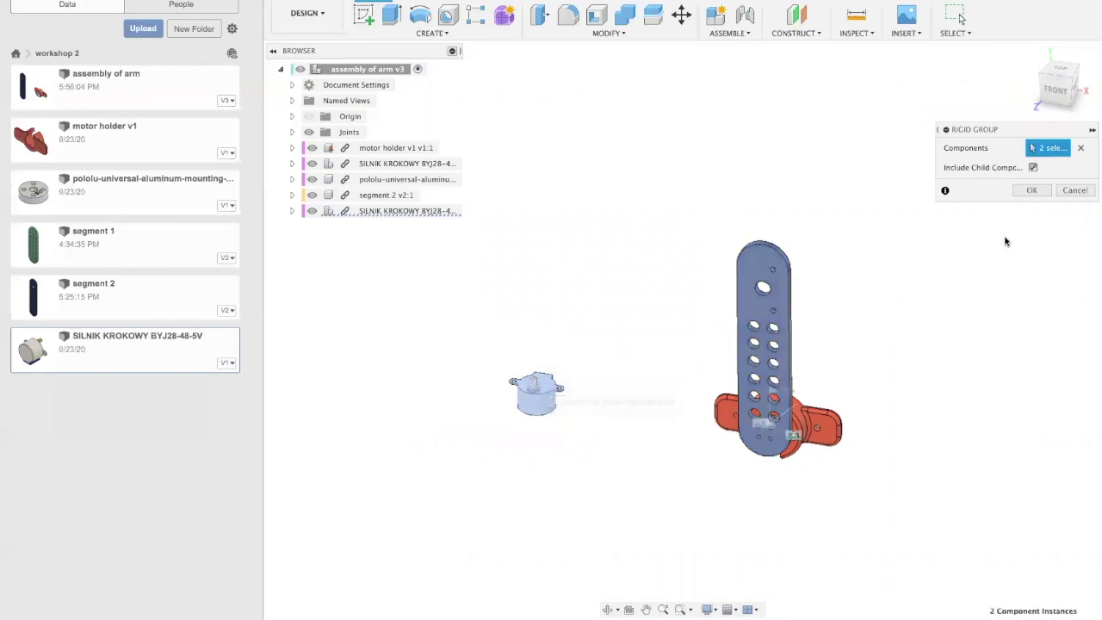
left_click(1036, 191)
Place a joint from the second motor's mounting ear hole to the small hole below segment 2's large shaft hole
middle_click_drag(704, 450, 866, 377, "shift")
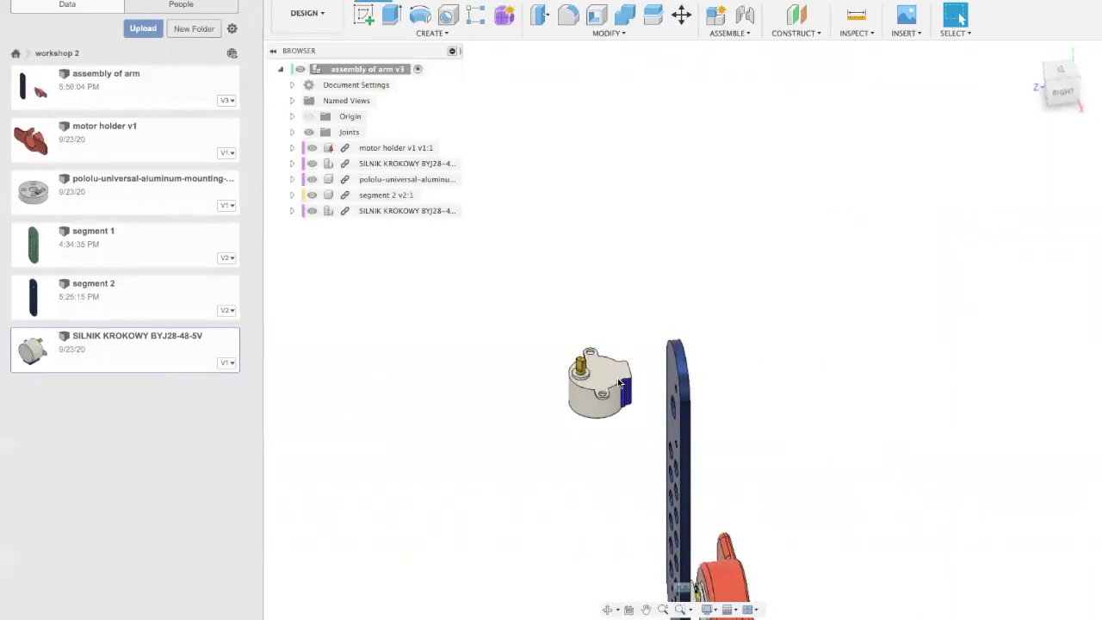
middle_click_drag(727, 70, 791, 50, "shift")
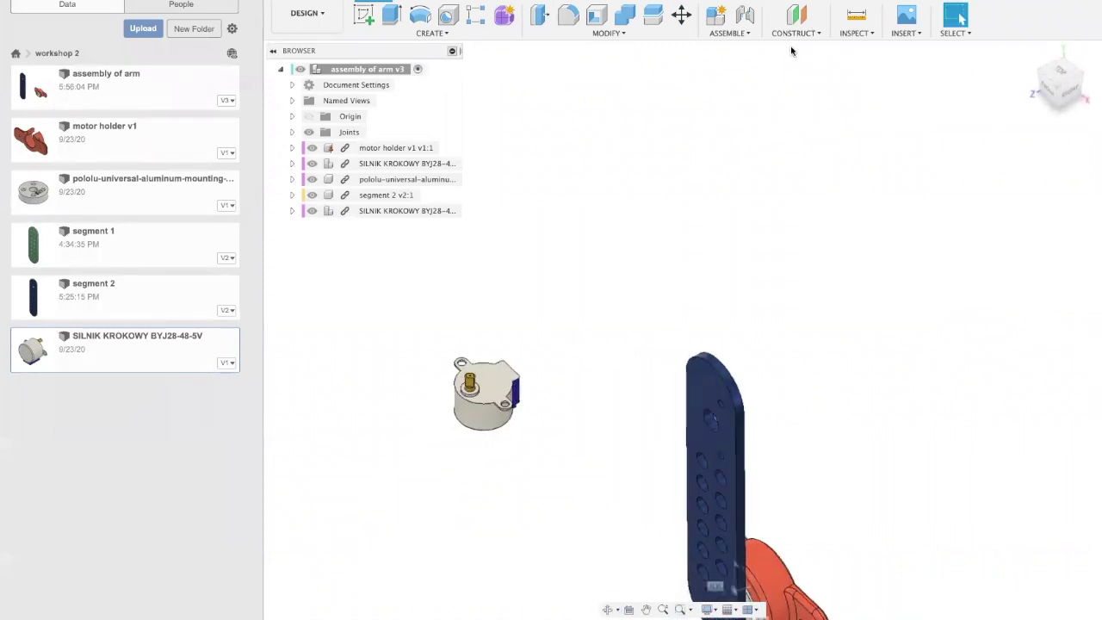
left_click(746, 15)
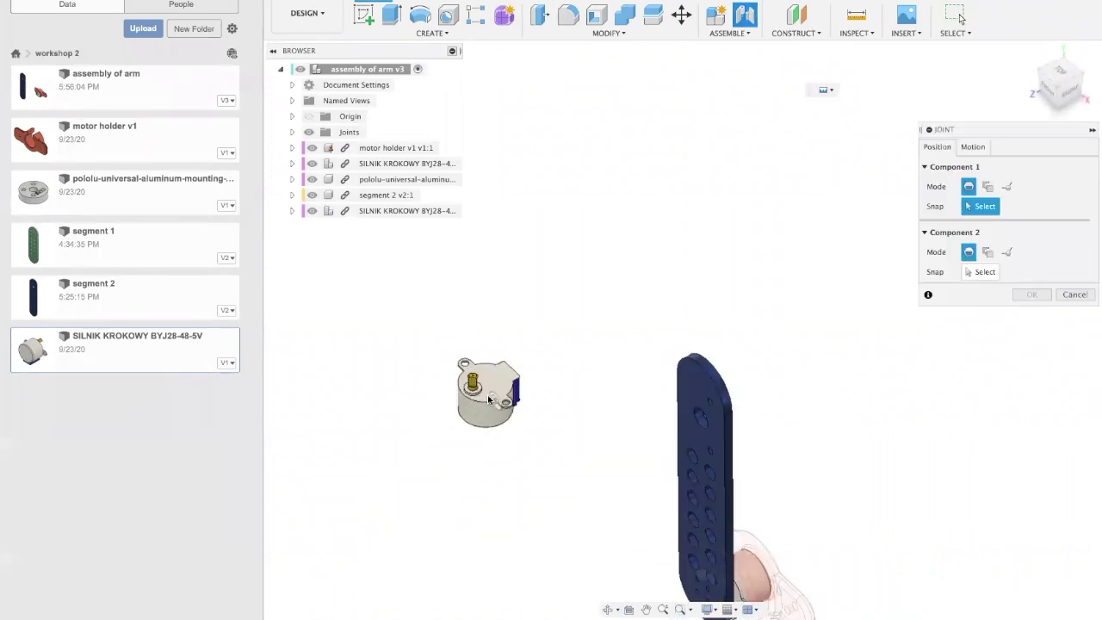
scroll(538, 379, "up", 5)
scroll(576, 418, "up", 3)
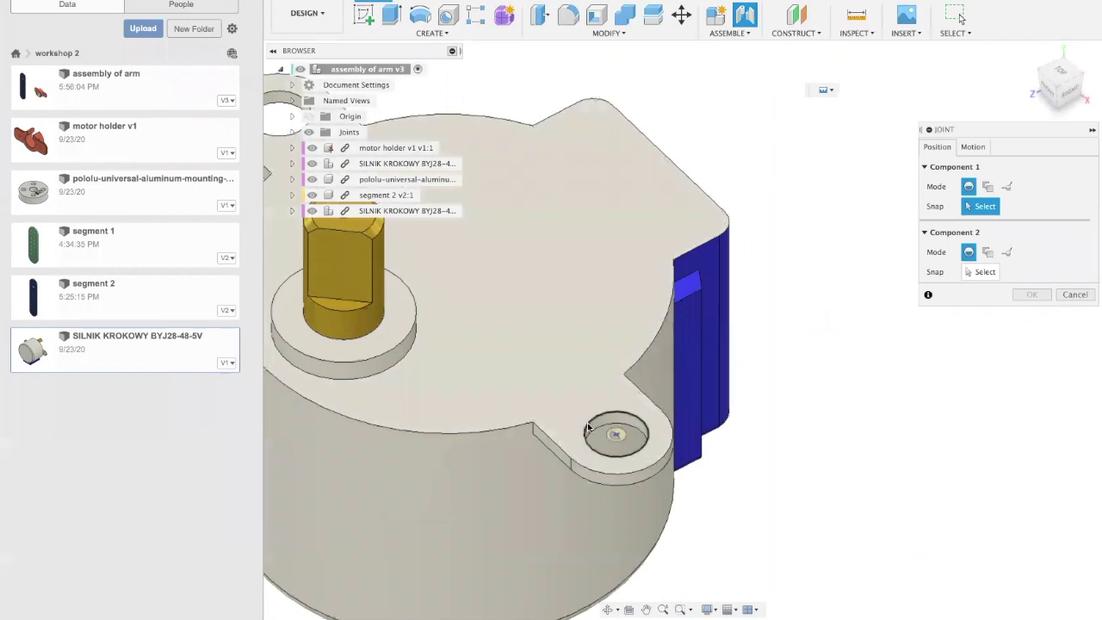
left_click(589, 428)
scroll(592, 429, "down", 8)
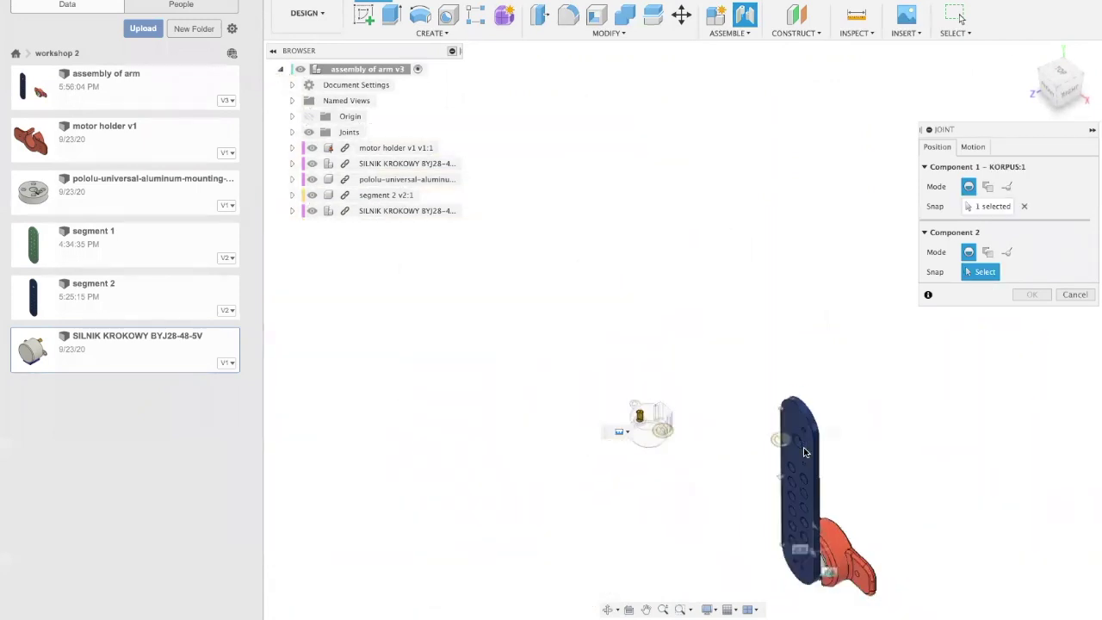
middle_click_drag(941, 449, 867, 522, "shift")
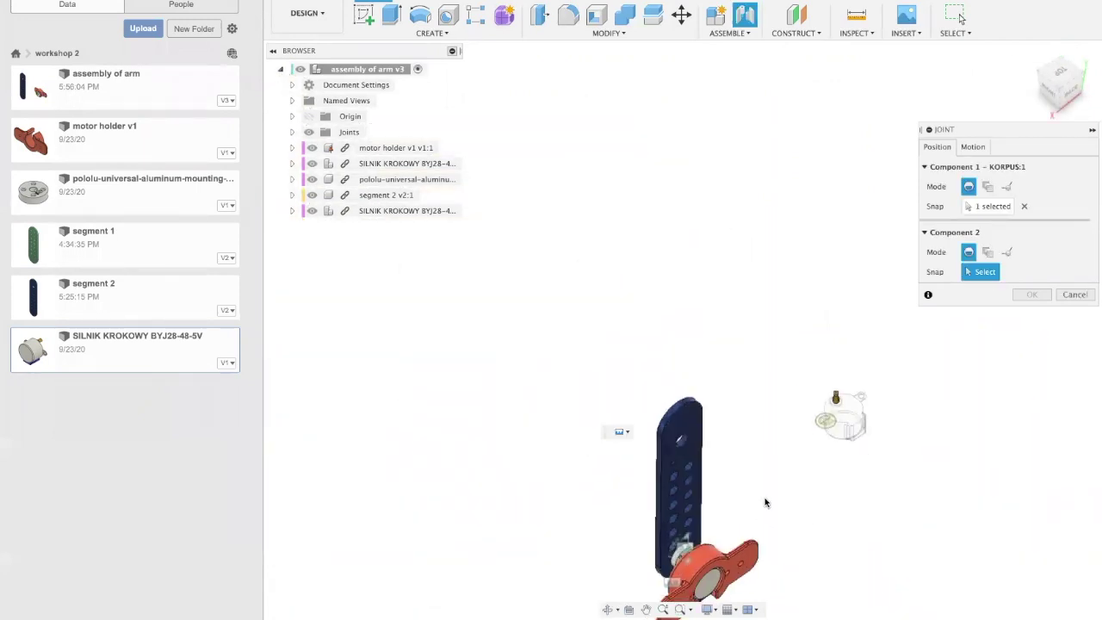
scroll(661, 449, "up", 8)
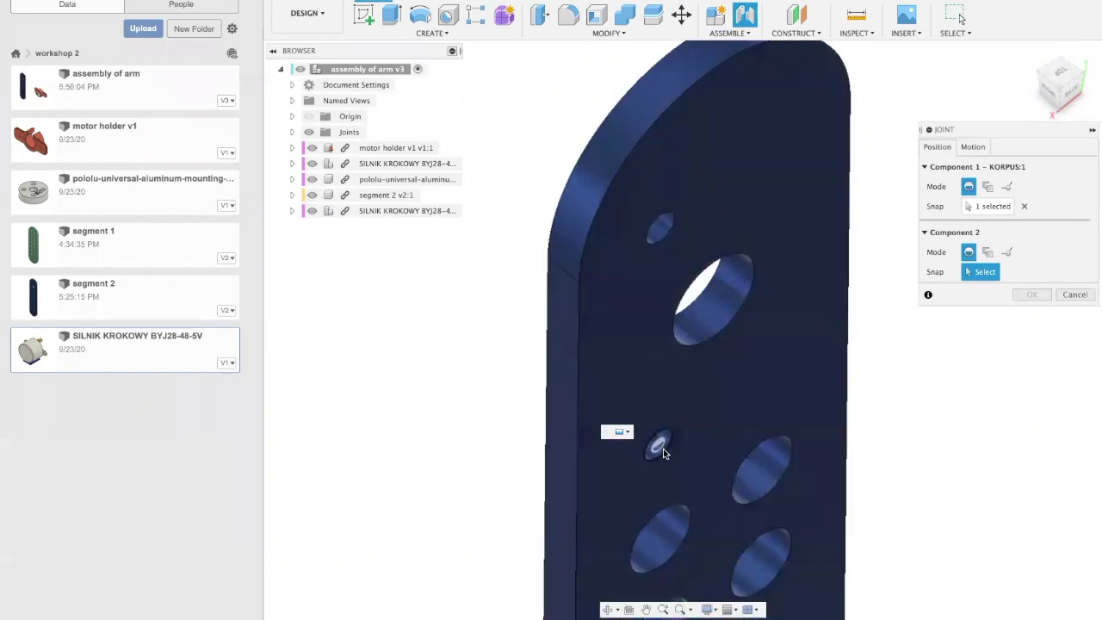
left_click(663, 449)
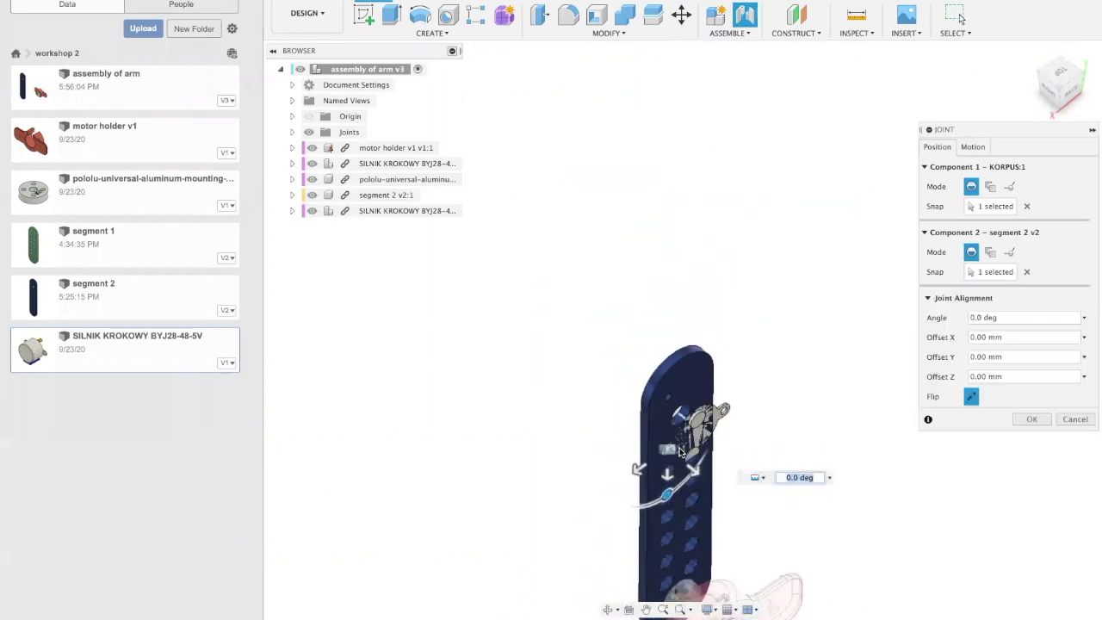
Flip the joint between the second motor and segment 2, set its angle to 90 degrees and complete it
middle_click_drag(680, 452, 637, 454, "shift")
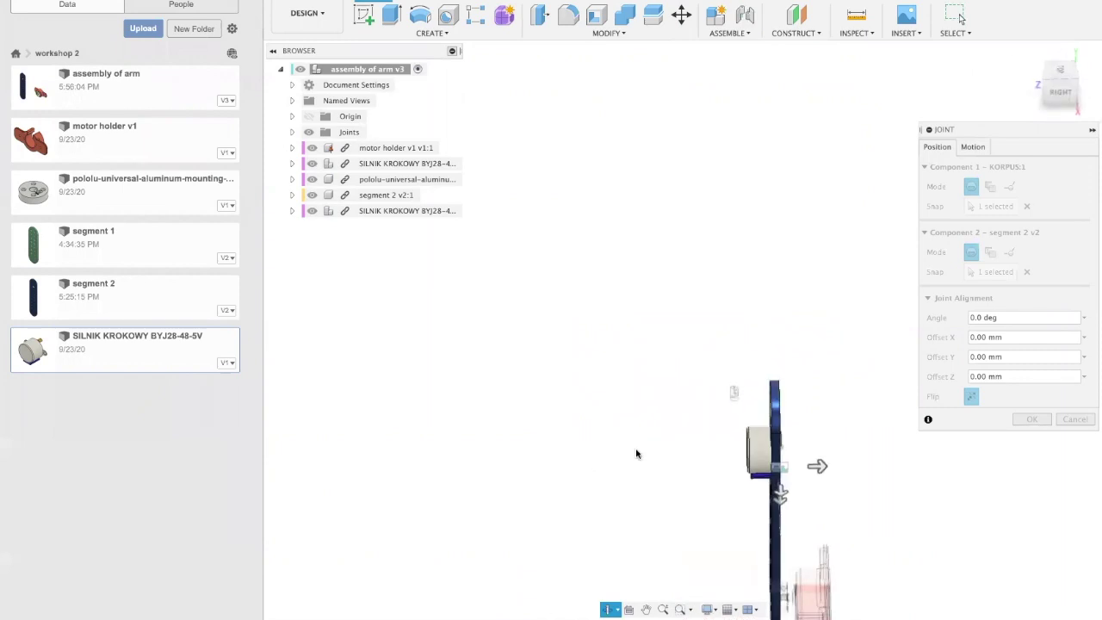
scroll(793, 465, "up", 6)
middle_click_drag(794, 401, 549, 426, "shift")
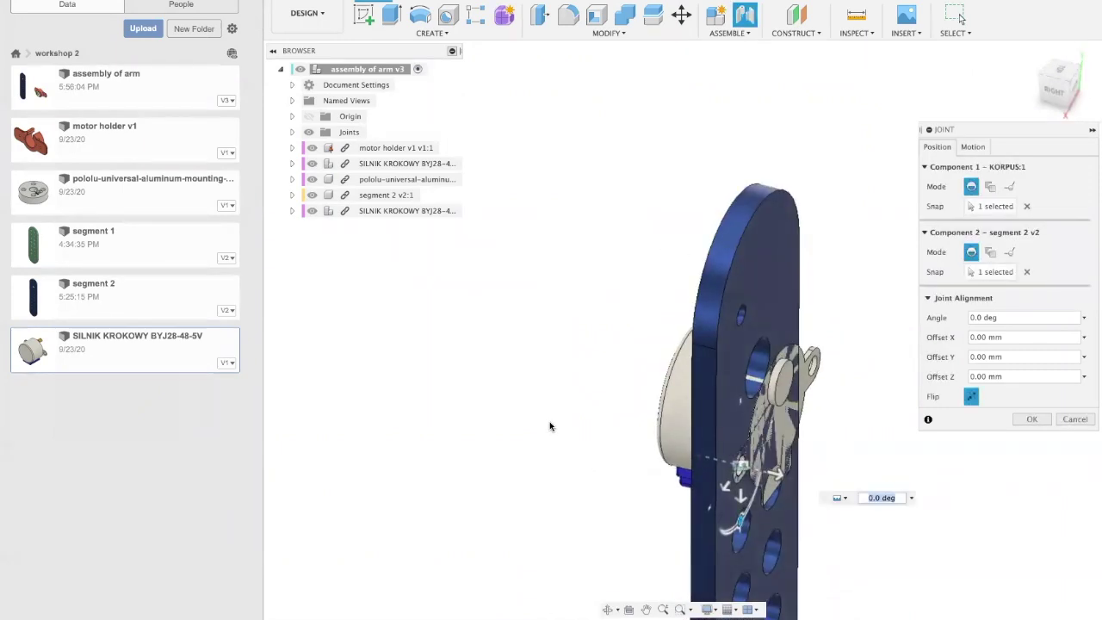
left_click(975, 396)
middle_click_drag(687, 383, 577, 361, "shift")
left_click_drag(659, 465, 706, 405)
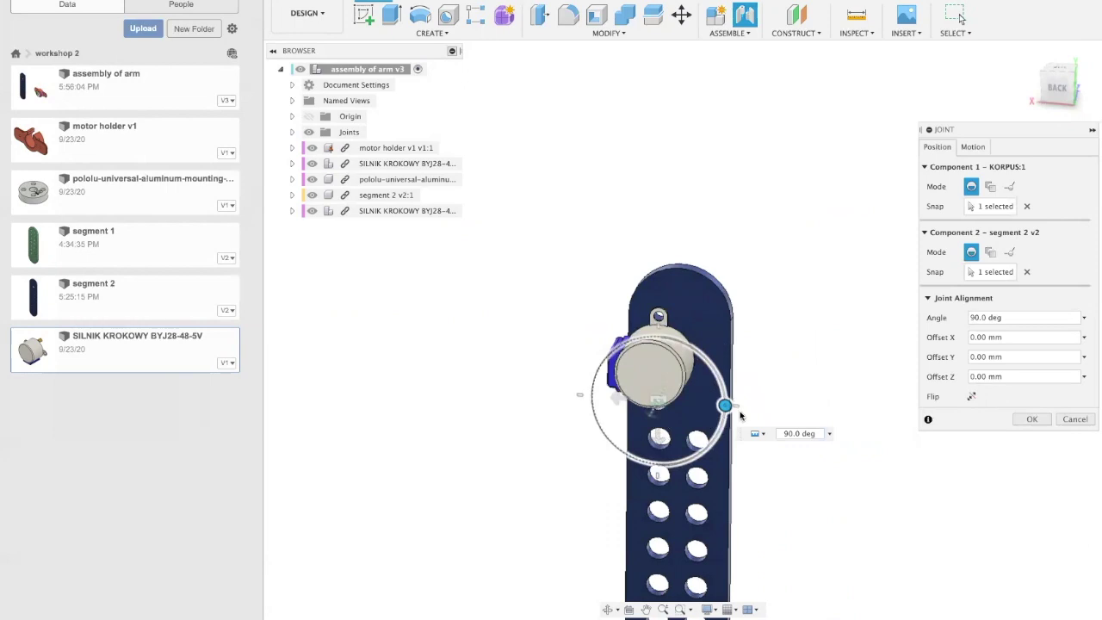
middle_click_drag(524, 436, 732, 436, "shift")
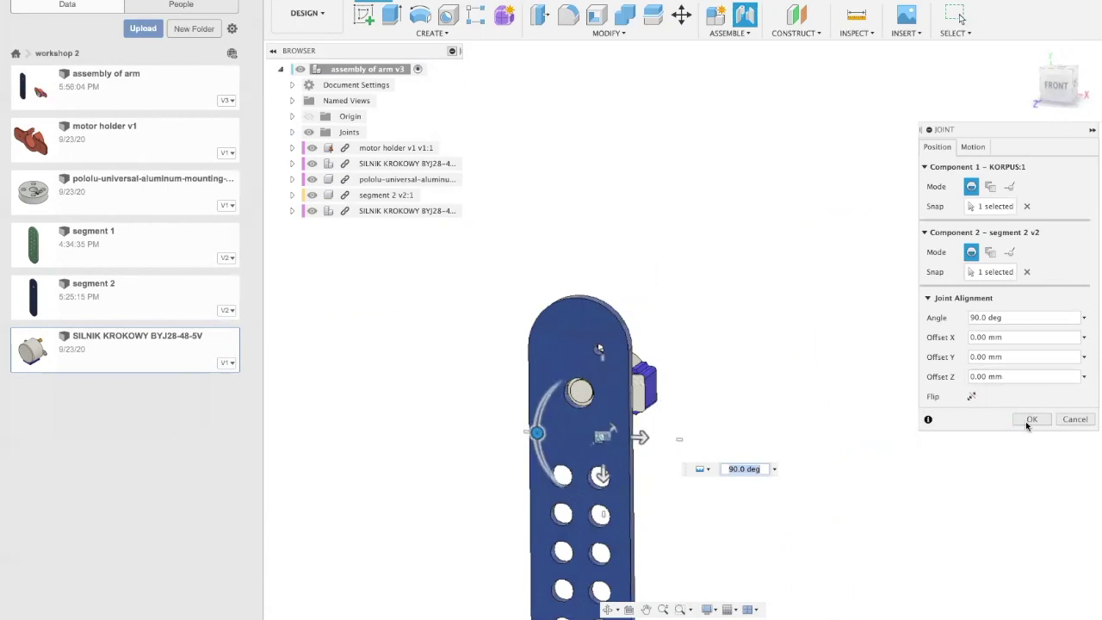
key("Return")
Insert a second pololu universal aluminum mounting hub into the assembly and place it beside the upright arm
scroll(590, 369, "up", 5)
middle_click_drag(765, 331, 703, 348, "shift")
mouse_move(384, 333)
middle_mouse_down("shift")
mouse_move(315, 316)
mouse_move(384, 325)
middle_mouse_up("shift")
scroll(384, 325, "down", 4)
right_click(106, 197)
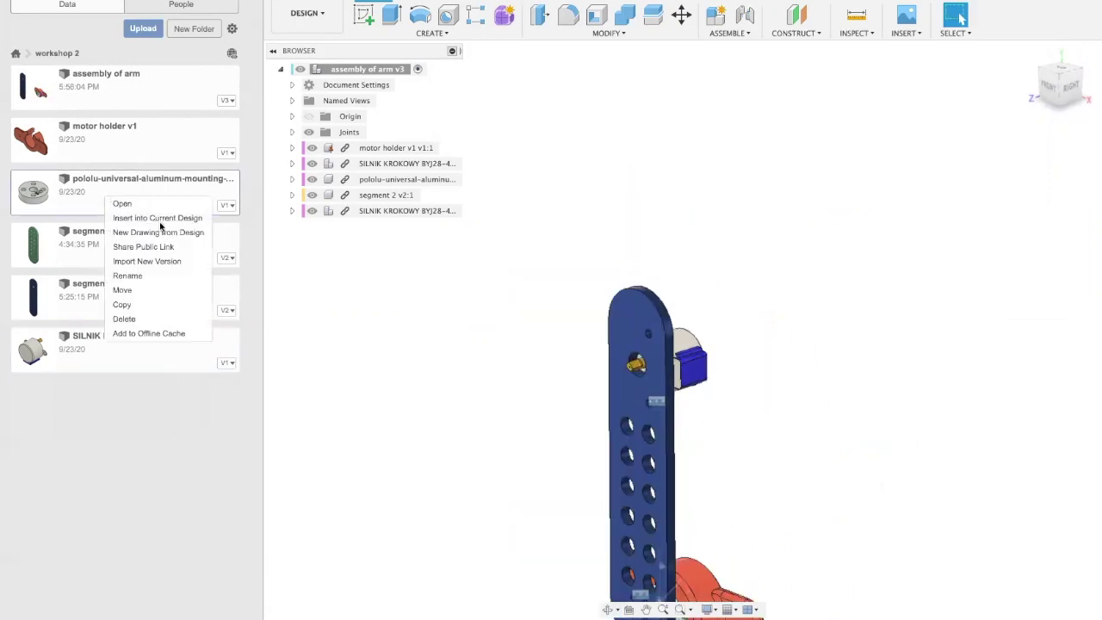
left_click(158, 220)
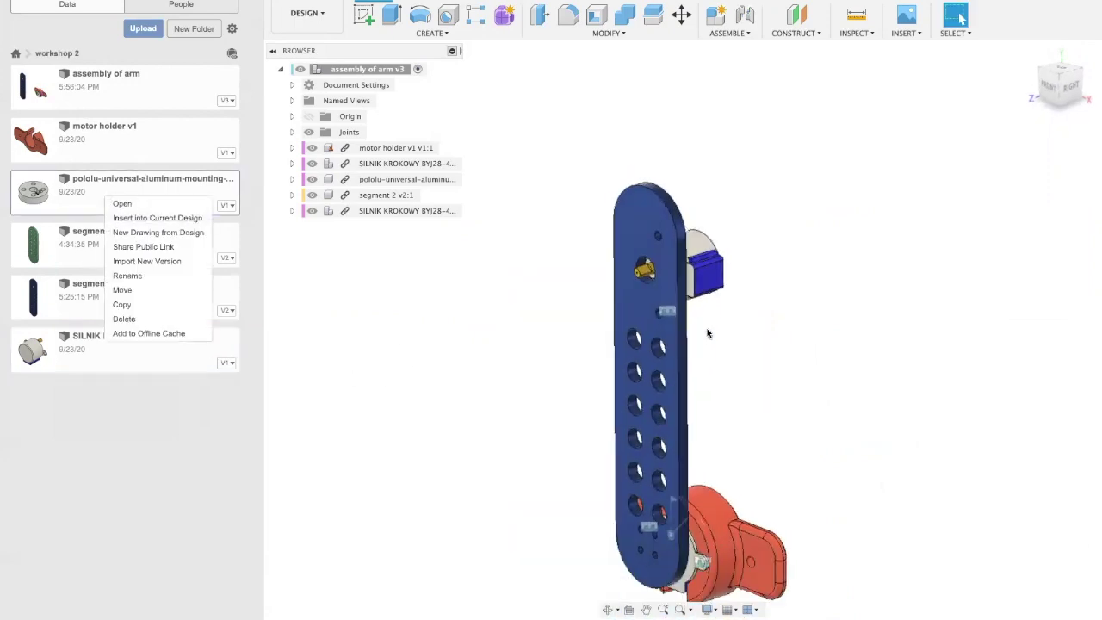
left_click(545, 318)
left_click(1034, 367)
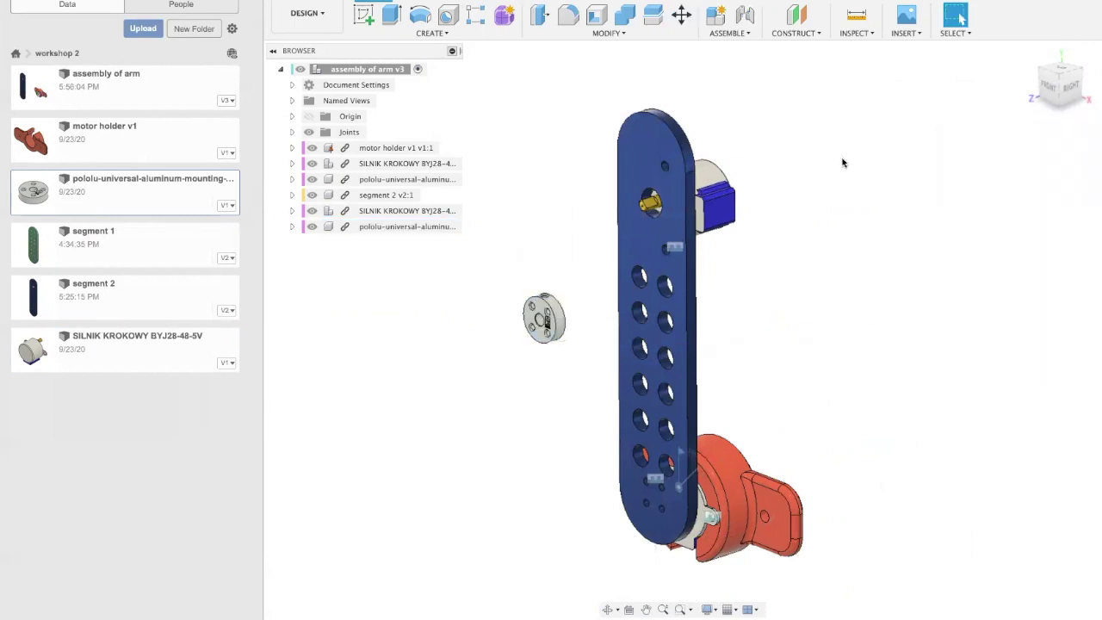
Place a joint from the new hub's central bore to the second motor's shaft
key("j")
scroll(534, 323, "up", 10)
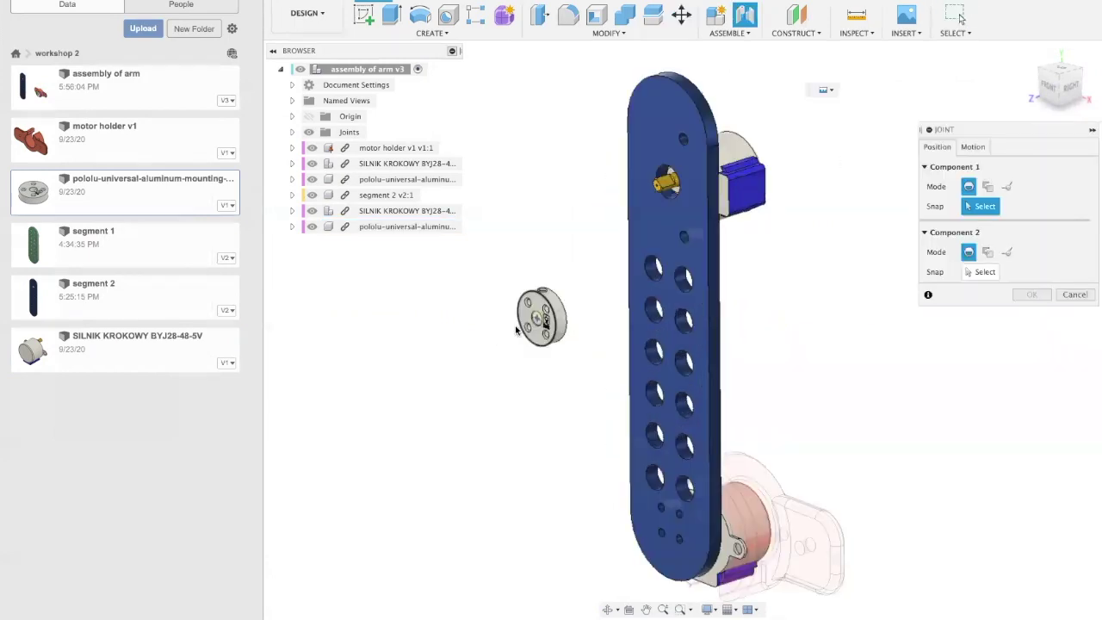
scroll(530, 319, "up", 3)
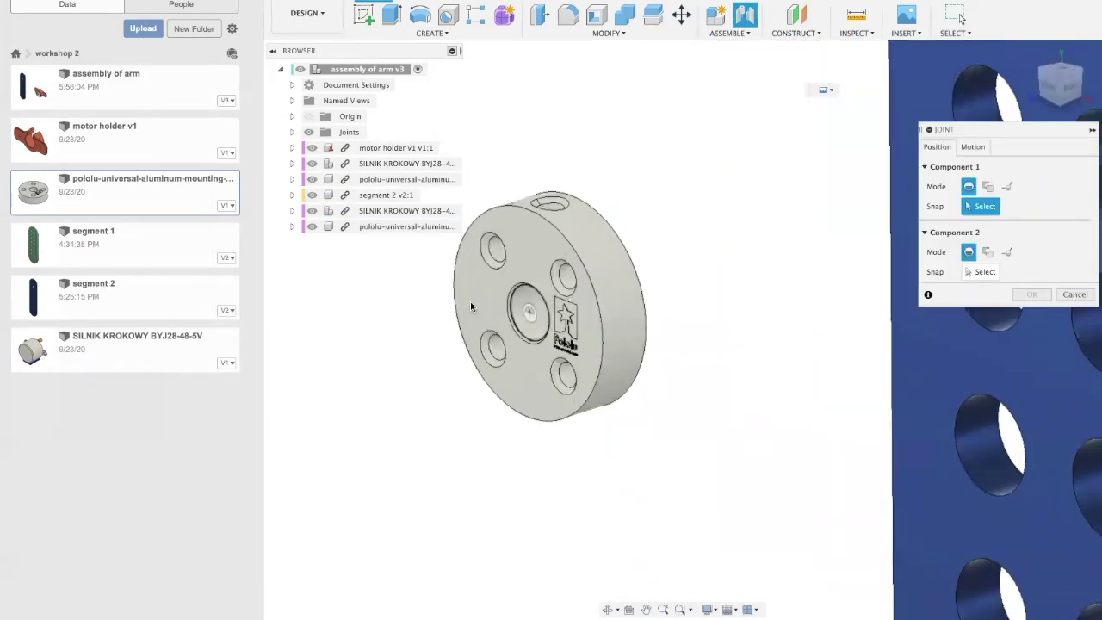
scroll(472, 305, "up", 8)
middle_click_drag(522, 281, 578, 330, "shift")
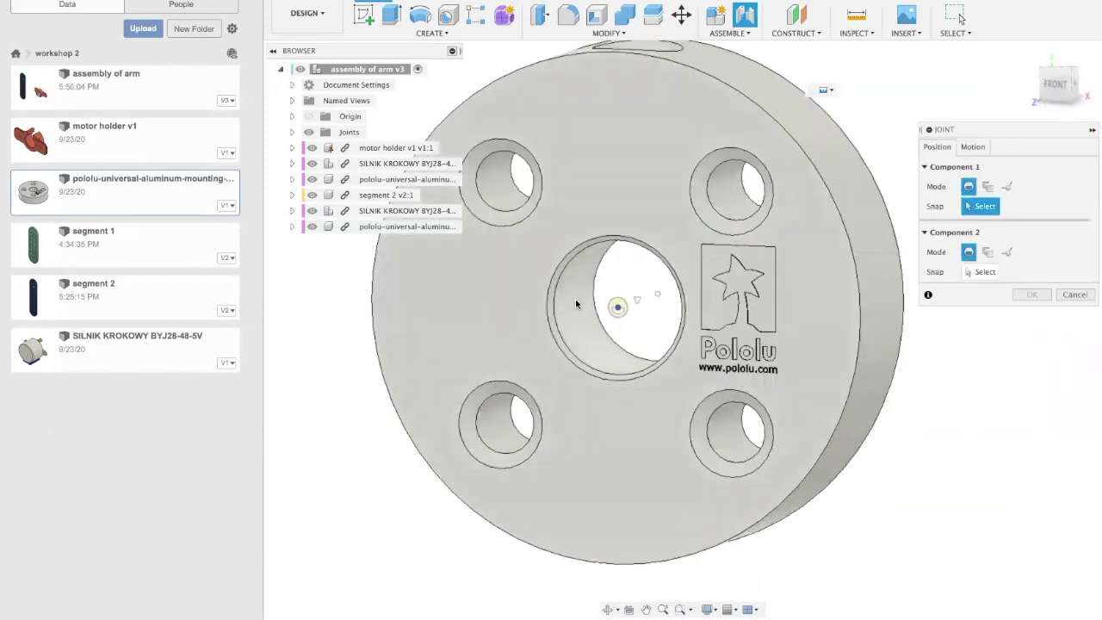
left_click(577, 303)
scroll(485, 382, "down", 8)
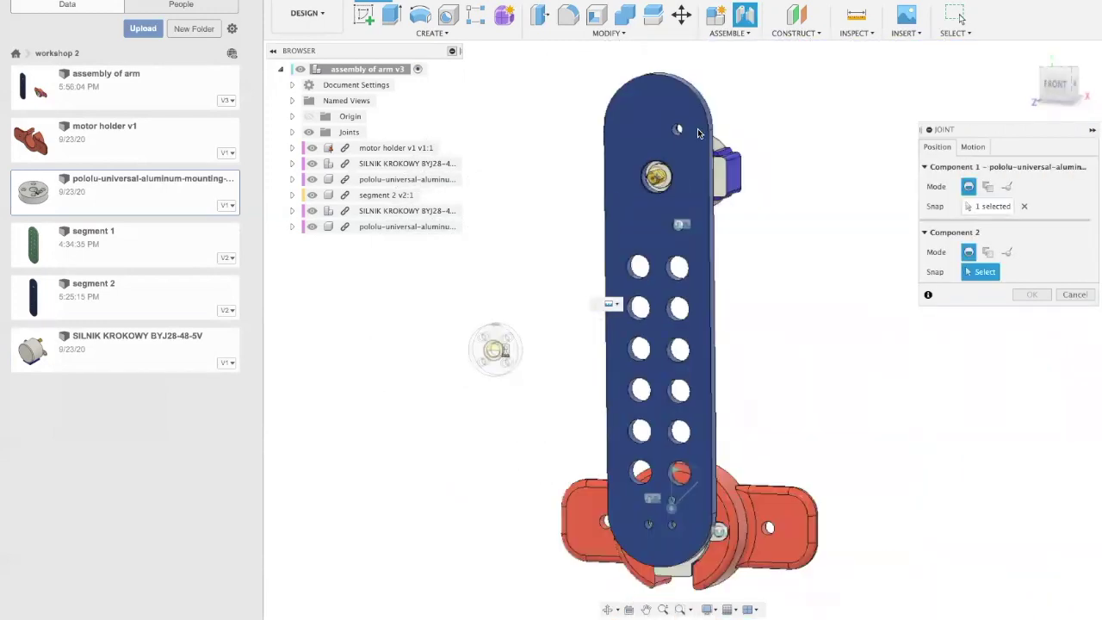
scroll(646, 198, "up", 10)
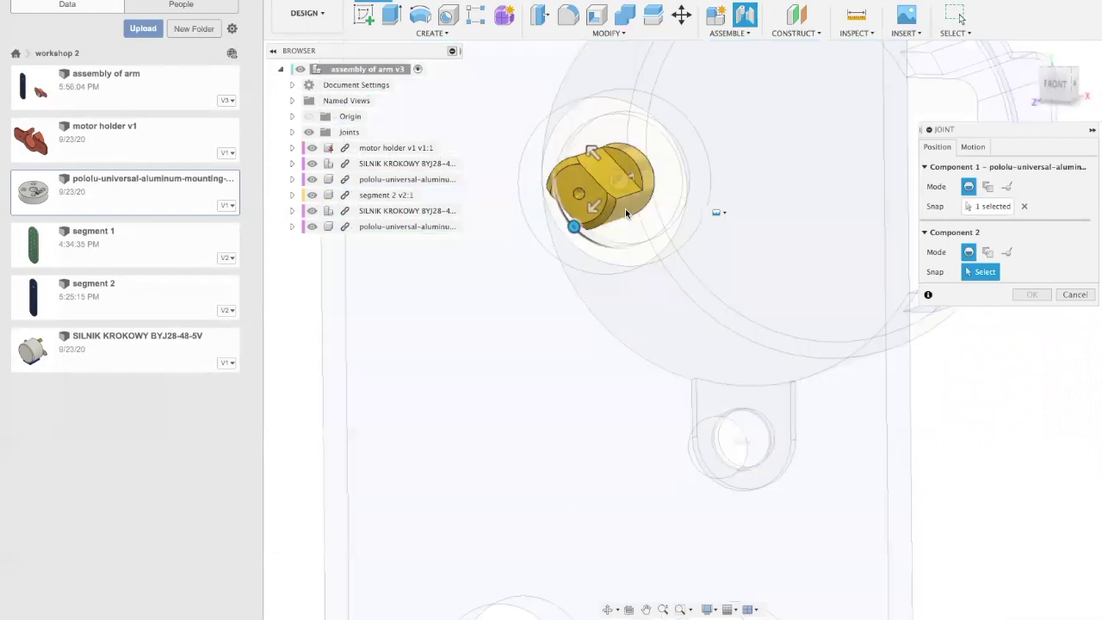
left_click(625, 209)
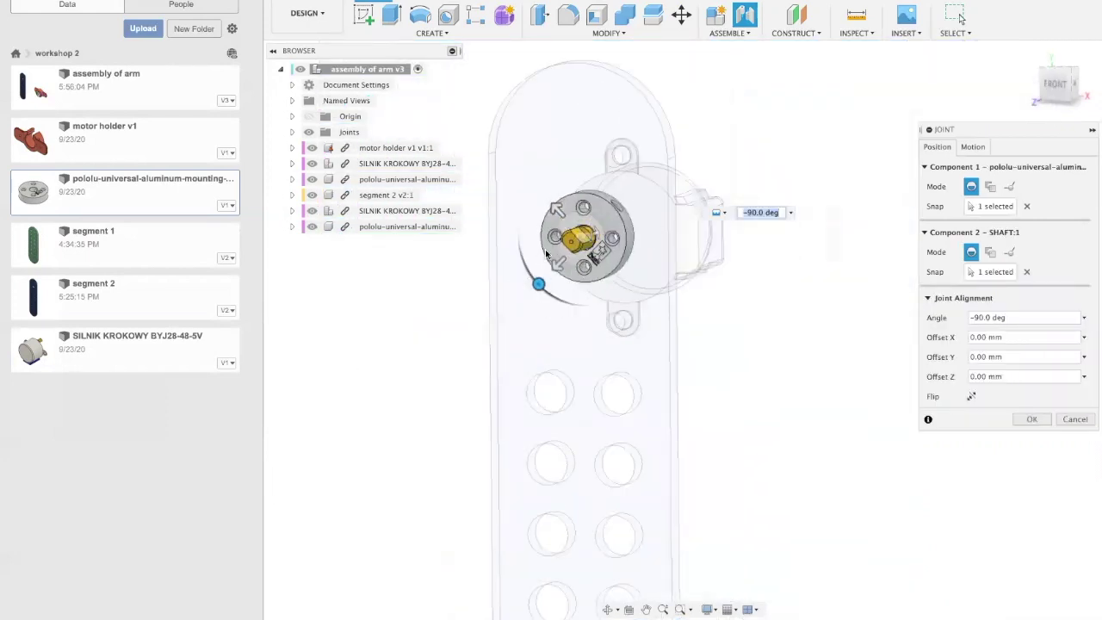
Offset the hub along the second motor's shaft with a Z offset of -9 mm
middle_click_drag(711, 220, 670, 263, "shift")
left_click_drag(628, 172, 603, 184)
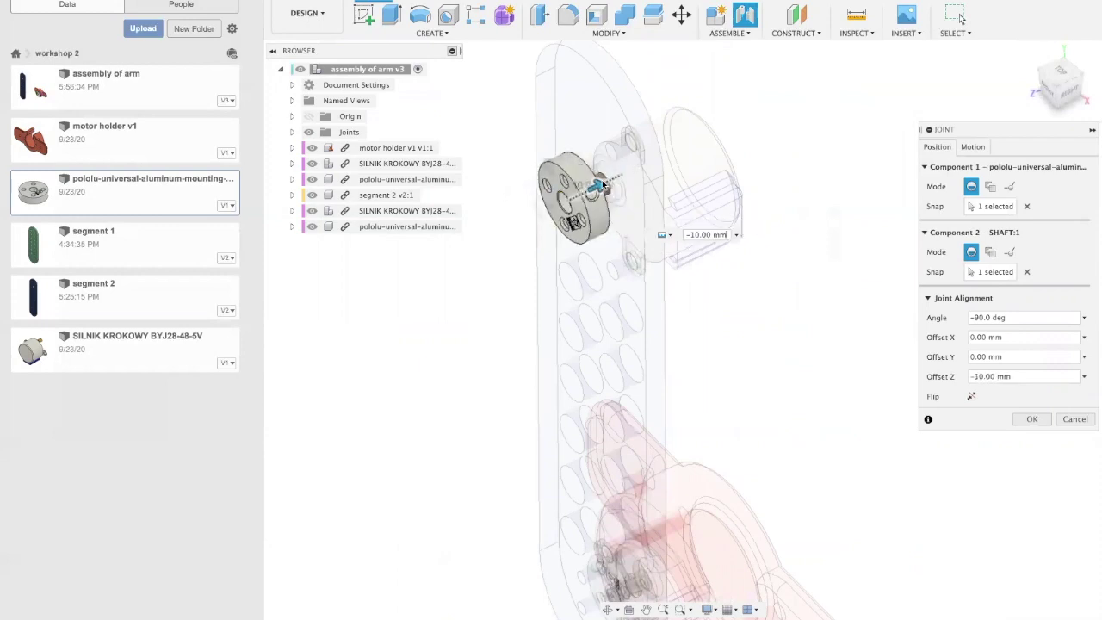
middle_click_drag(874, 142, 796, 160, "shift")
scroll(586, 66, "up", 8)
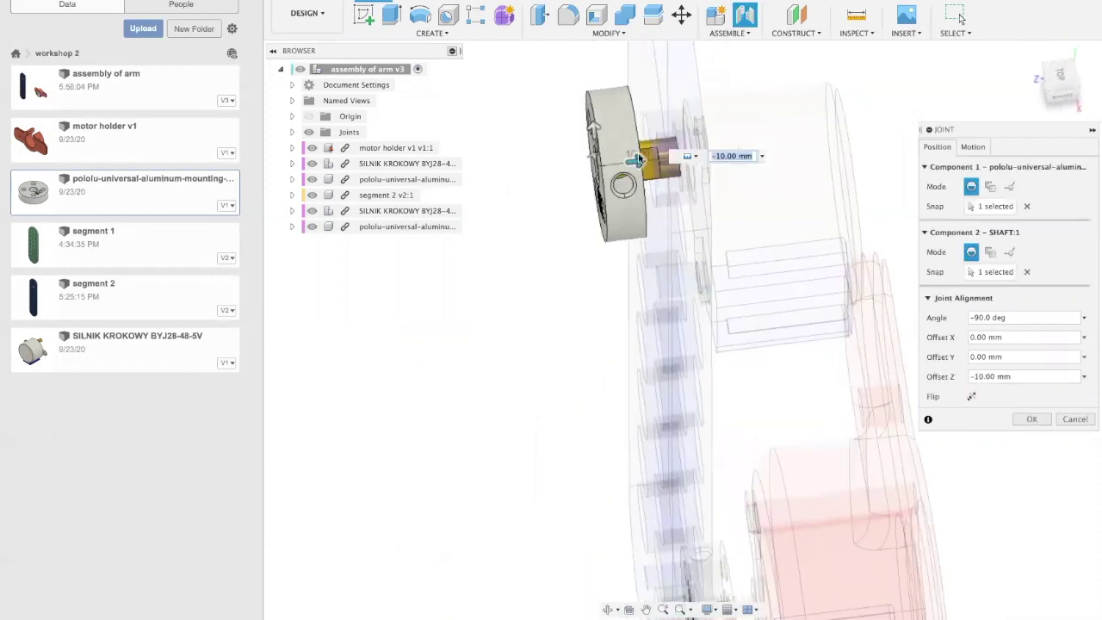
left_click_drag(612, 168, 632, 164)
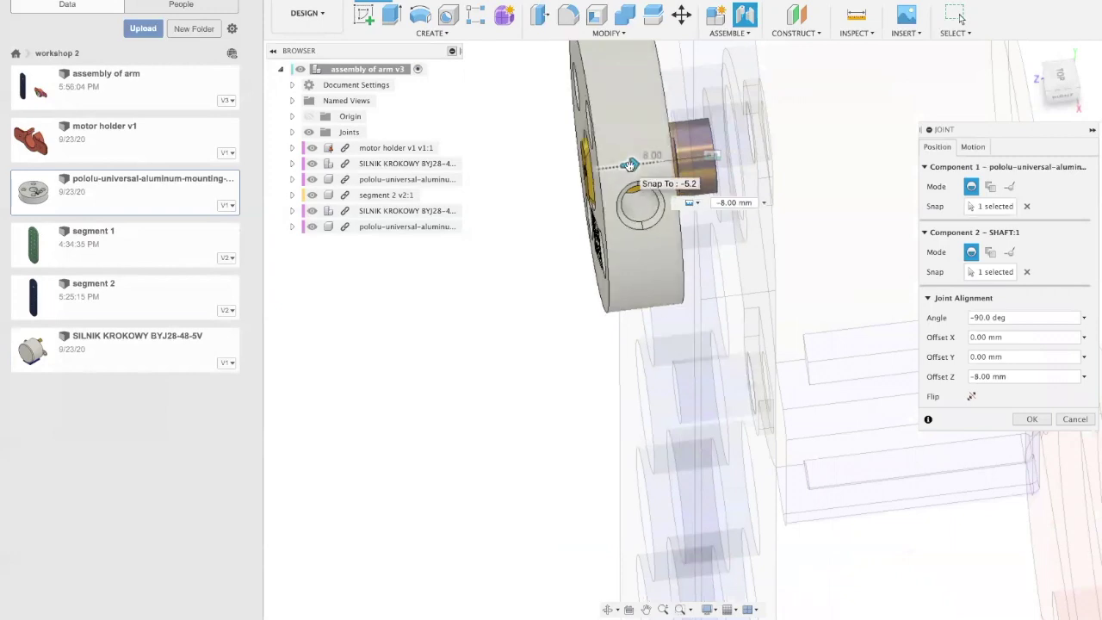
scroll(848, 326, "down", 5)
middle_click_drag(720, 318, 790, 277, "shift")
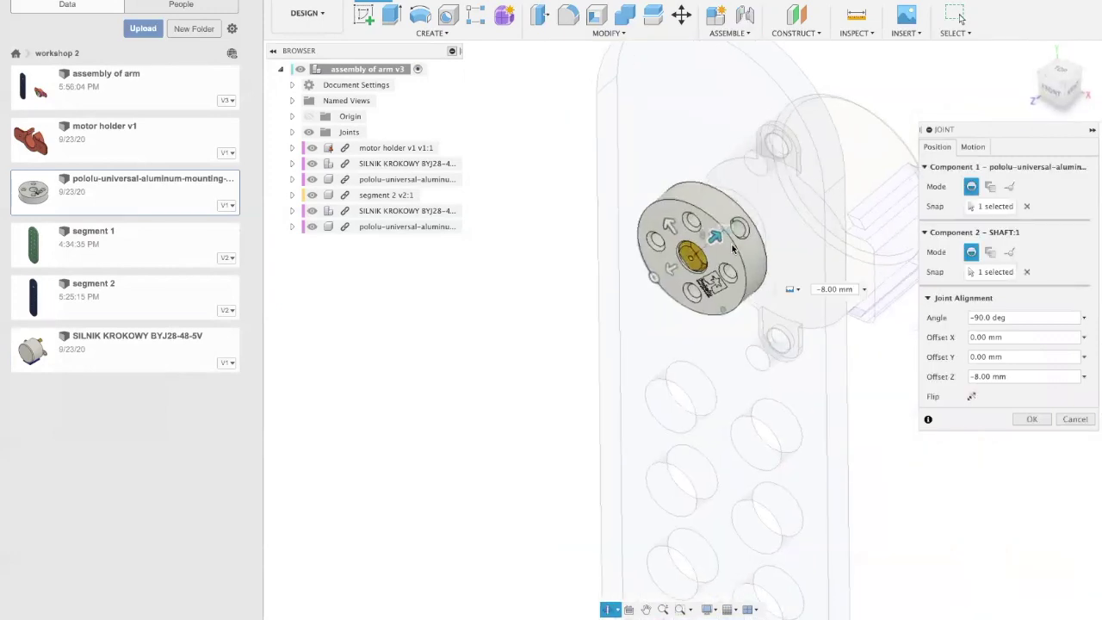
left_click_drag(716, 239, 714, 240)
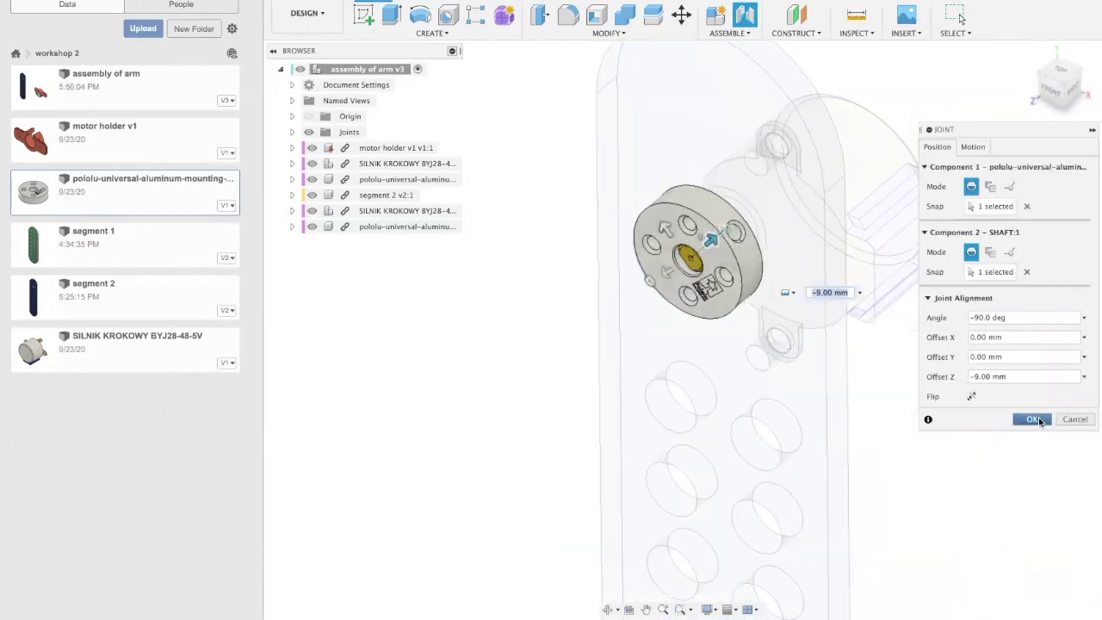
Give the joint between the hub and the second motor's shaft revolute motion and complete it
left_click(972, 147)
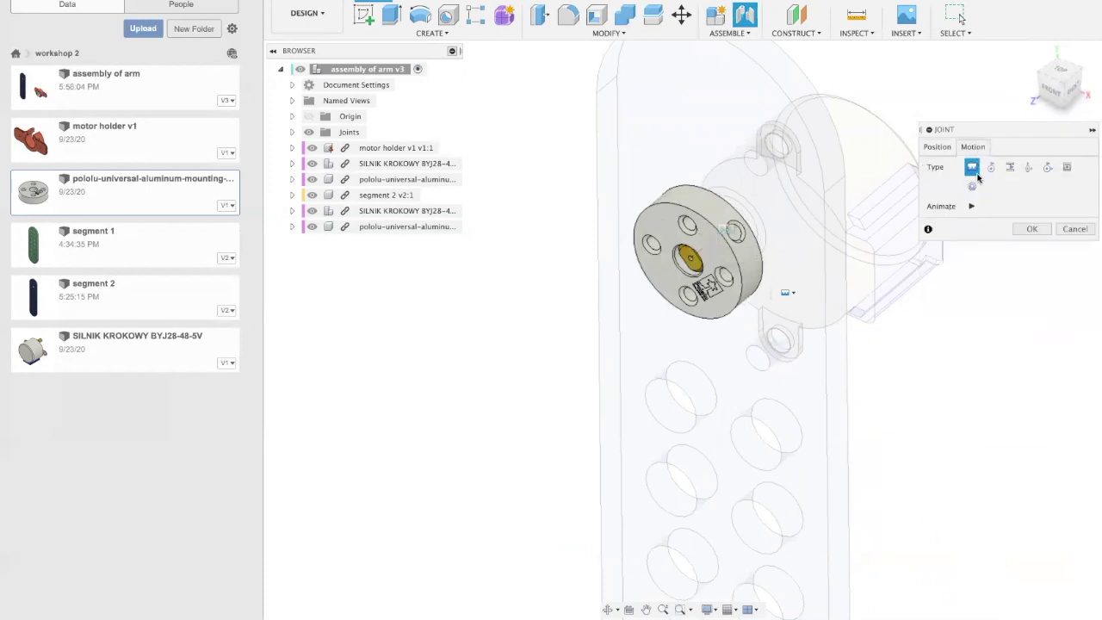
left_click(993, 169)
left_click(1032, 248)
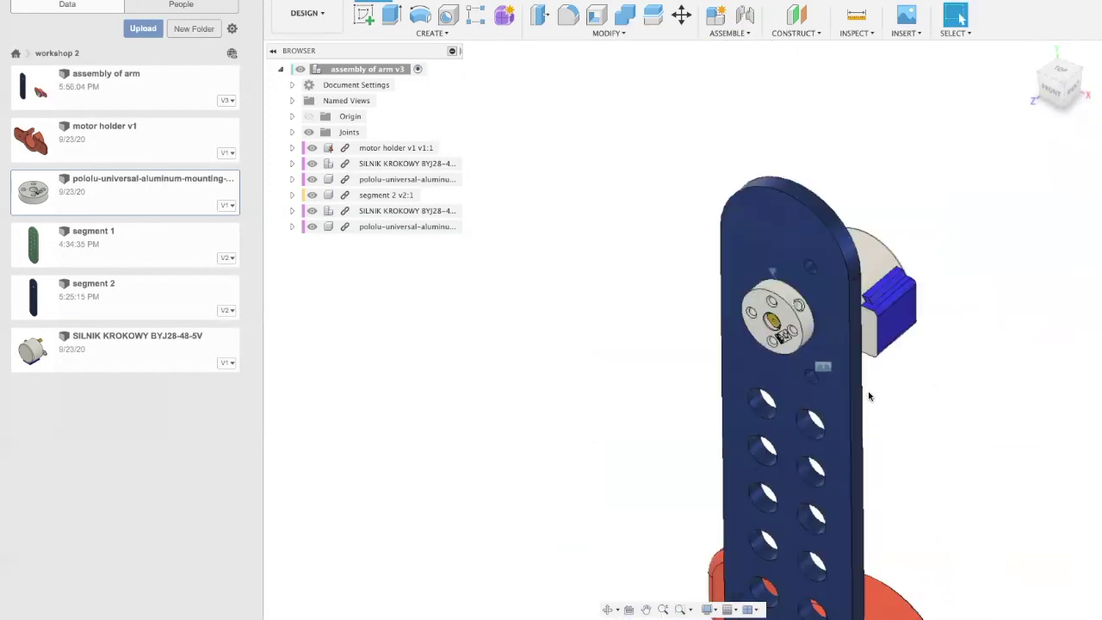
Insert segment 1 into the assembly and move it clear of the arm
right_click(118, 254)
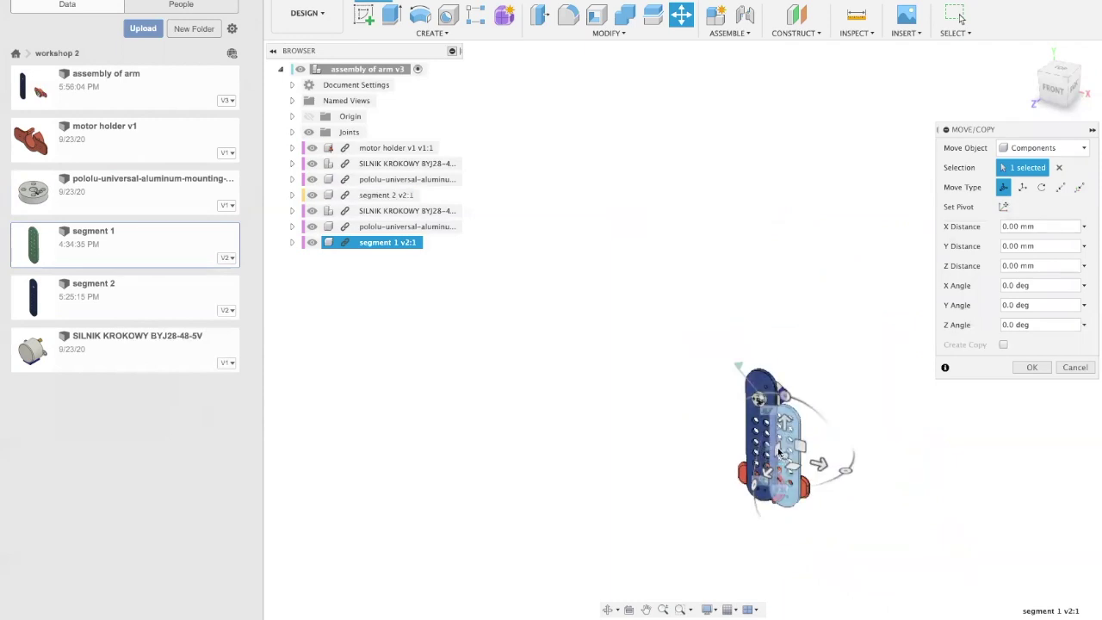
left_click_drag(779, 450, 676, 357)
left_click(1036, 368)
Joint one of the four small holes at segment 1's end to a mounting hole on the second hub, using rigid motion
scroll(763, 403, "up", 5)
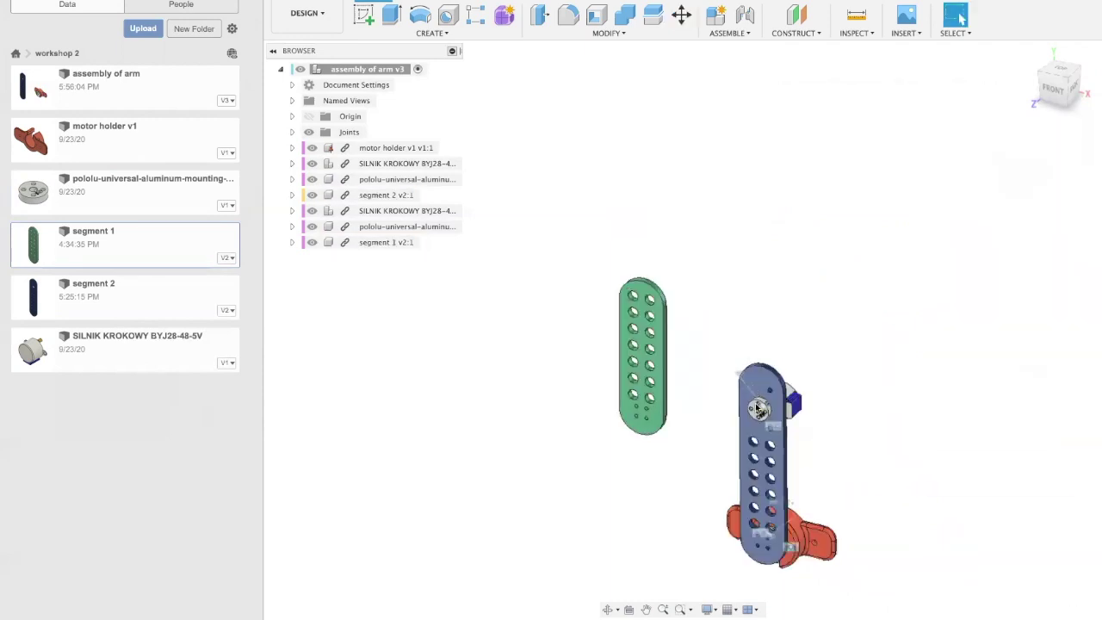
middle_click_drag(709, 326, 1062, 511, "shift")
scroll(1062, 511, "up", 8)
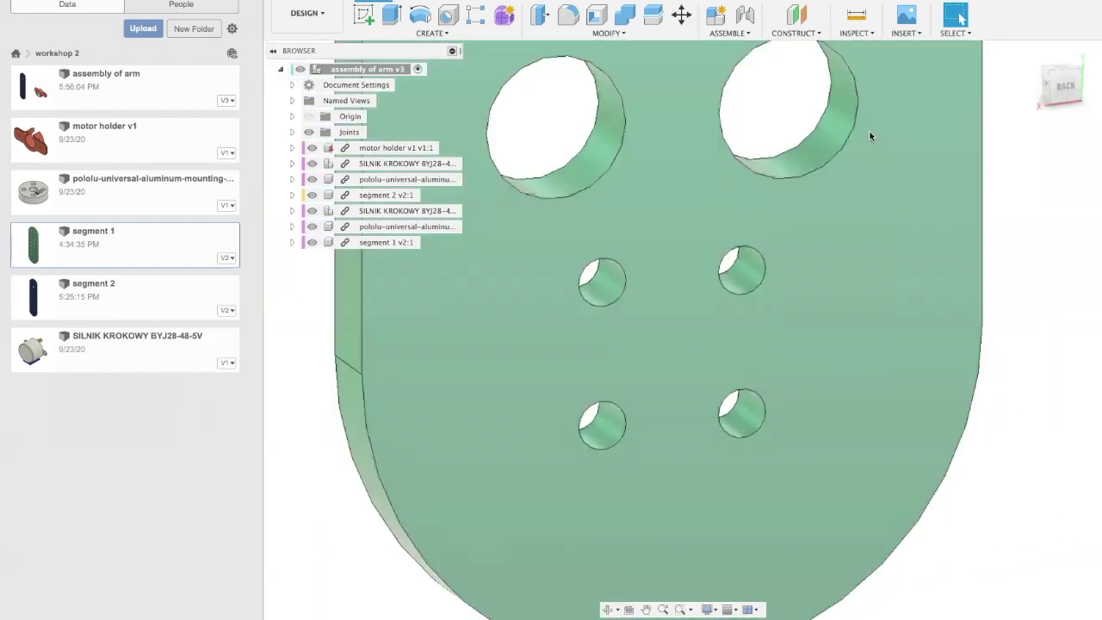
key("j")
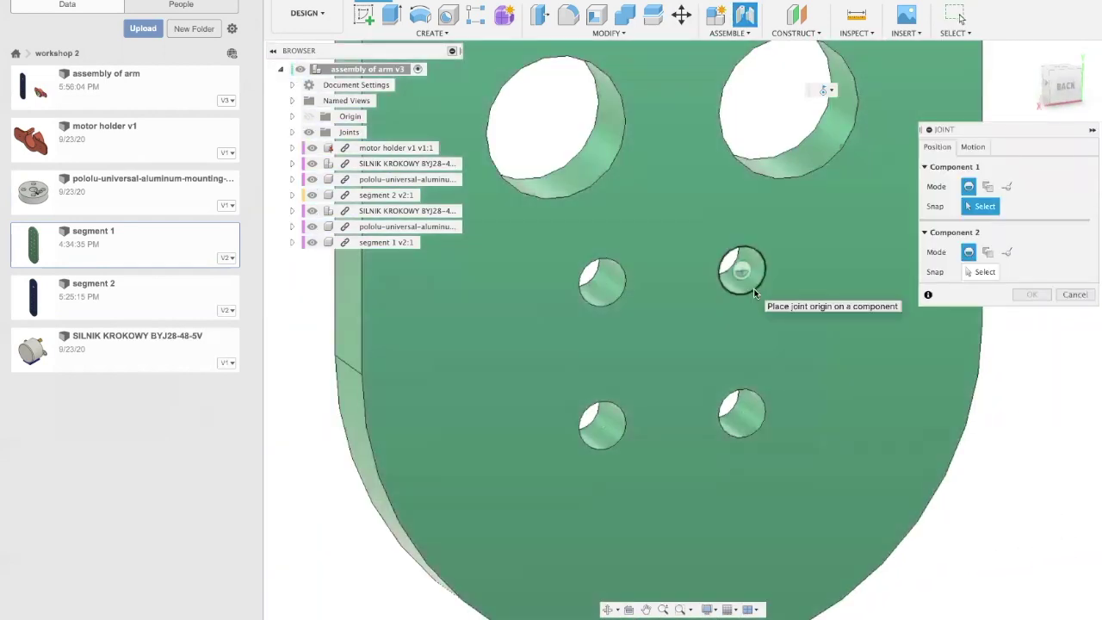
left_click(754, 292)
scroll(862, 482, "down", 5)
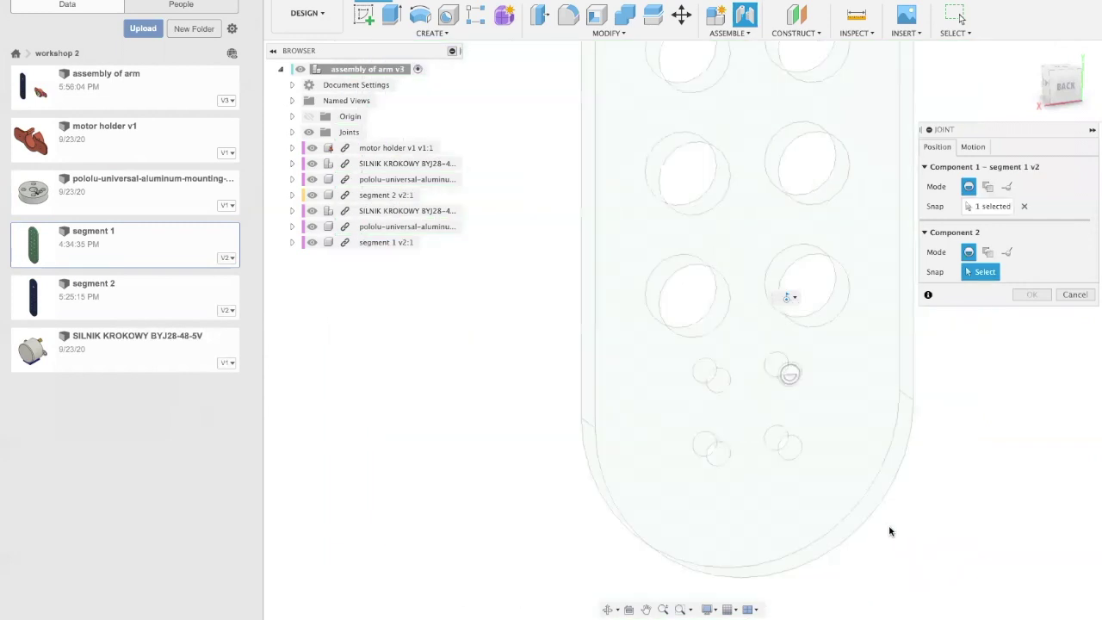
middle_click_drag(519, 353, 649, 372, "shift")
scroll(486, 457, "up", 7)
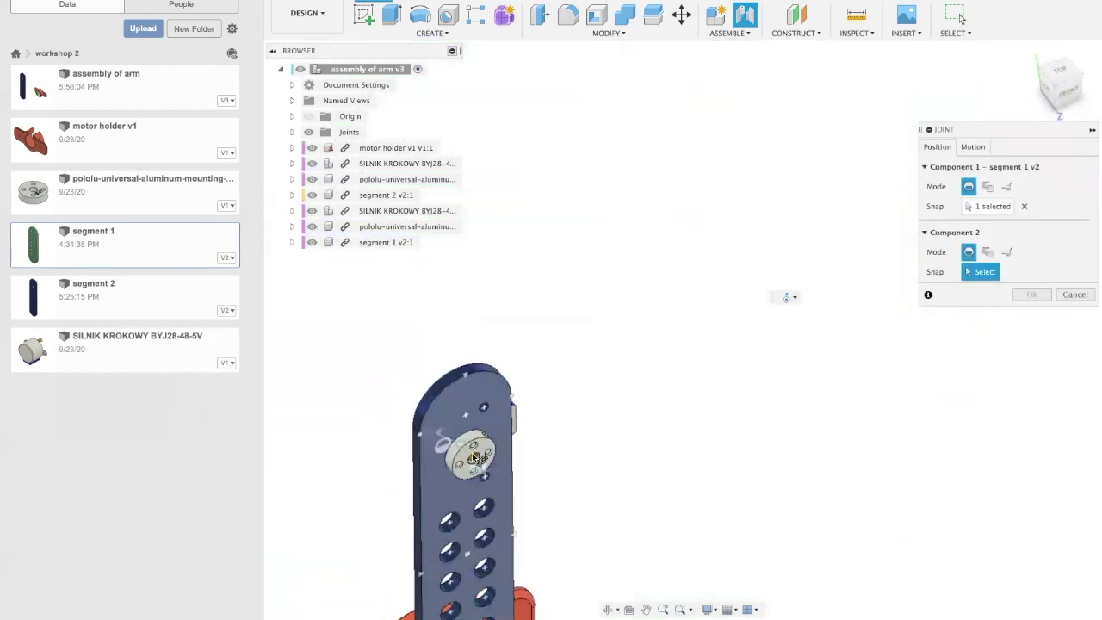
left_click(489, 448)
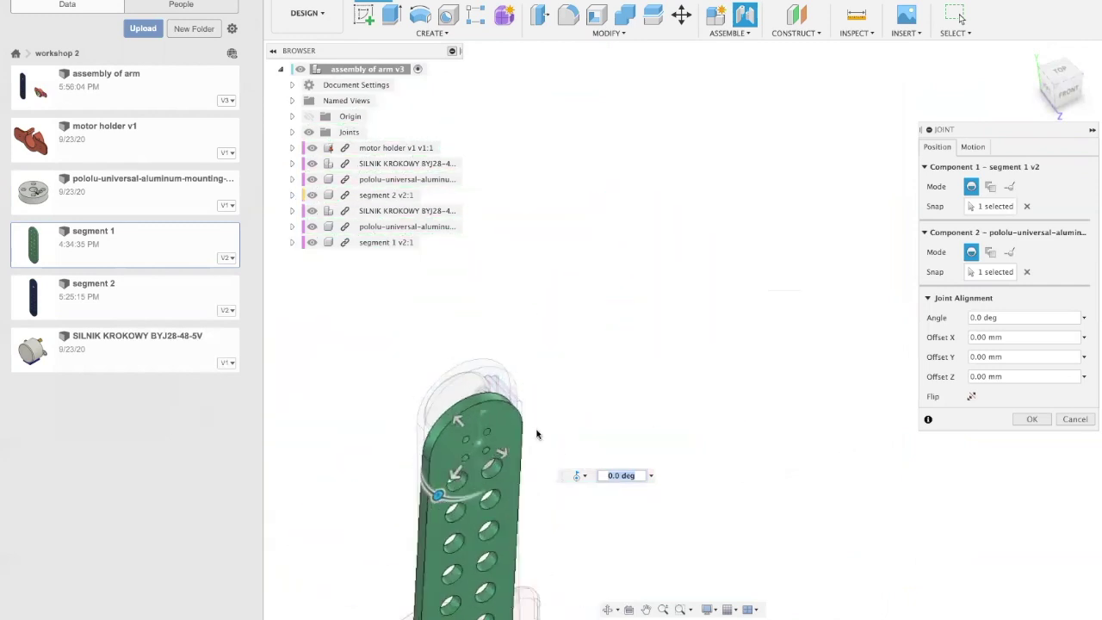
middle_click_drag(393, 468, 661, 408, "shift")
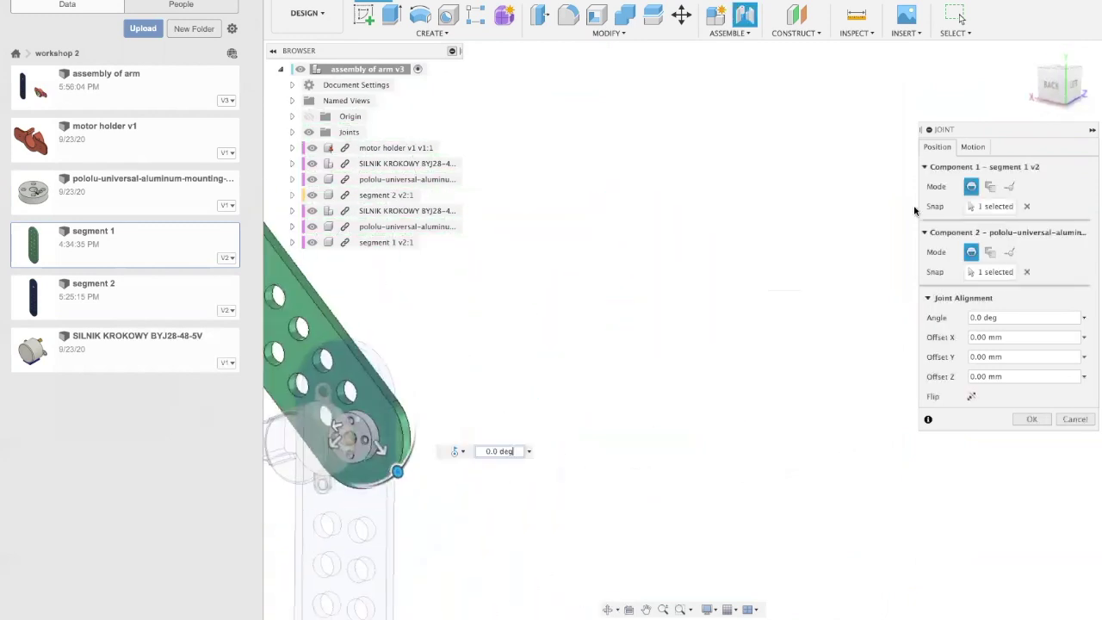
left_click(972, 147)
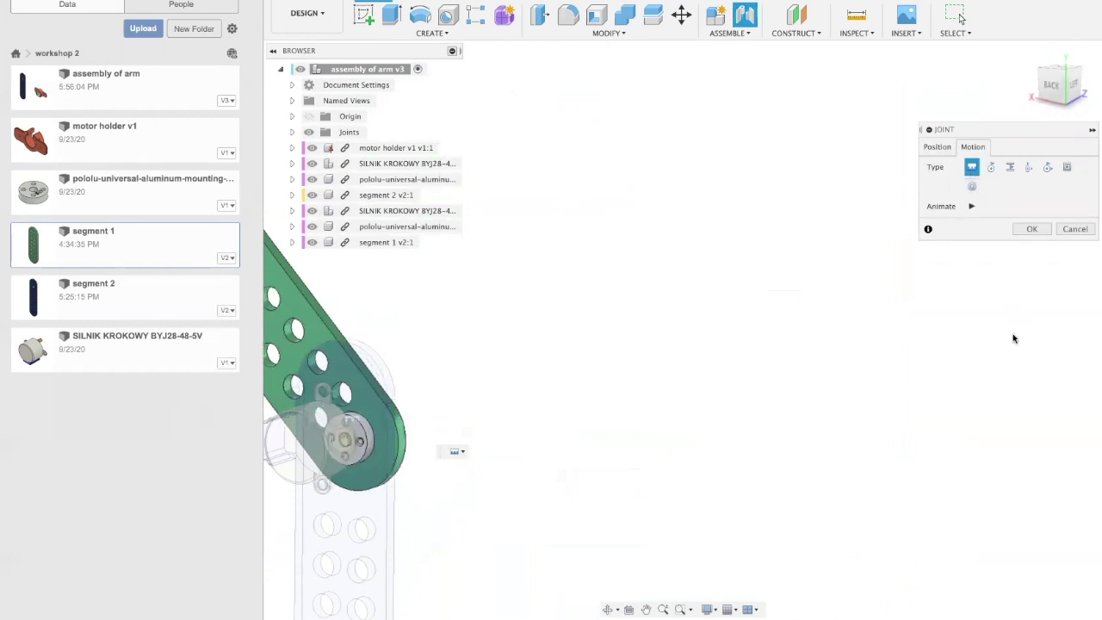
Swing segment 1 and segment 2 about their motor shafts to try the arm's motion, and save the assembly
scroll(1014, 339, "down", 3)
scroll(698, 388, "up", 10)
middle_click_drag(541, 374, 334, 392, "shift")
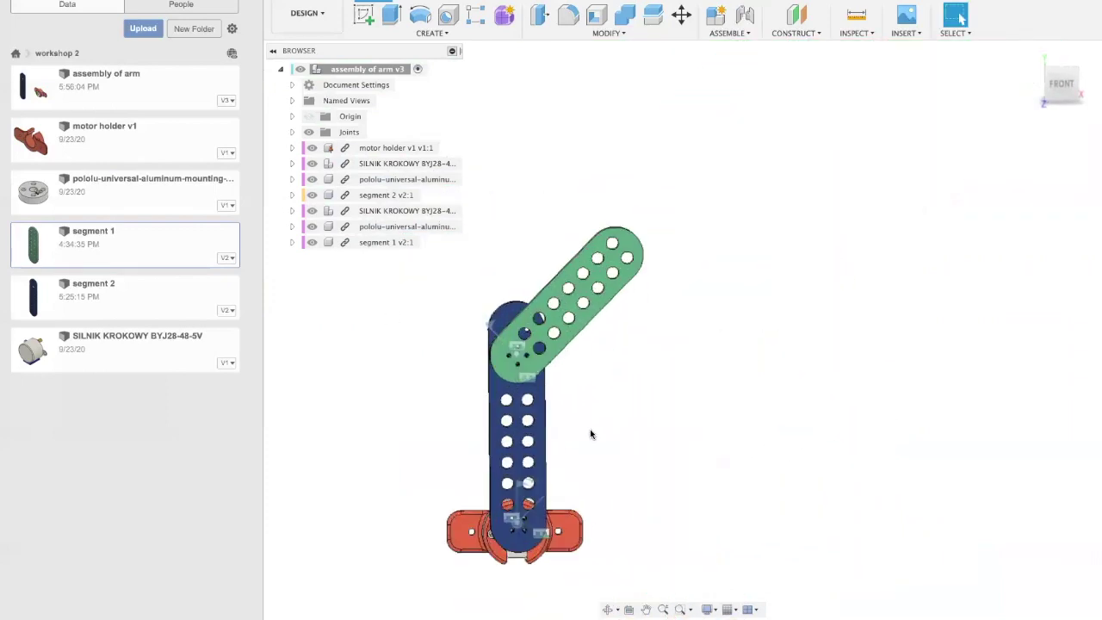
left_click_drag(605, 269, 626, 344)
scroll(646, 403, "up", 3)
left_click_drag(517, 295, 786, 109)
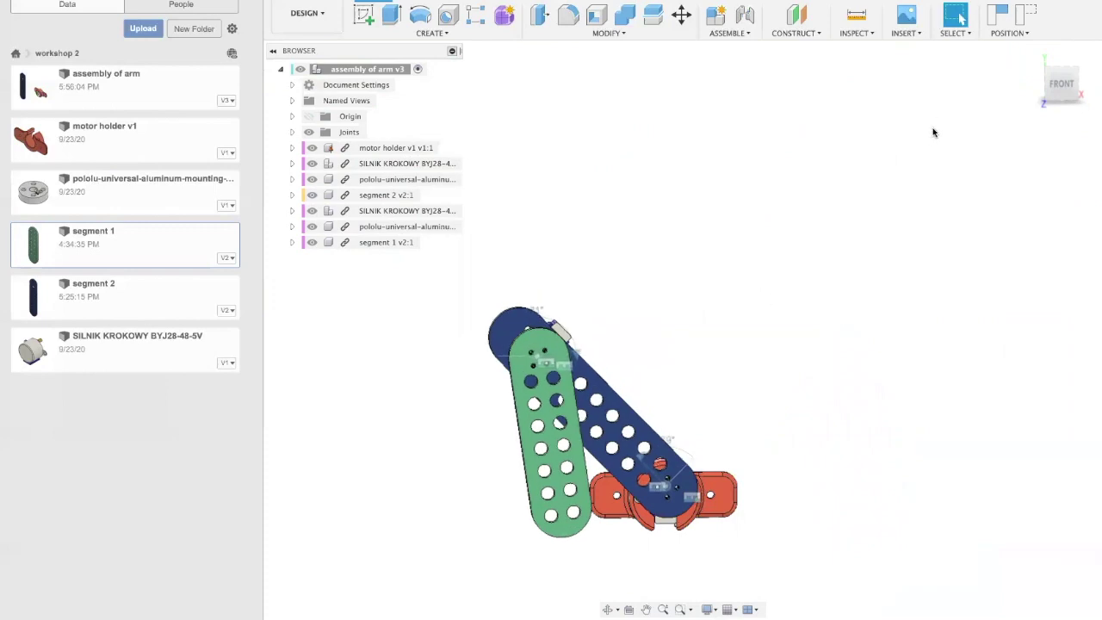
key("ctrl+s")
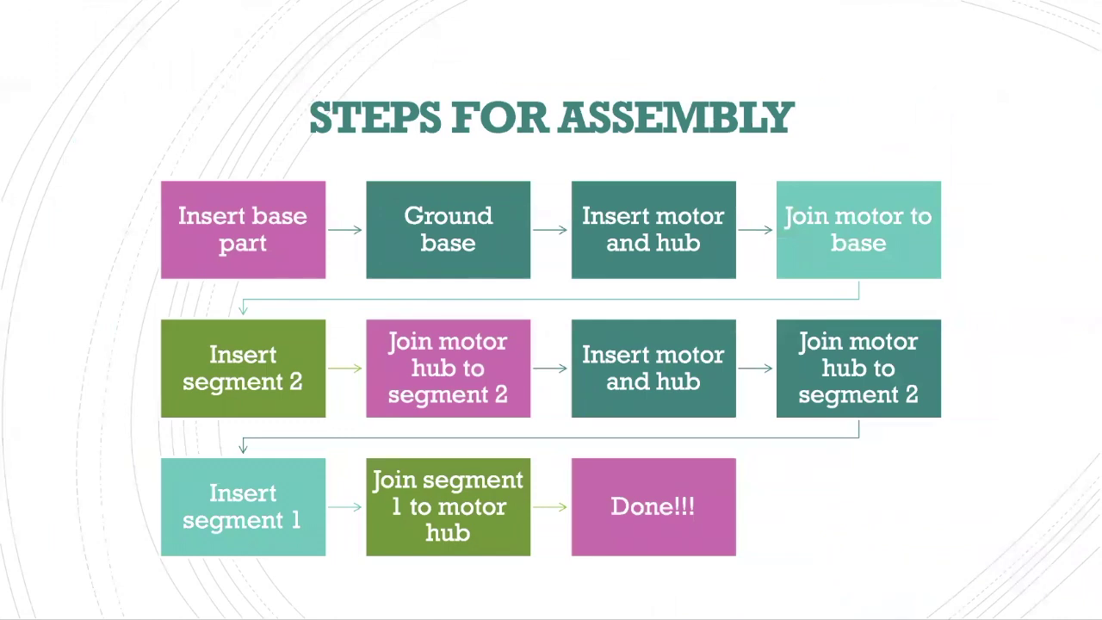